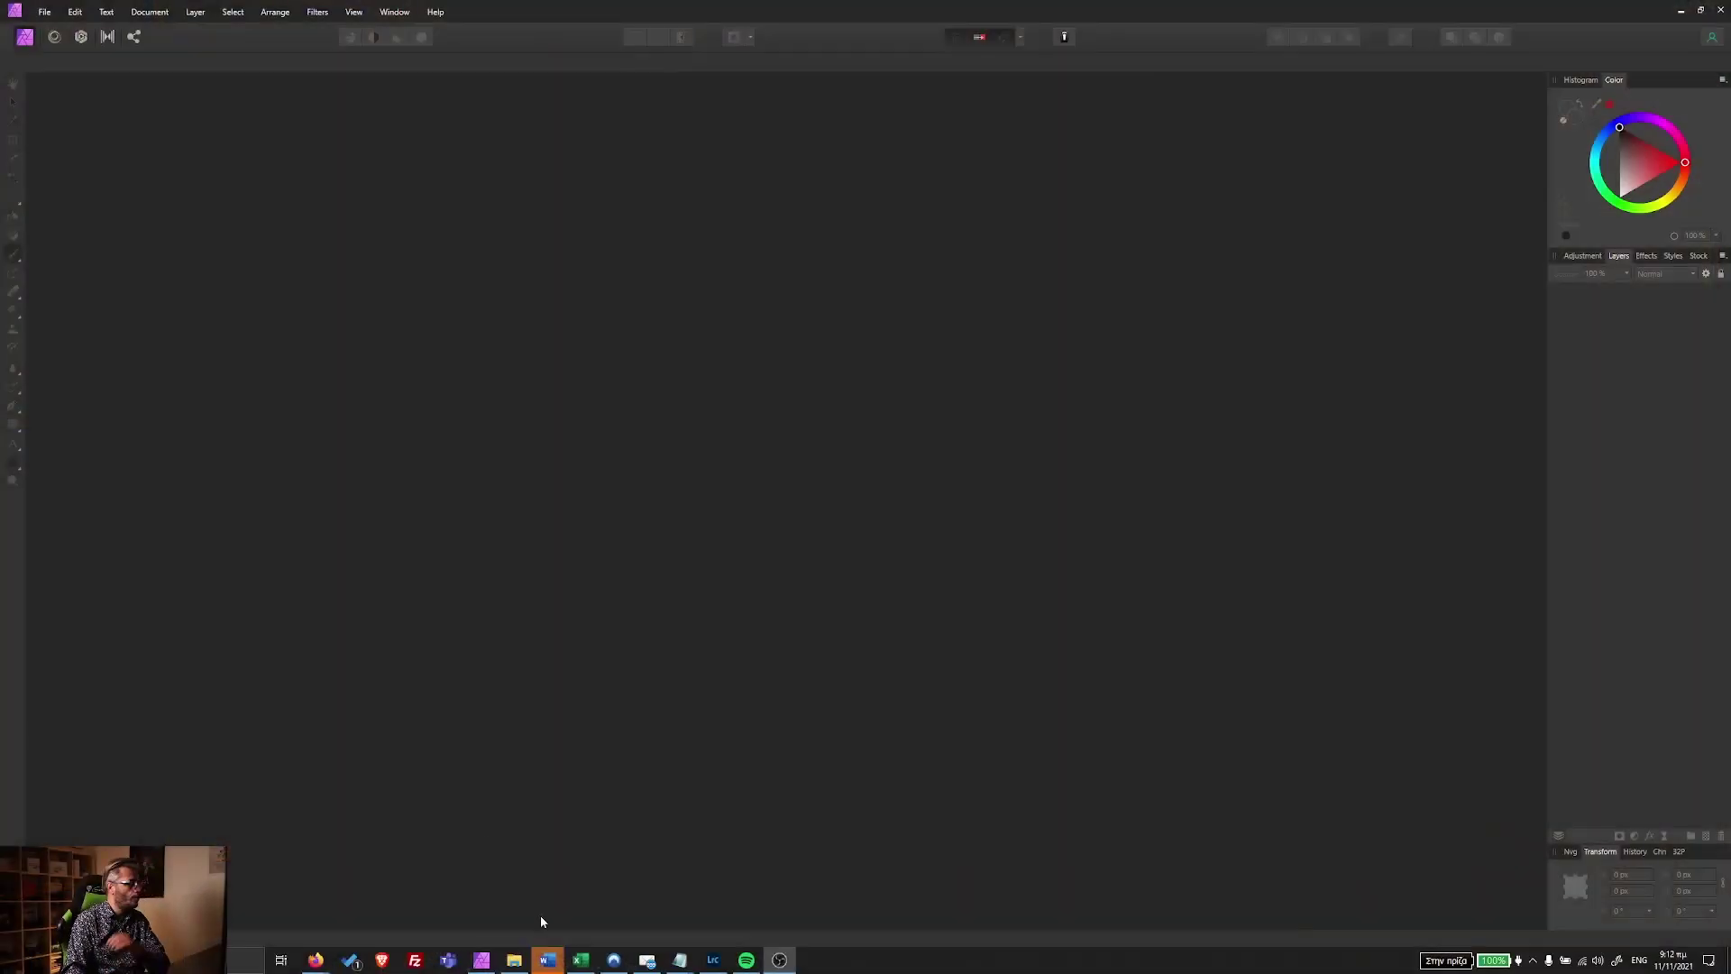
Open the driftwood ARW RAW file from Explorer's search results in Affinity Photo, then minimize Explorer.
{"action": "left_click", "coordinate": [514, 959]}
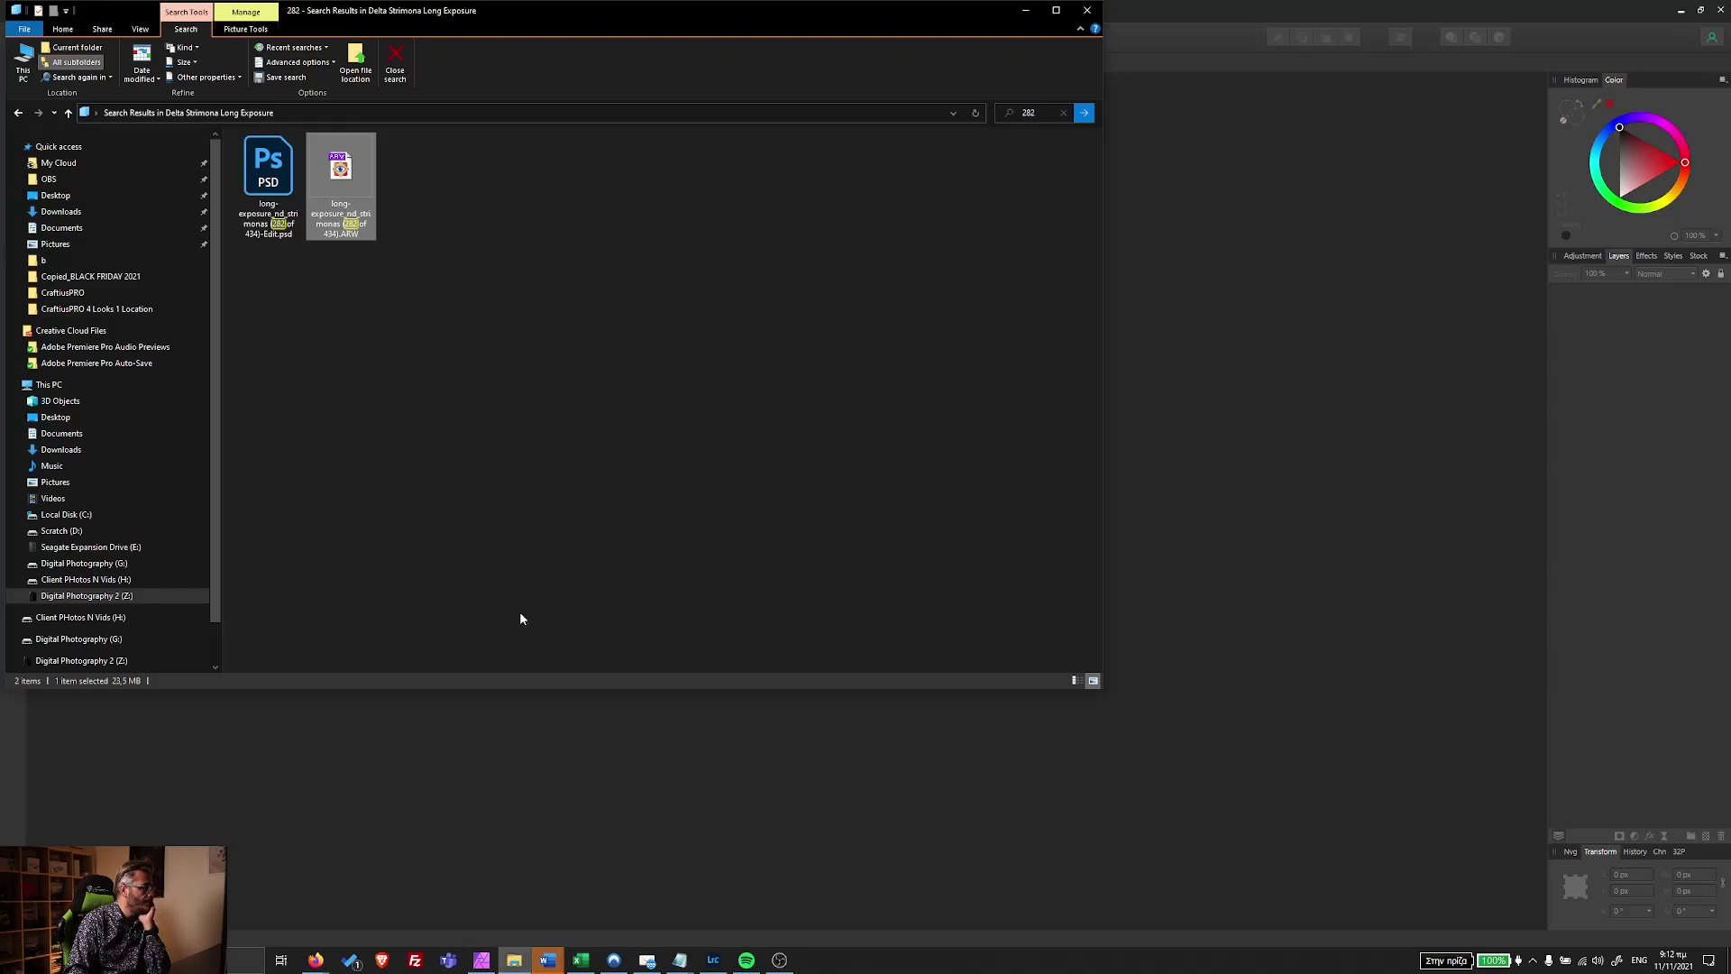
{"action": "left_click_drag", "start_coordinate": [356, 203], "coordinate": [1369, 396]}
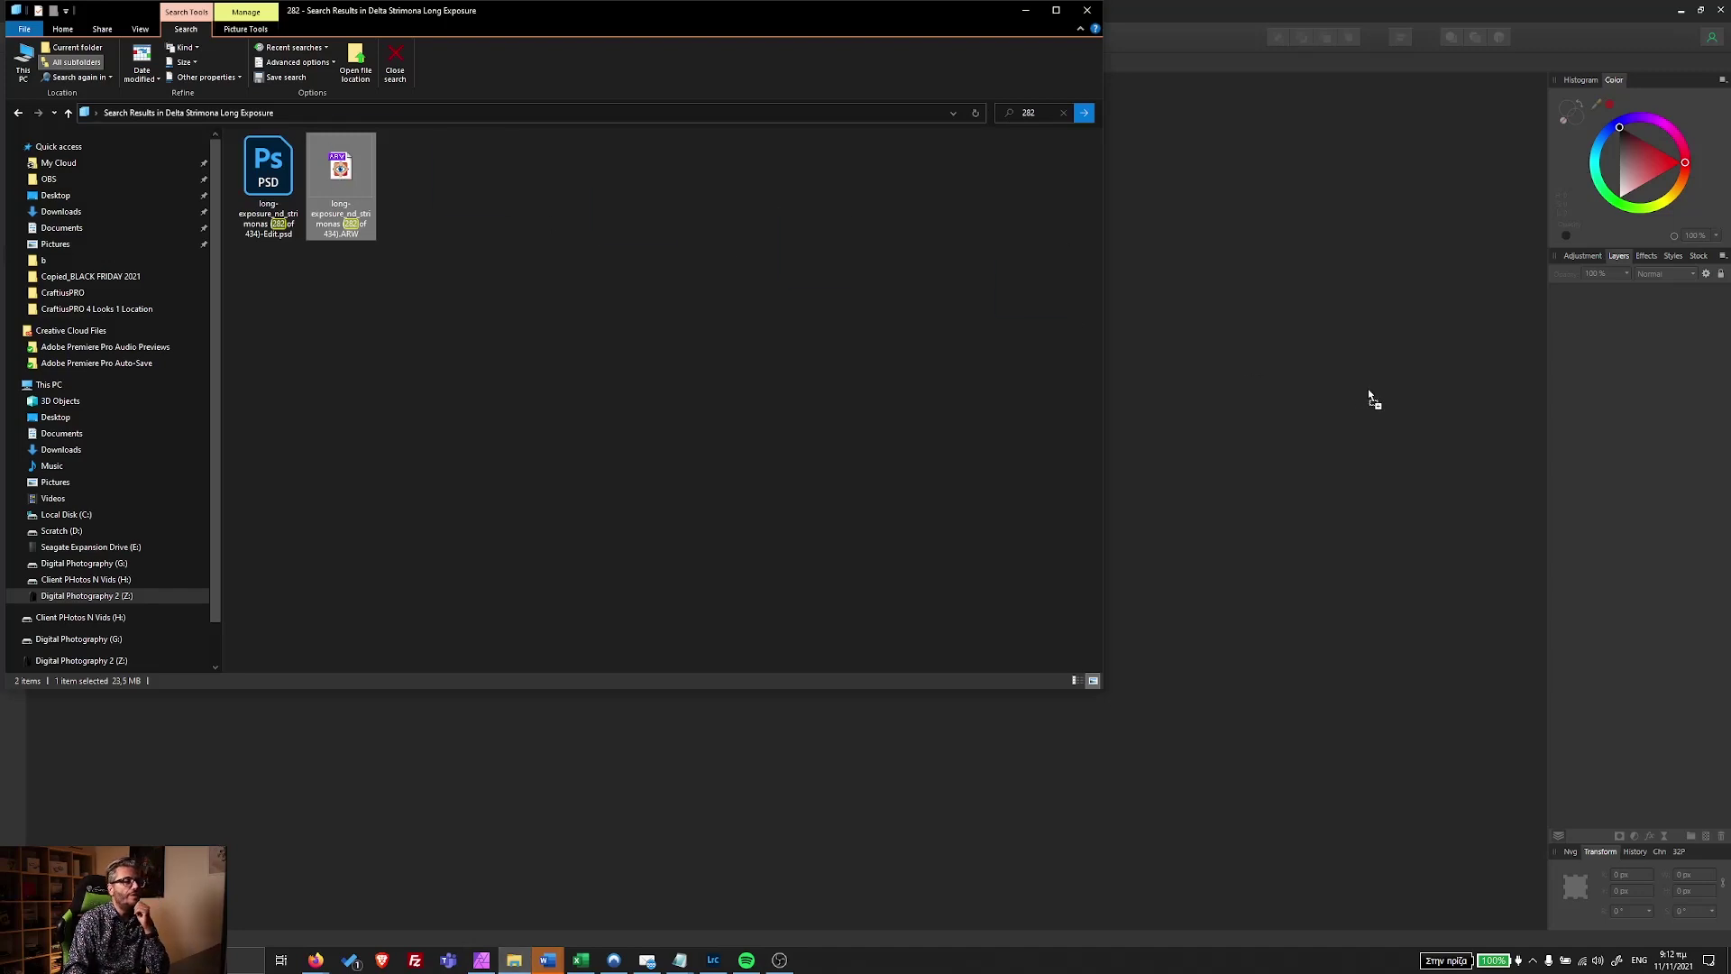
{"action": "left_click", "coordinate": [1023, 12]}
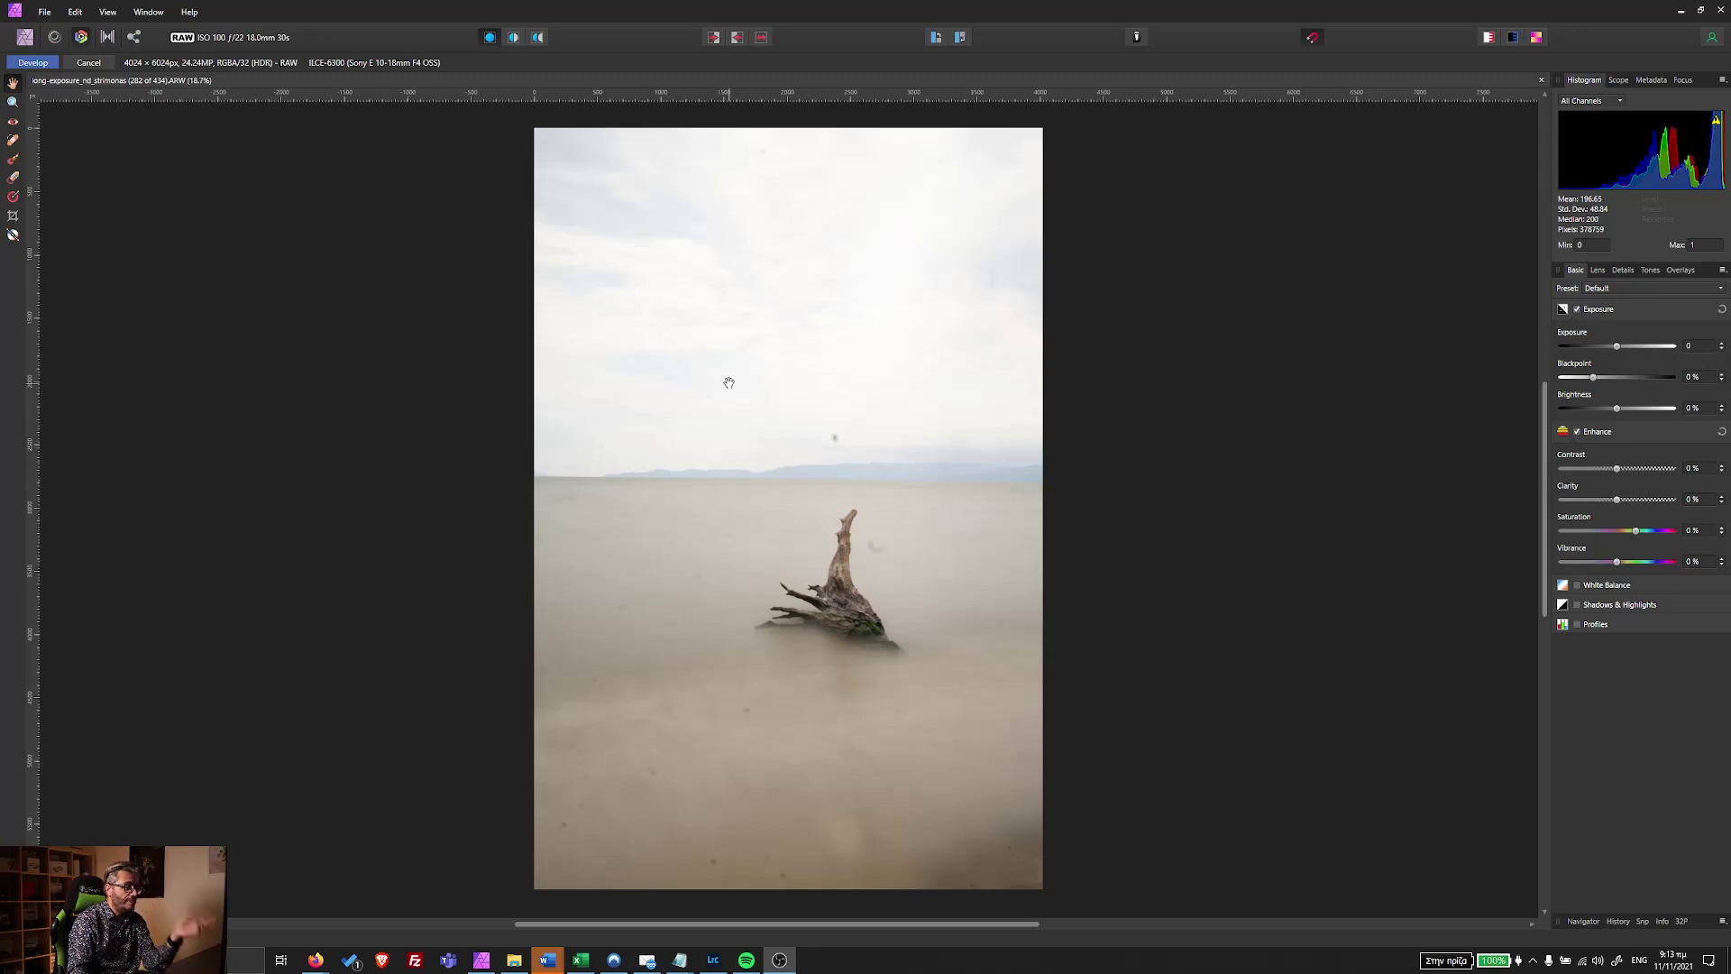
Straighten the driftwood photo by tracing its horizon with the Crop tool.
{"action": "left_click", "coordinate": [17, 220]}
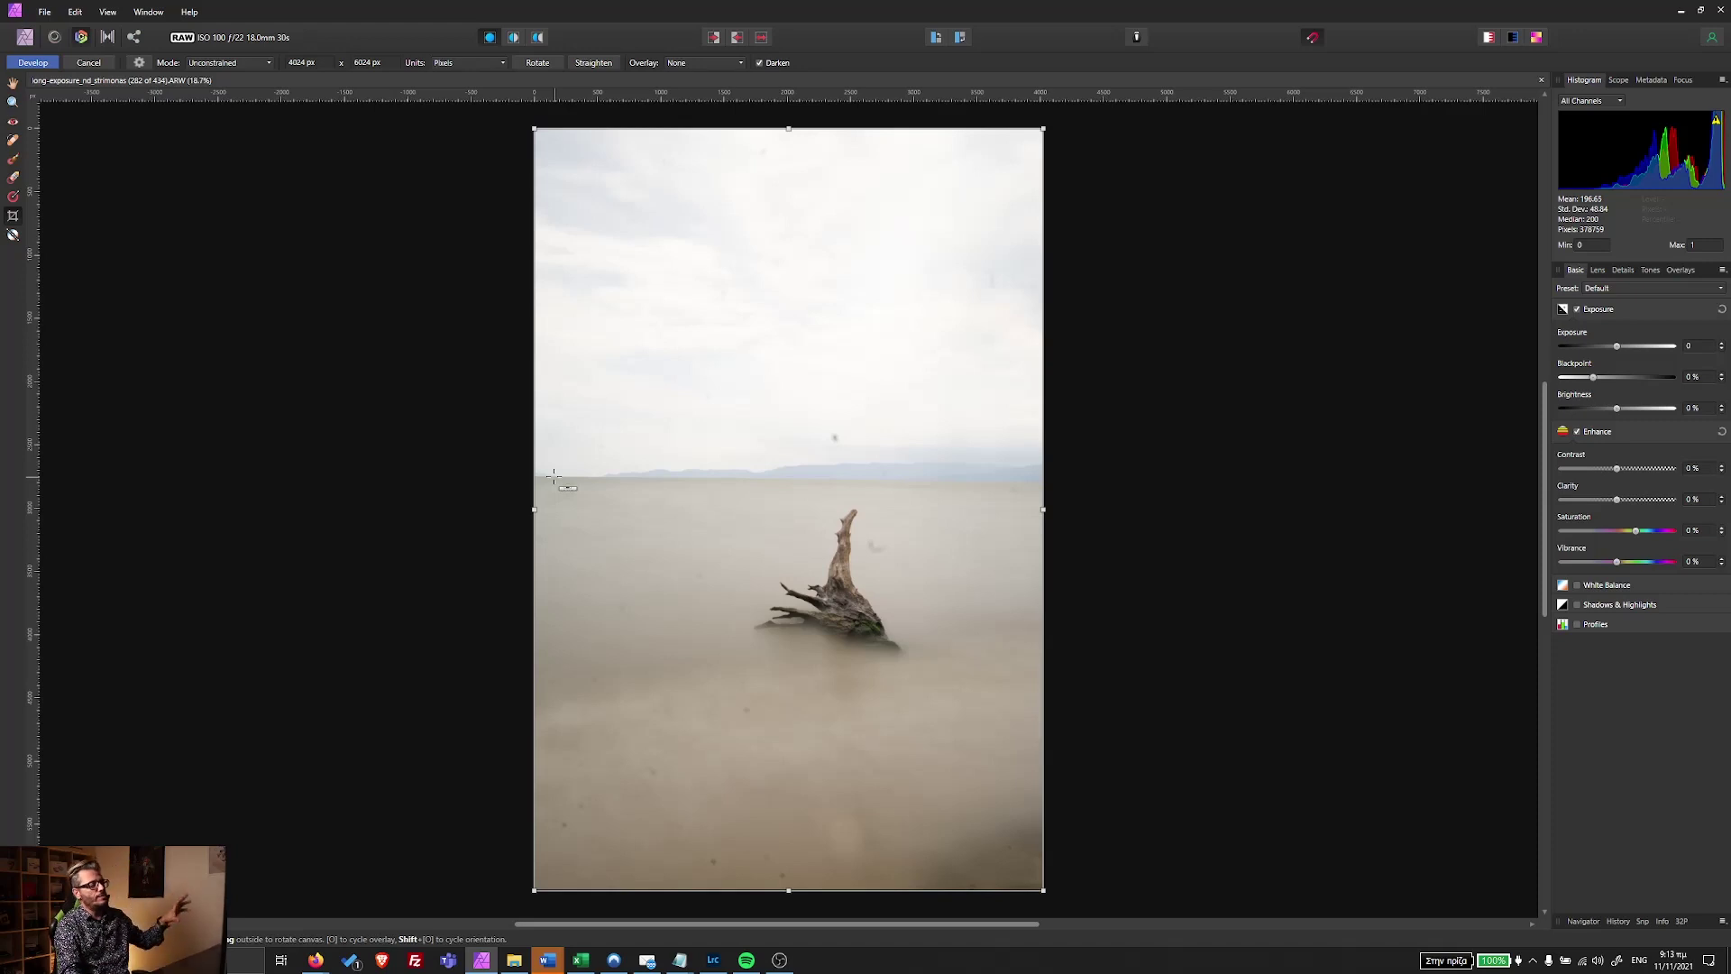
{"action": "left_click_drag", "start_coordinate": [554, 476], "coordinate": [999, 483]}
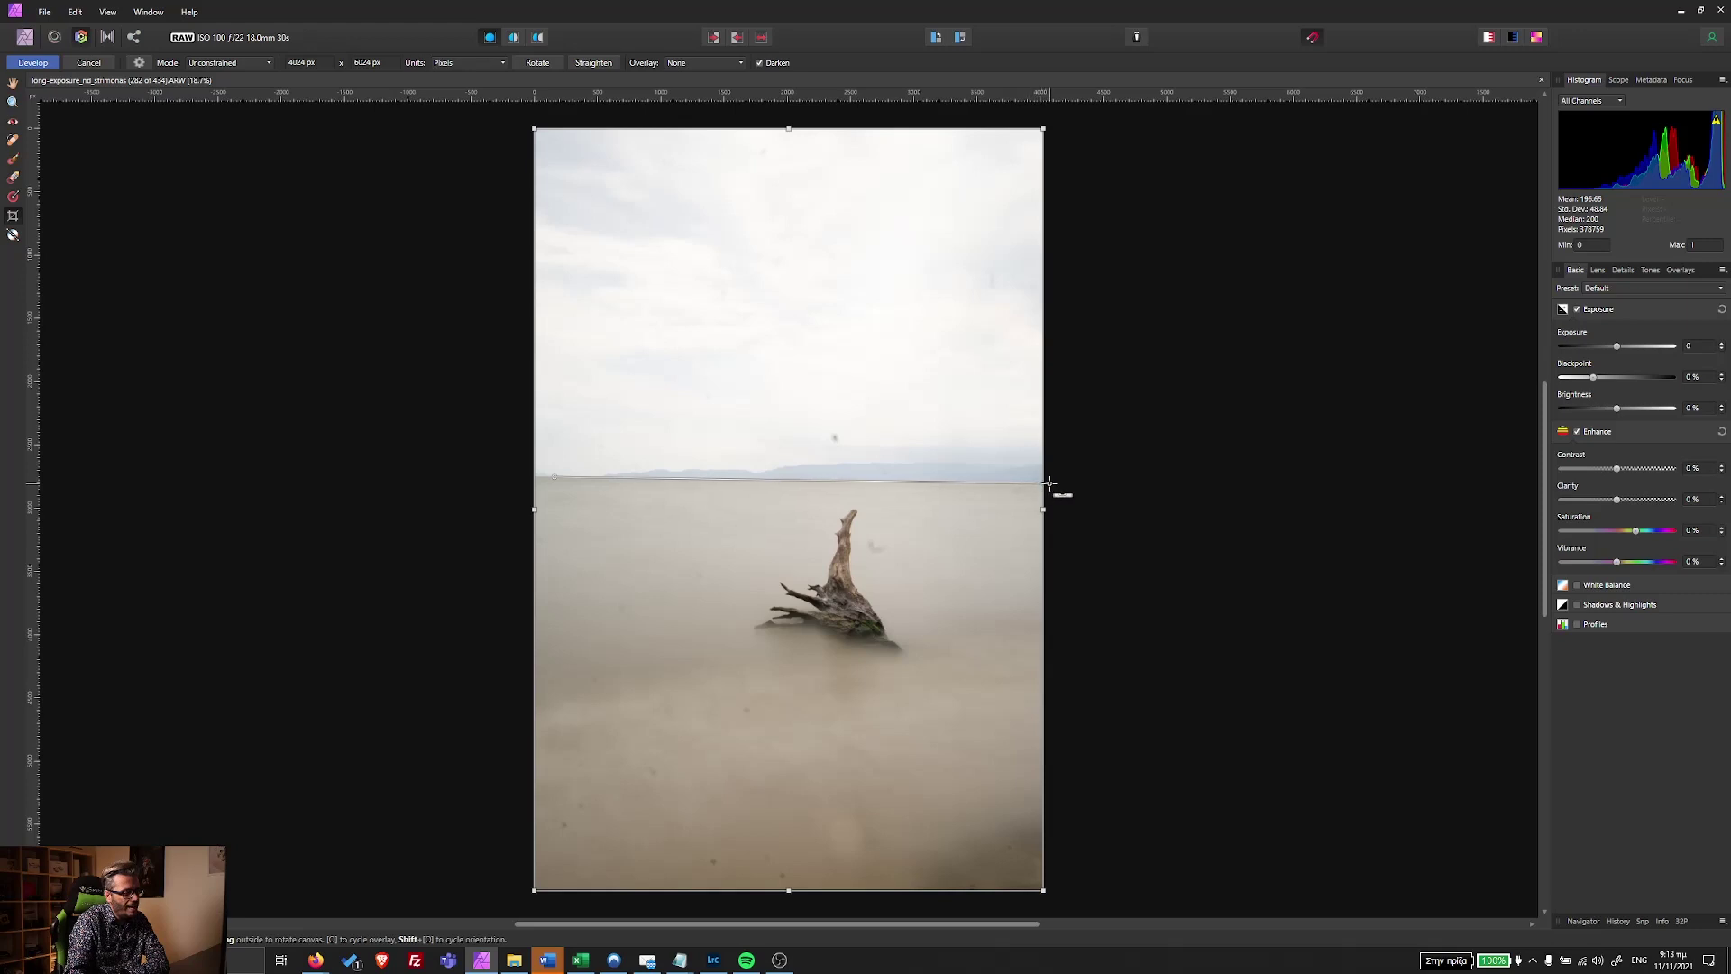
{"action": "left_click_drag", "start_coordinate": [1036, 484], "coordinate": [1042, 482]}
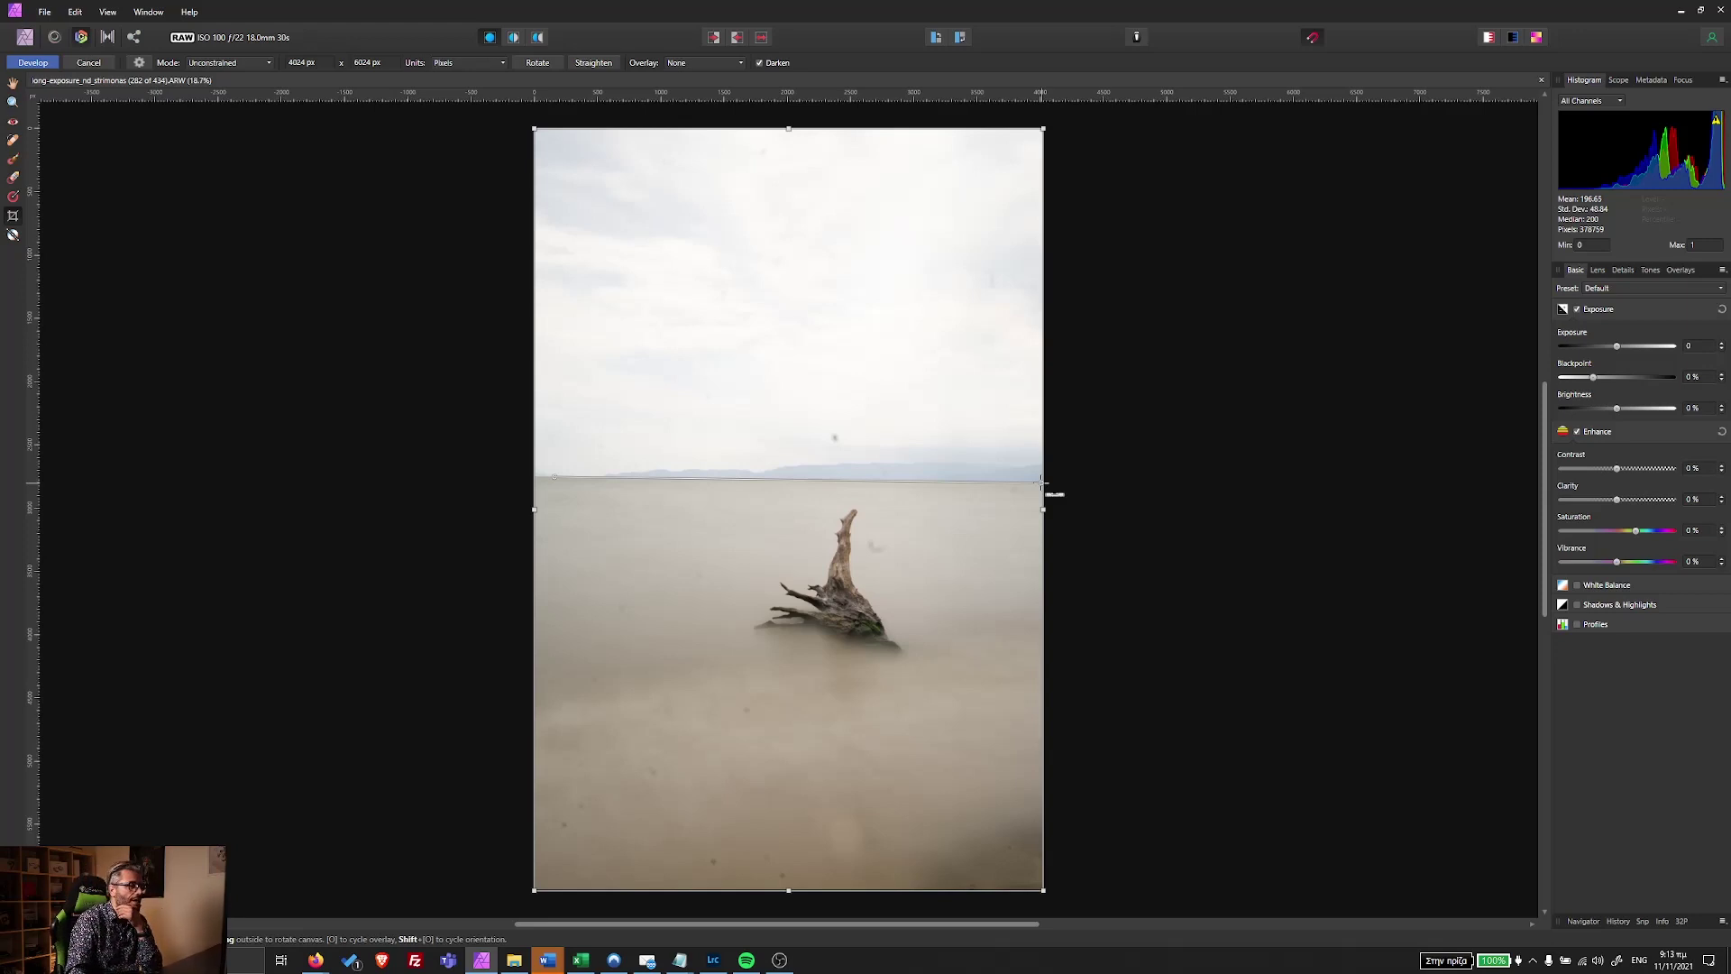
{"action": "left_click_drag", "start_coordinate": [1041, 484], "coordinate": [1043, 488]}
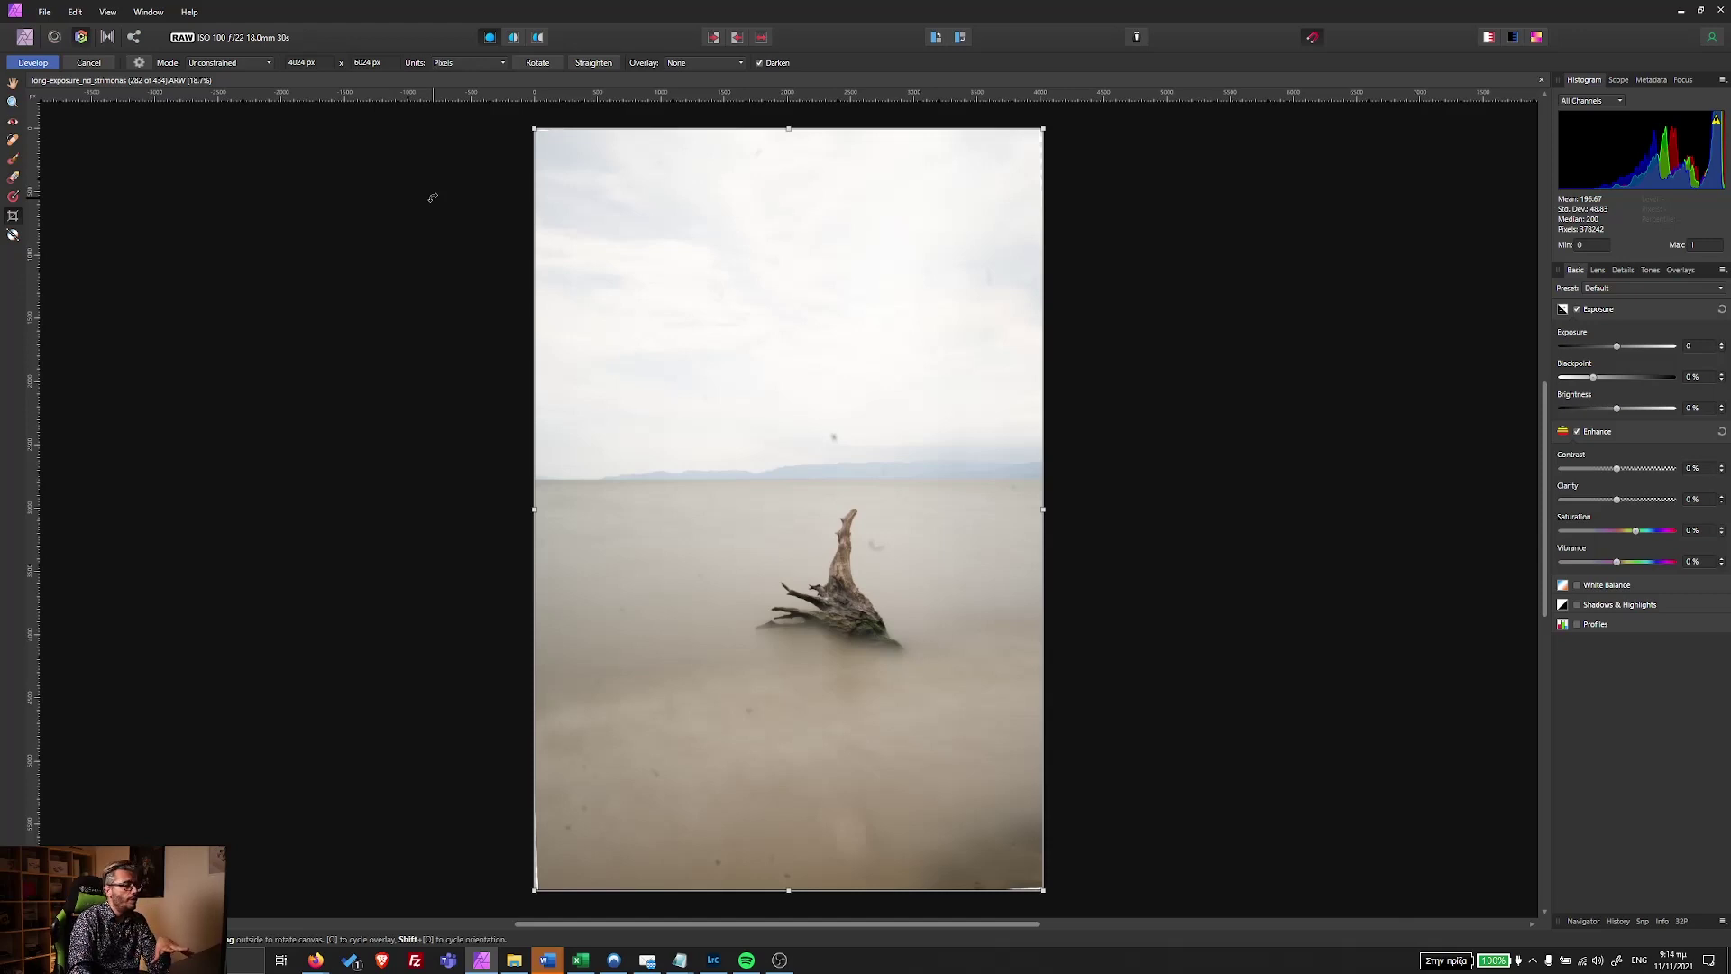
Crop slightly inward at Original Ratio and apply, giving 3643 x 5450 px.
{"action": "left_click", "coordinate": [226, 64]}
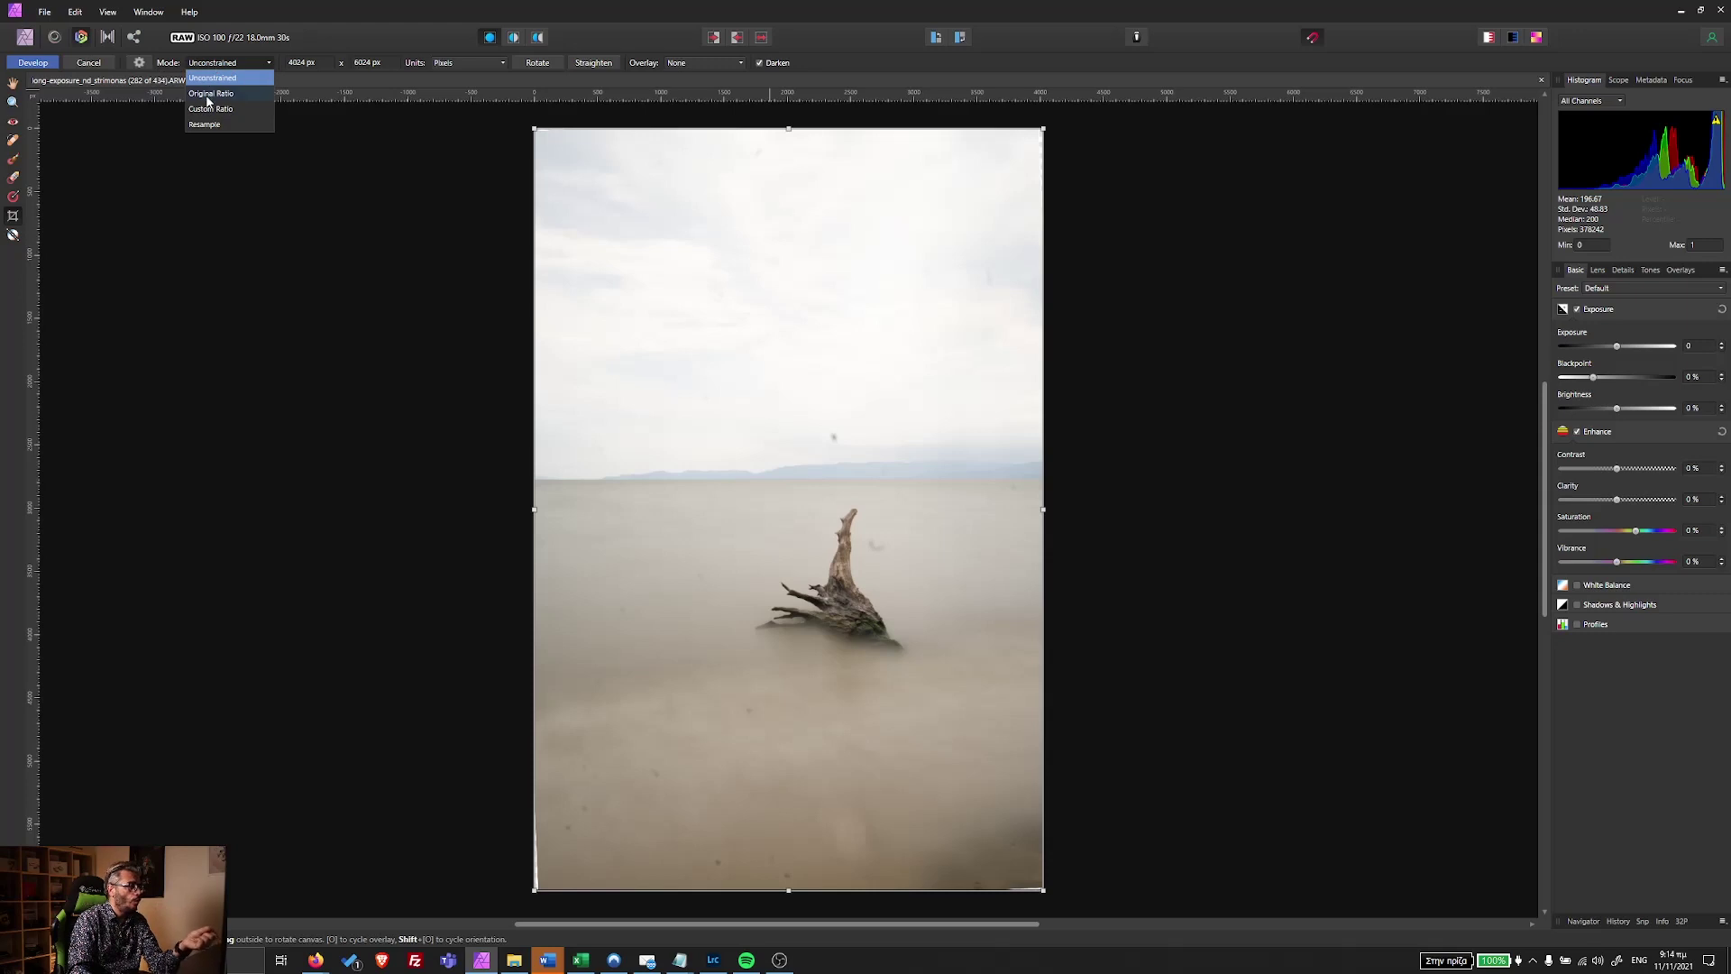
{"action": "left_click", "coordinate": [210, 94]}
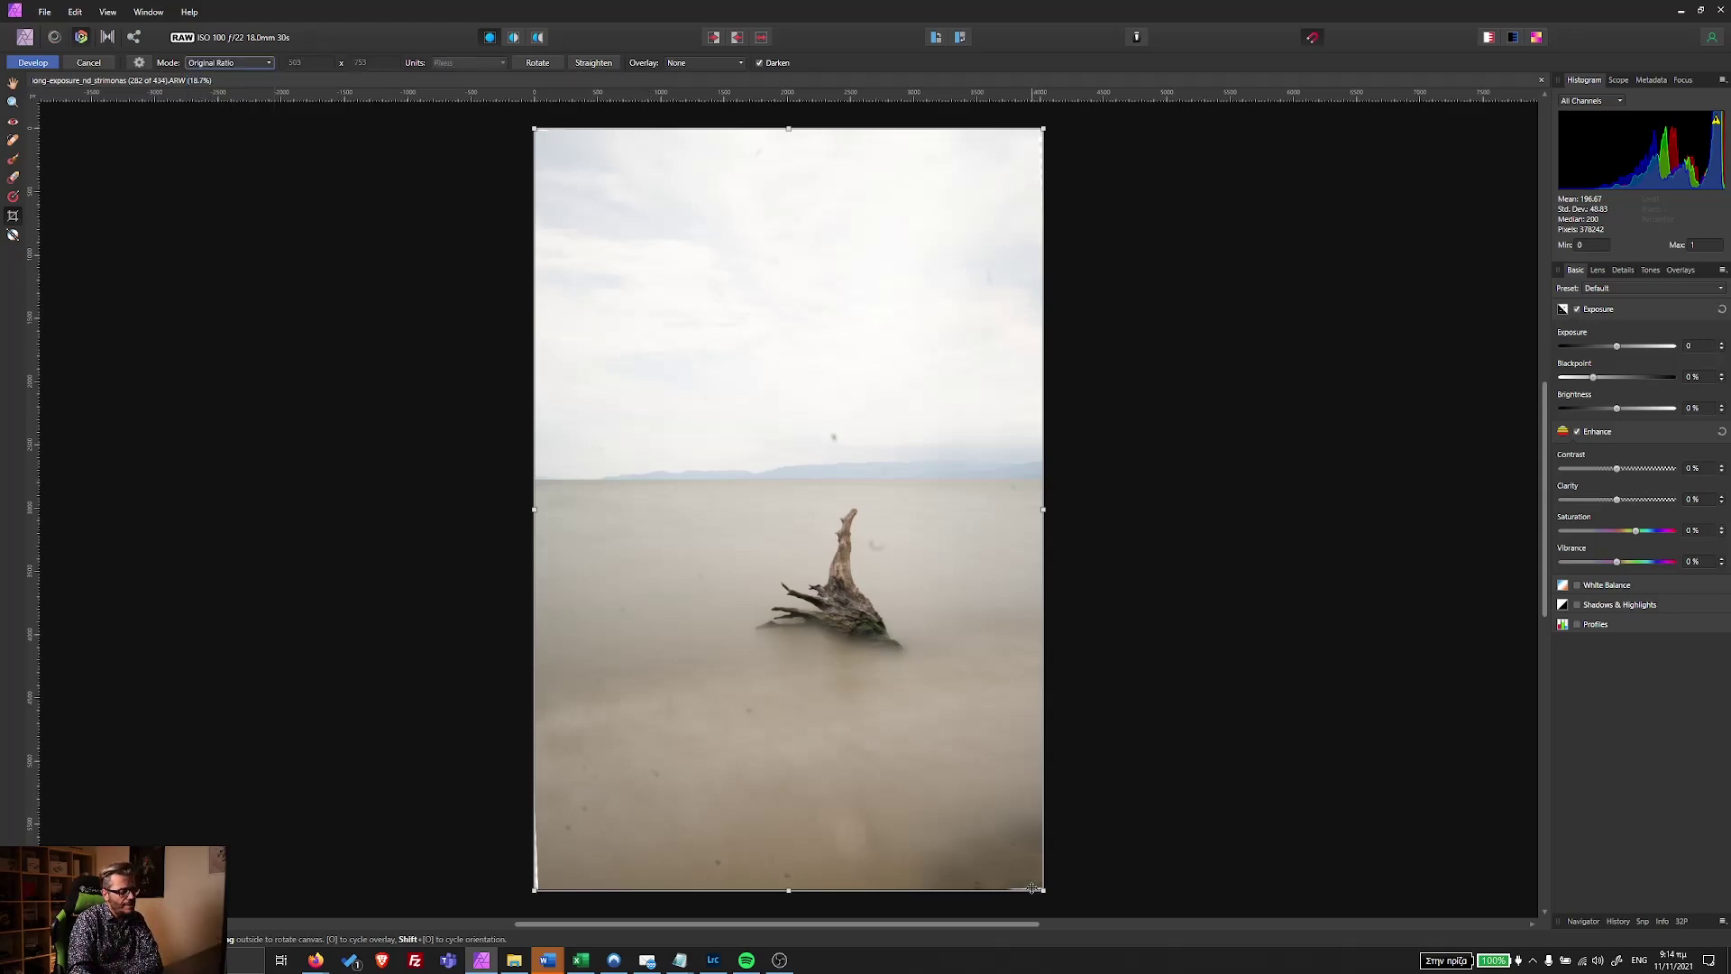
{"action": "left_click_drag", "start_coordinate": [1044, 890], "coordinate": [1008, 838]}
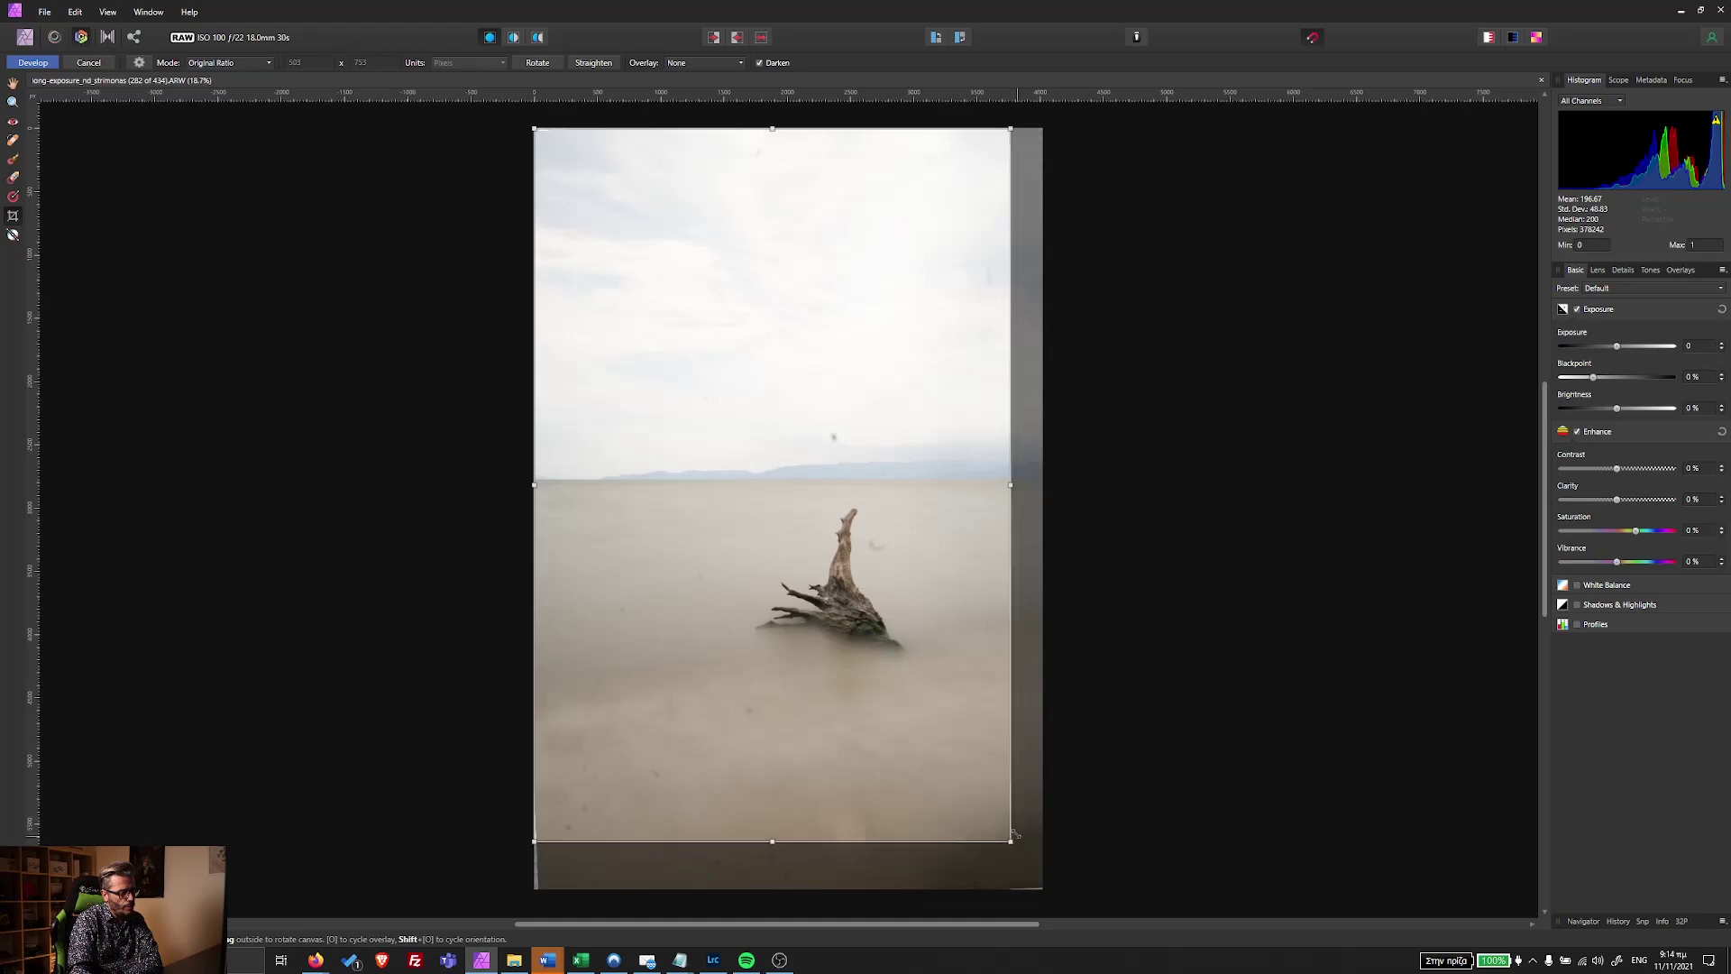
{"action": "left_click_drag", "start_coordinate": [535, 129], "coordinate": [547, 148]}
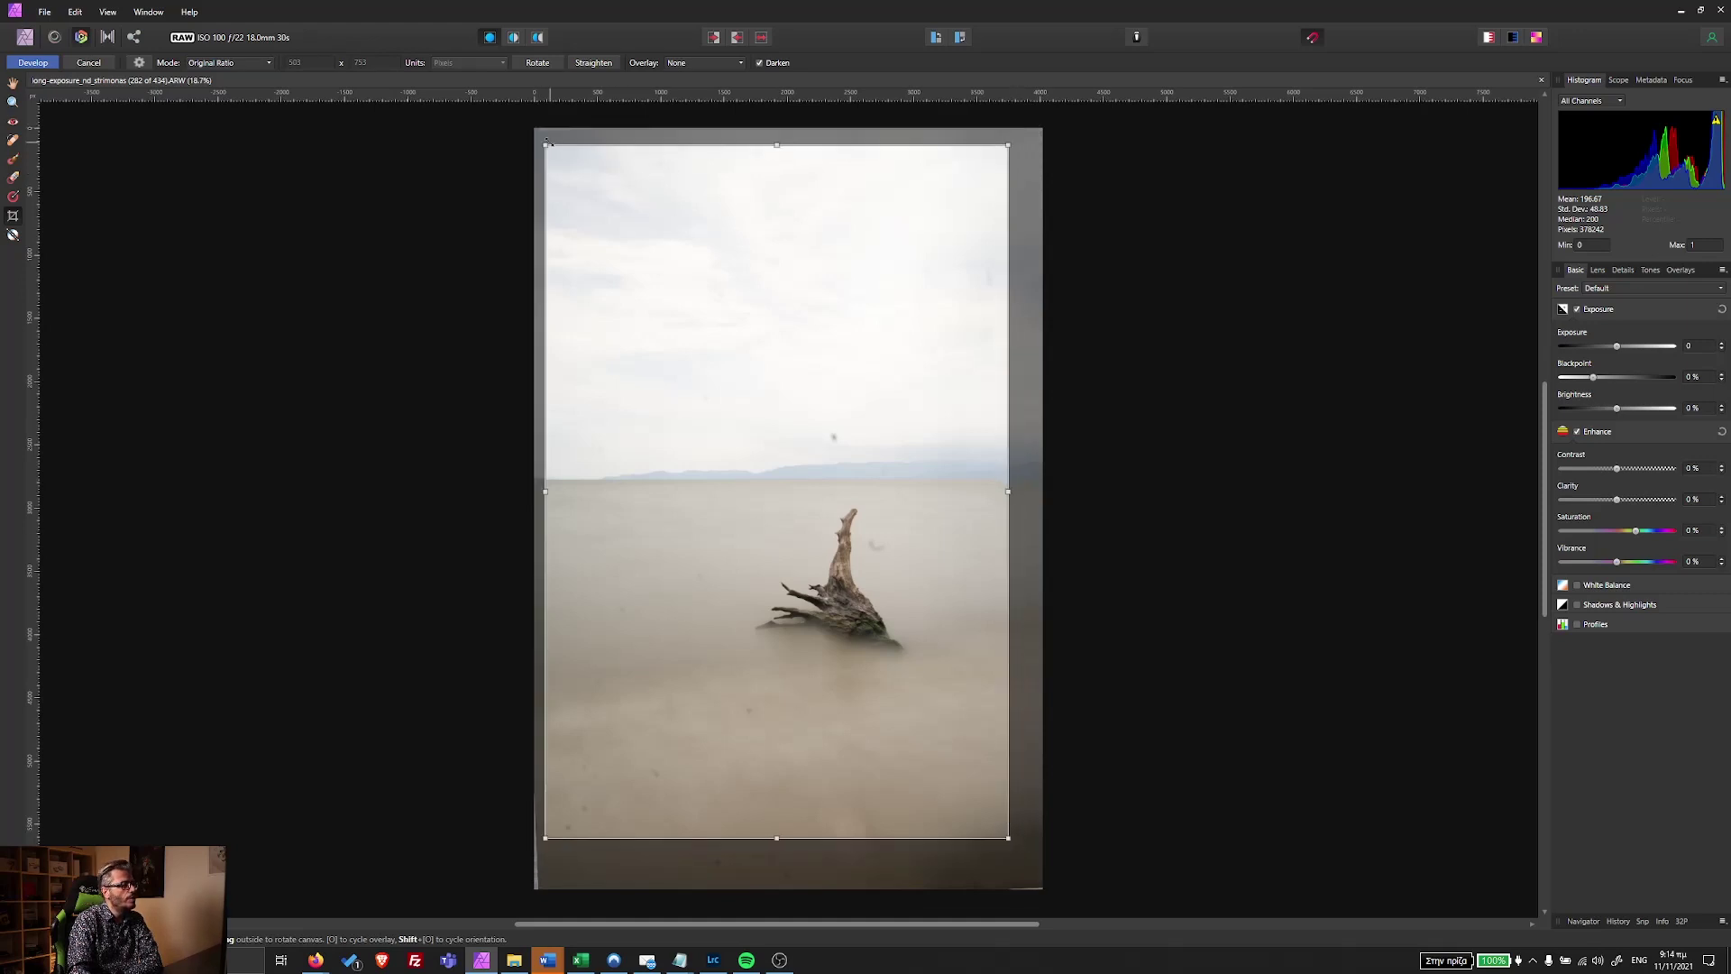
{"action": "left_click_drag", "start_coordinate": [812, 313], "coordinate": [839, 304]}
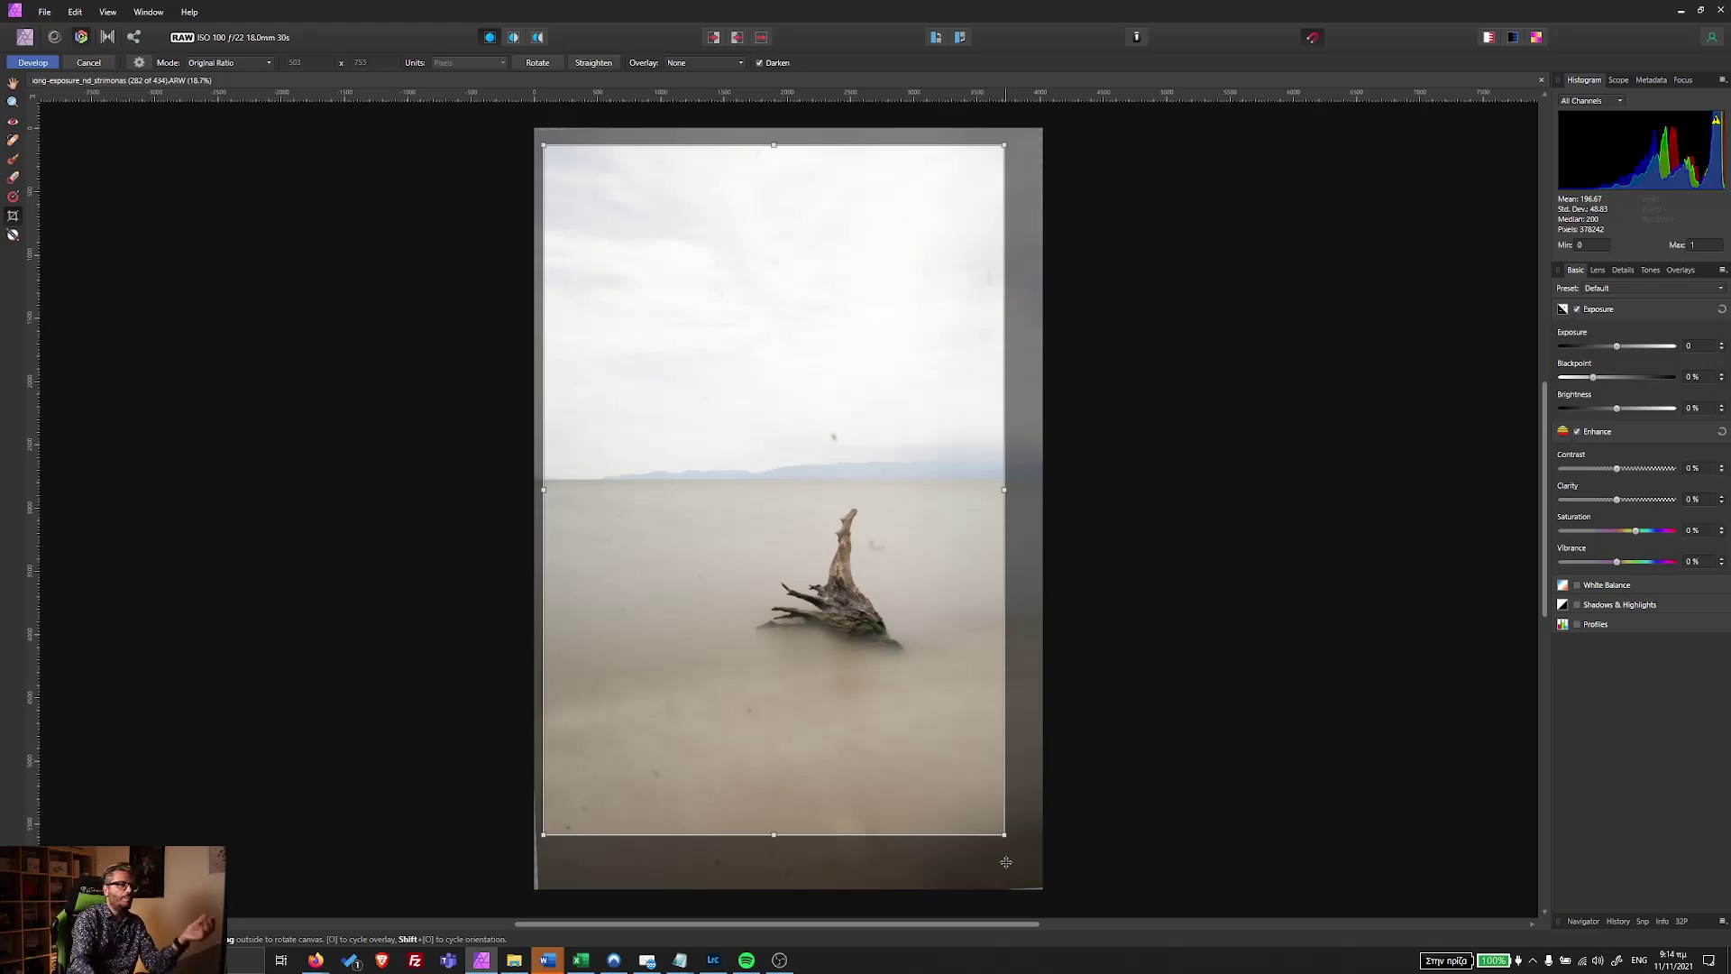
{"action": "left_click_drag", "start_coordinate": [859, 457], "coordinate": [864, 447]}
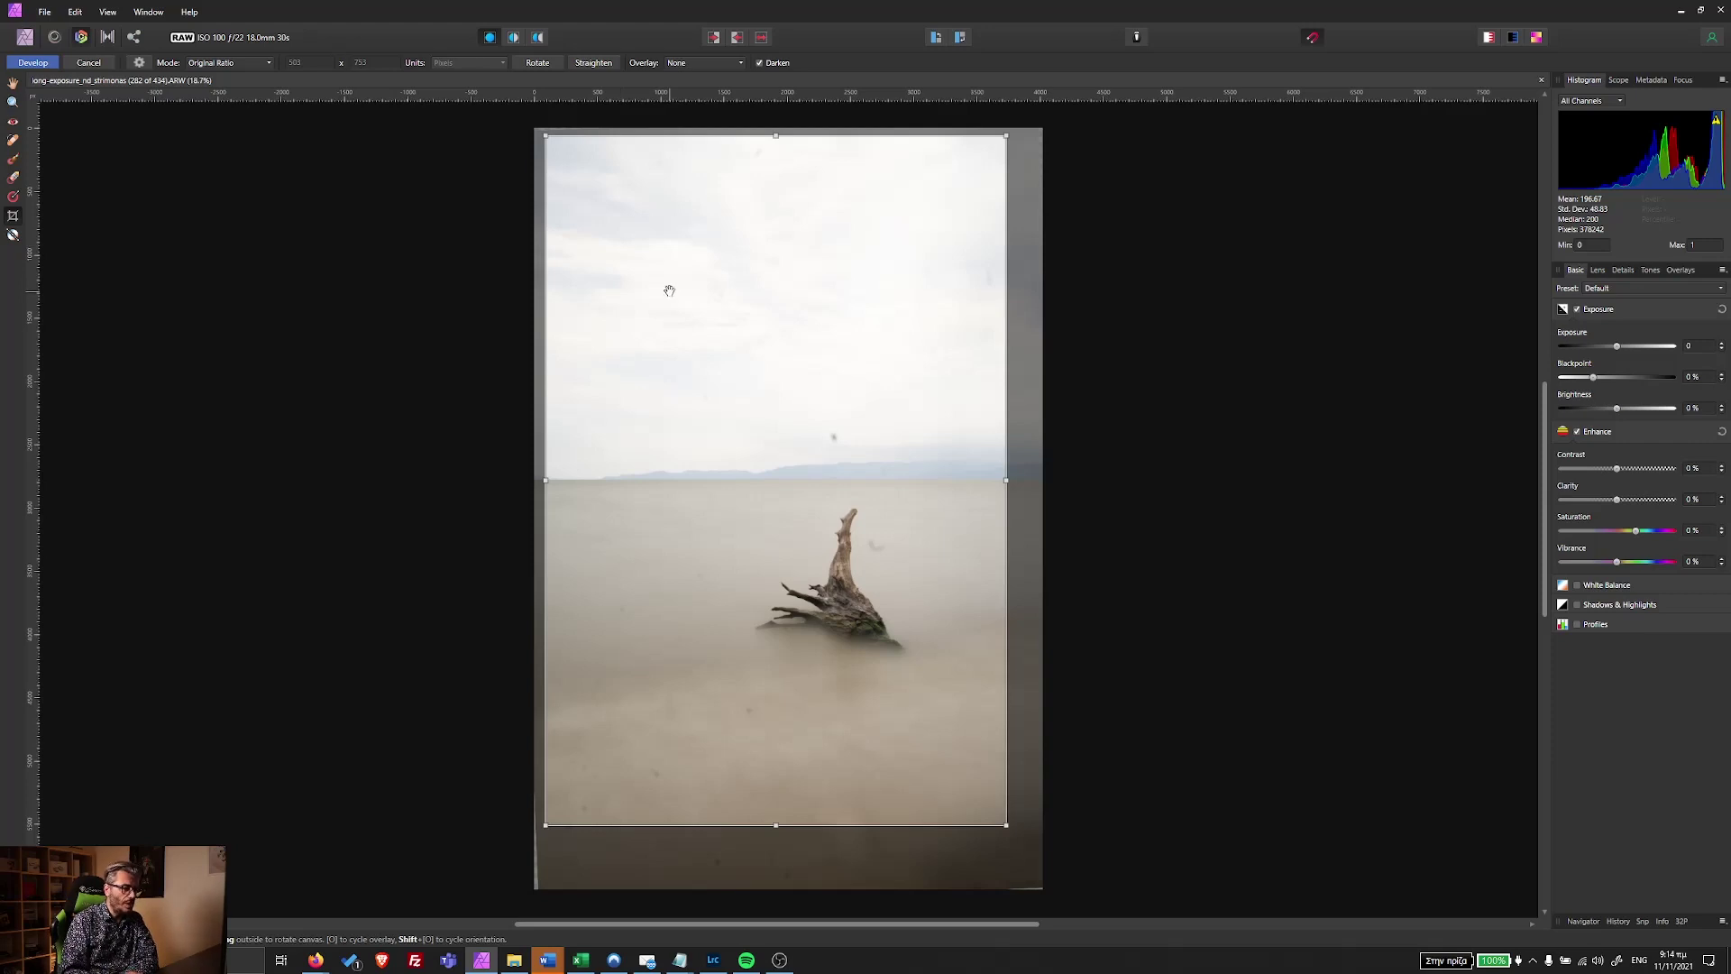
{"action": "key", "text": "Return"}
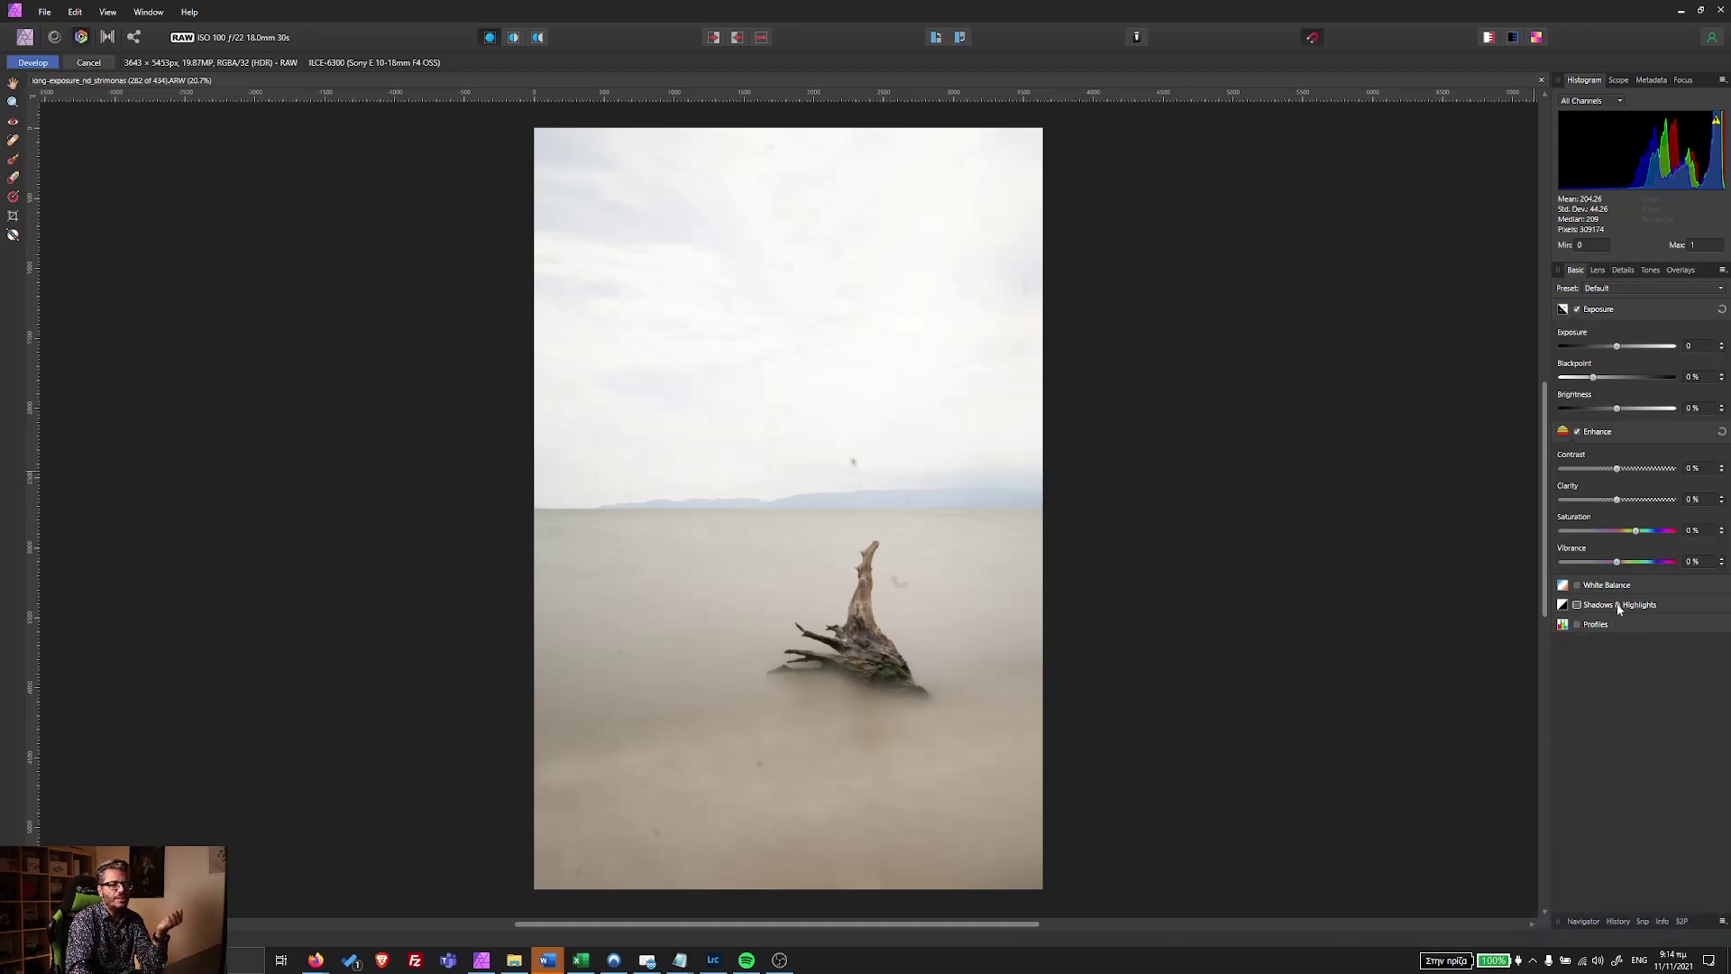
Enable Shadows & Highlights at -100% highlights; raise exposure to about 1.848 and brightness to 11%.
{"action": "left_click", "coordinate": [1577, 604]}
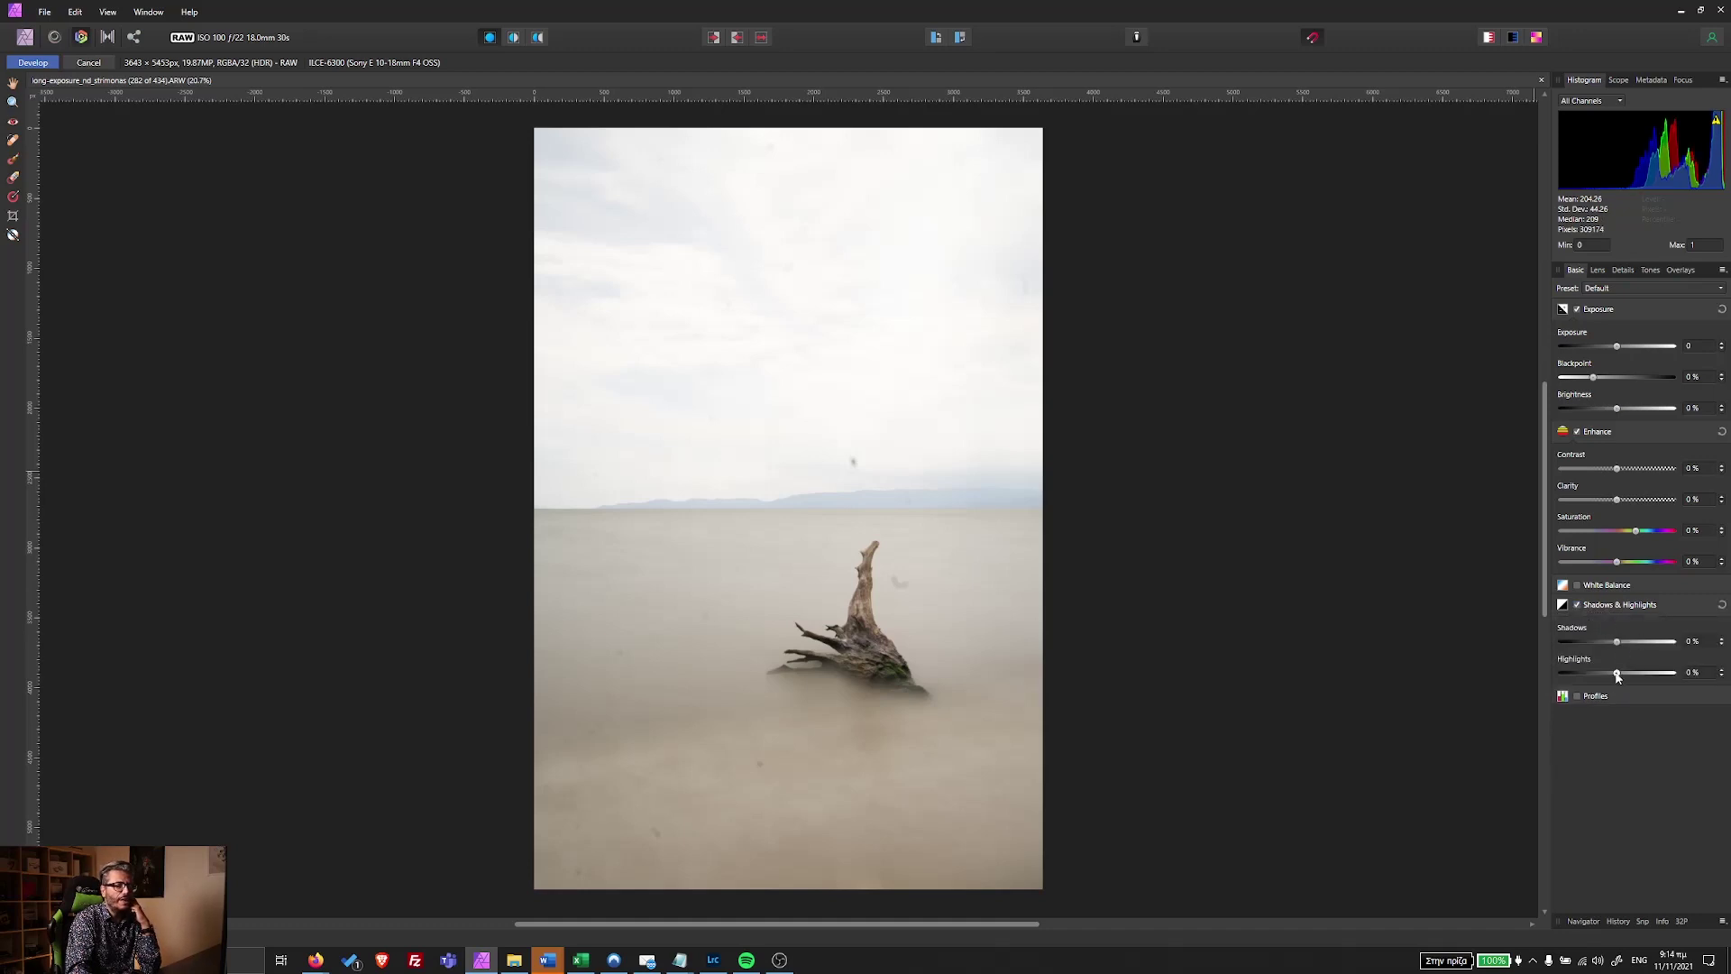
{"action": "left_click_drag", "start_coordinate": [1617, 673], "coordinate": [1545, 673]}
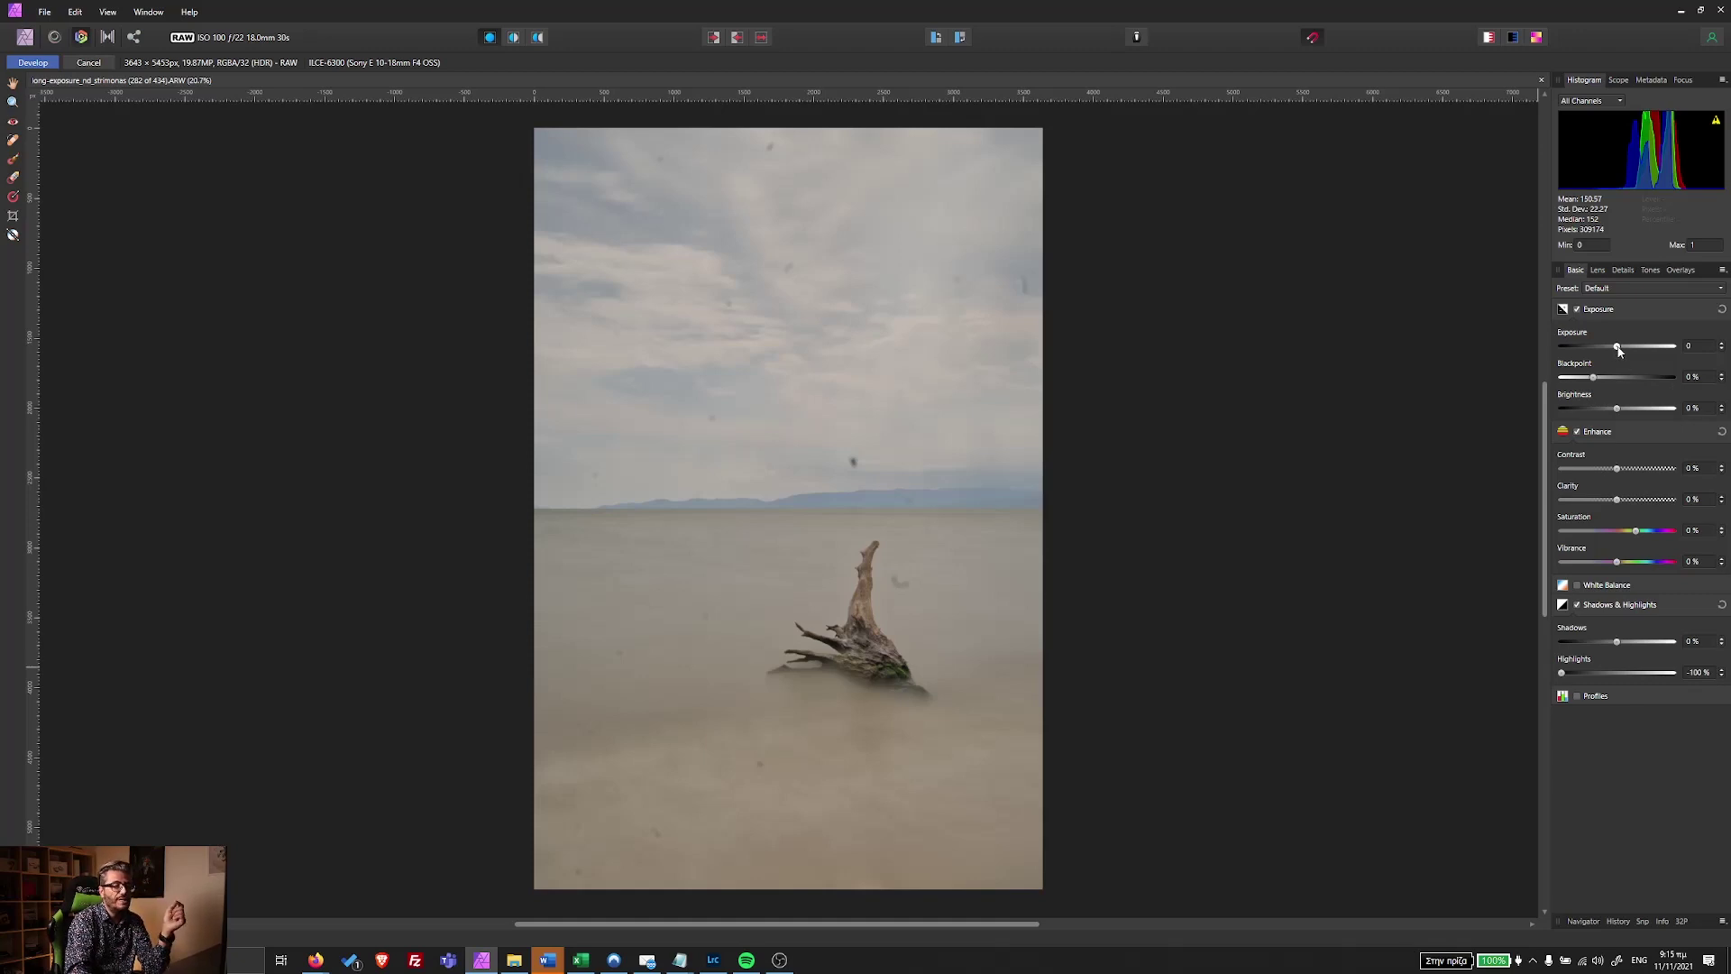
{"action": "left_click_drag", "start_coordinate": [1618, 349], "coordinate": [1639, 350]}
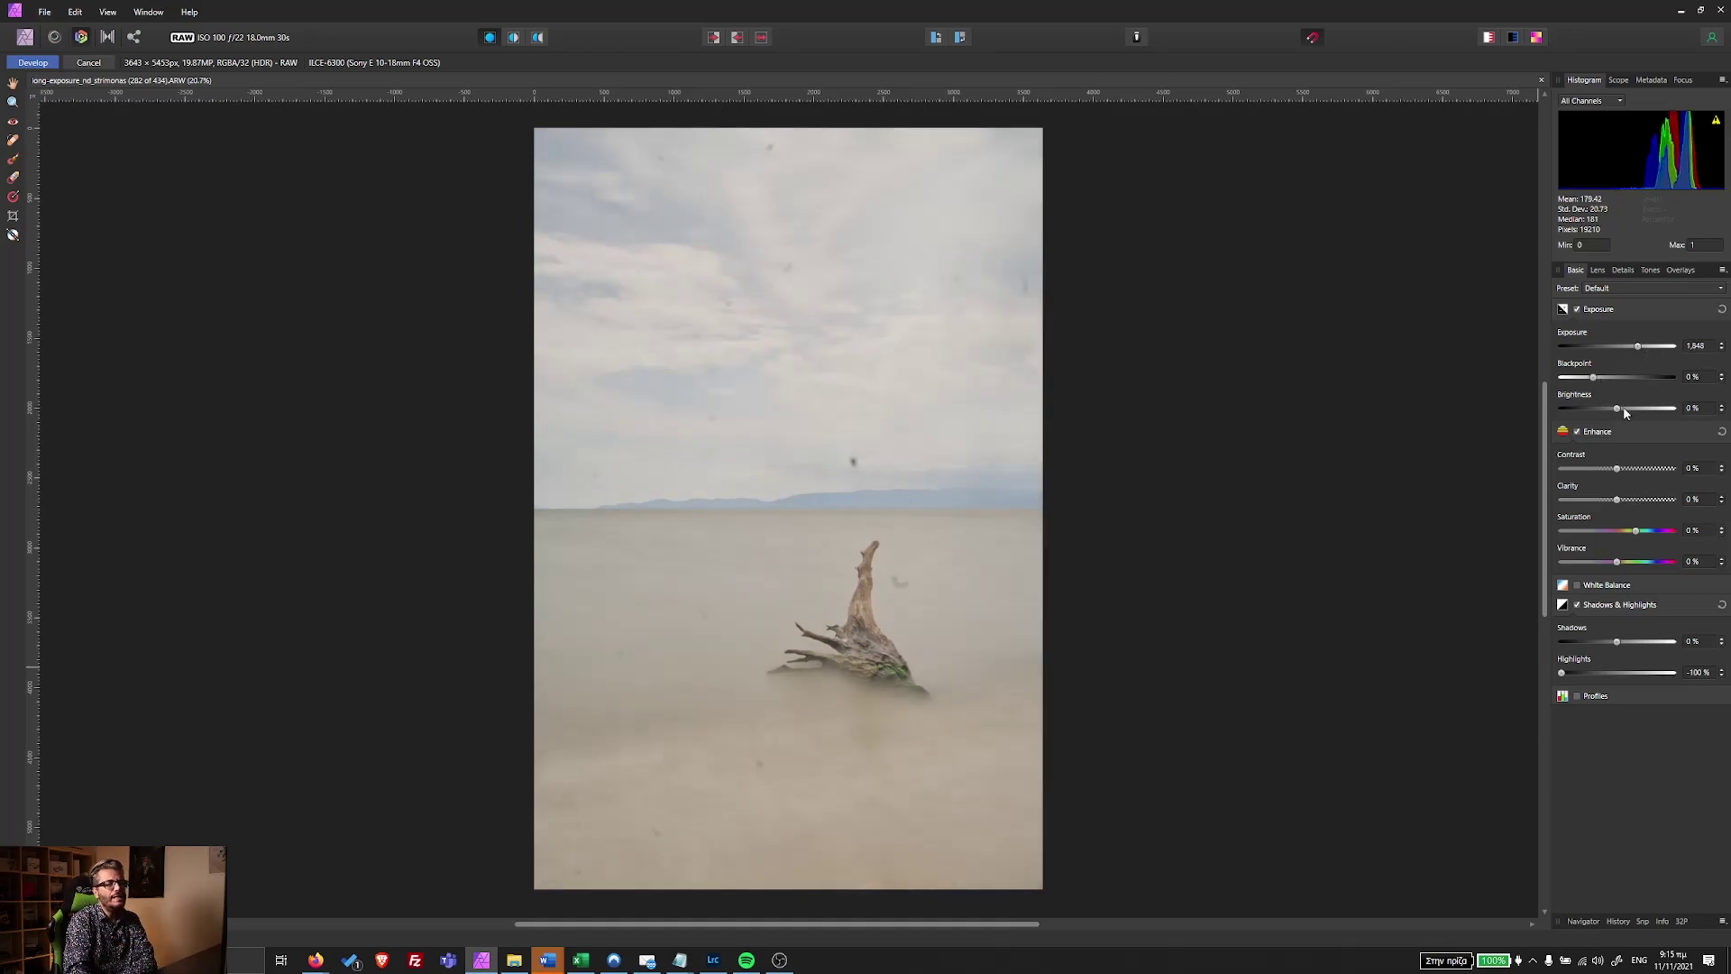
{"action": "mouse_move", "coordinate": [1621, 407]}
{"action": "left_mouse_down"}
{"action": "mouse_move", "coordinate": [1644, 412]}
{"action": "mouse_move", "coordinate": [1628, 379]}
{"action": "left_mouse_up"}
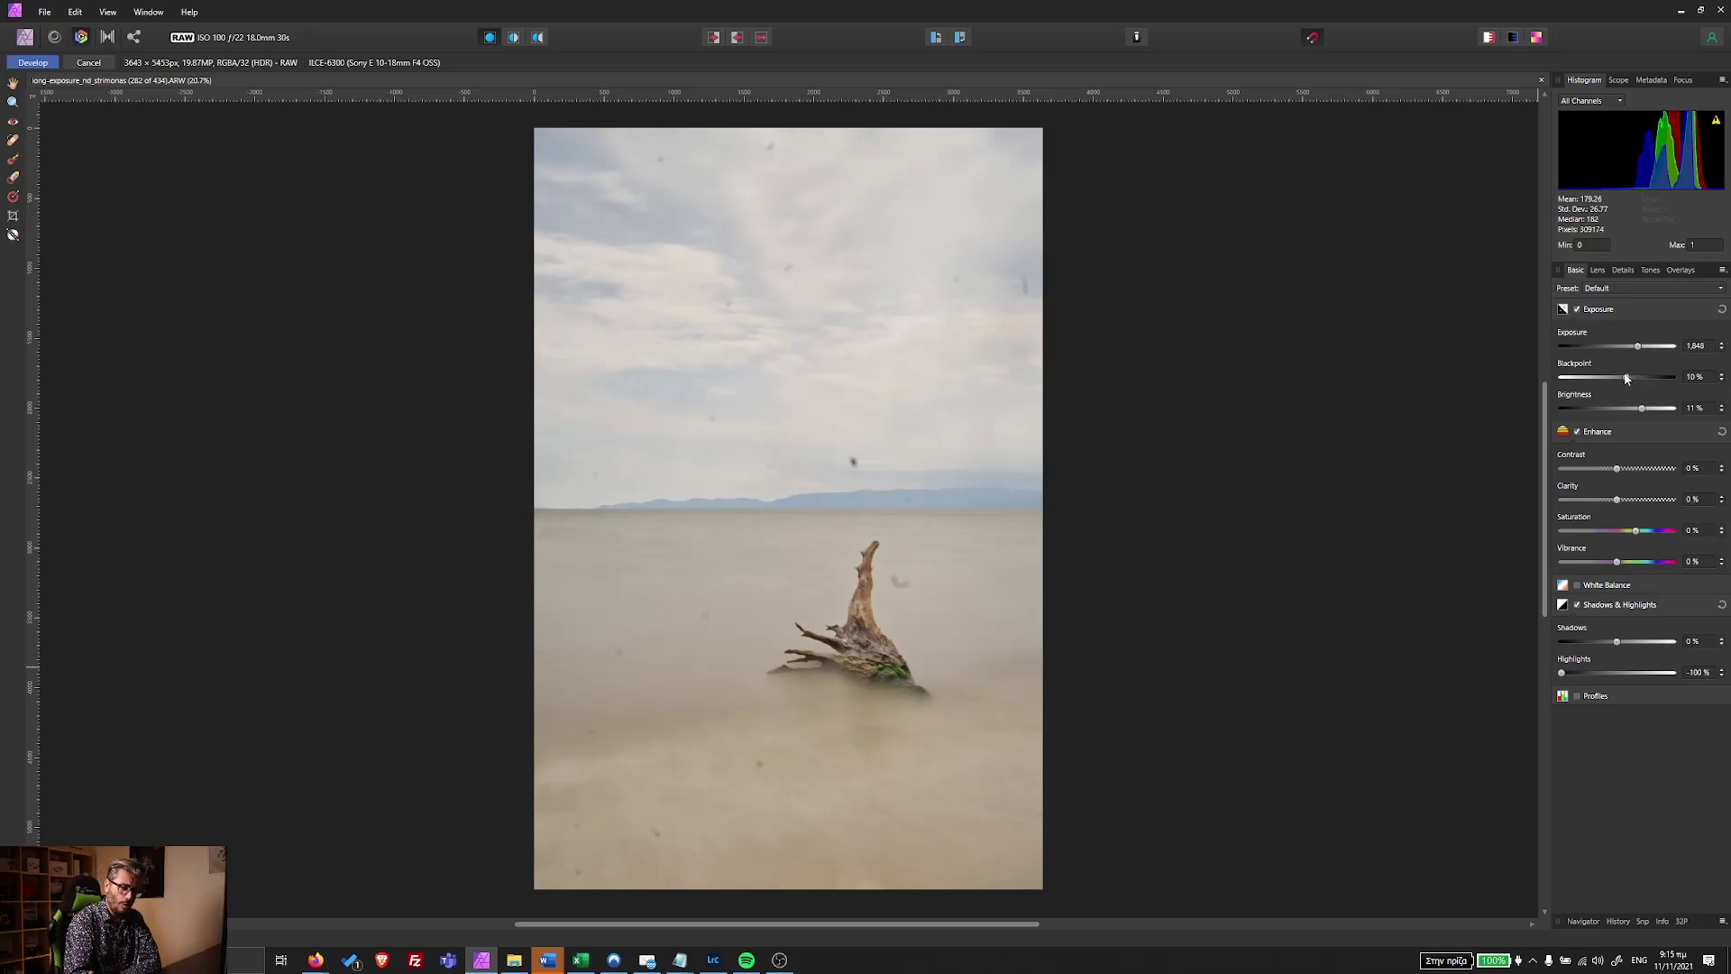
Turn on Black & White in the Tones tab with the red channel at 300%.
{"action": "left_click", "coordinate": [1645, 273]}
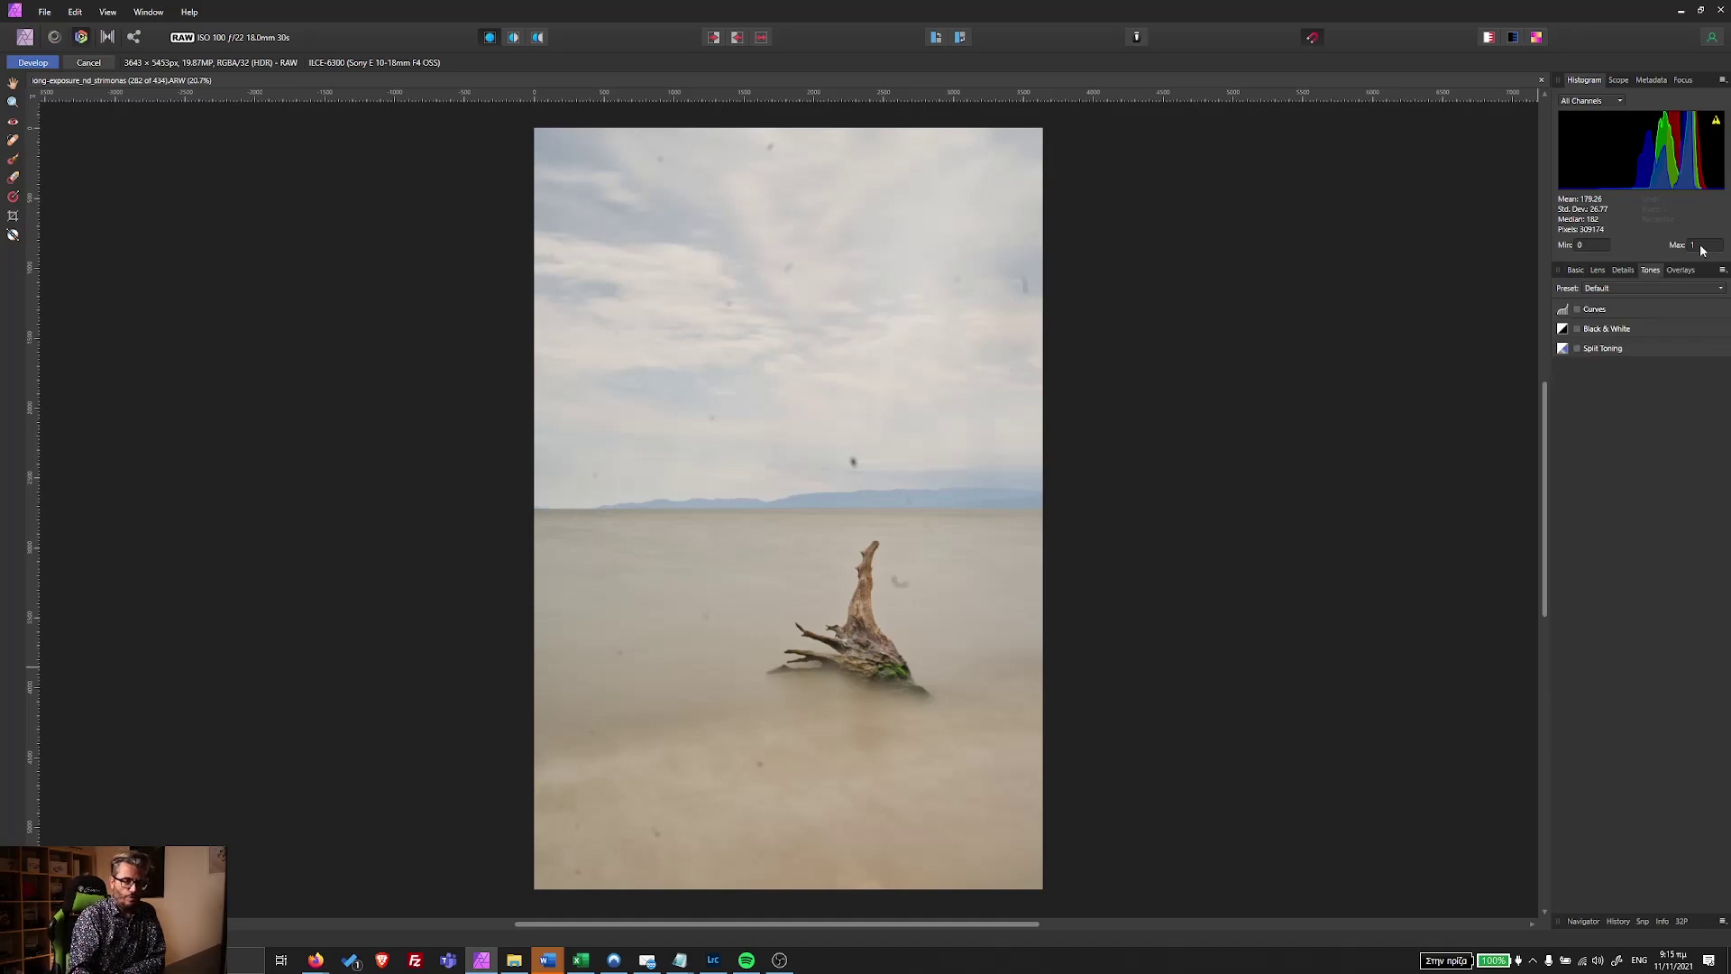
{"action": "left_click", "coordinate": [1578, 329]}
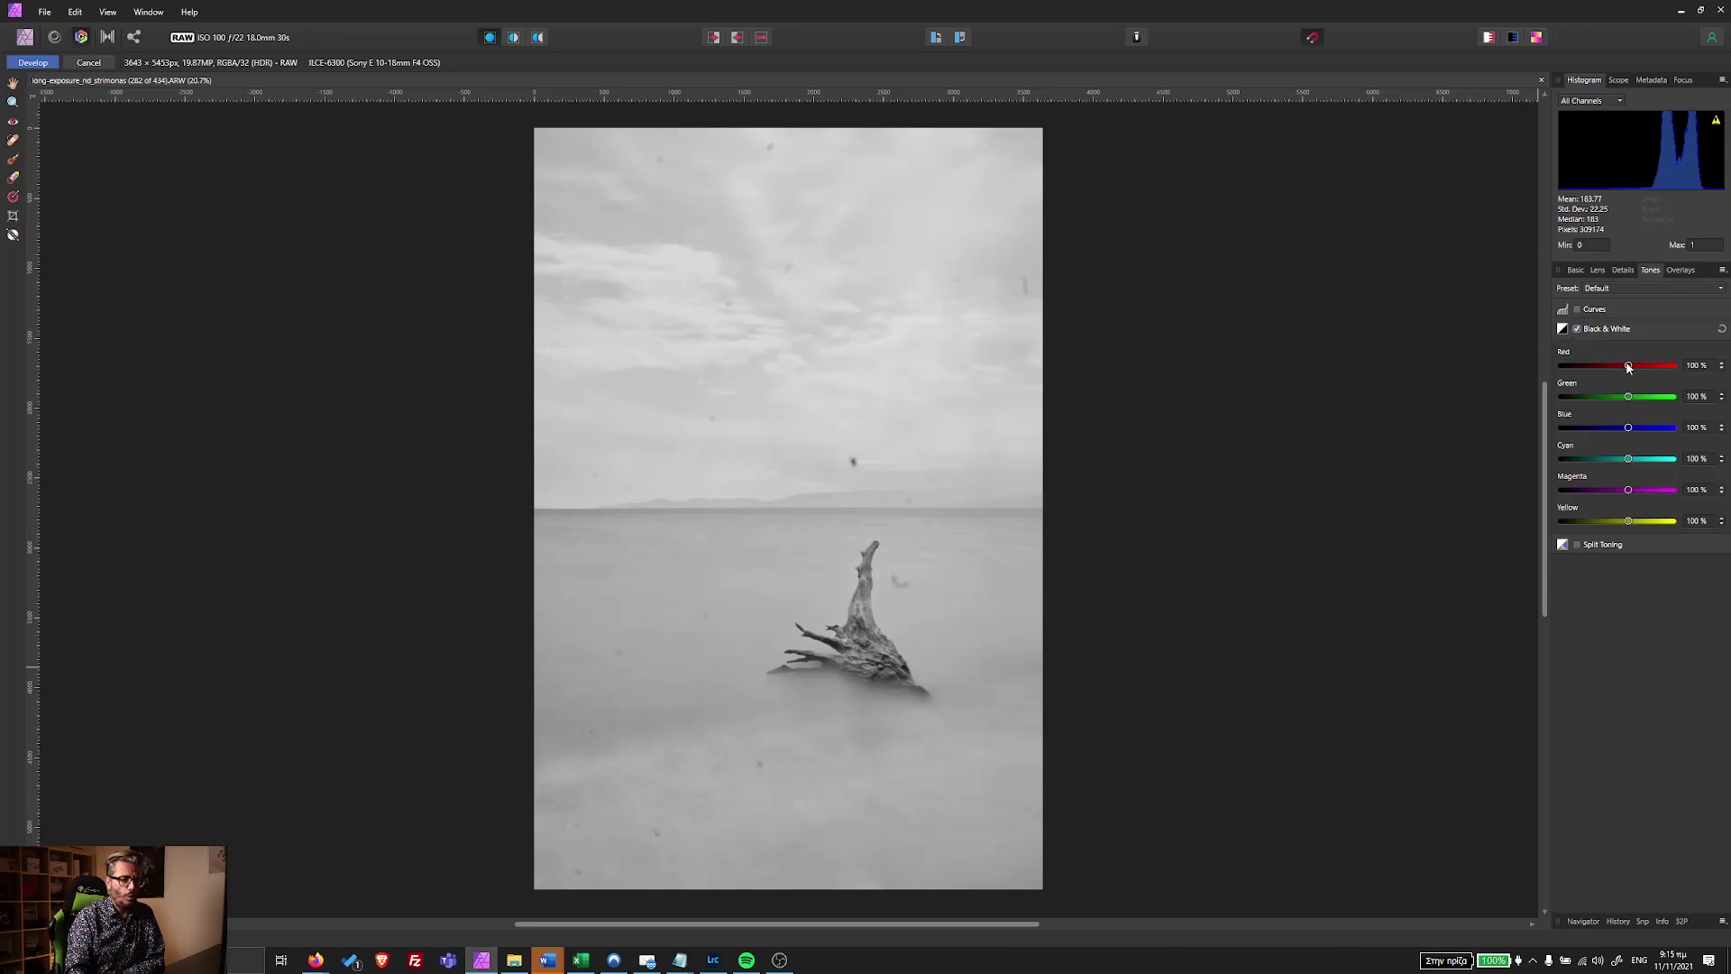
{"action": "mouse_move", "coordinate": [1629, 365]}
{"action": "left_mouse_down"}
{"action": "mouse_move", "coordinate": [1649, 366]}
{"action": "mouse_move", "coordinate": [1527, 343]}
{"action": "left_mouse_up"}
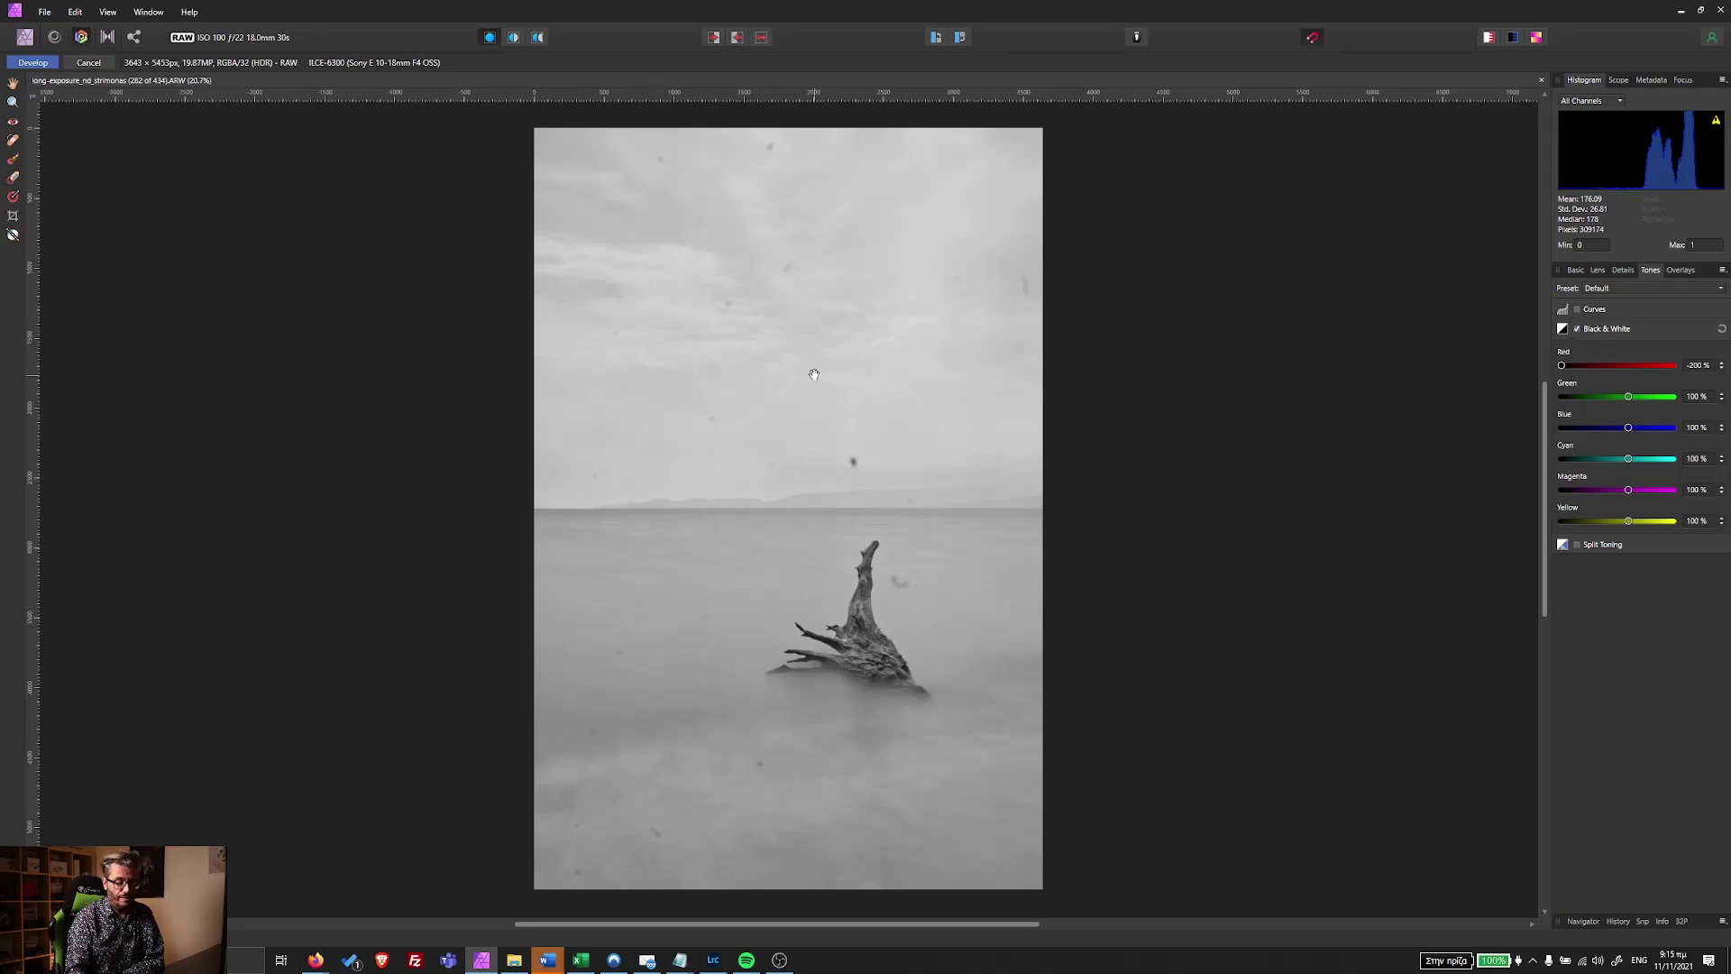
{"action": "left_click", "coordinate": [1626, 366]}
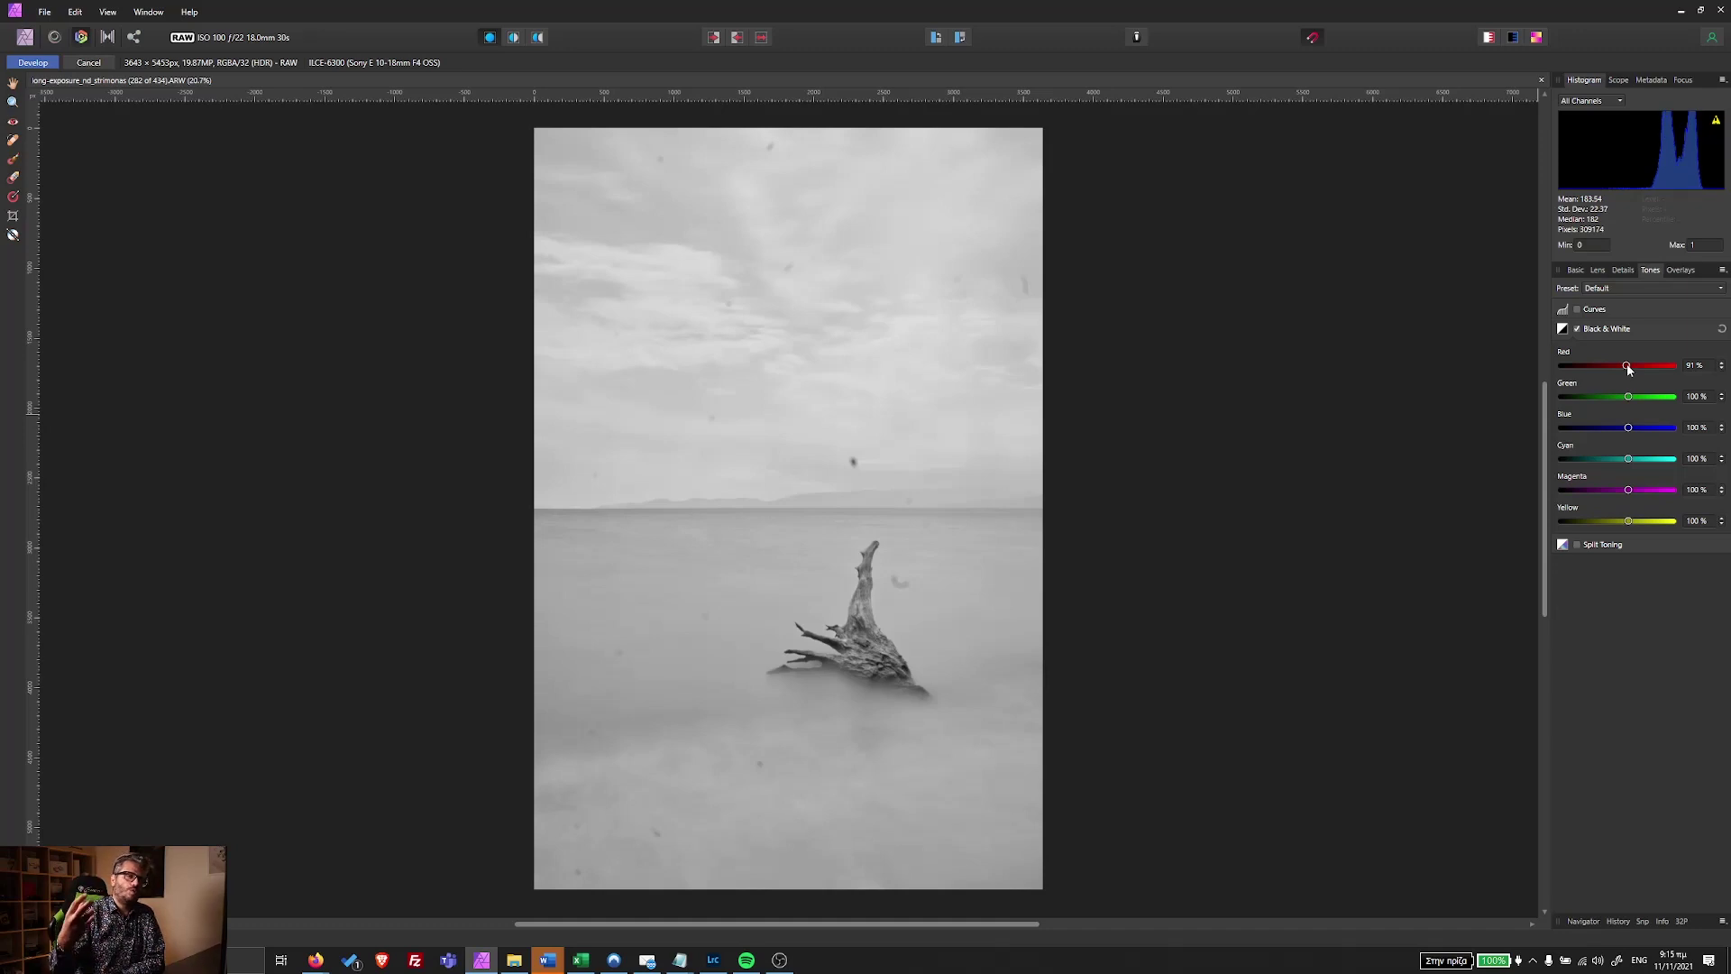
{"action": "left_click_drag", "start_coordinate": [1627, 365], "coordinate": [1557, 373]}
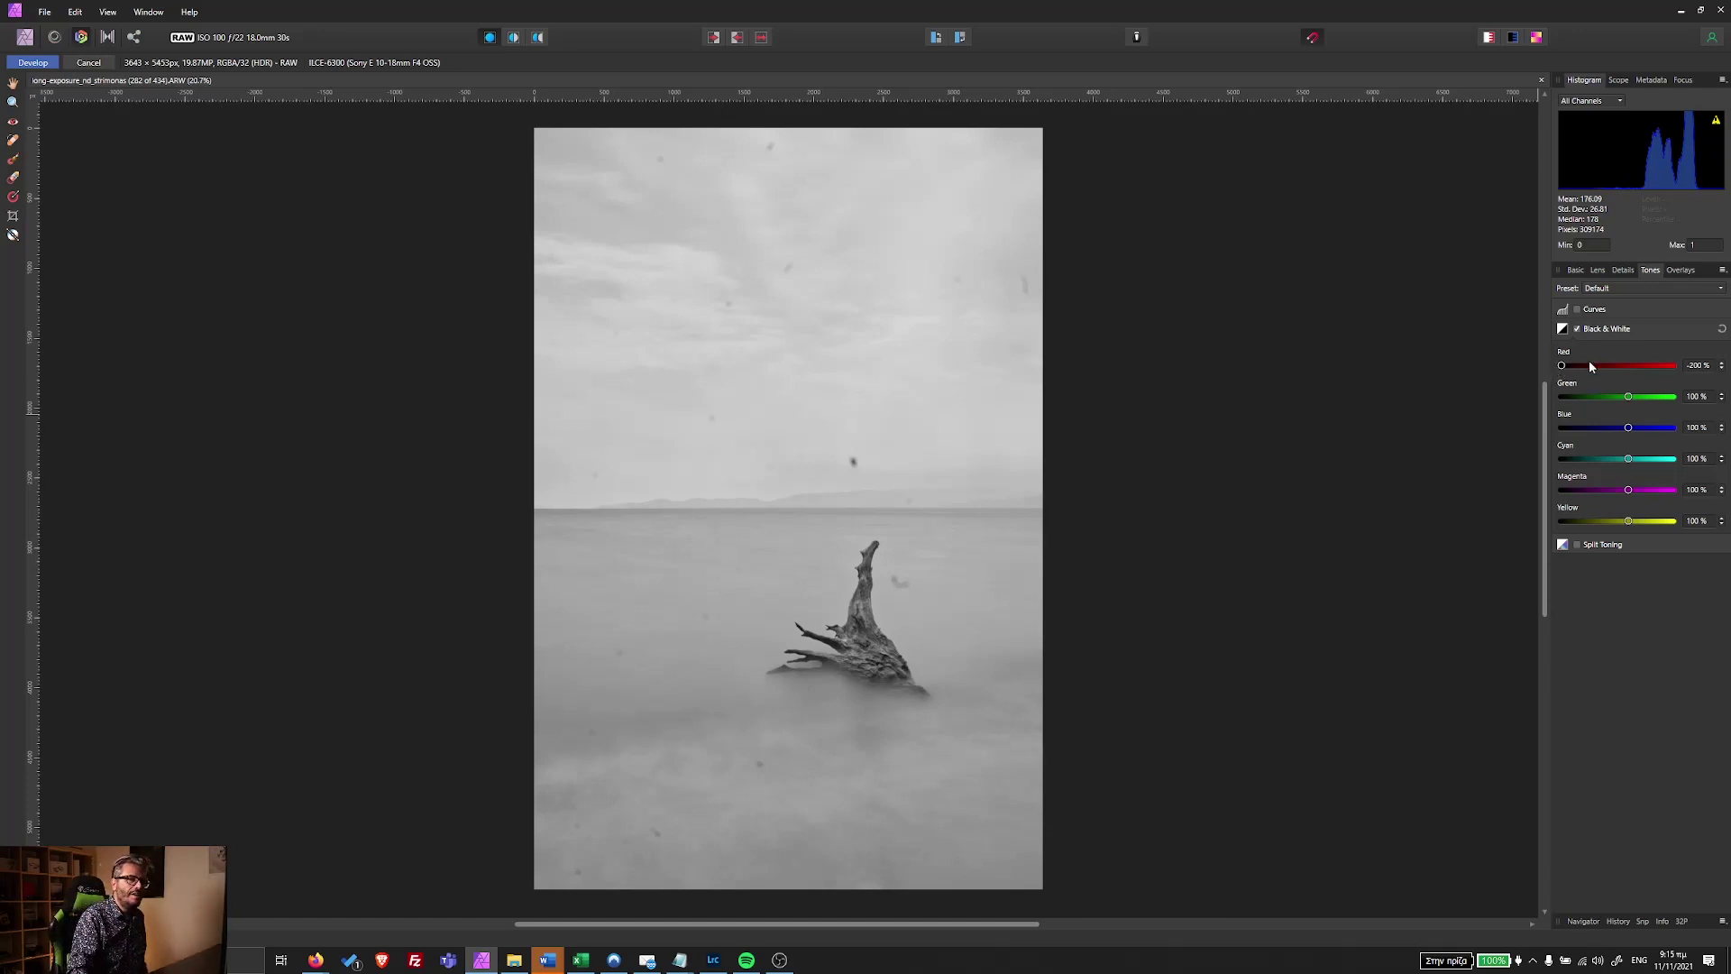
{"action": "left_click_drag", "start_coordinate": [1588, 367], "coordinate": [1674, 366]}
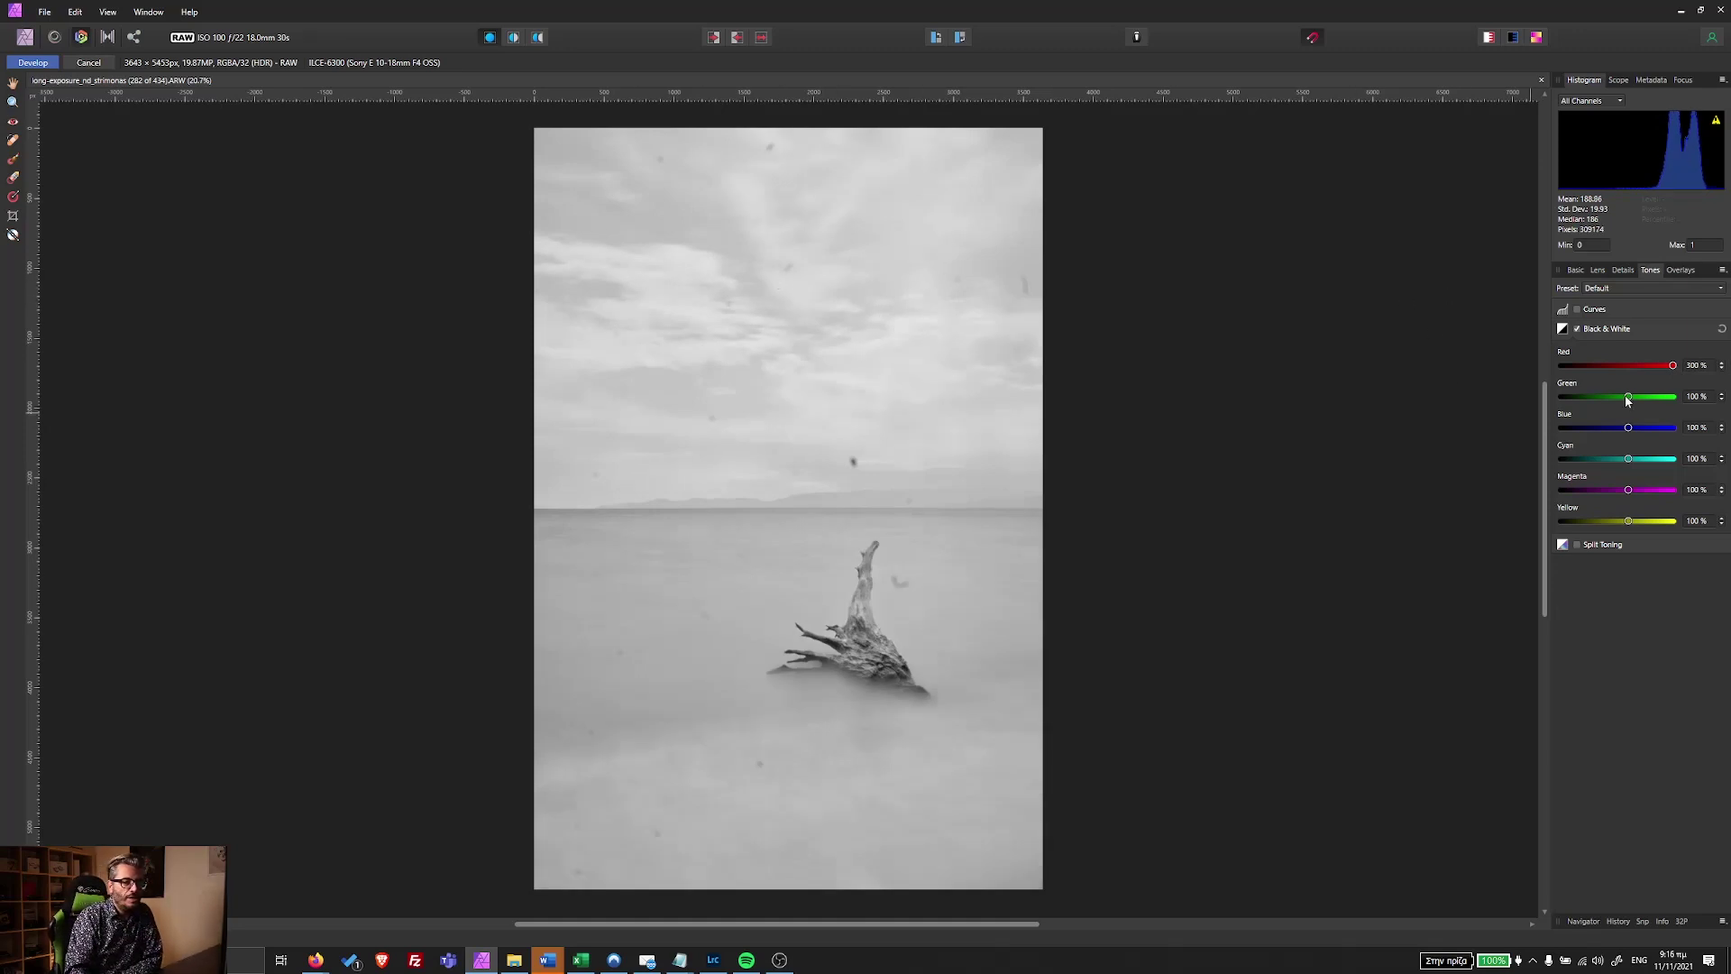
Set the black-and-white mix to green 36%, blue -30%, cyan 300%, magenta -100%, yellow 118%.
{"action": "left_click_drag", "start_coordinate": [1562, 396], "coordinate": [1597, 397]}
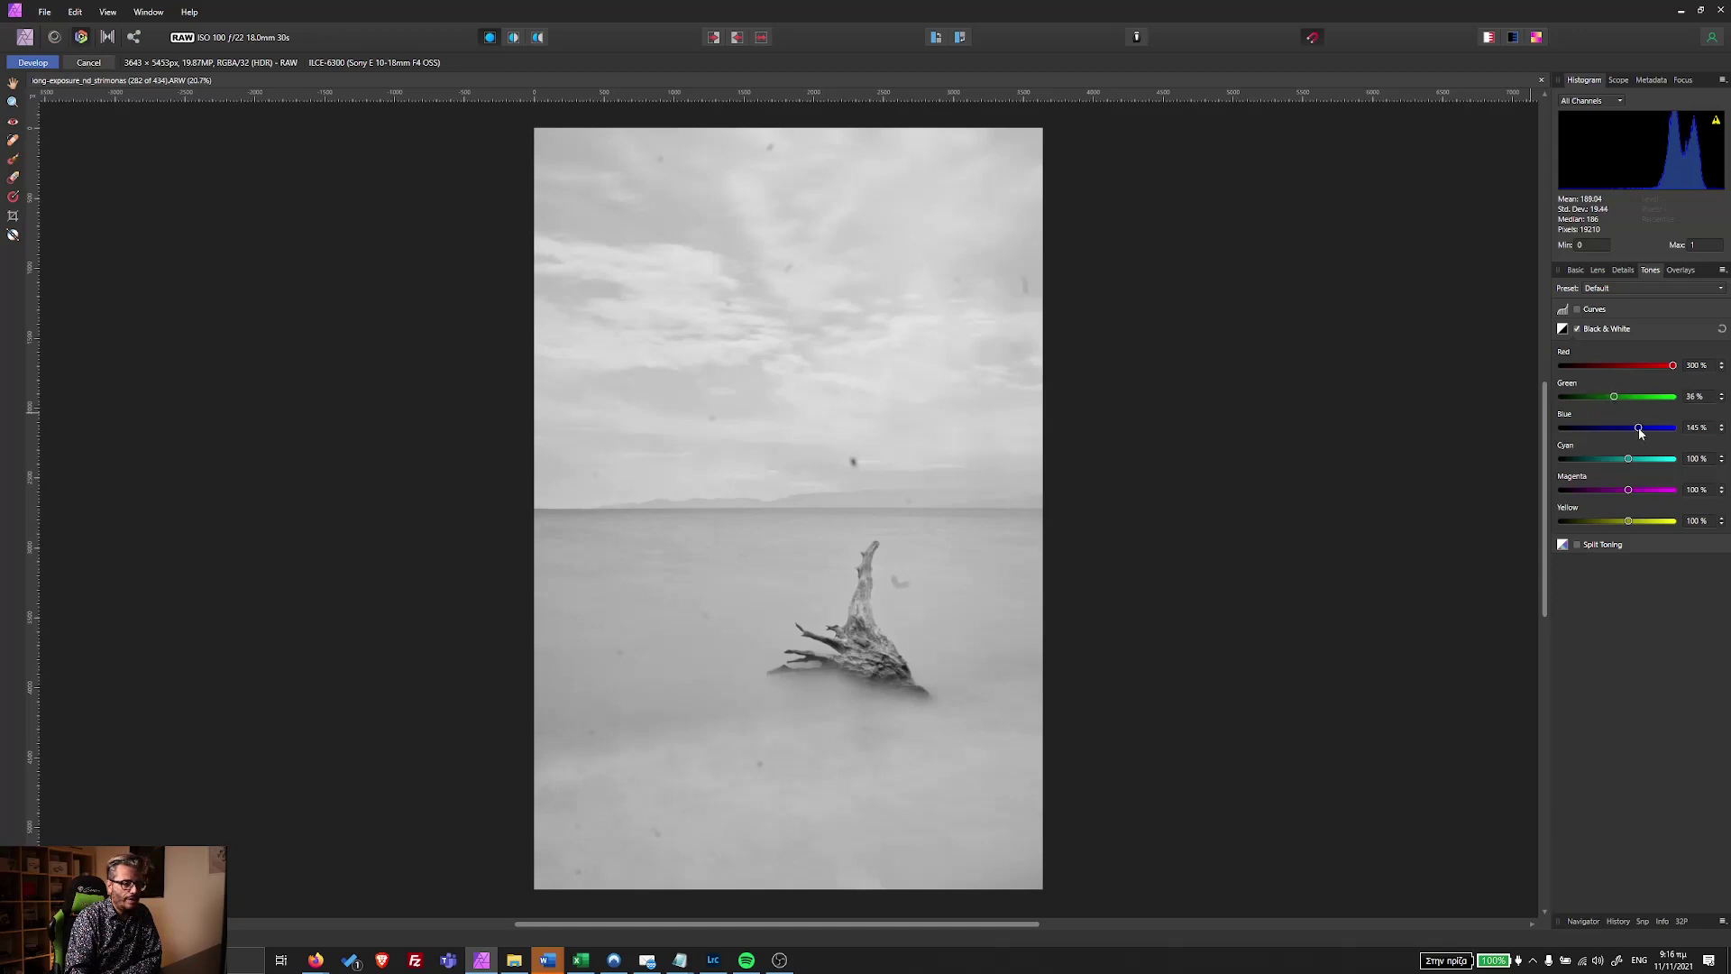
{"action": "left_click_drag", "start_coordinate": [1639, 427], "coordinate": [1564, 430]}
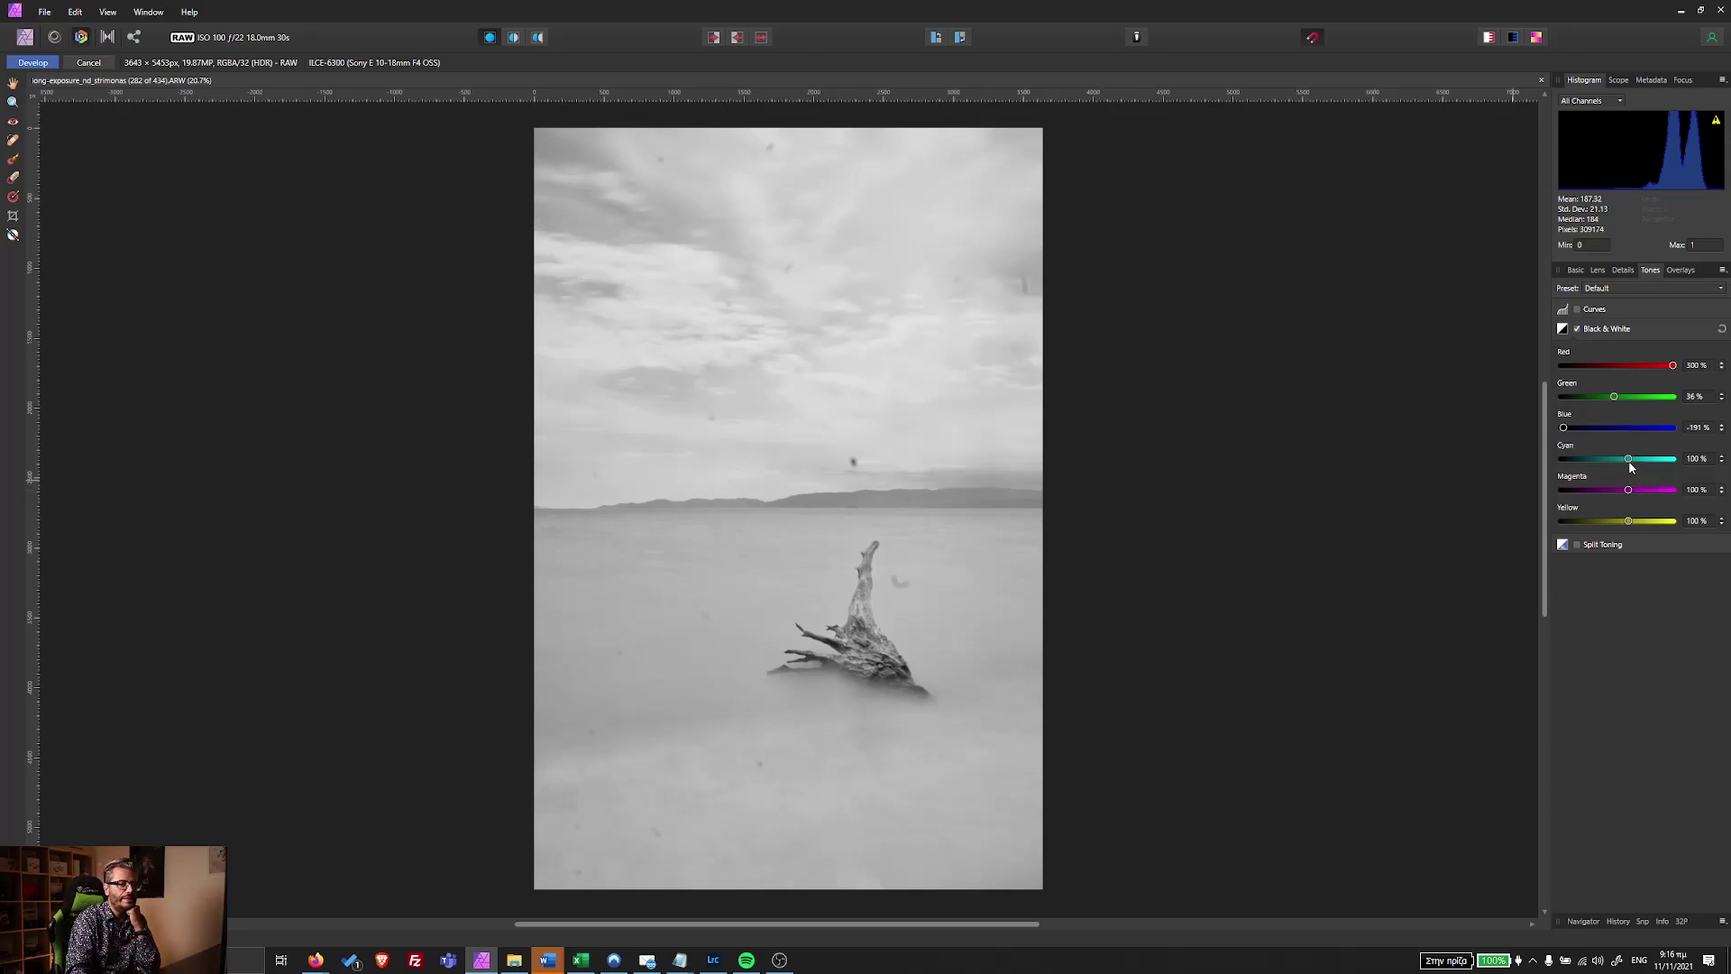
{"action": "left_click_drag", "start_coordinate": [1629, 459], "coordinate": [1480, 457]}
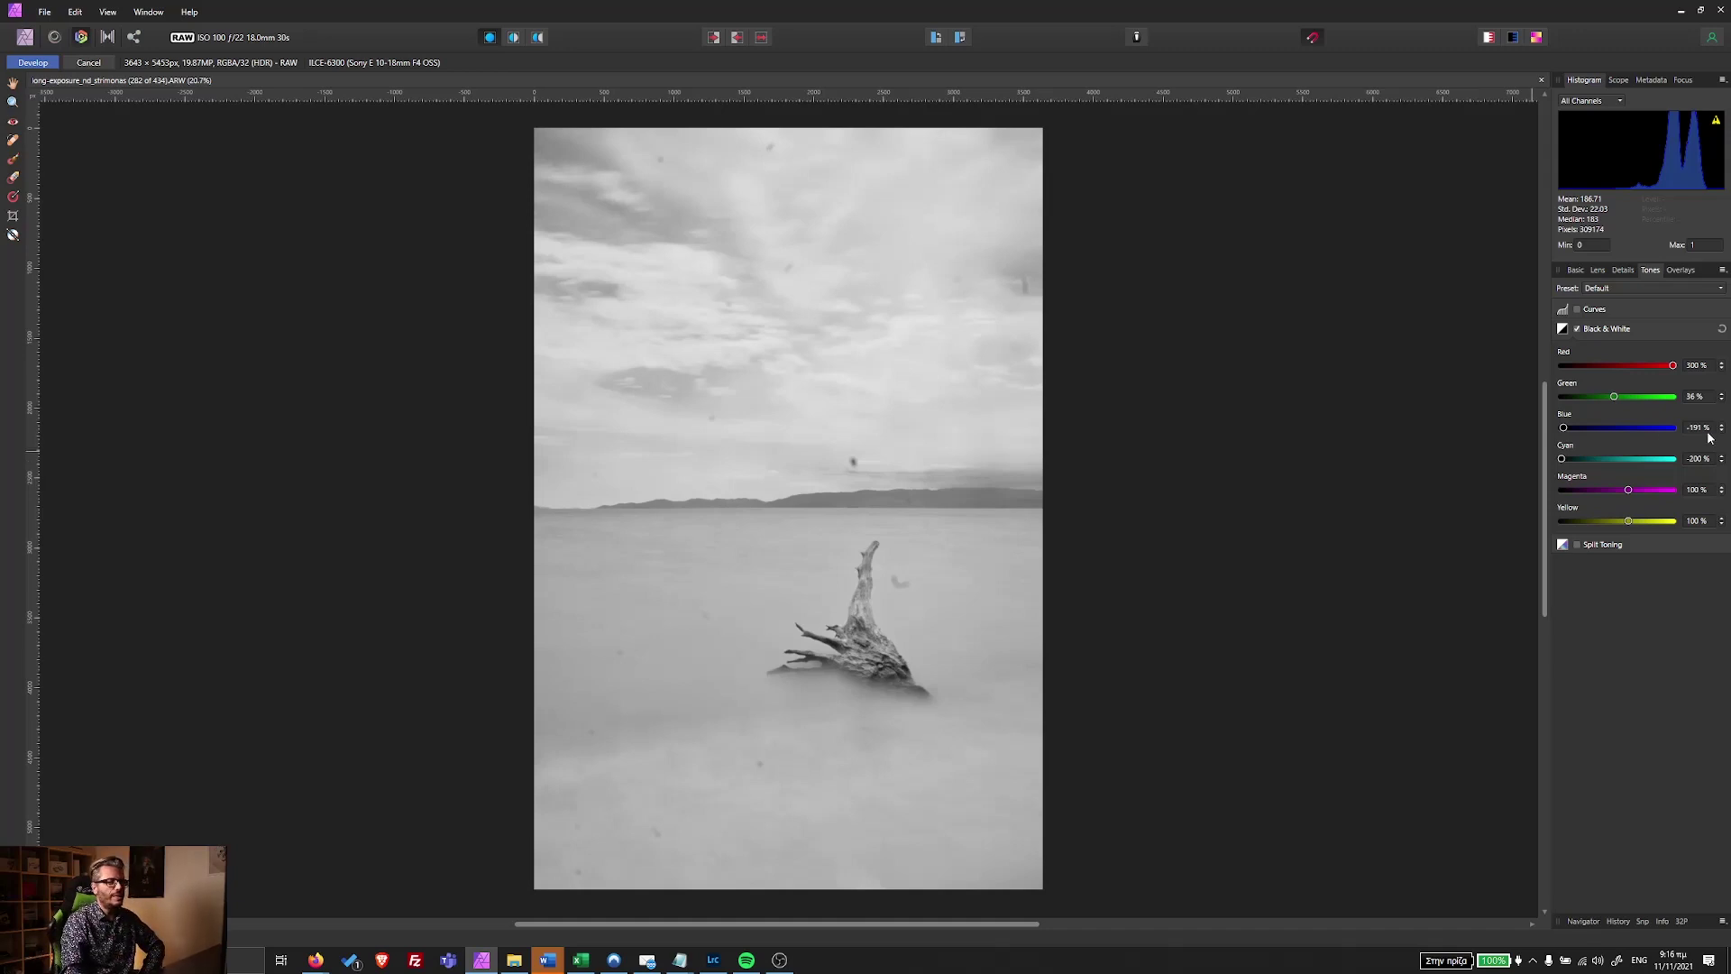
{"action": "left_click", "coordinate": [1654, 465]}
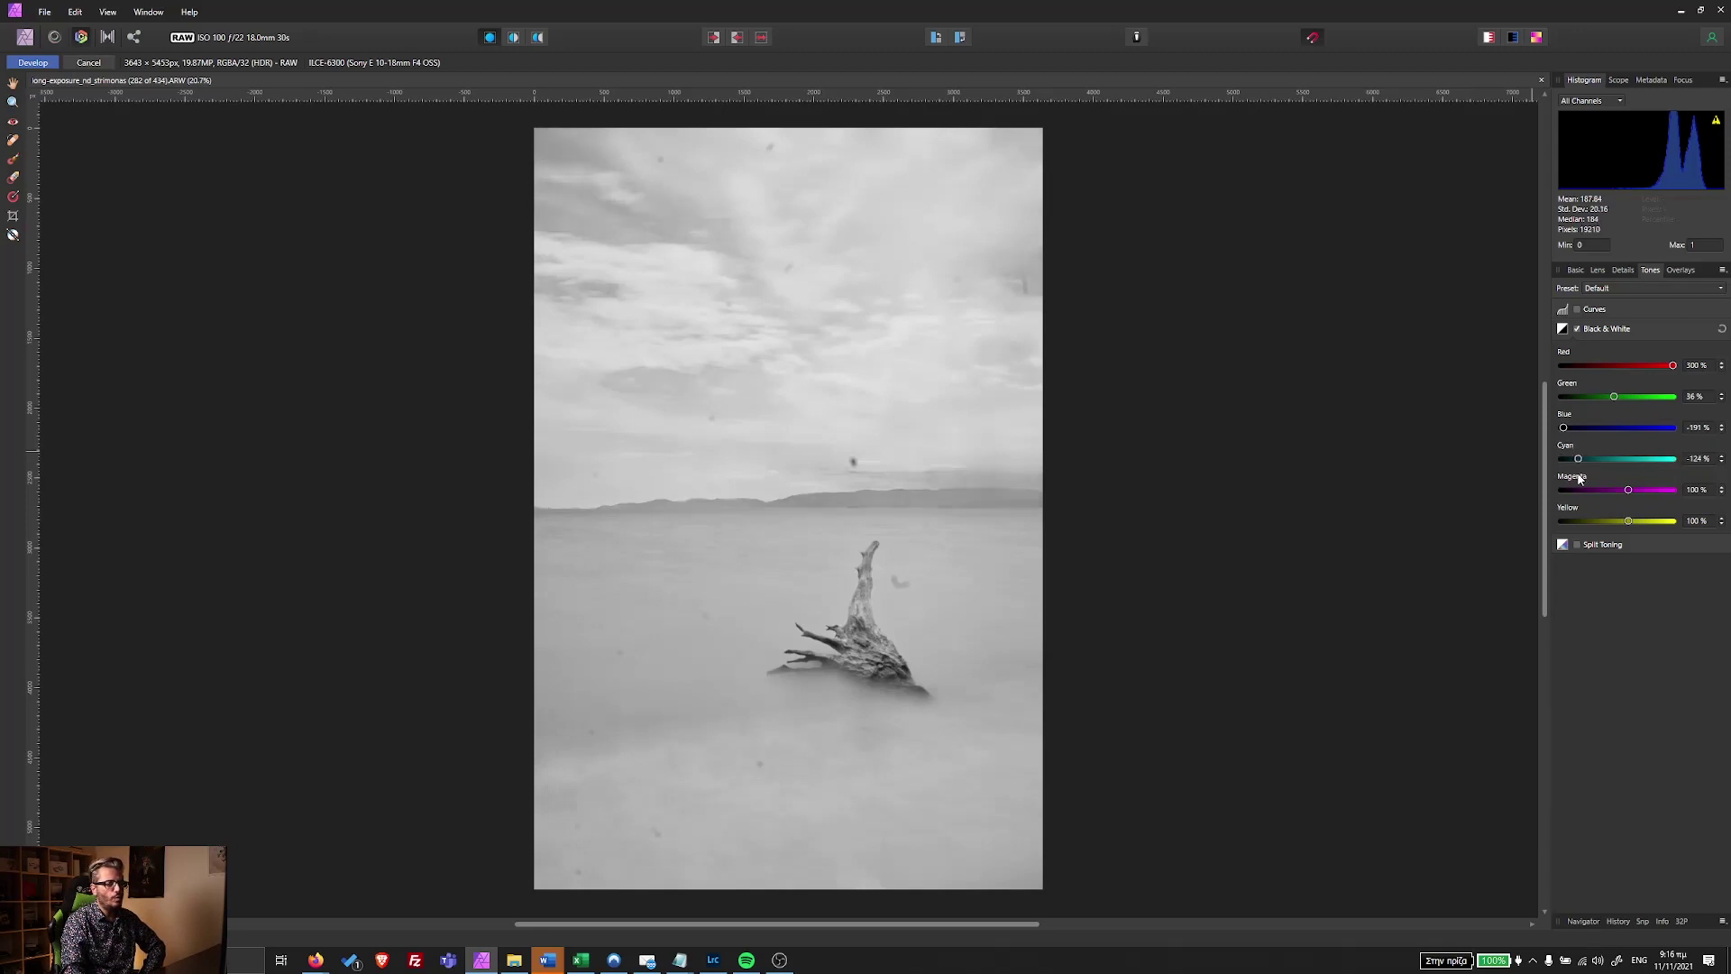
{"action": "left_click", "coordinate": [1644, 469]}
{"action": "left_click_drag", "start_coordinate": [1622, 458], "coordinate": [1693, 456]}
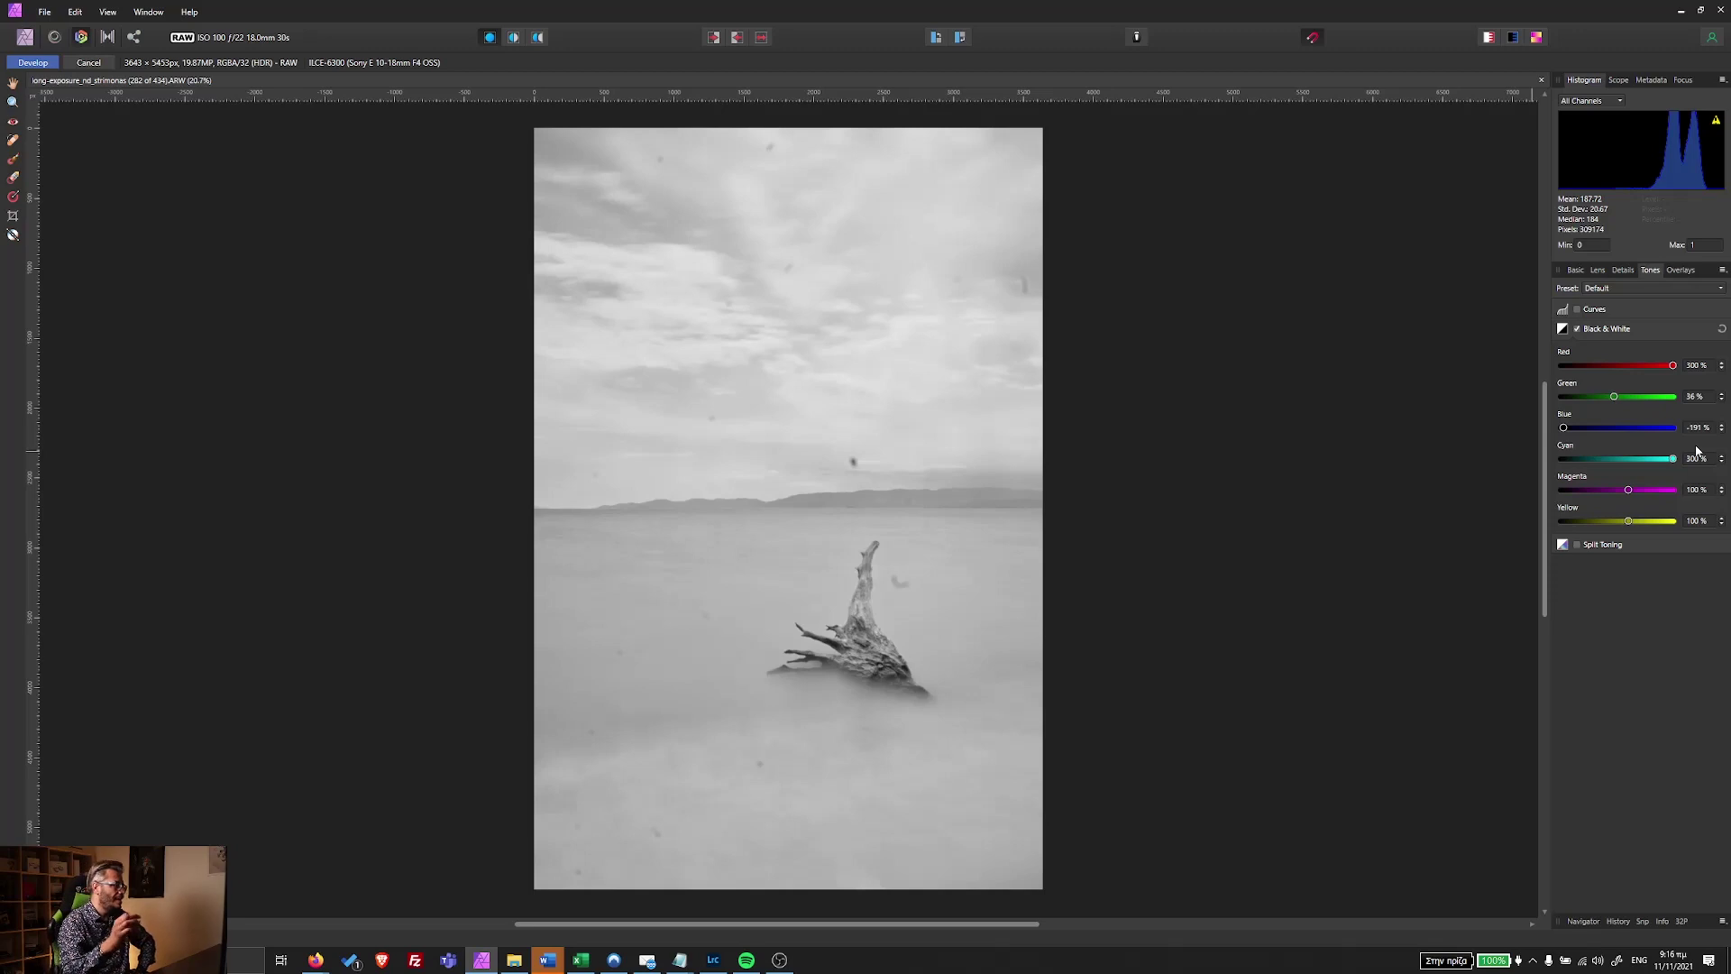
{"action": "left_click_drag", "start_coordinate": [1565, 428], "coordinate": [1588, 428]}
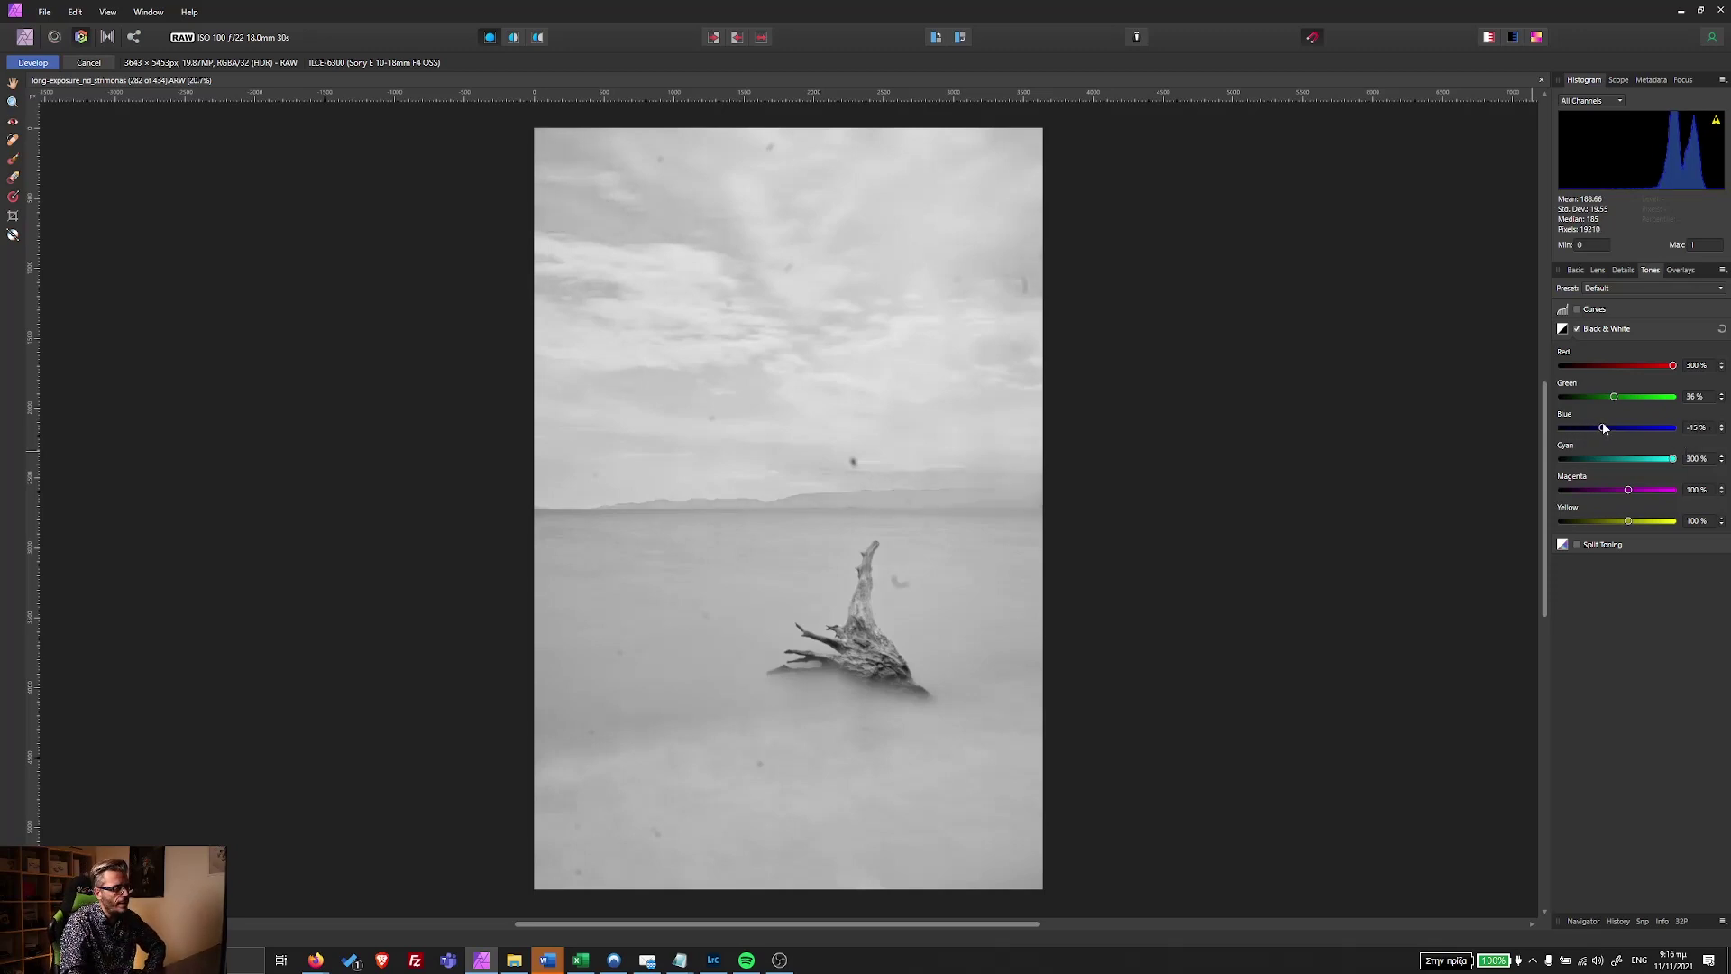
{"action": "left_click_drag", "start_coordinate": [1618, 493], "coordinate": [1565, 488]}
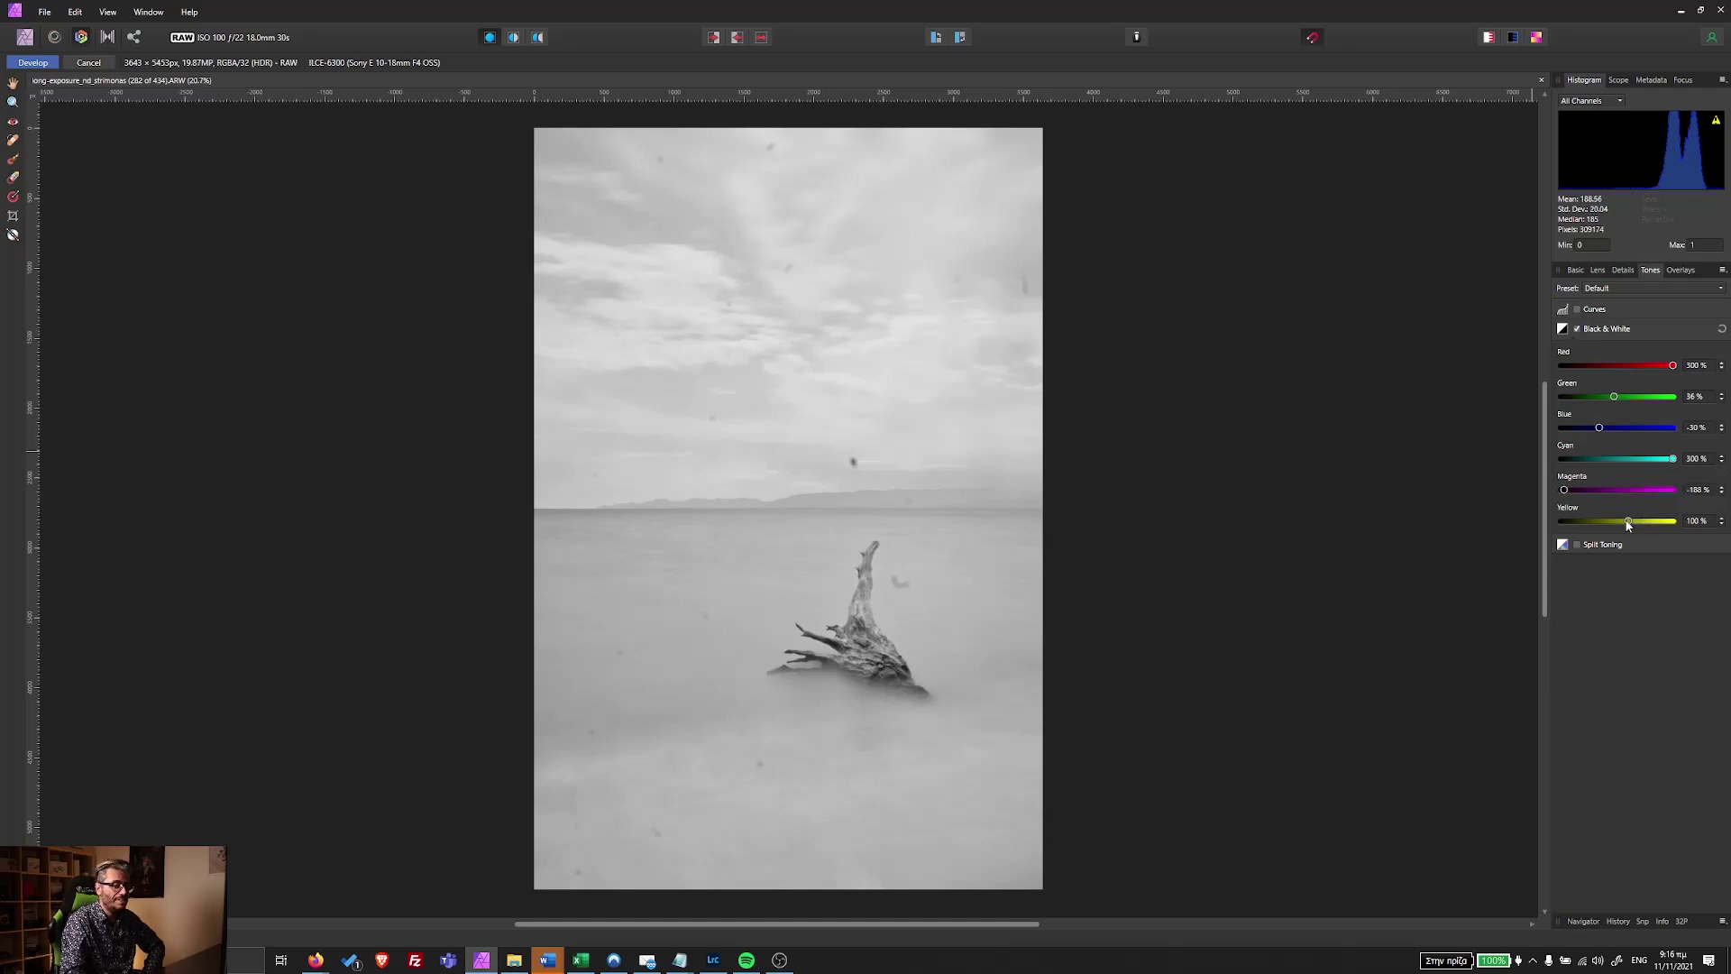
{"action": "mouse_move", "coordinate": [1628, 523]}
{"action": "left_mouse_down"}
{"action": "mouse_move", "coordinate": [1675, 521]}
{"action": "mouse_move", "coordinate": [1633, 525]}
{"action": "left_mouse_up"}
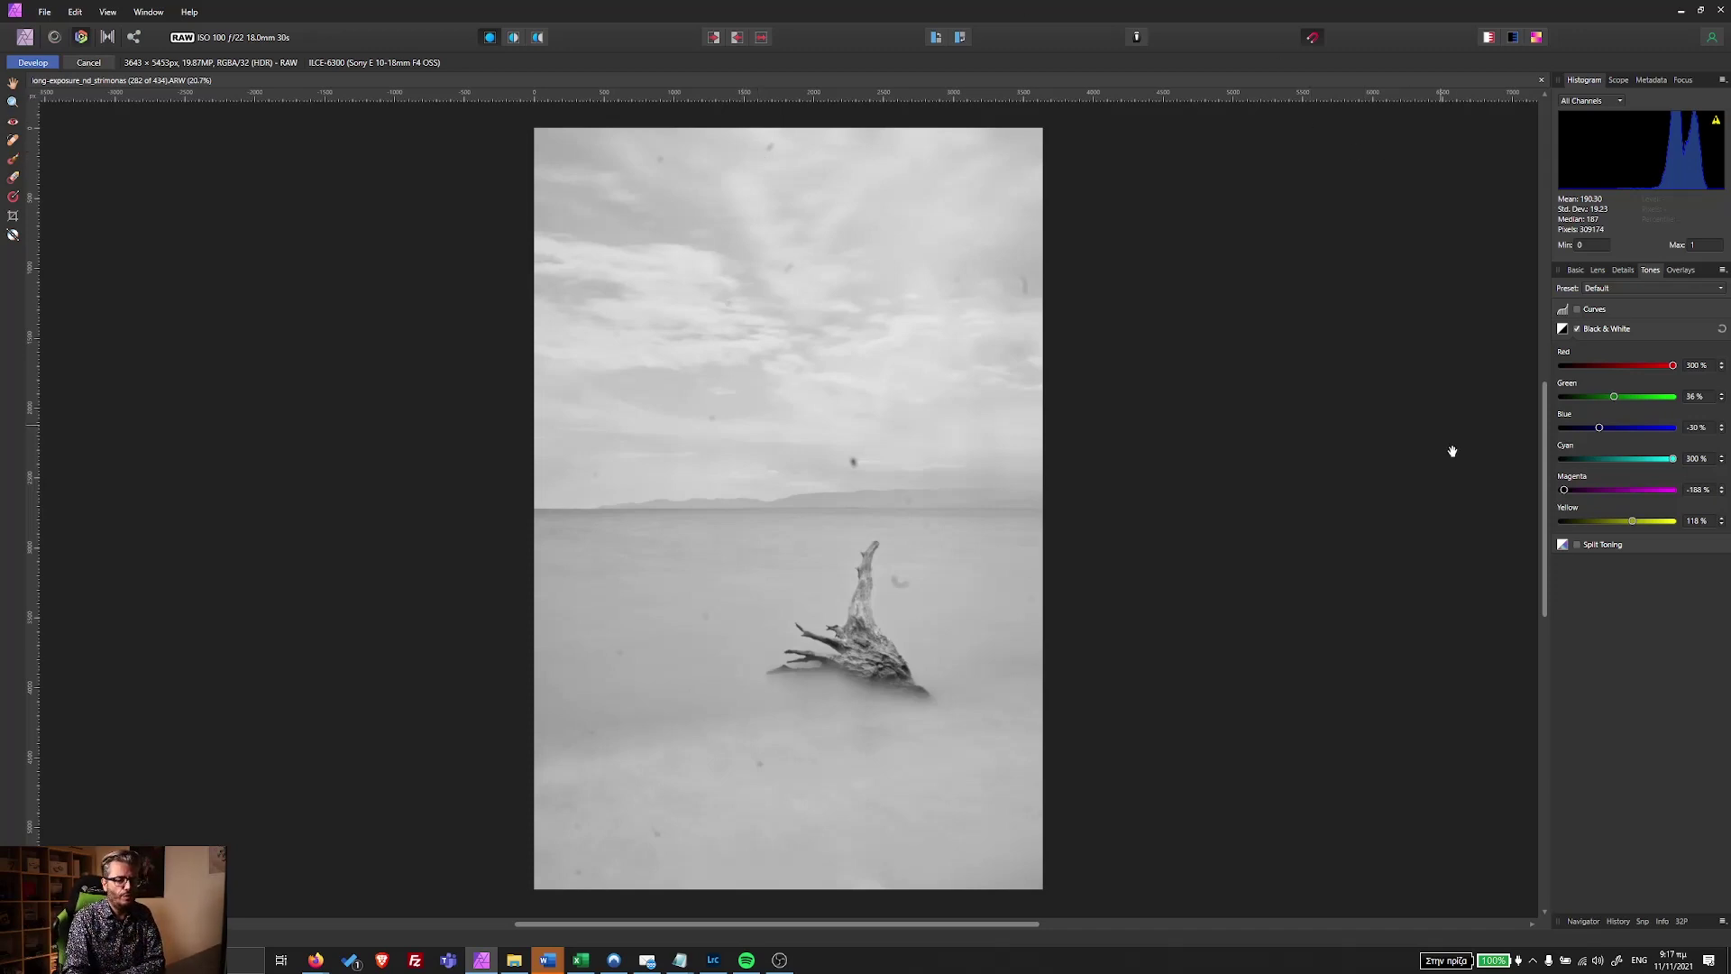
In the Basic tab, set contrast to 19% and shadows to 12%.
{"action": "left_click", "coordinate": [1579, 273]}
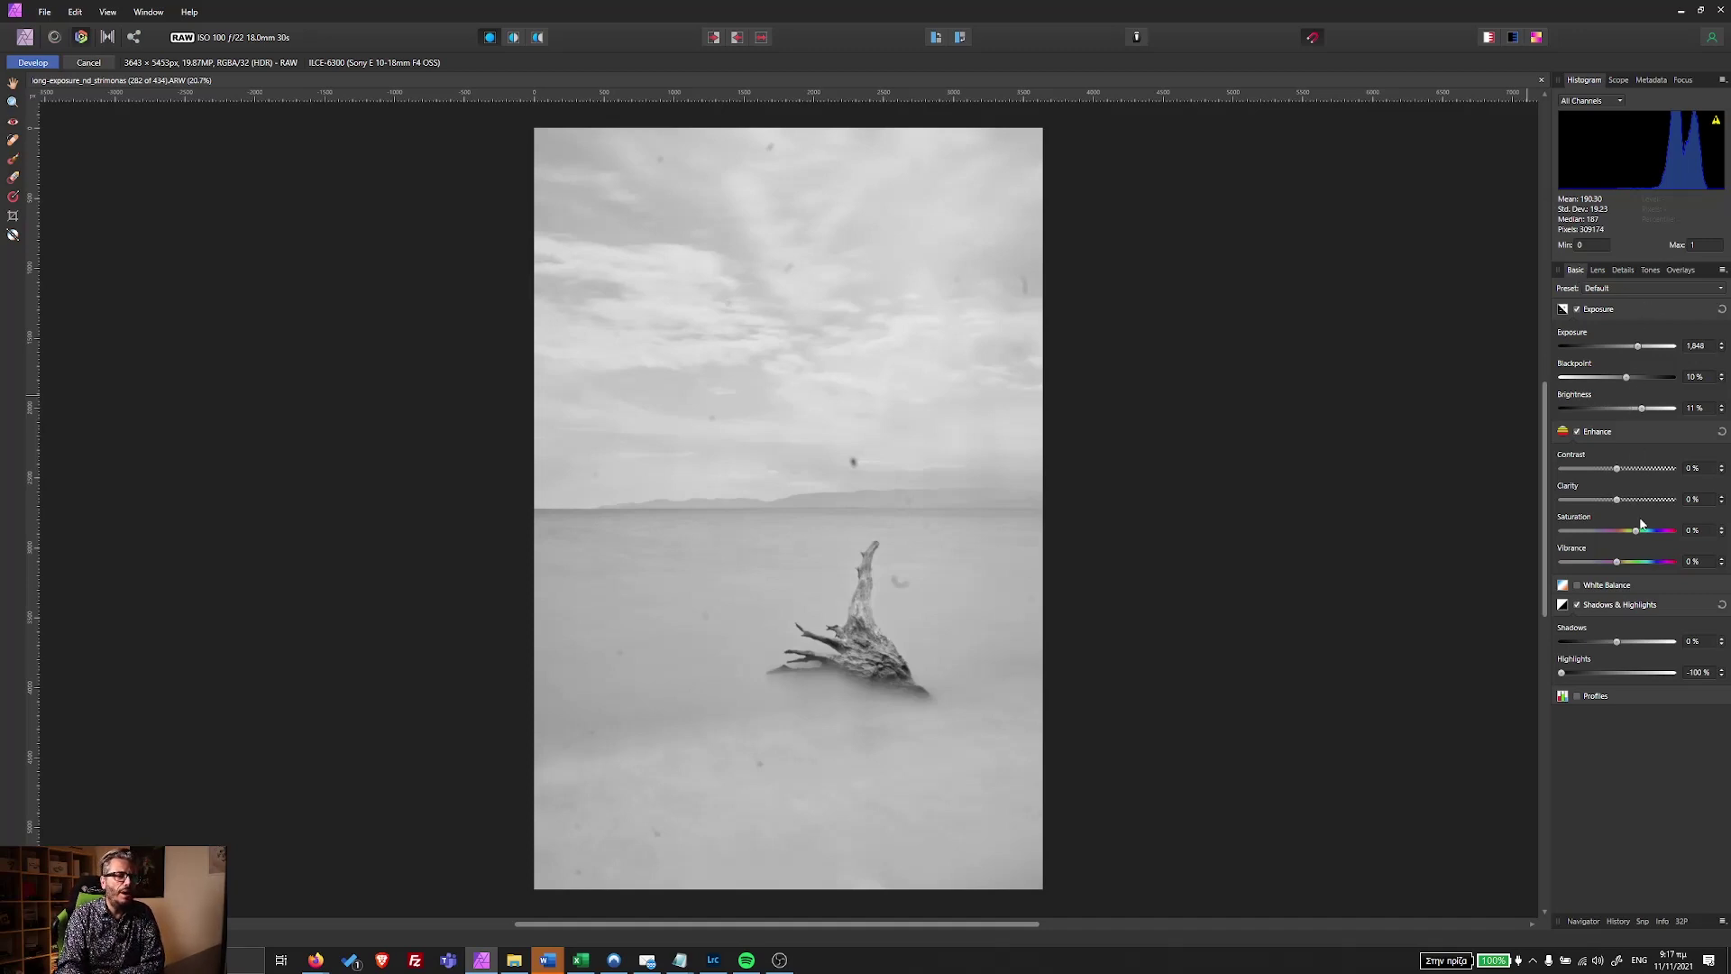
{"action": "left_click_drag", "start_coordinate": [1633, 469], "coordinate": [1640, 469]}
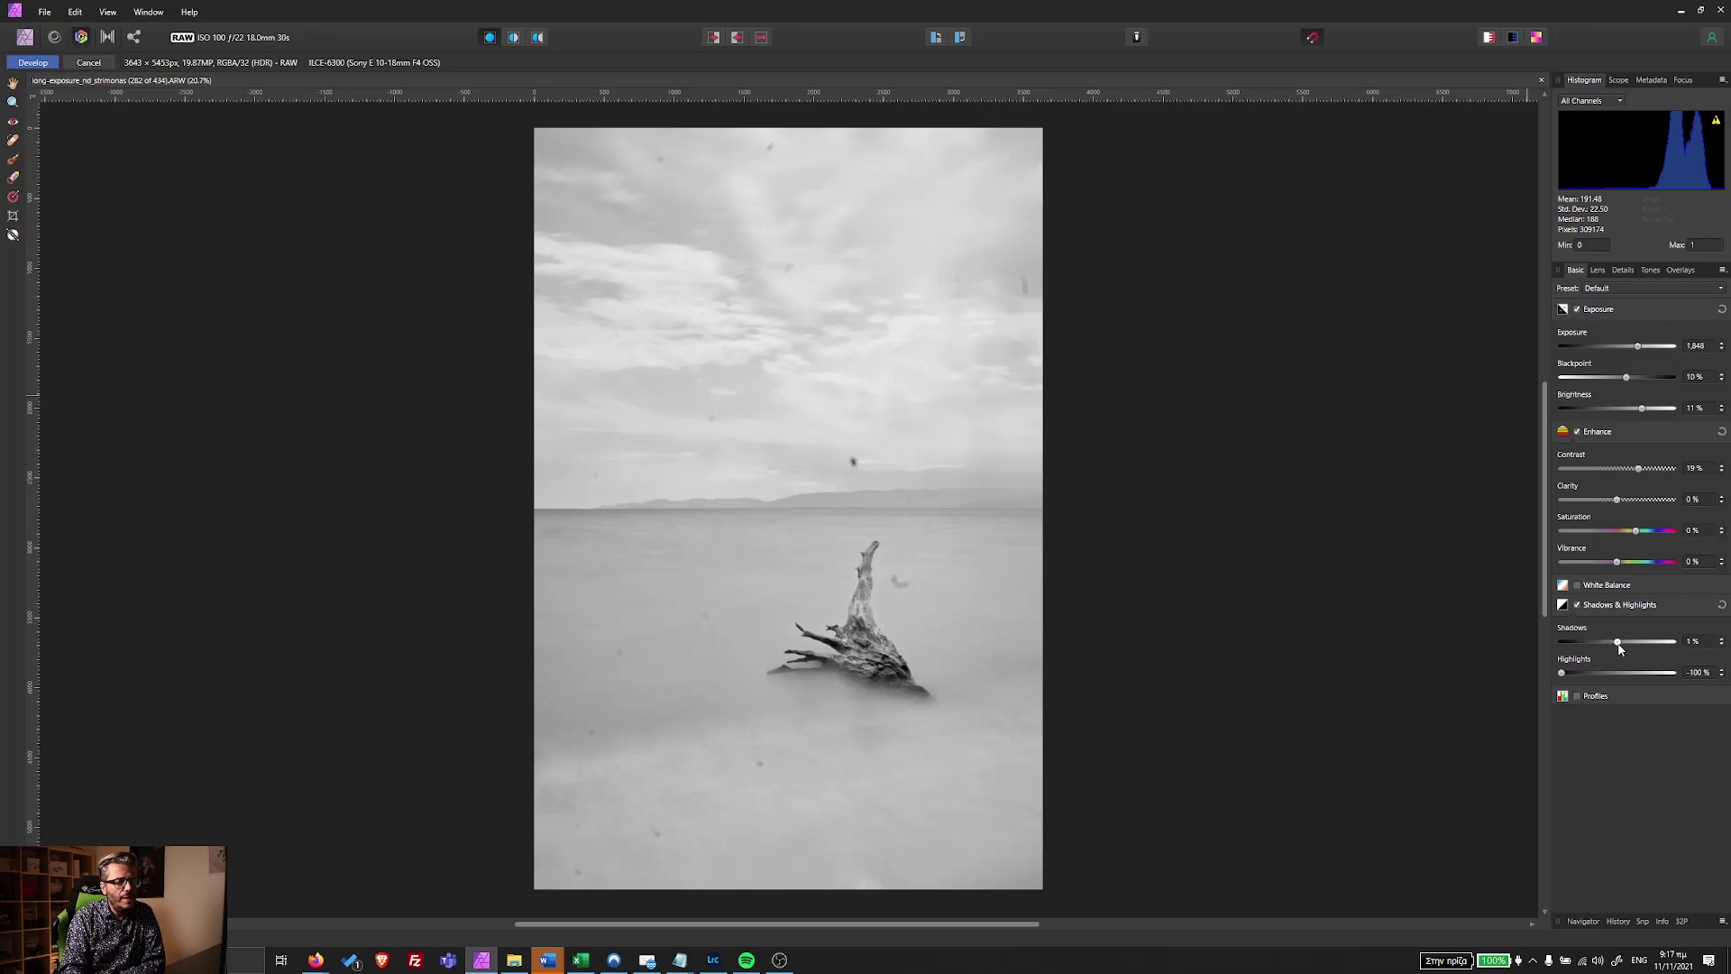
{"action": "left_click_drag", "start_coordinate": [1617, 641], "coordinate": [1624, 647]}
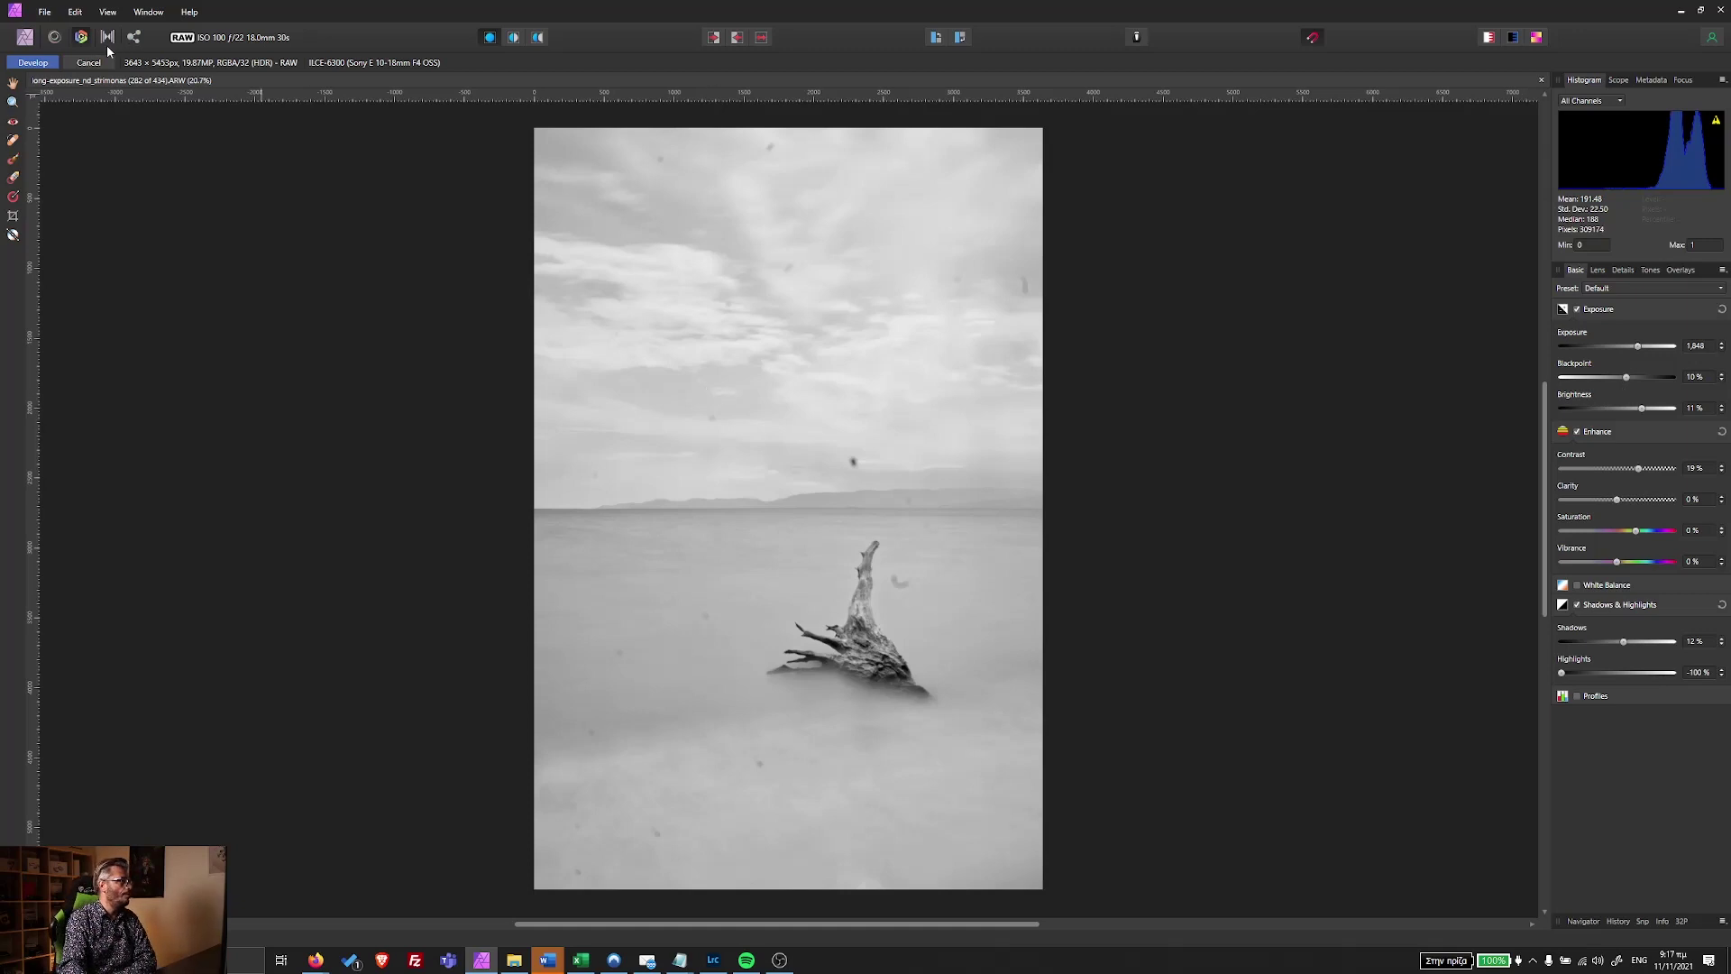
Apply the RAW development so the photo becomes a Background pixel layer.
{"action": "left_click", "coordinate": [48, 64]}
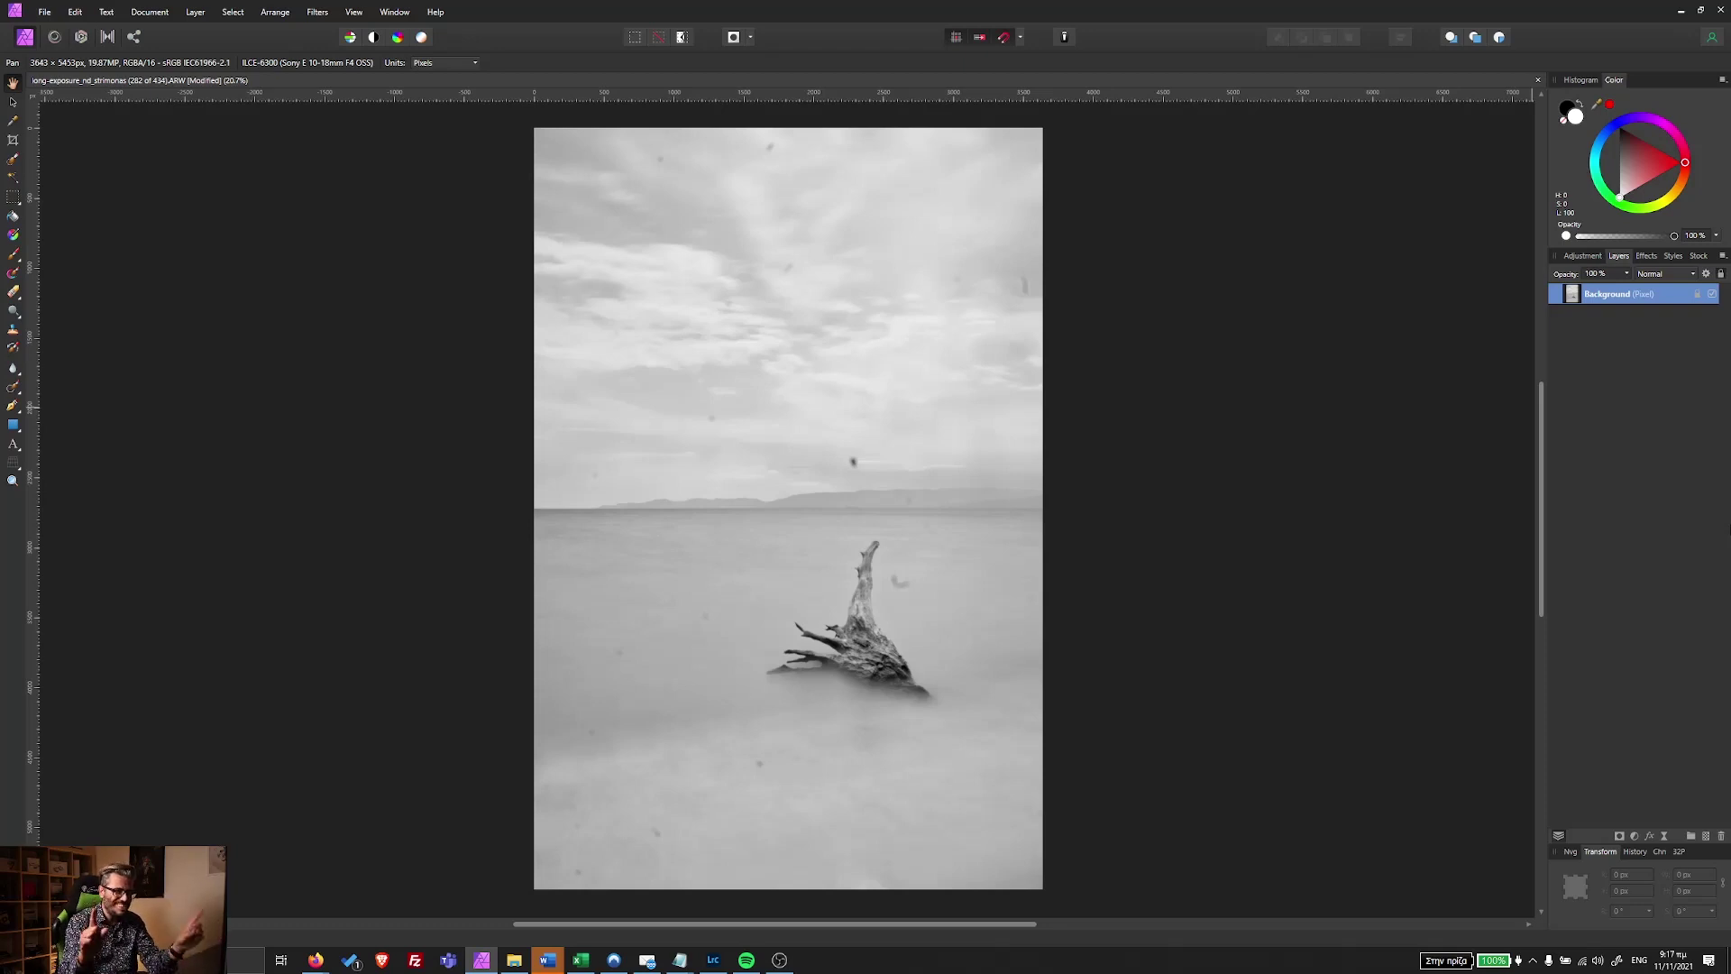
Add a new pixel layer above the Background and rename it 'Spot Removal'.
{"action": "left_click", "coordinate": [1709, 839]}
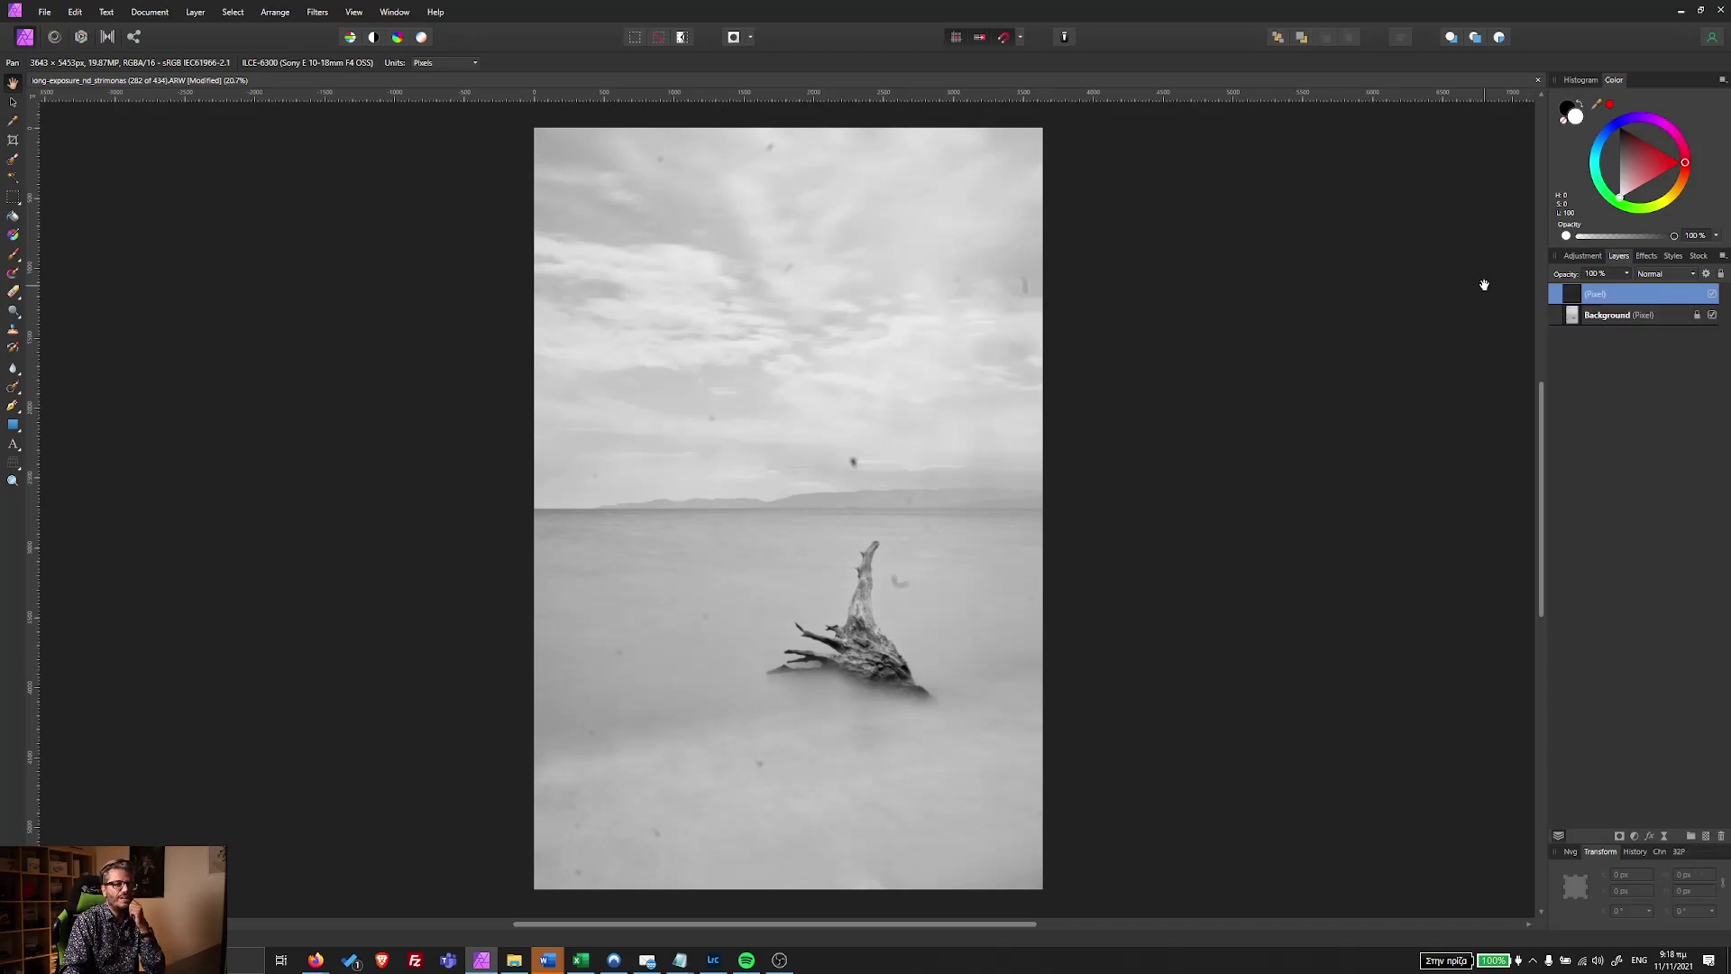
{"action": "double_click", "coordinate": [1608, 295]}
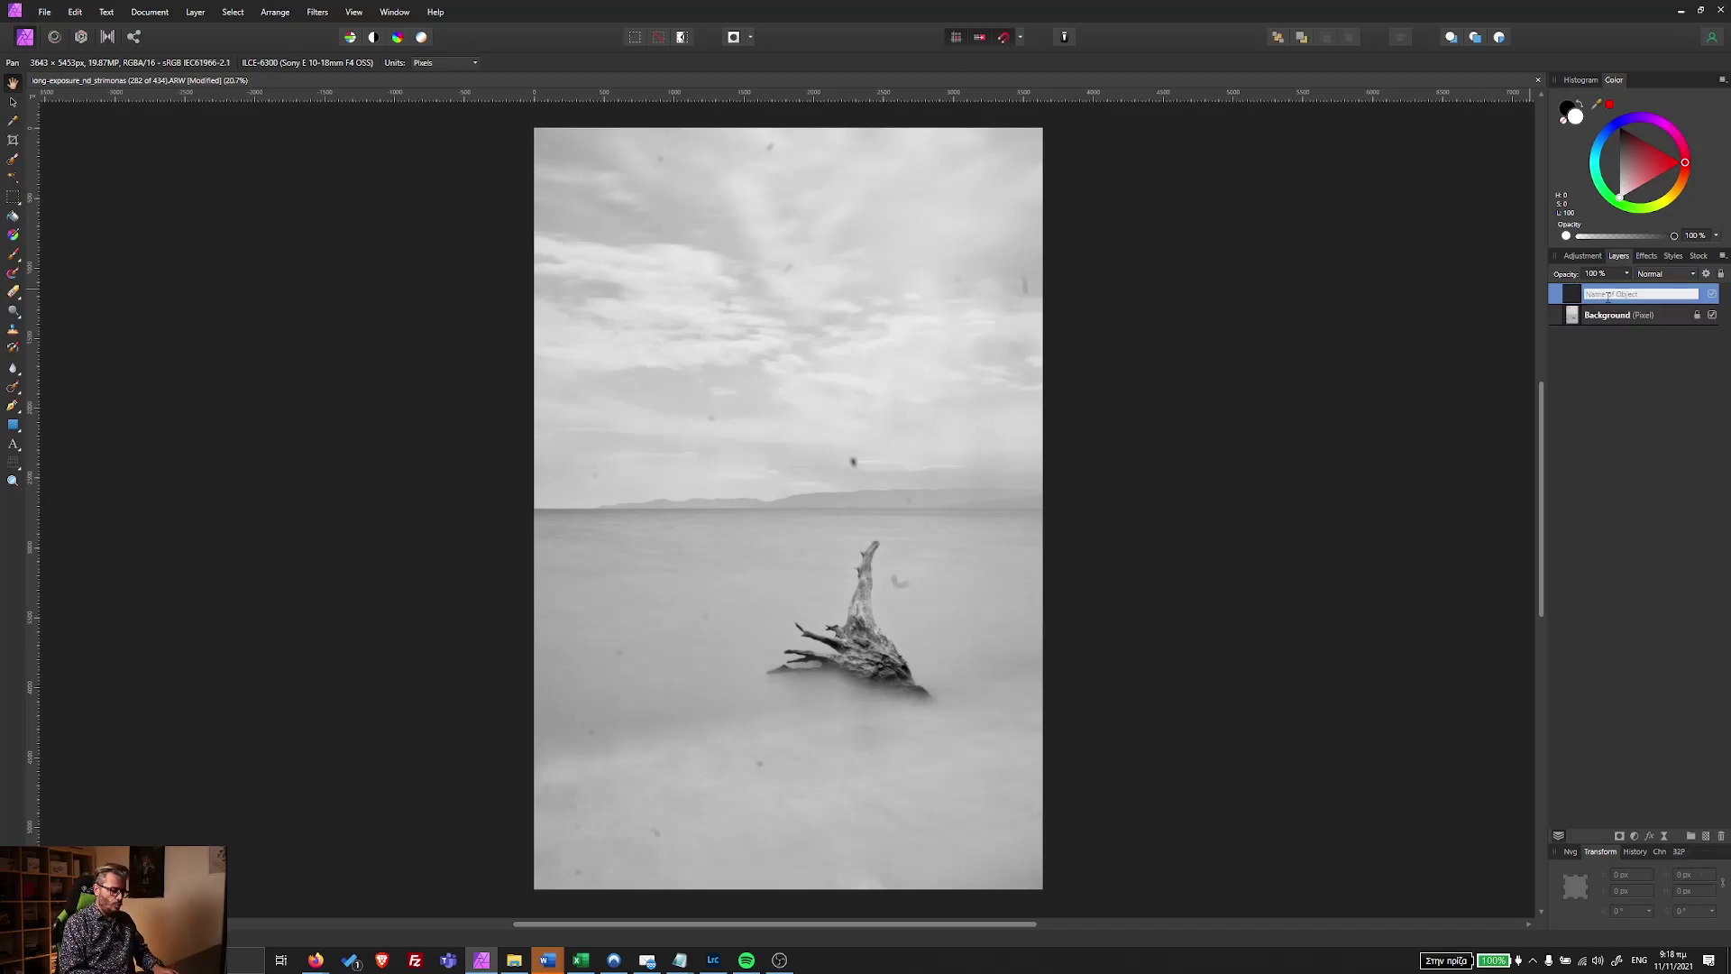
{"action": "type", "text": "S"}
{"action": "key", "text": "BackSpace"}
{"action": "key", "text": "BackSpace"}
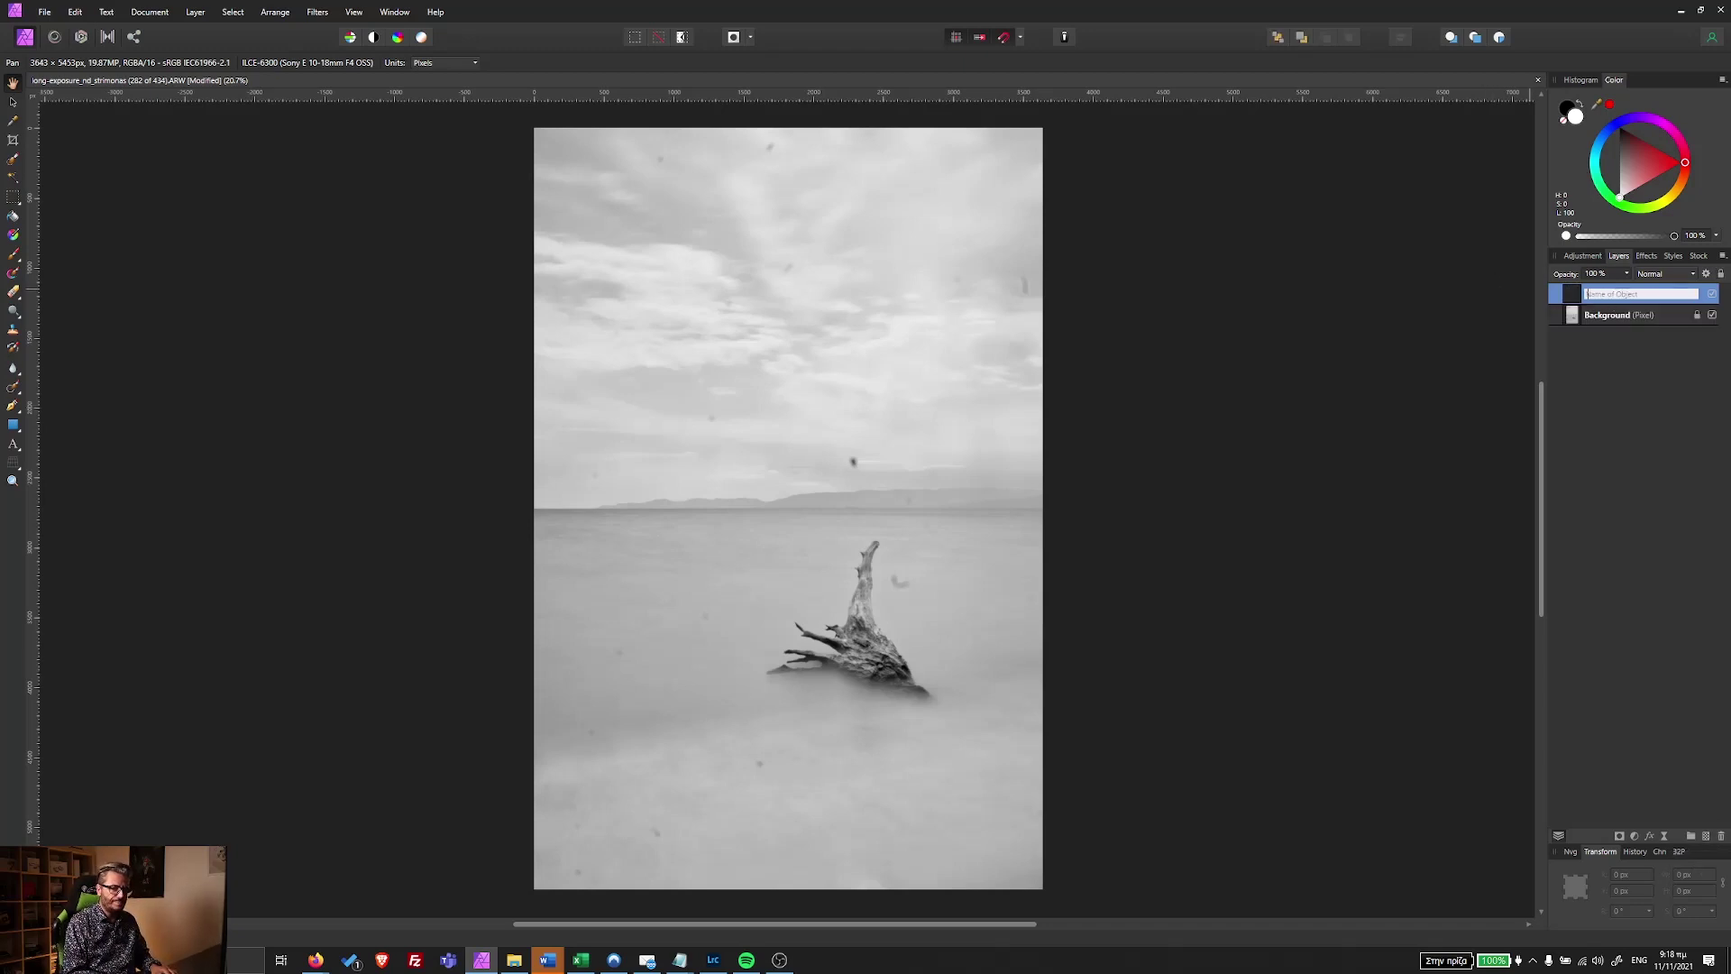
{"action": "key", "text": "BackSpace"}
{"action": "key", "text": "BackSpace"}
{"action": "type", "text": "Dust Remov"}
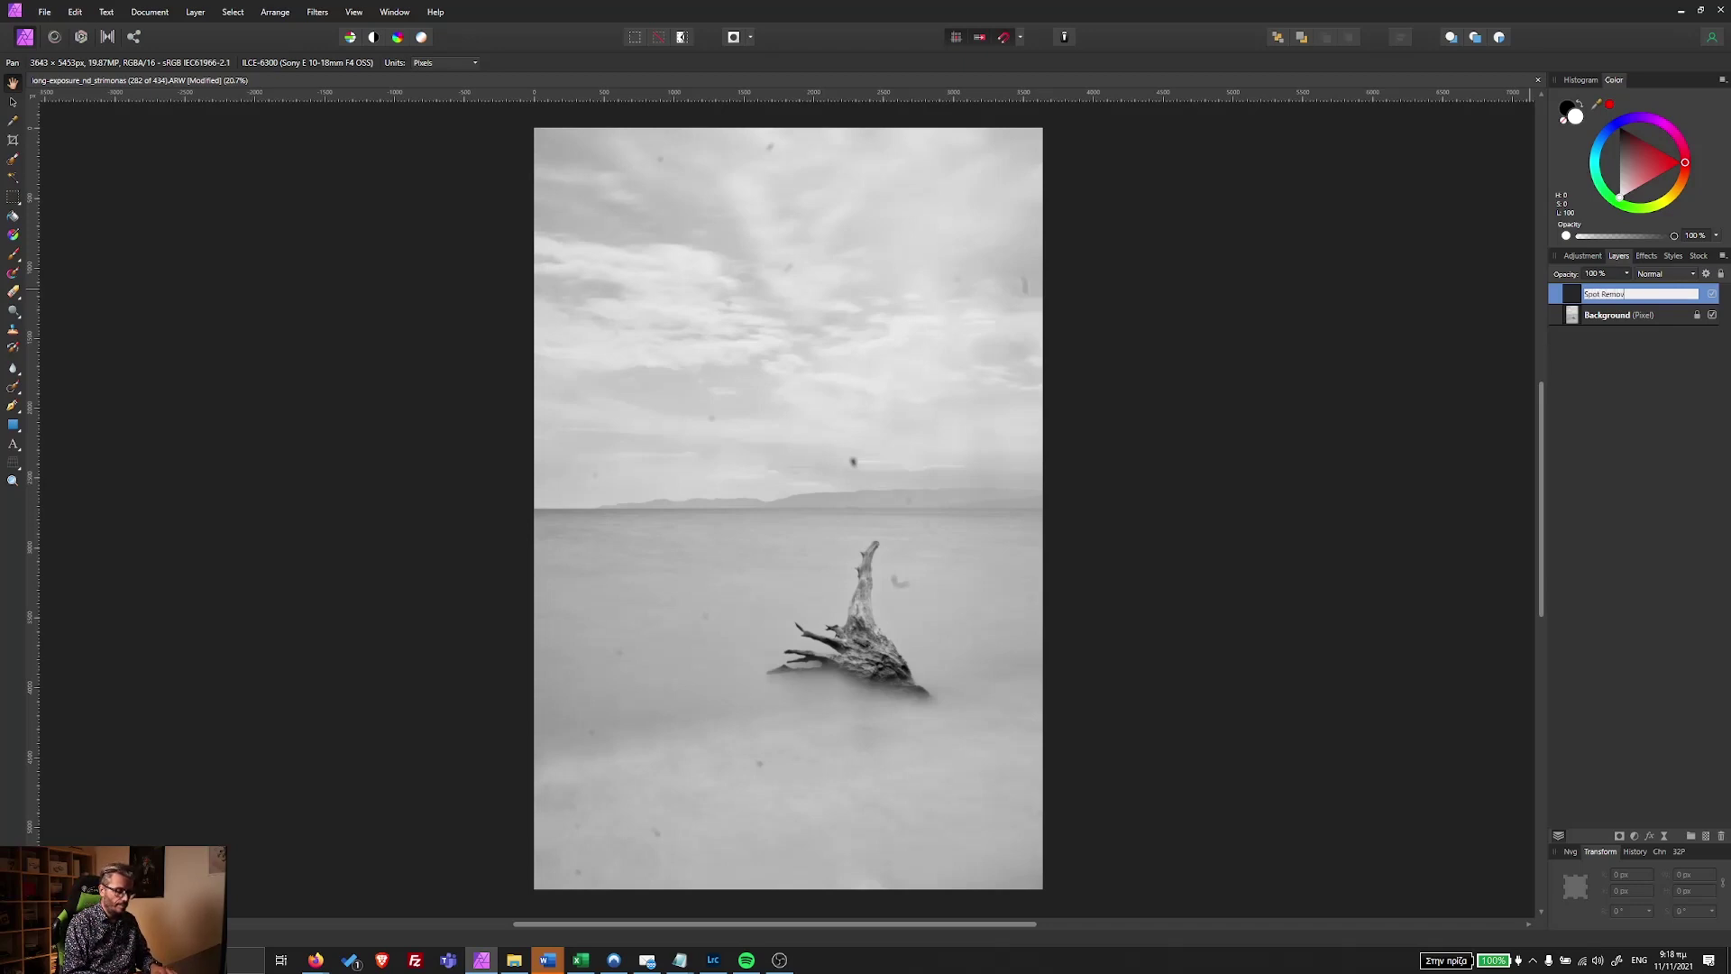
{"action": "type", "text": "al"}
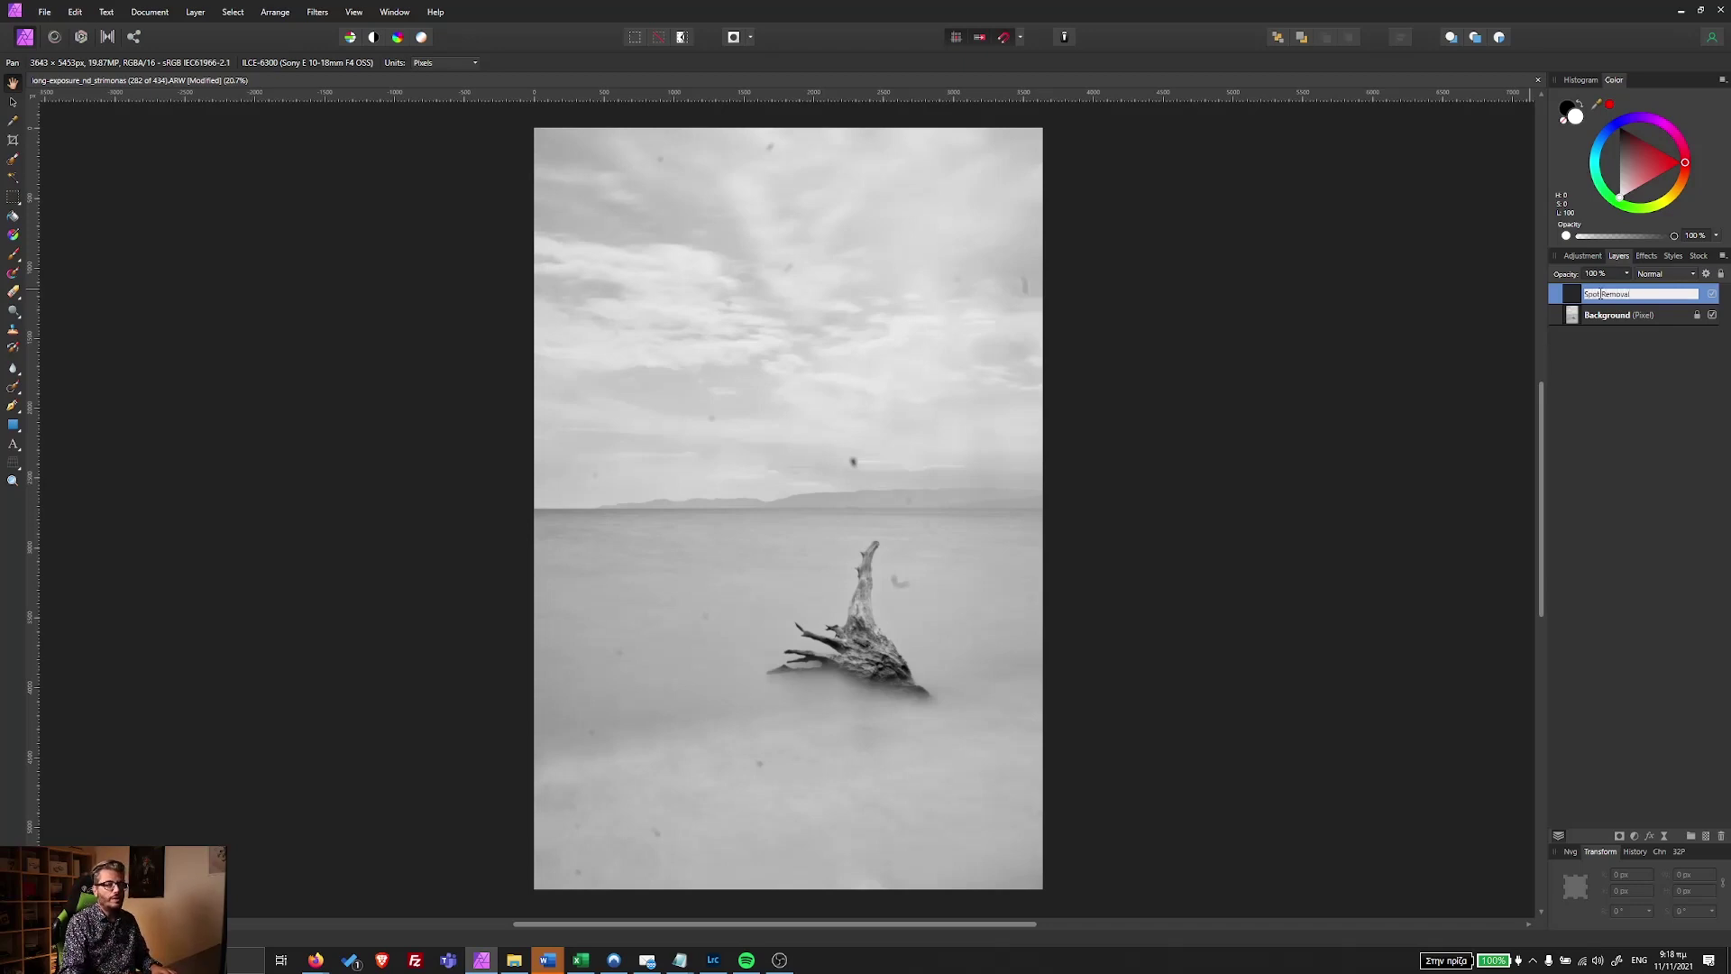
{"action": "key", "text": "Return"}
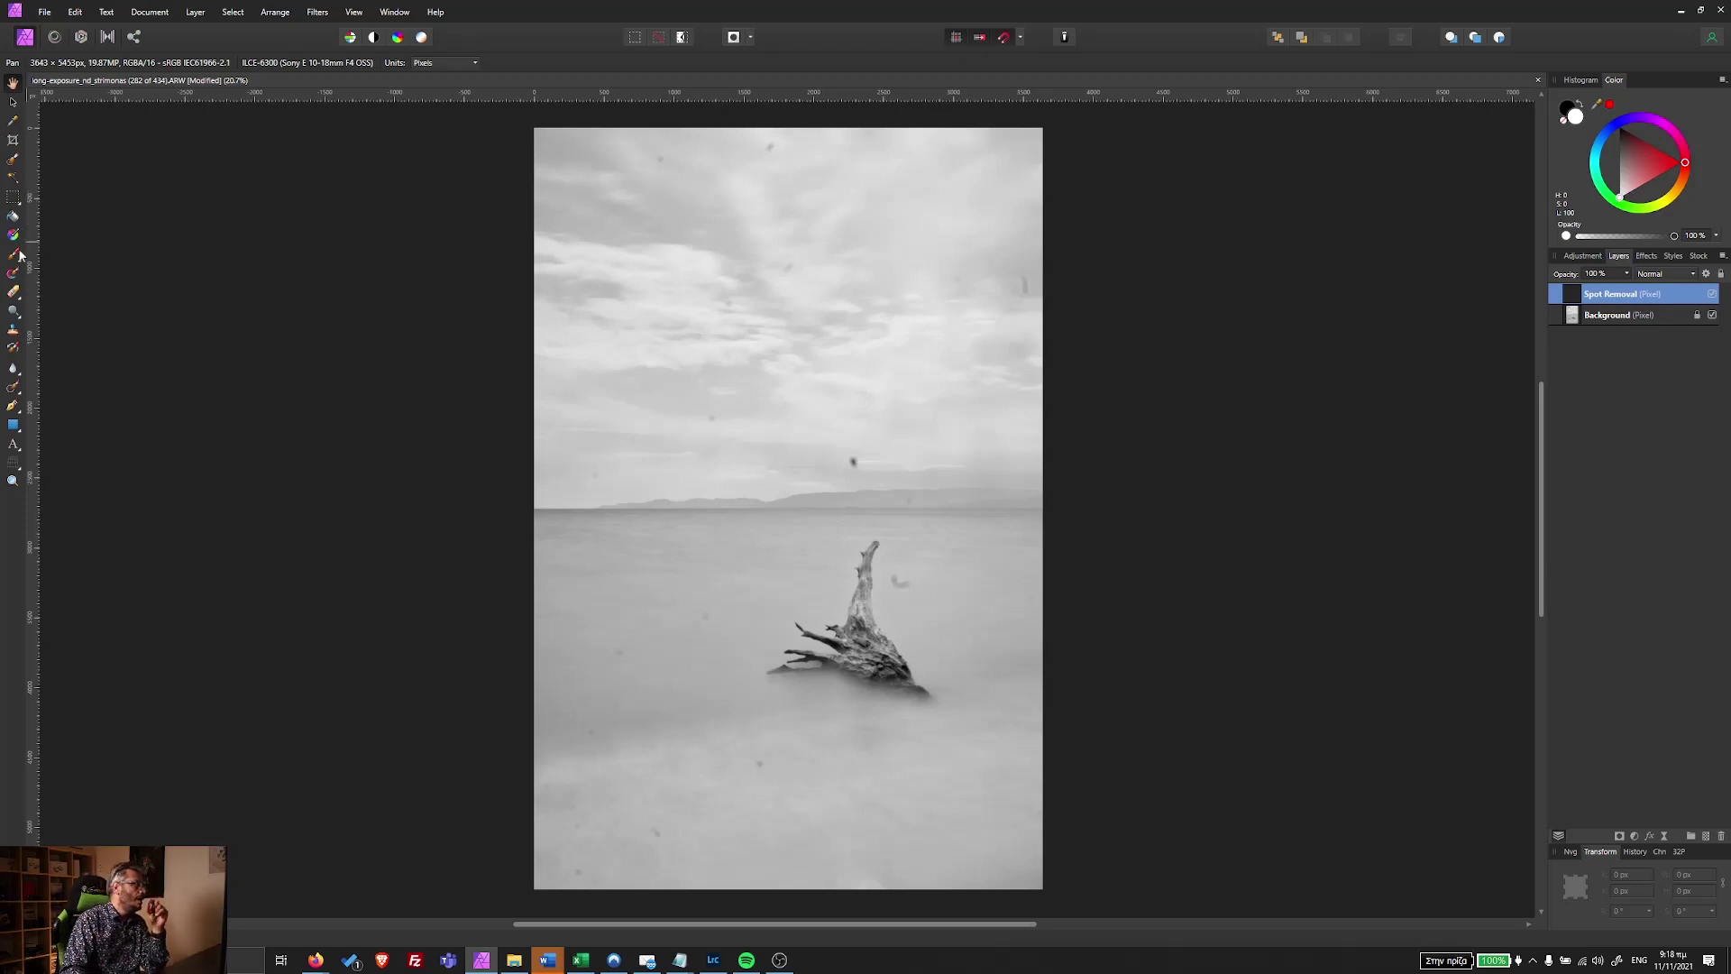
{"action": "left_click", "coordinate": [18, 259]}
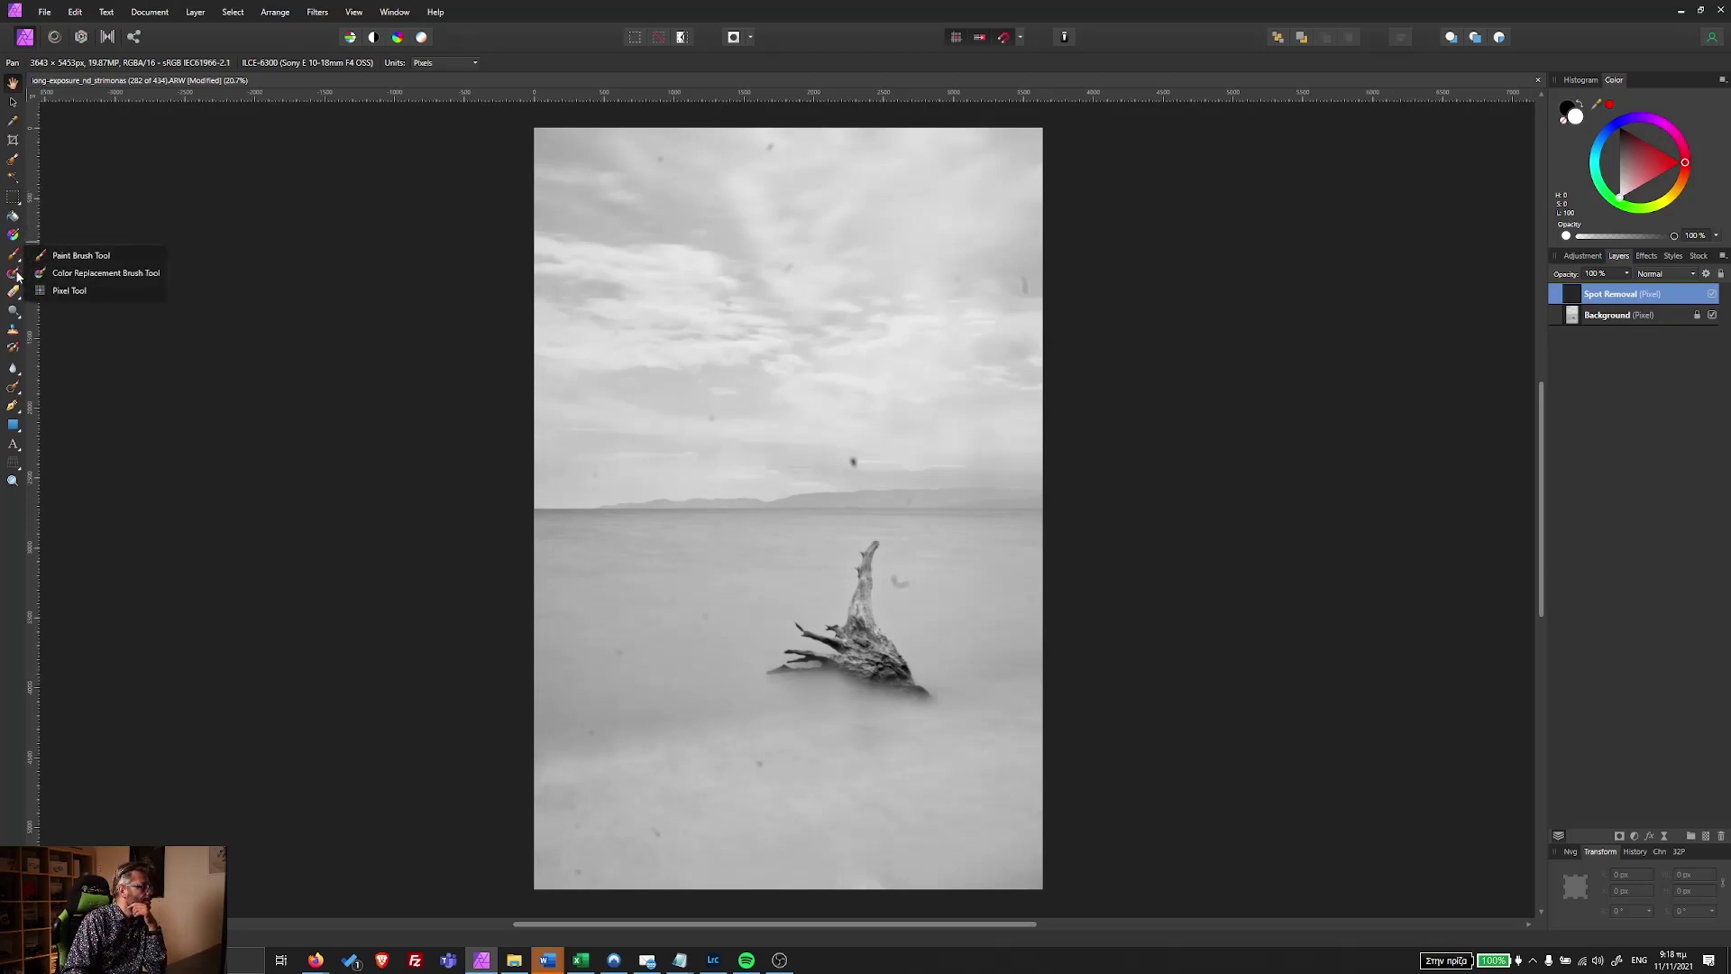
Switch to the Inpainting Brush at 26.5 px width with hardness lowered to 62%.
{"action": "left_click", "coordinate": [18, 276]}
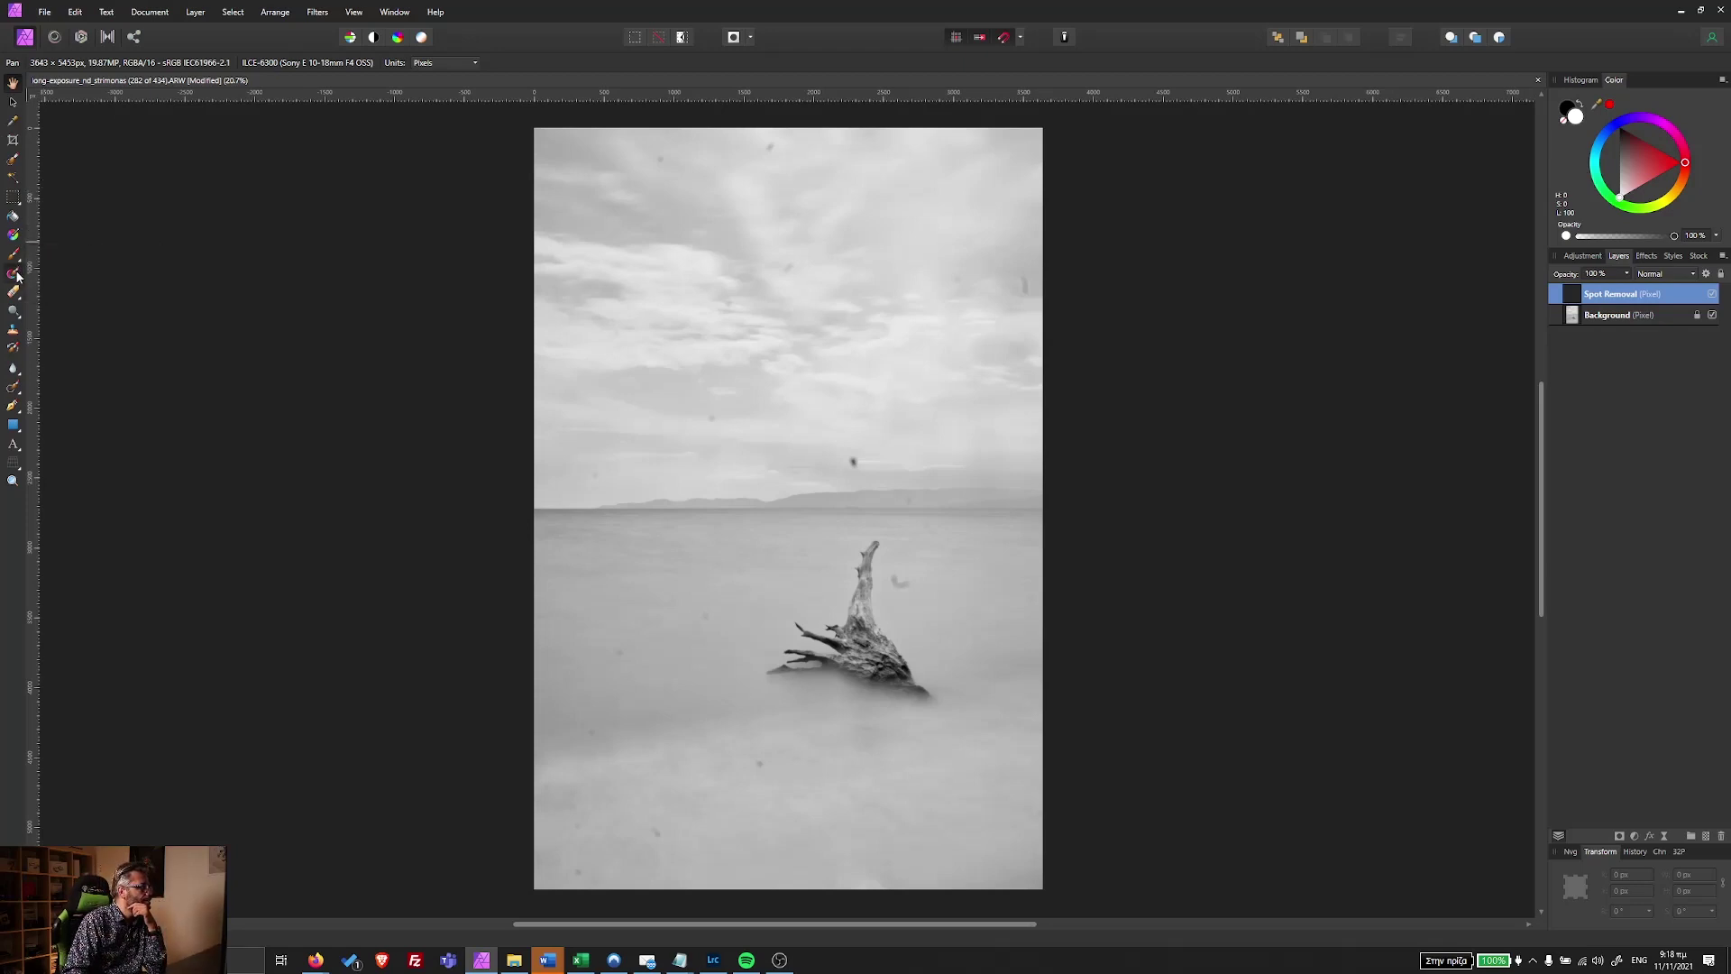
{"action": "left_click", "coordinate": [19, 391]}
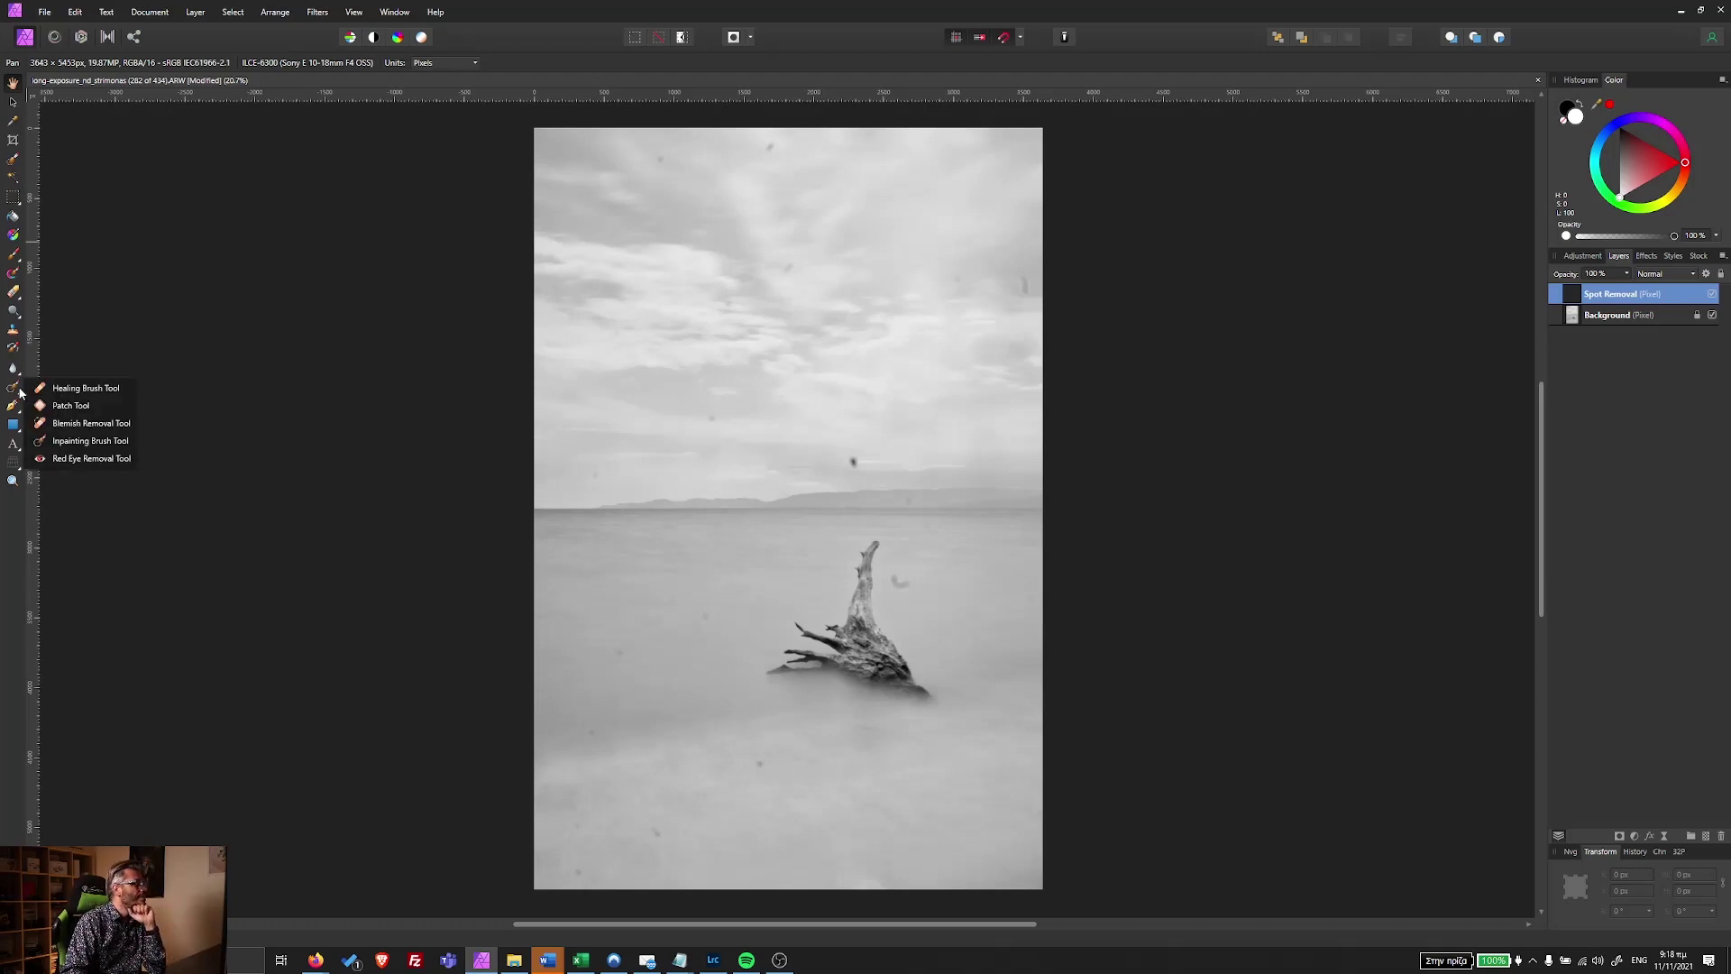
{"action": "left_click", "coordinate": [80, 441]}
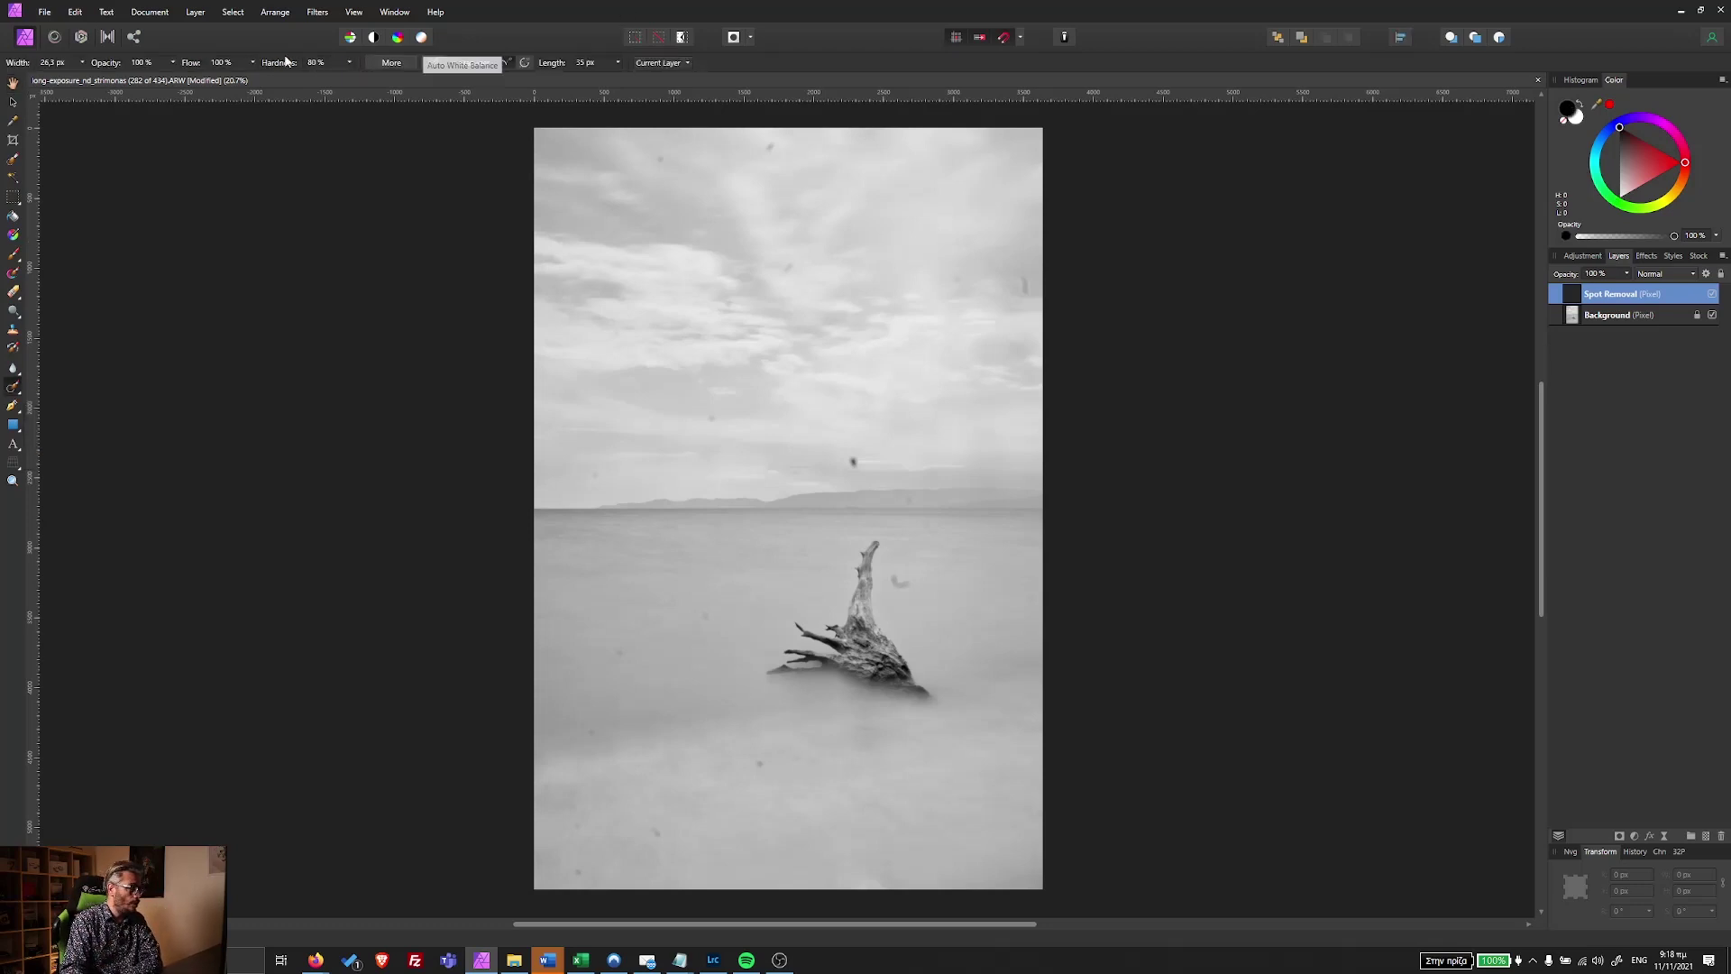
{"action": "left_click", "coordinate": [349, 62]}
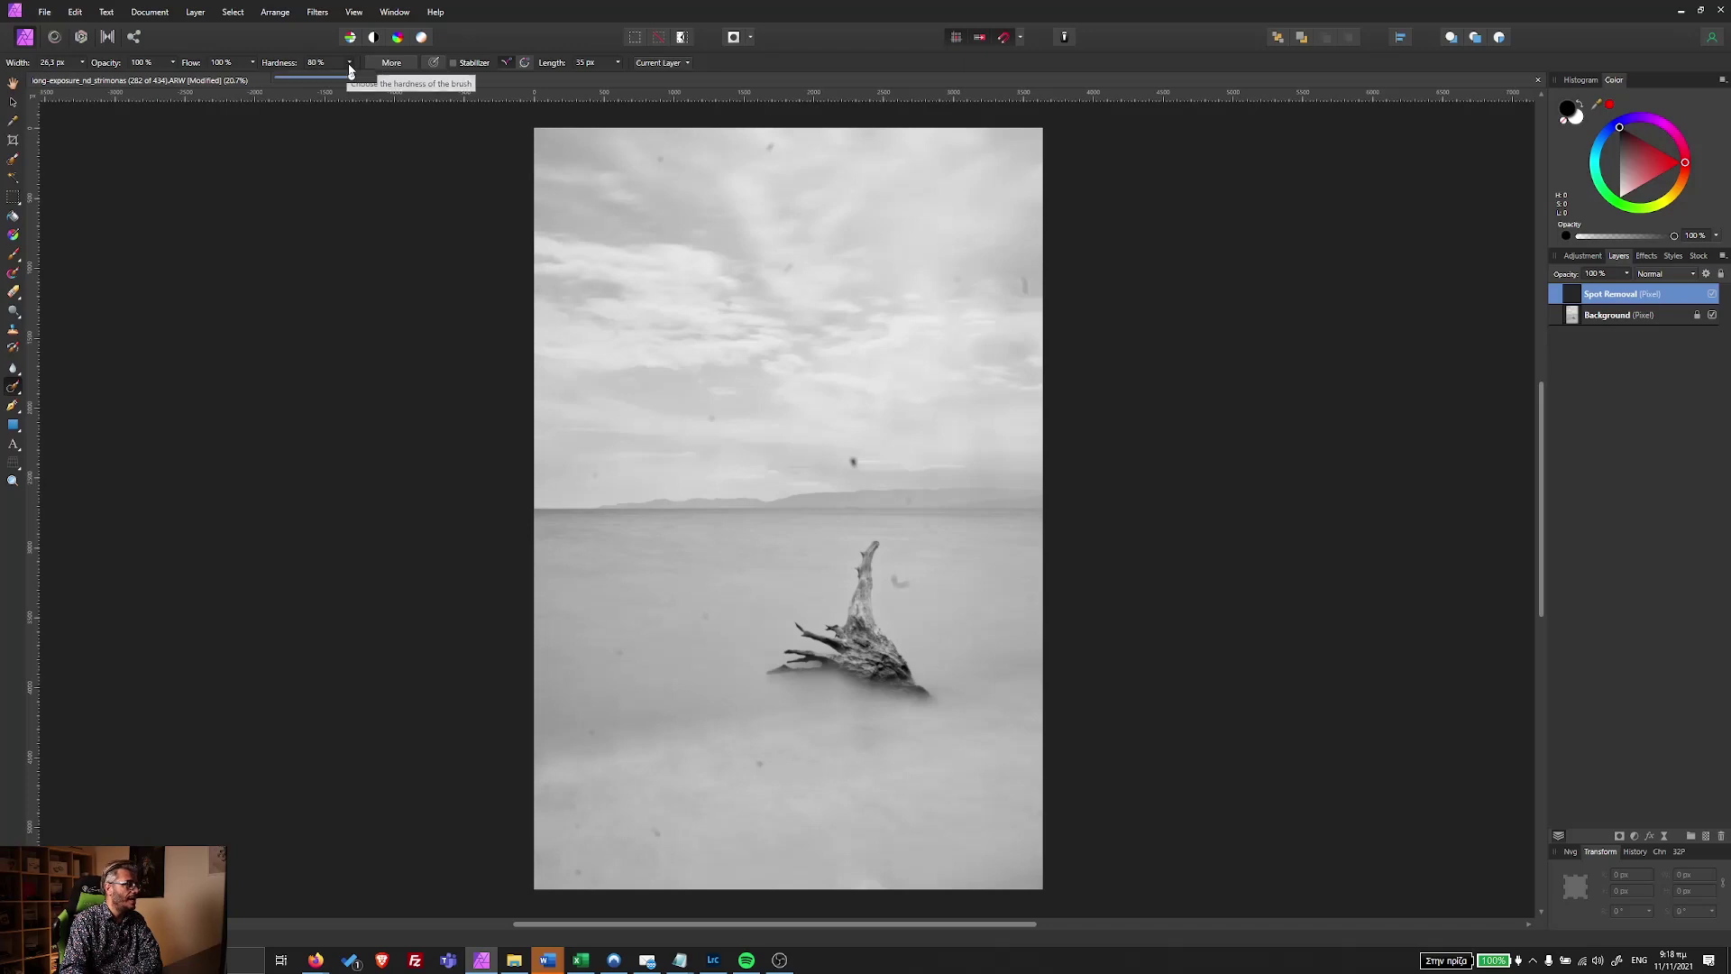
{"action": "left_click_drag", "start_coordinate": [353, 78], "coordinate": [337, 79]}
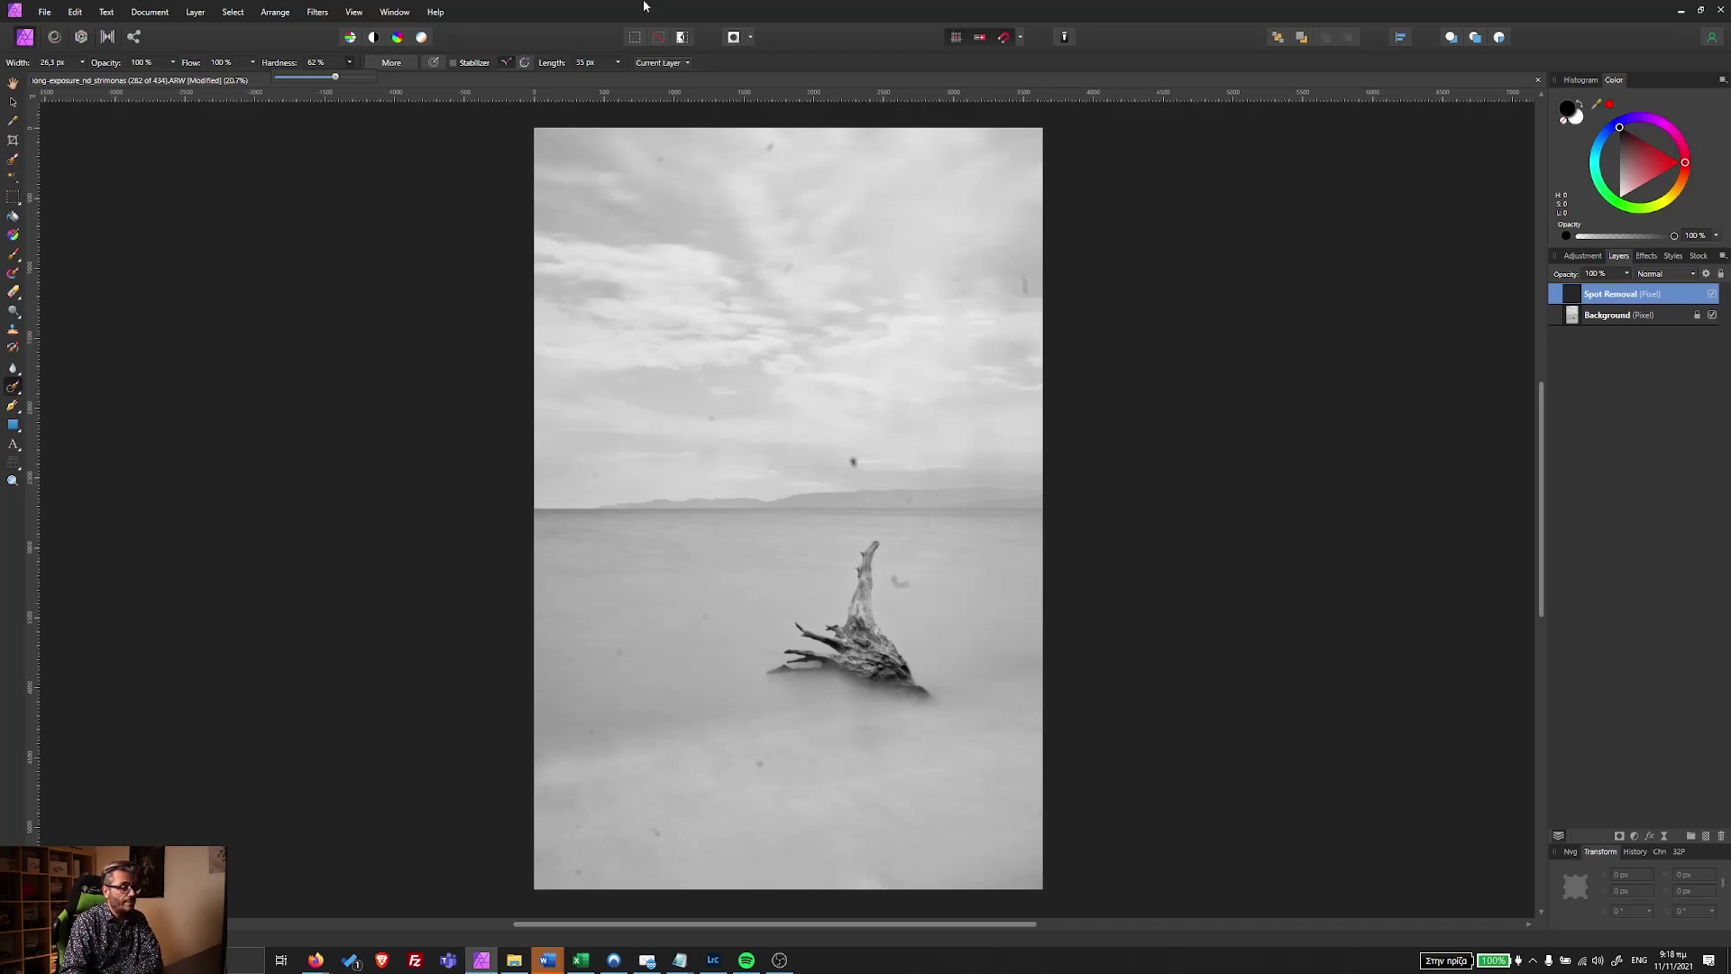
{"action": "left_click", "coordinate": [657, 65]}
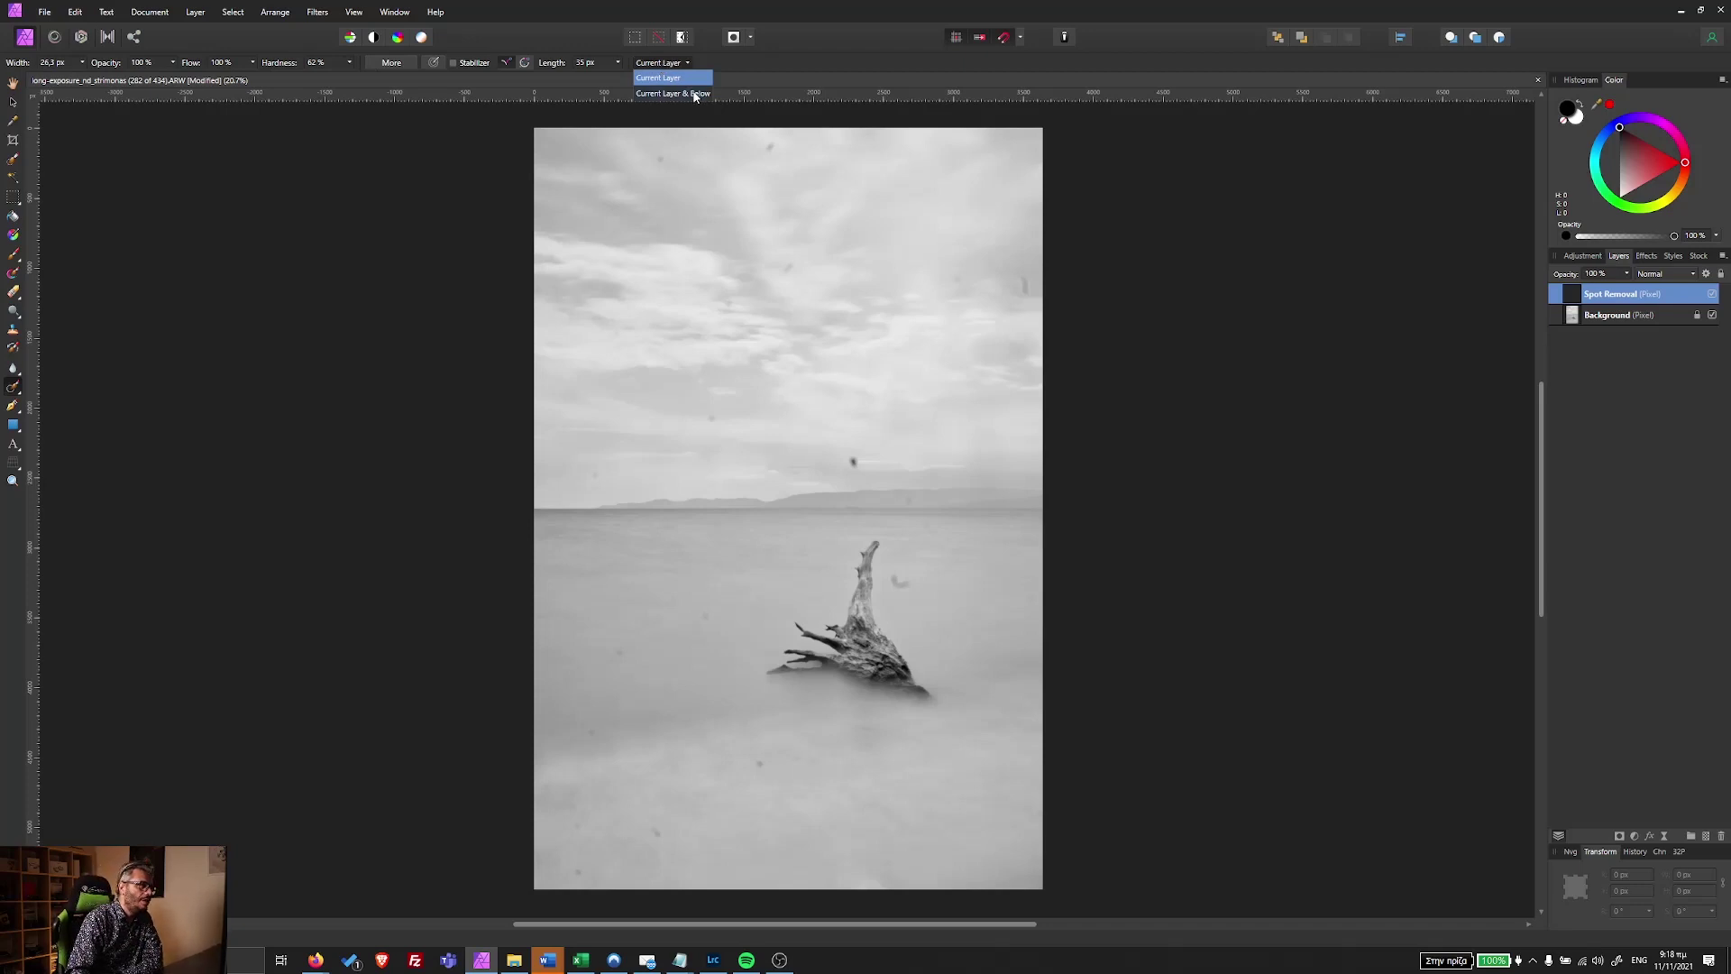
{"action": "left_click", "coordinate": [675, 79]}
{"action": "scroll", "coordinate": [661, 228], "scroll_direction": "up", "scroll_amount": 1}
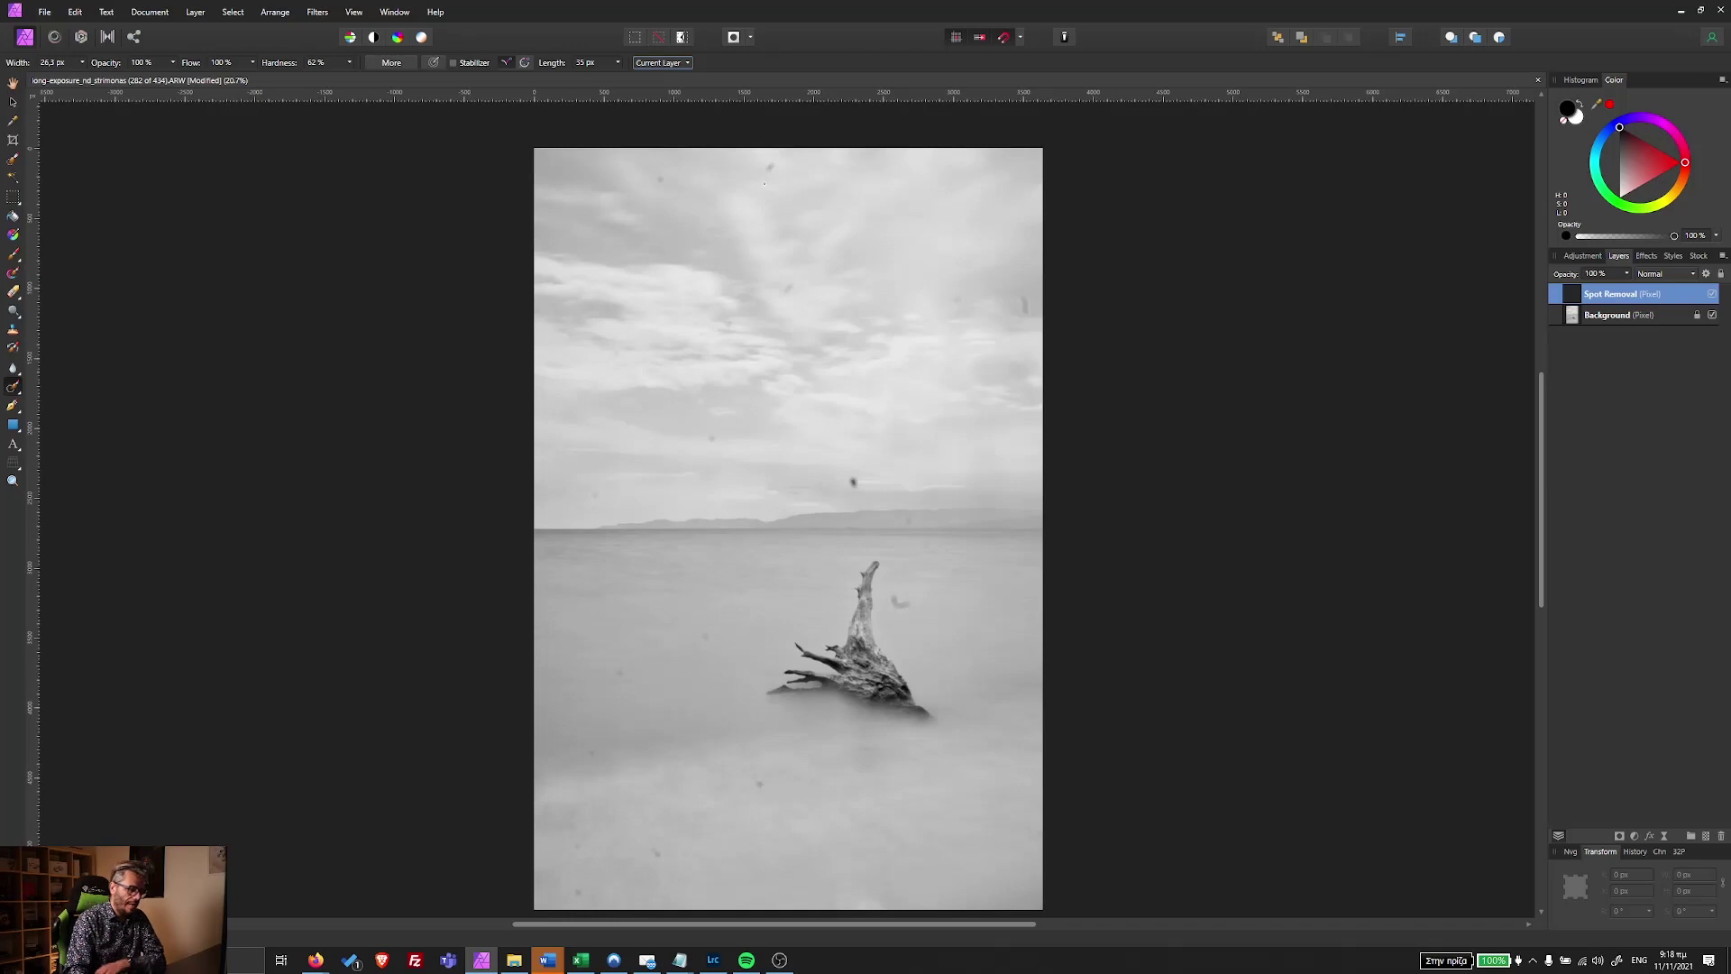
Enlarge the brush and inpaint two dust spots in the upper sky.
{"action": "key", "text": "bracketright"}
{"action": "key", "text": "bracketright"}
{"action": "key", "text": "bracketright"}
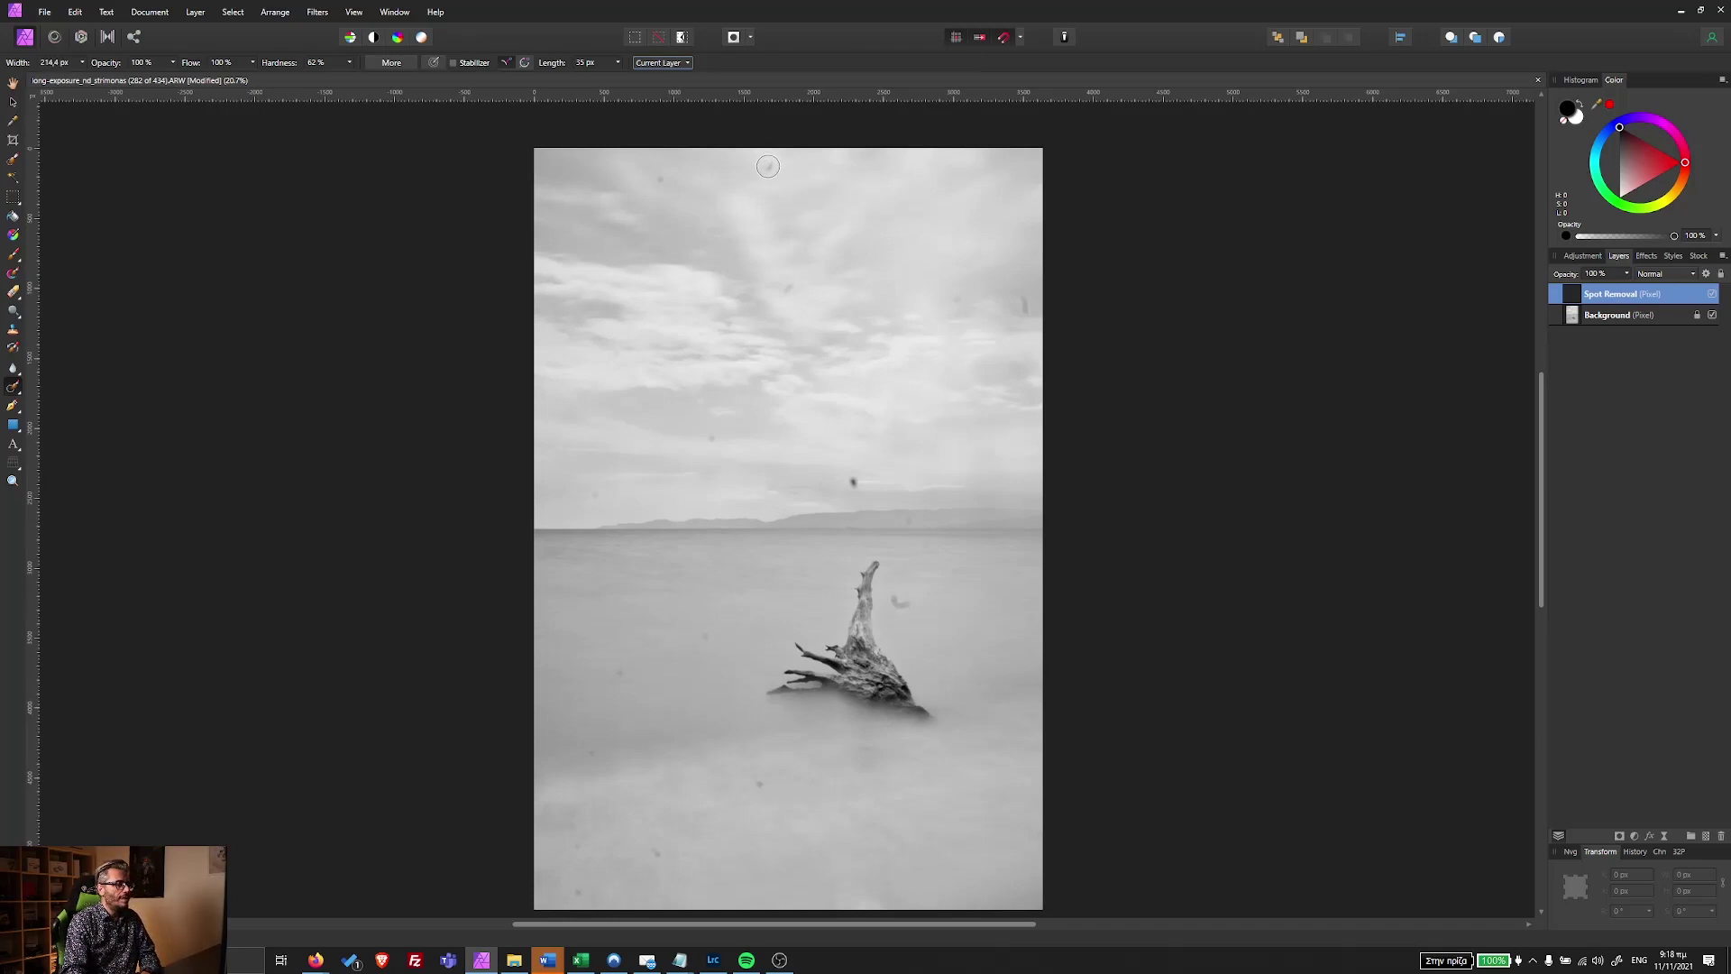
{"action": "left_click", "coordinate": [796, 299]}
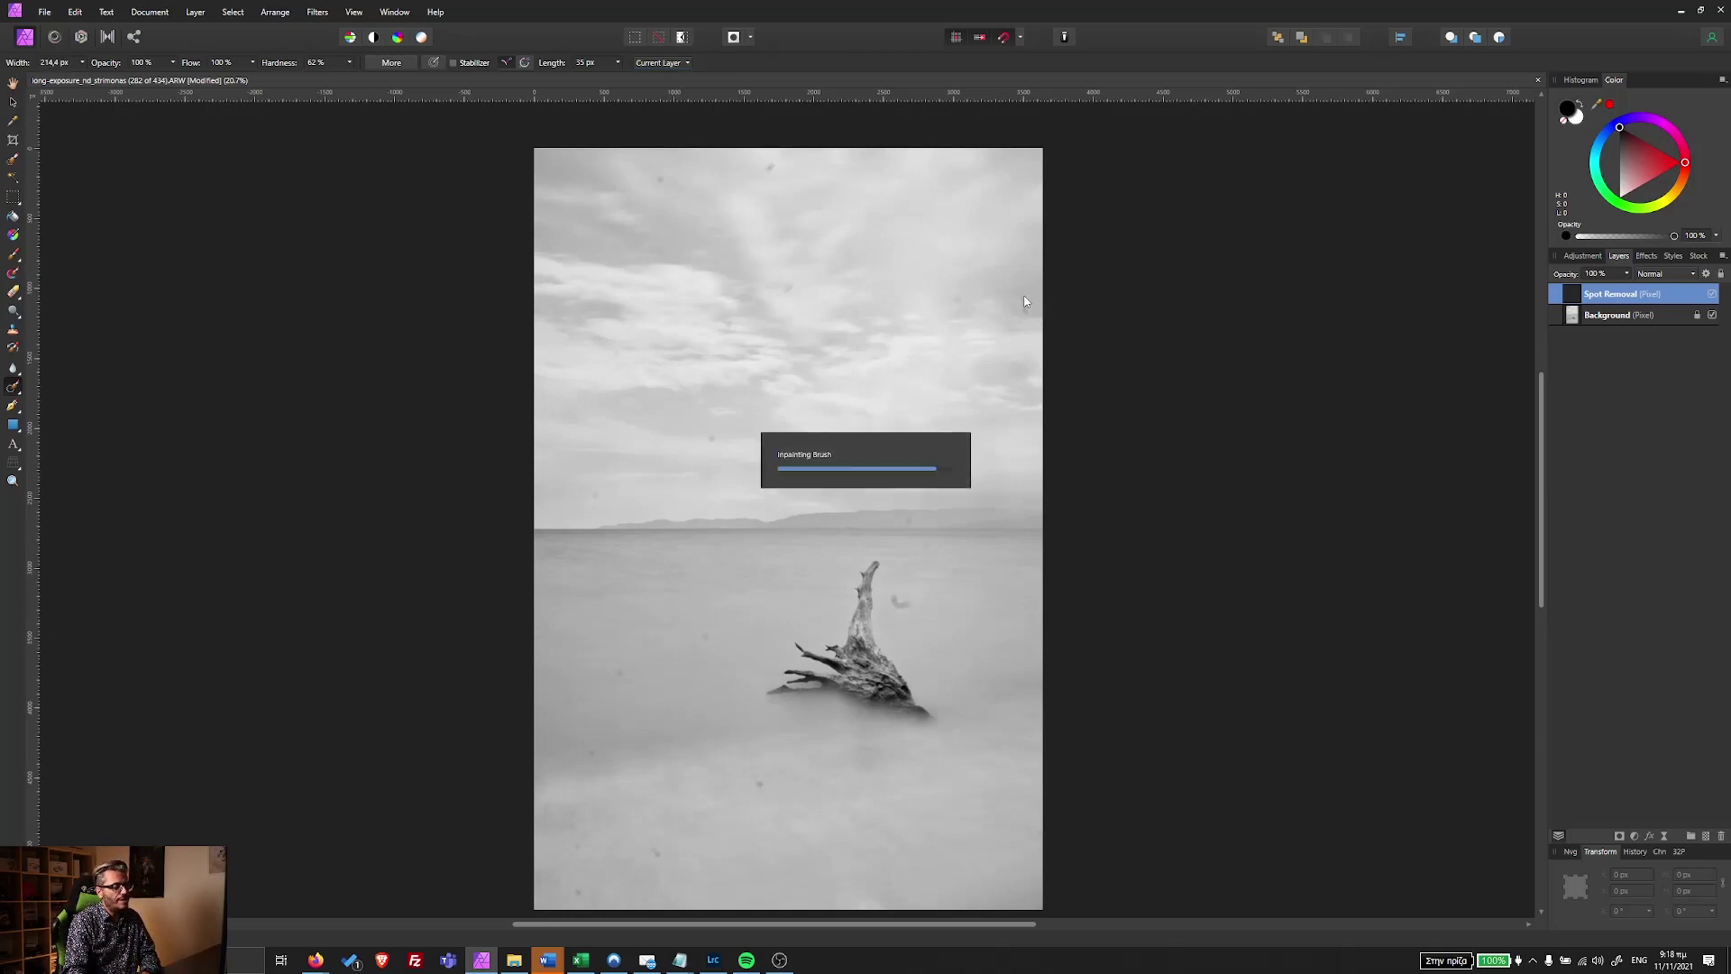
{"action": "left_click", "coordinate": [766, 163]}
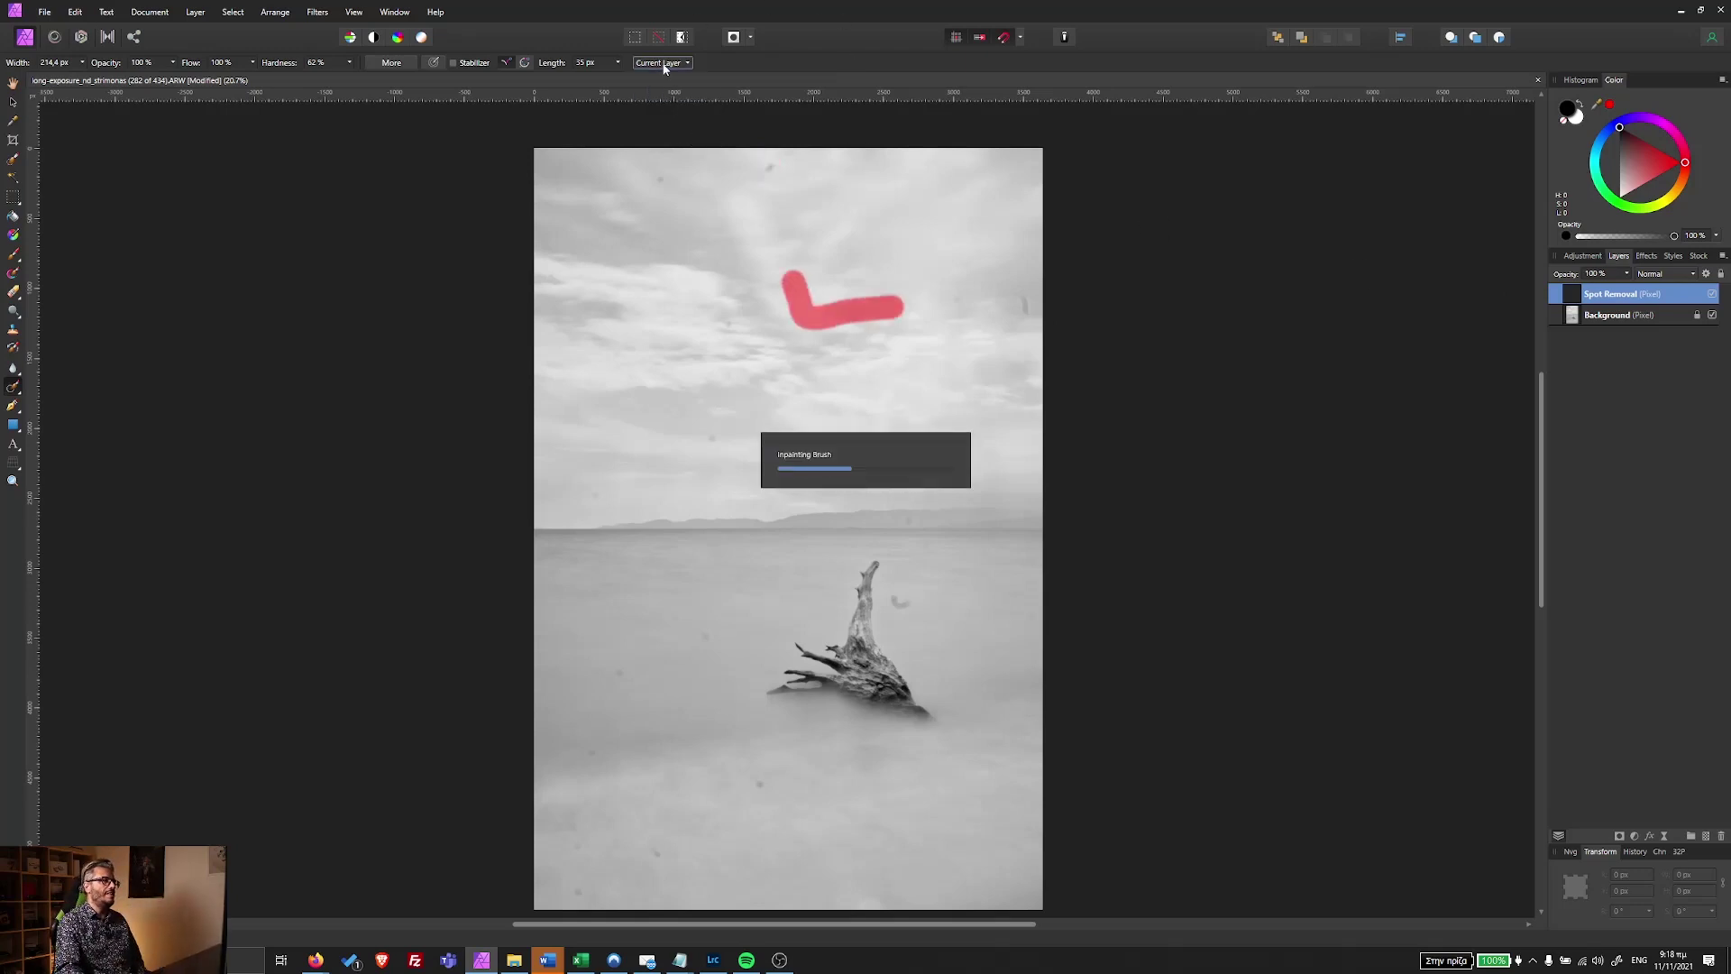
Set sampling to Current Layer & Below and inpaint more dust across the upper sky.
{"action": "left_click", "coordinate": [661, 64]}
{"action": "left_click", "coordinate": [670, 94]}
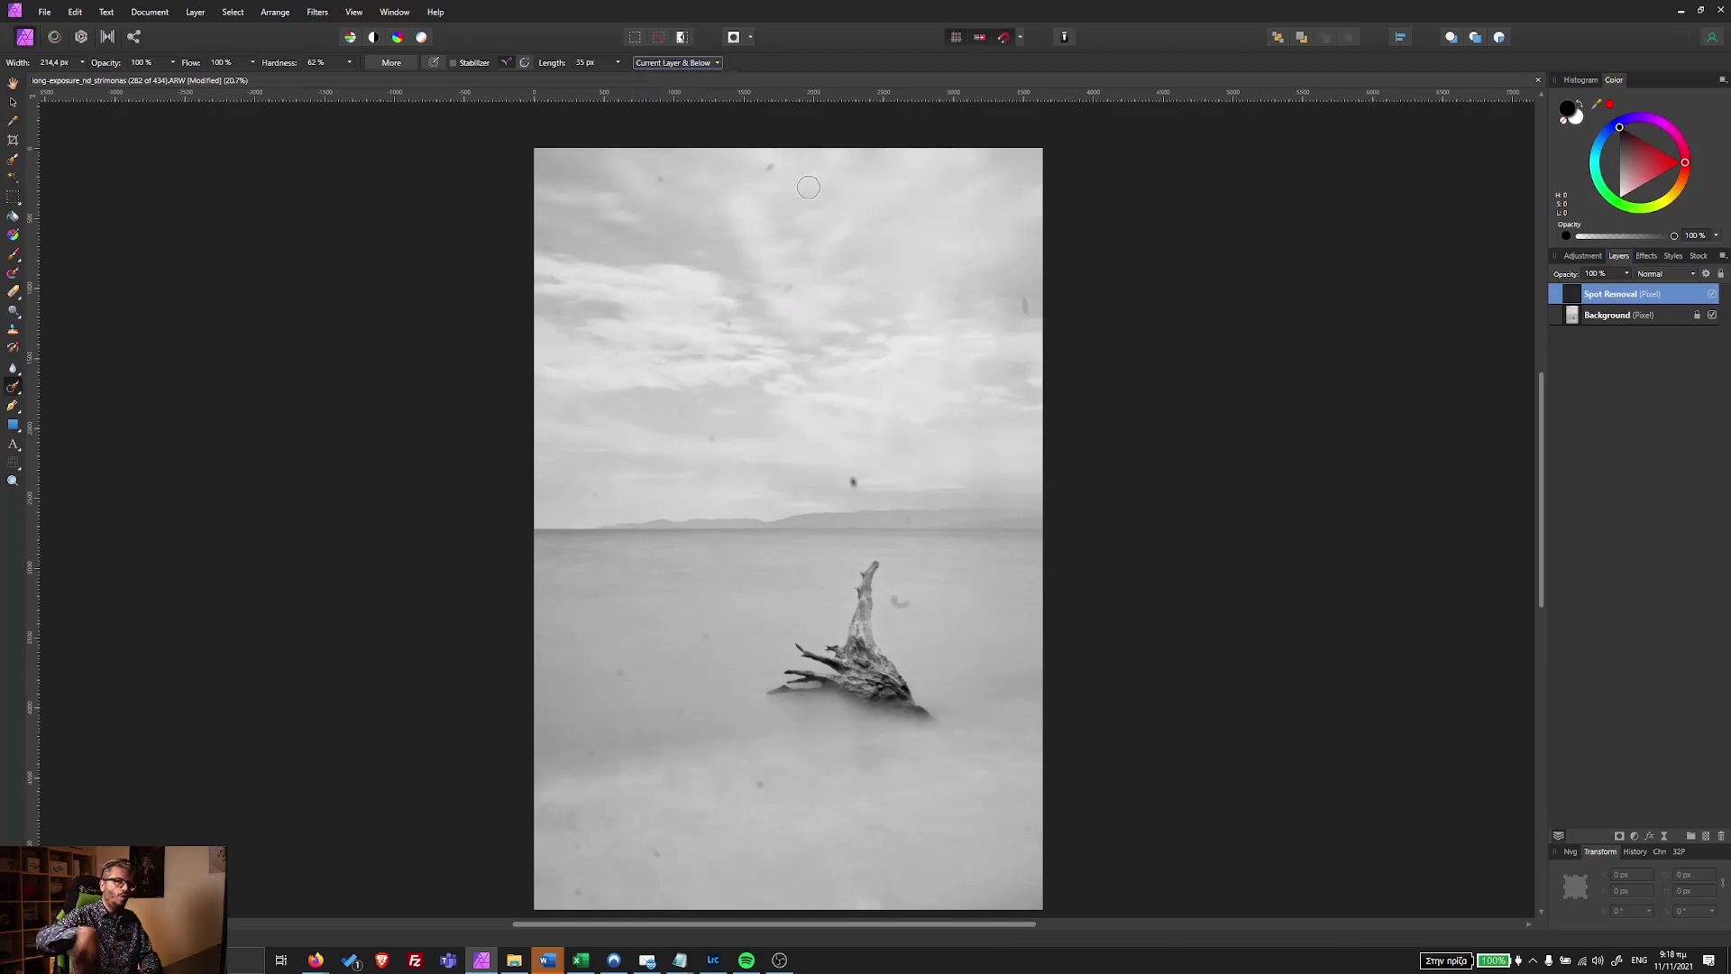
{"action": "key", "text": "bracketleft"}
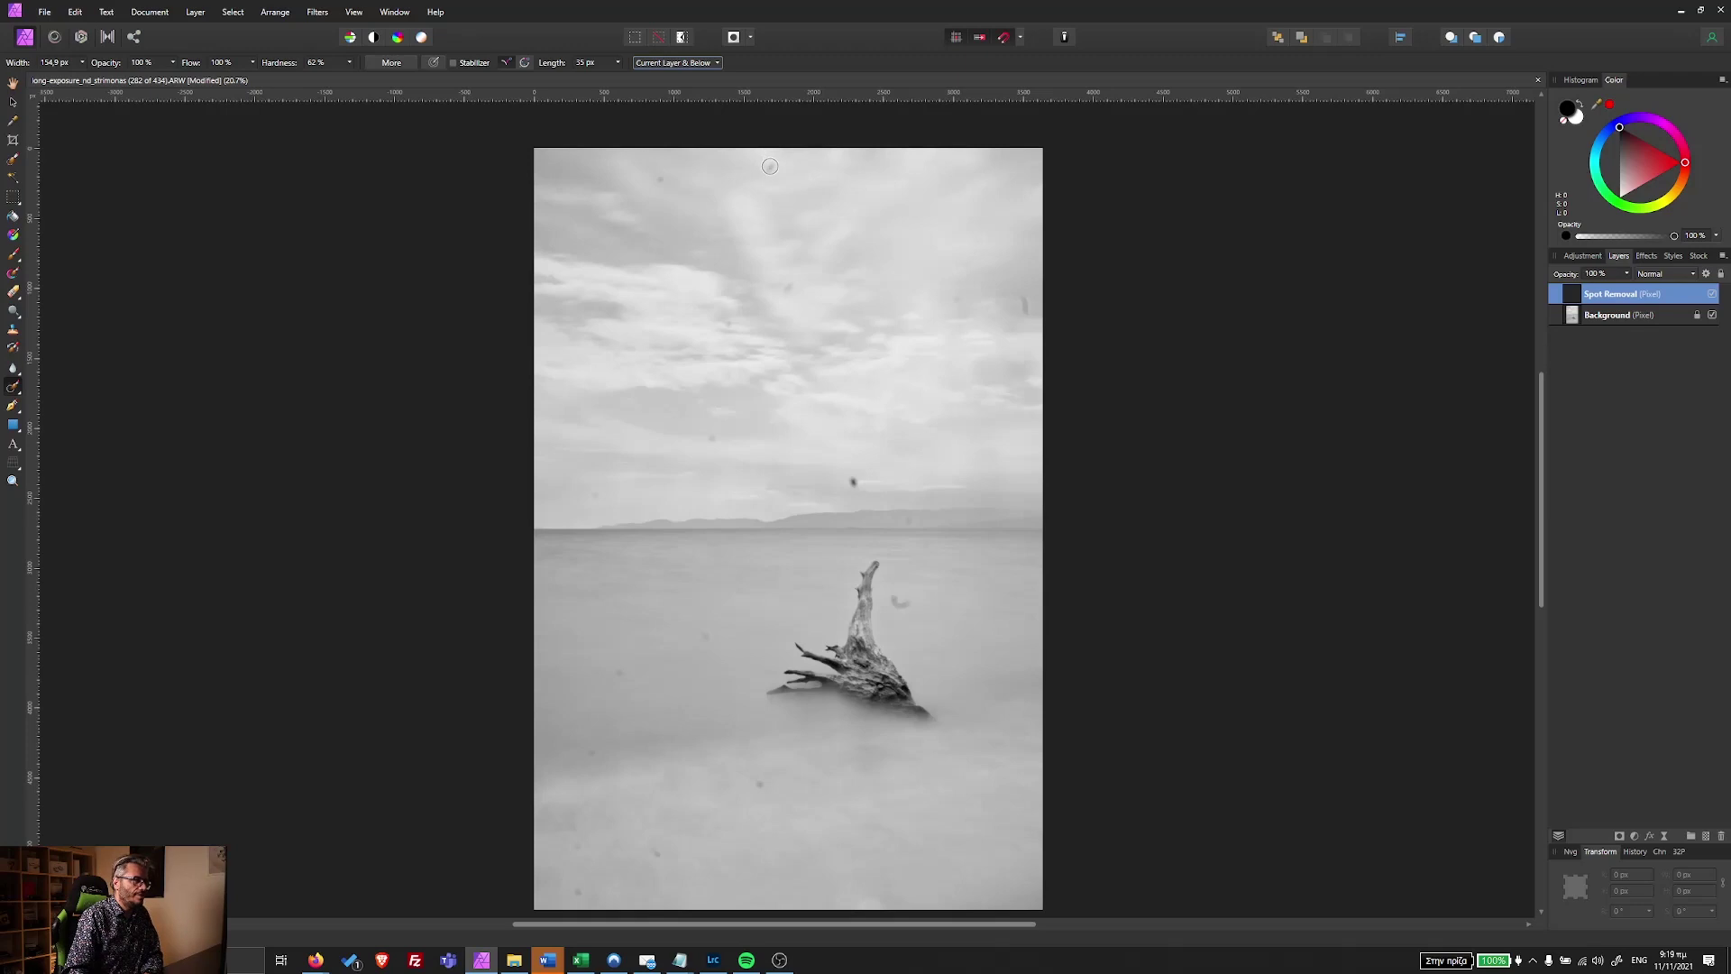
{"action": "left_click", "coordinate": [780, 172]}
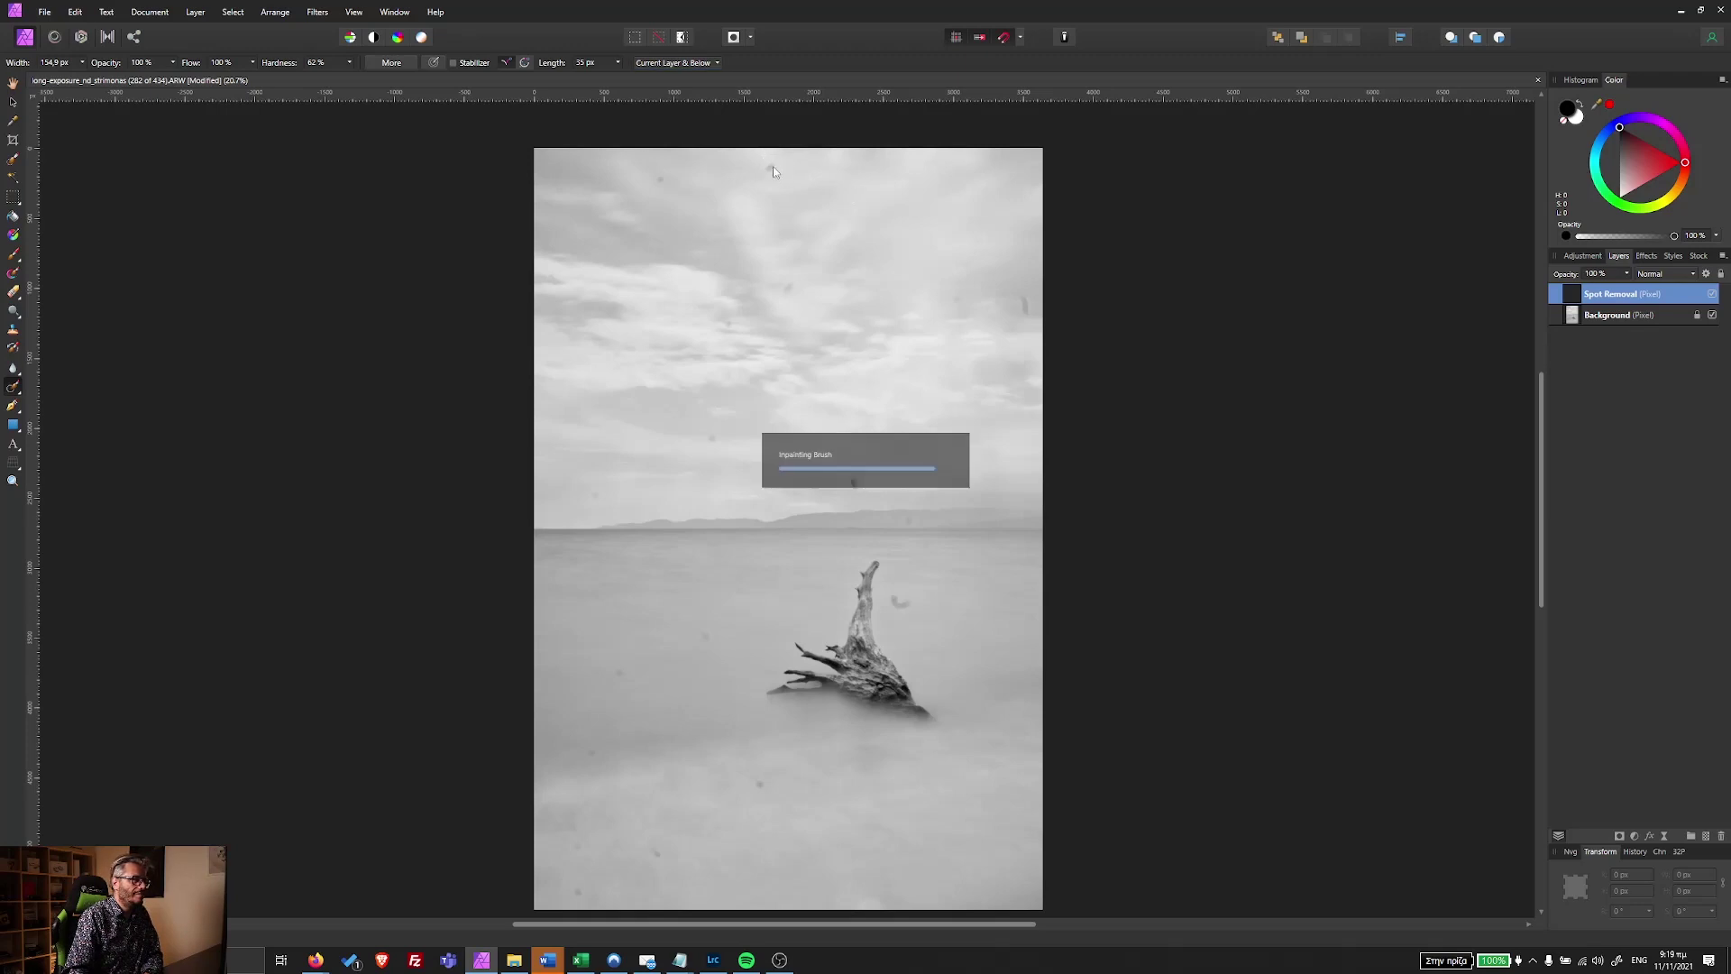
{"action": "key", "text": "bracketright"}
{"action": "left_click", "coordinate": [659, 180]}
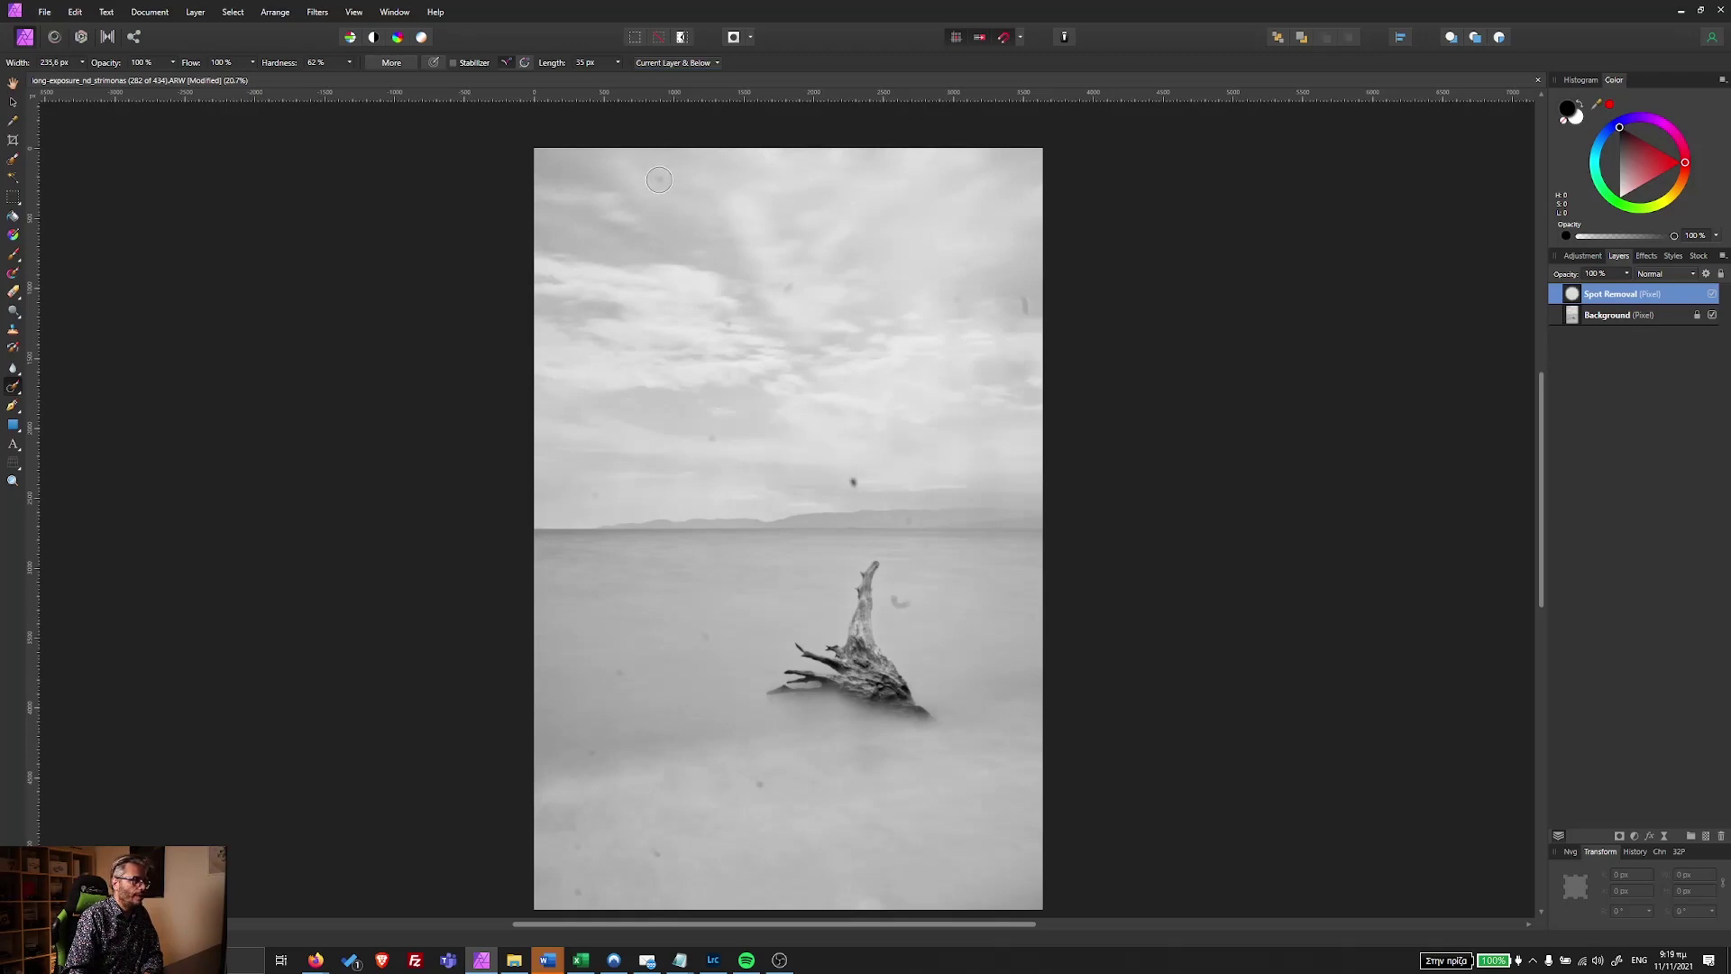
{"action": "left_click", "coordinate": [793, 286]}
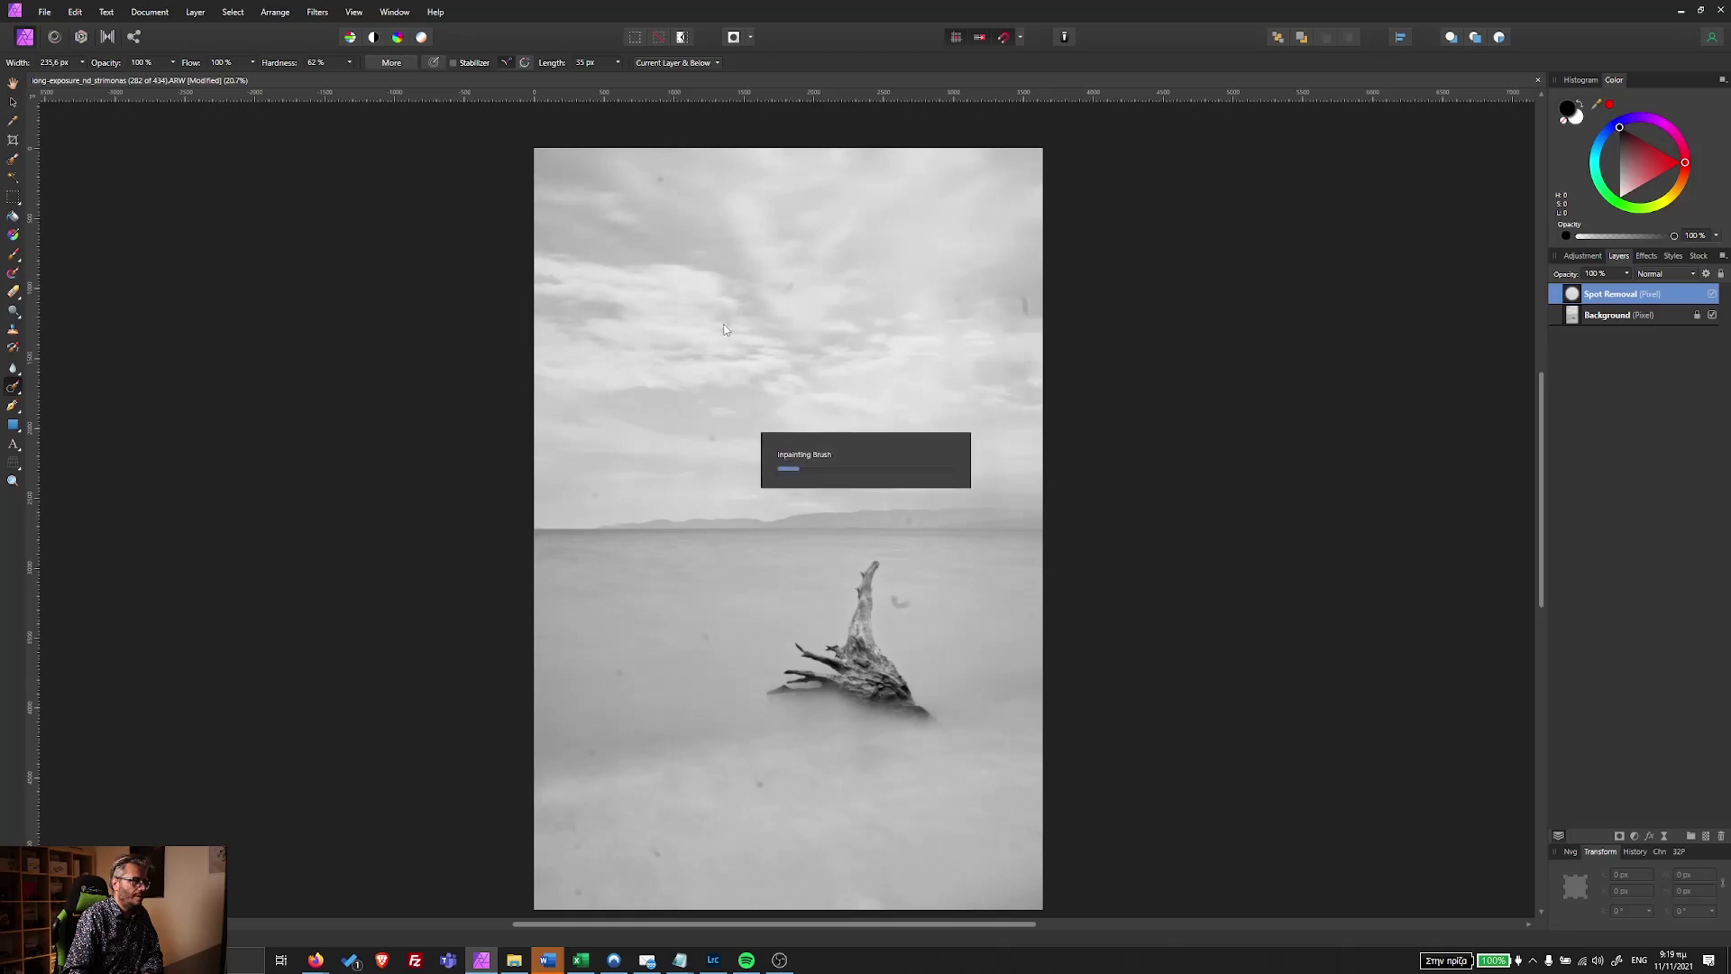
{"action": "left_click_drag", "start_coordinate": [692, 191], "coordinate": [793, 285]}
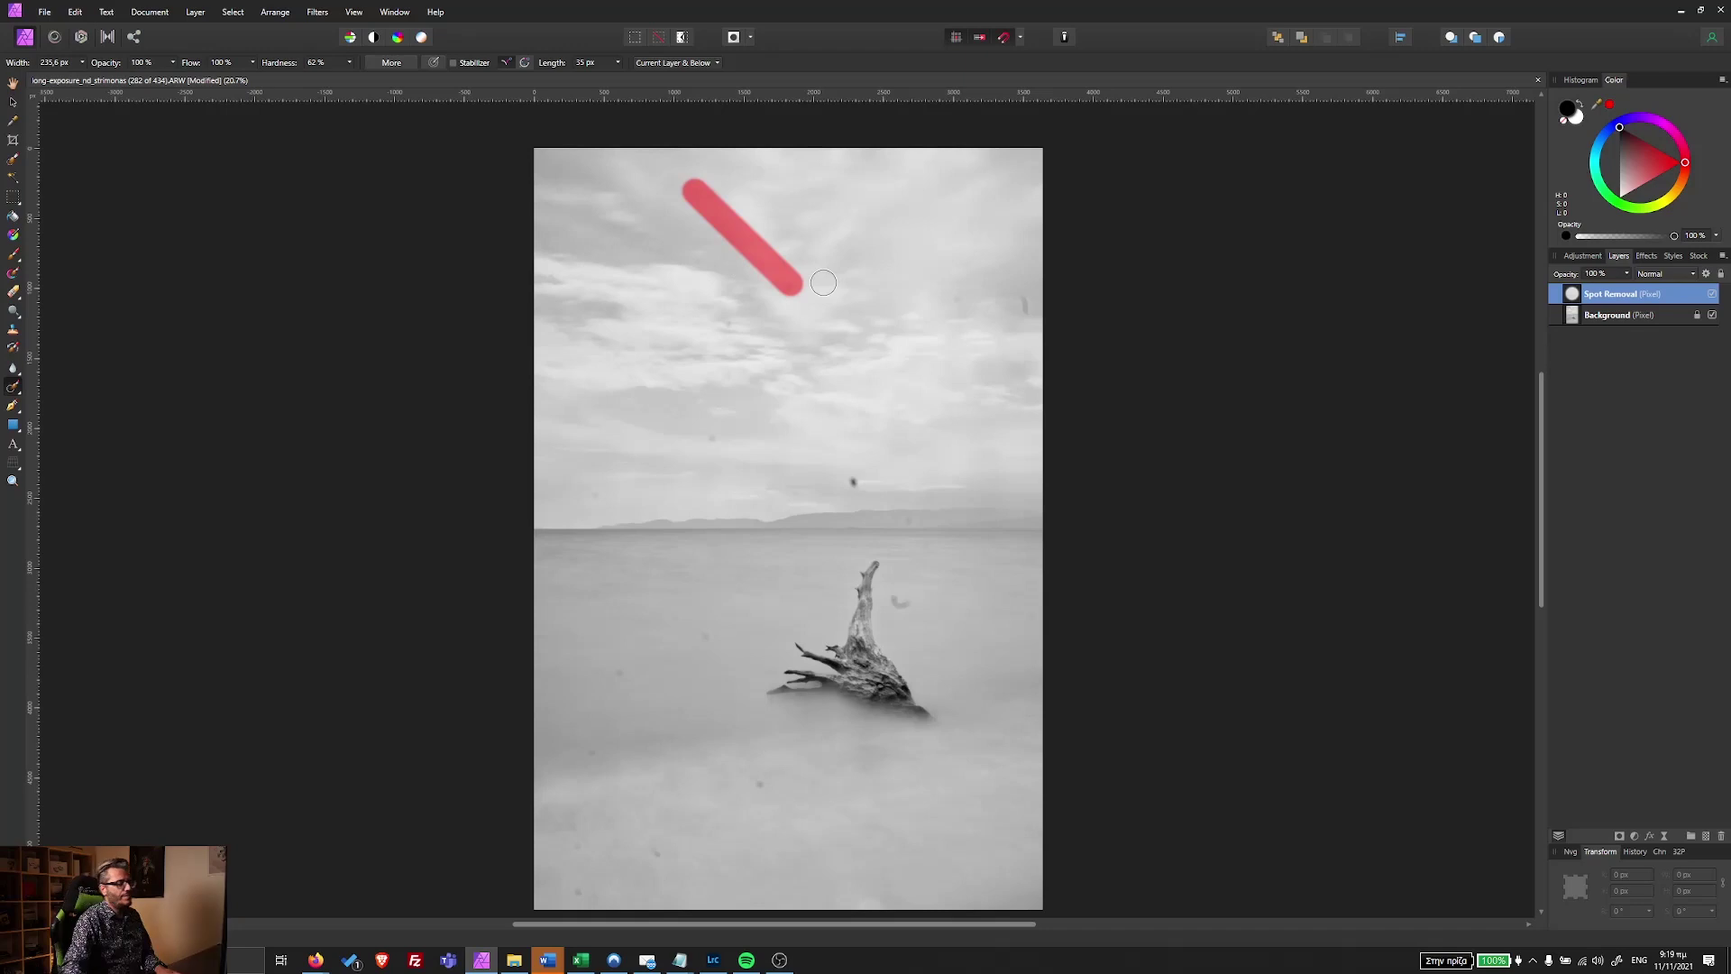
Heal a sky spot and two dust spots along the horizon, resizing the brush as needed.
{"action": "left_click", "coordinate": [759, 311]}
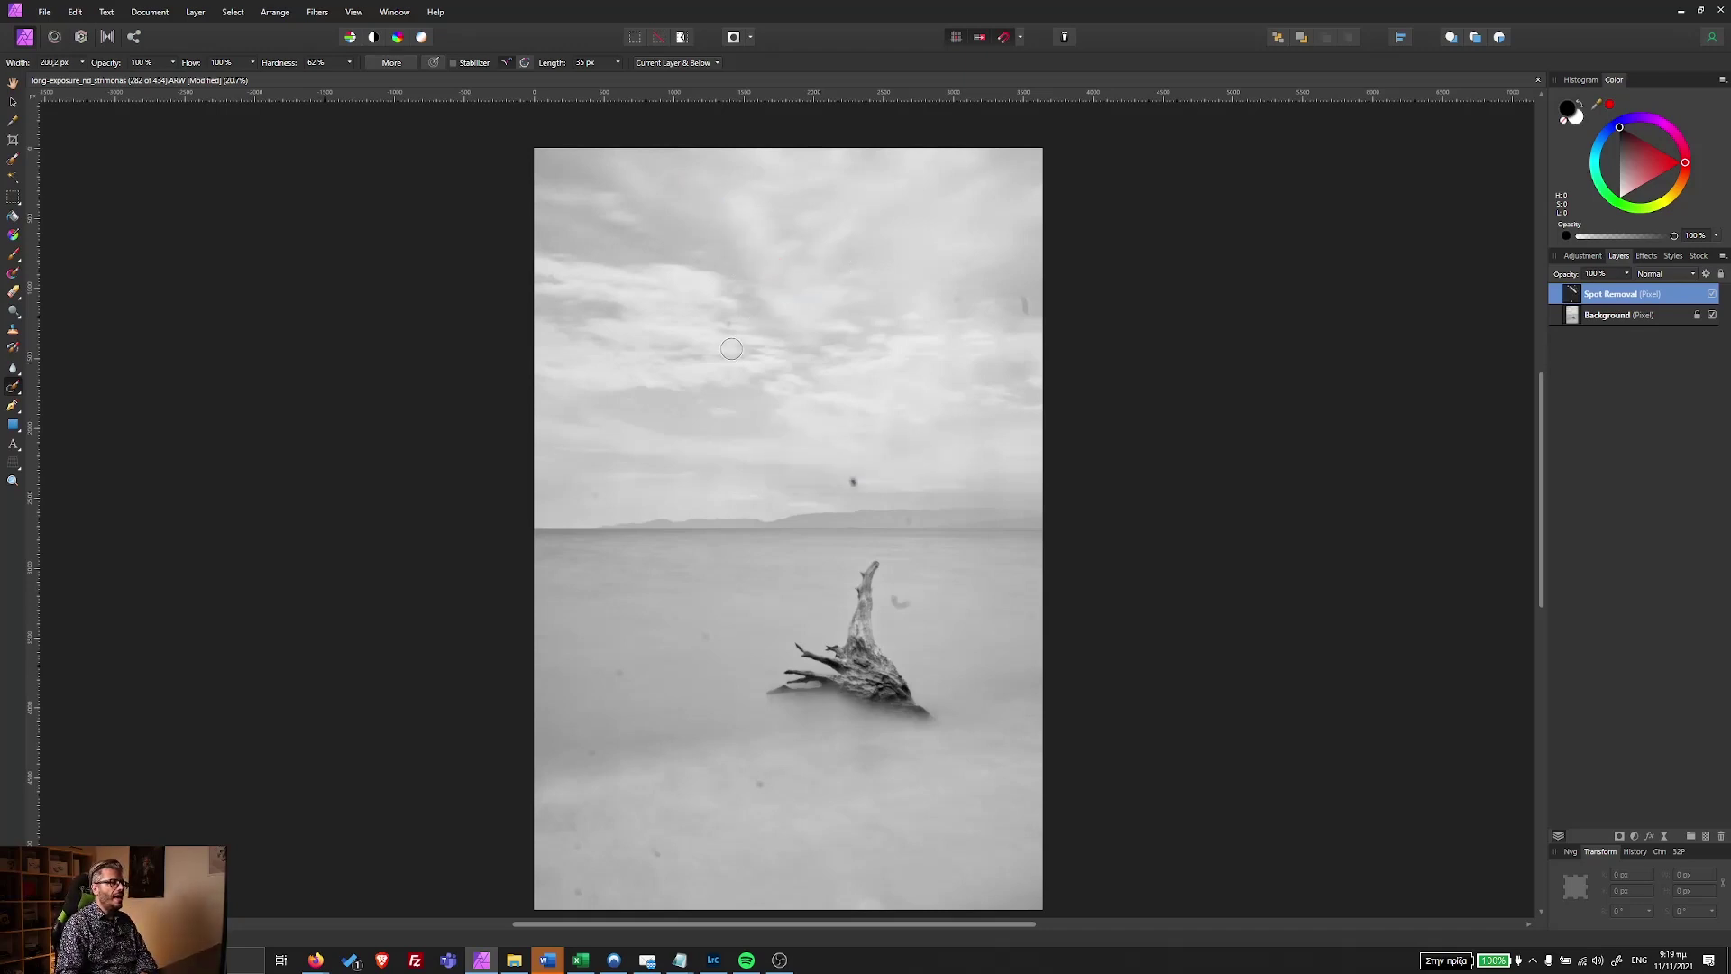
{"action": "key", "text": "bracketright"}
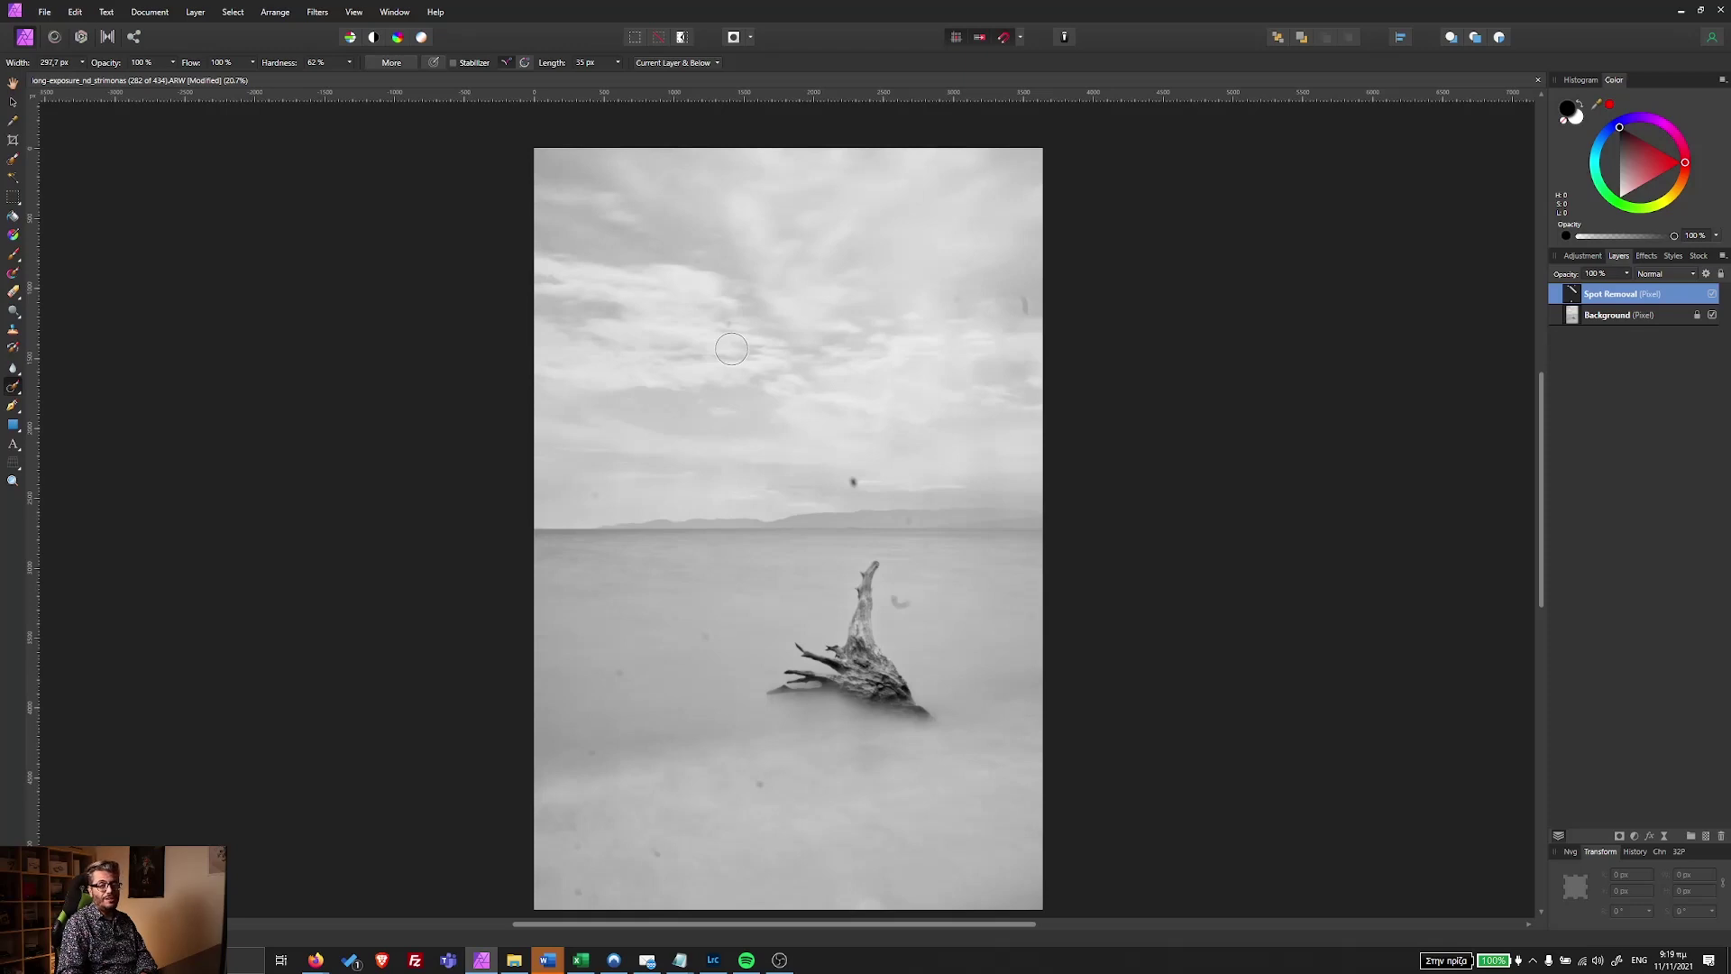
{"action": "key", "text": "bracketright"}
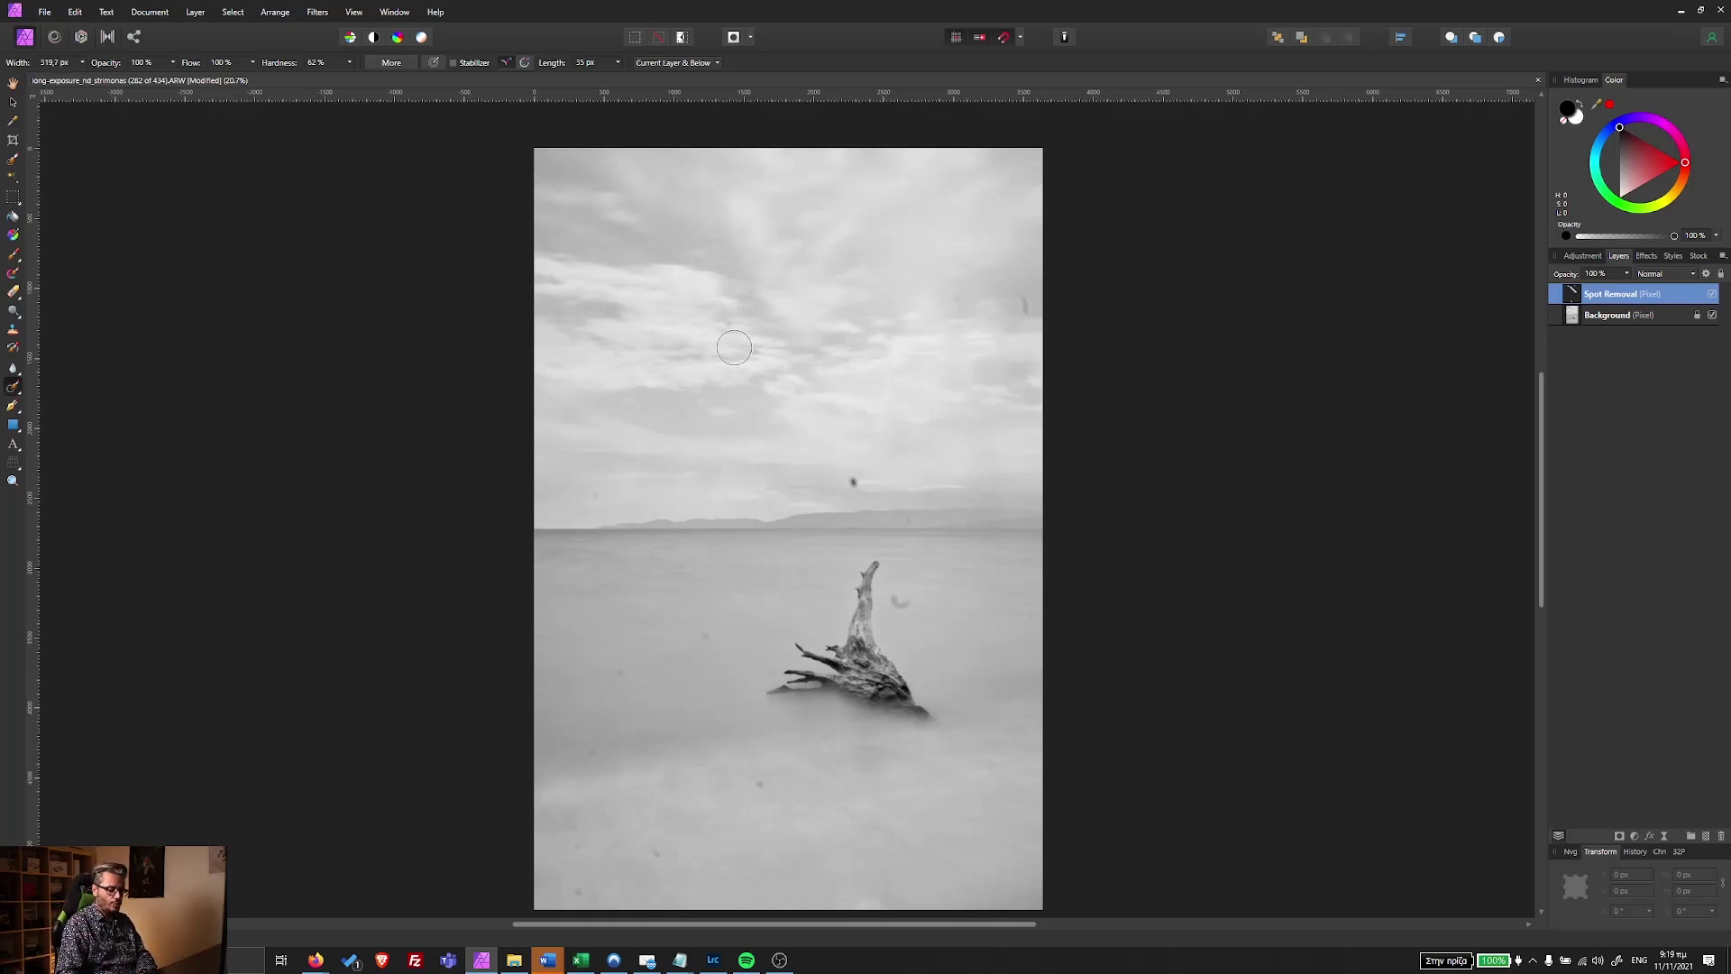
{"action": "key", "text": "bracketleft"}
{"action": "key", "text": "bracketleft"}
{"action": "key", "text": "bracketleft"}
{"action": "key", "text": "bracketleft"}
{"action": "key", "text": "bracketleft"}
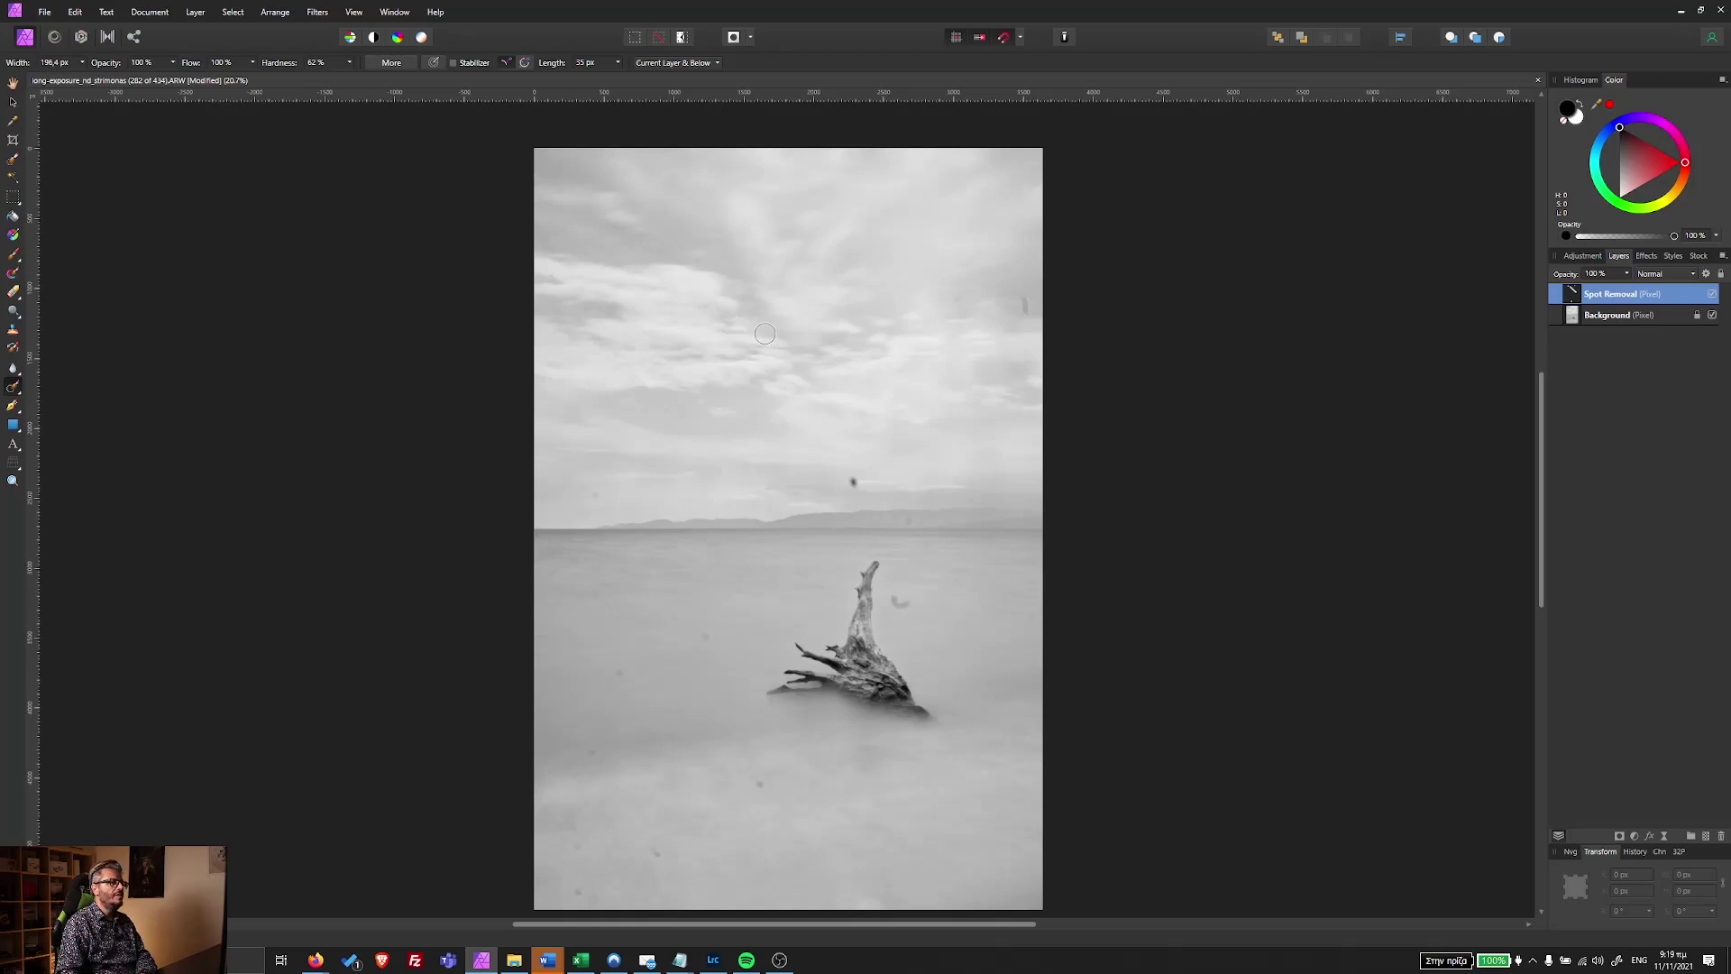
{"action": "left_click", "coordinate": [854, 482]}
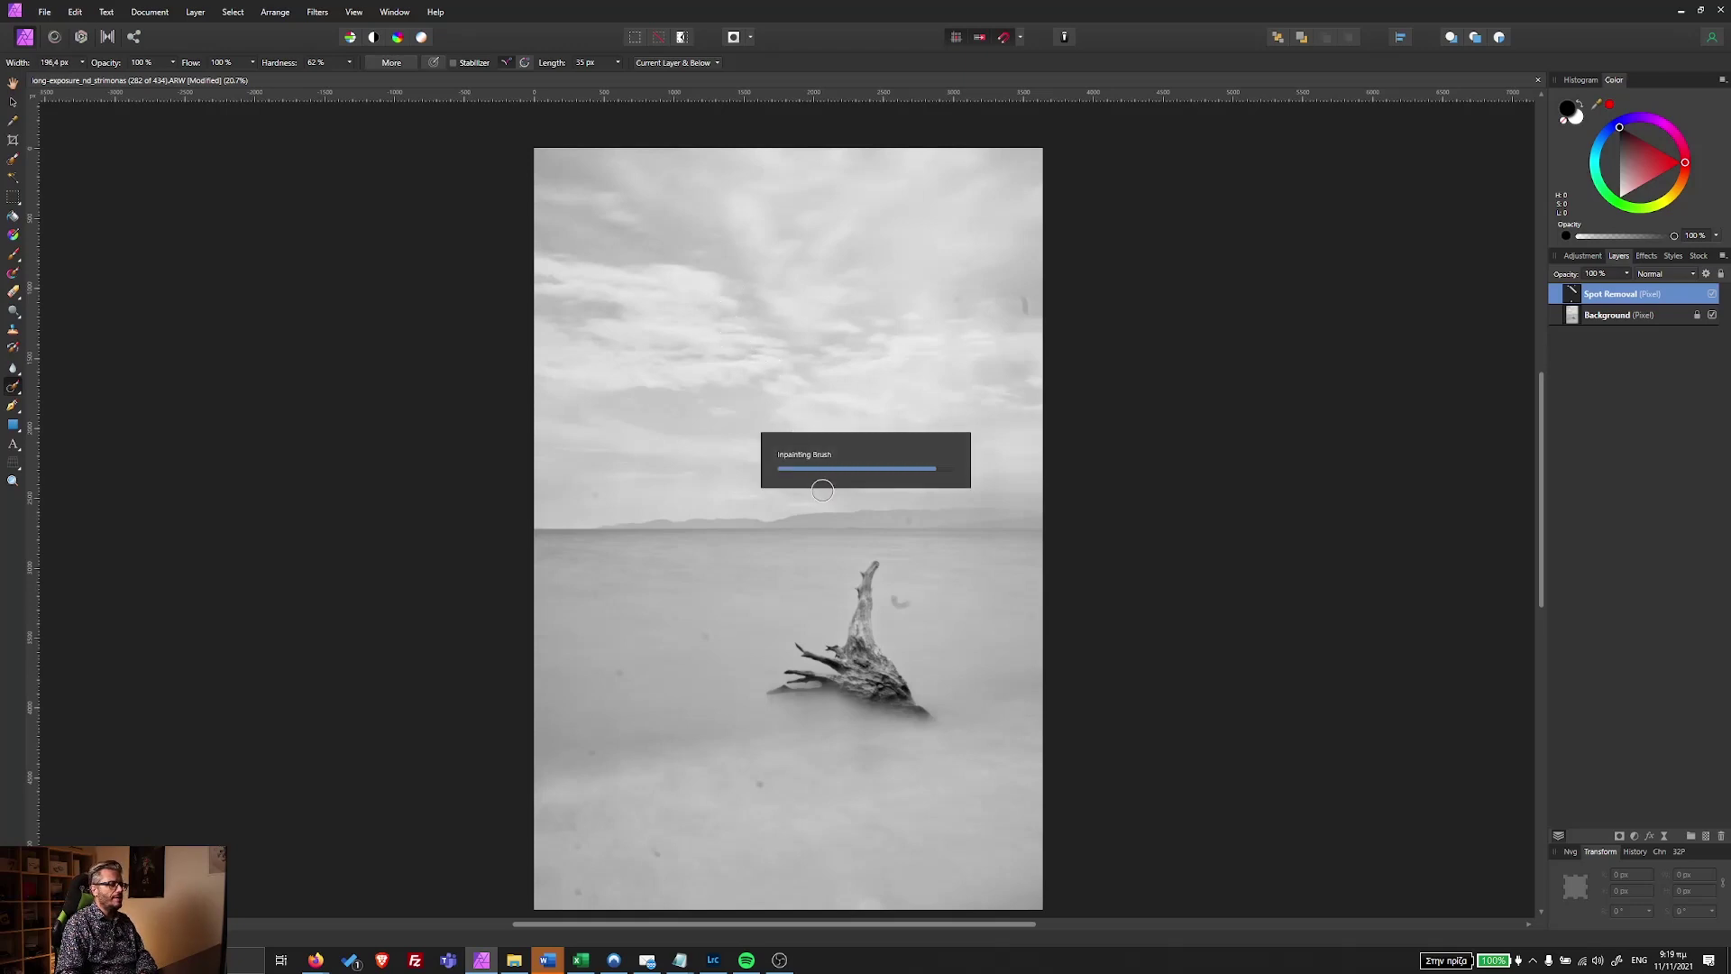
{"action": "key", "text": "bracketright"}
{"action": "key", "text": "bracketright"}
{"action": "key", "text": "bracketleft"}
{"action": "key", "text": "bracketleft"}
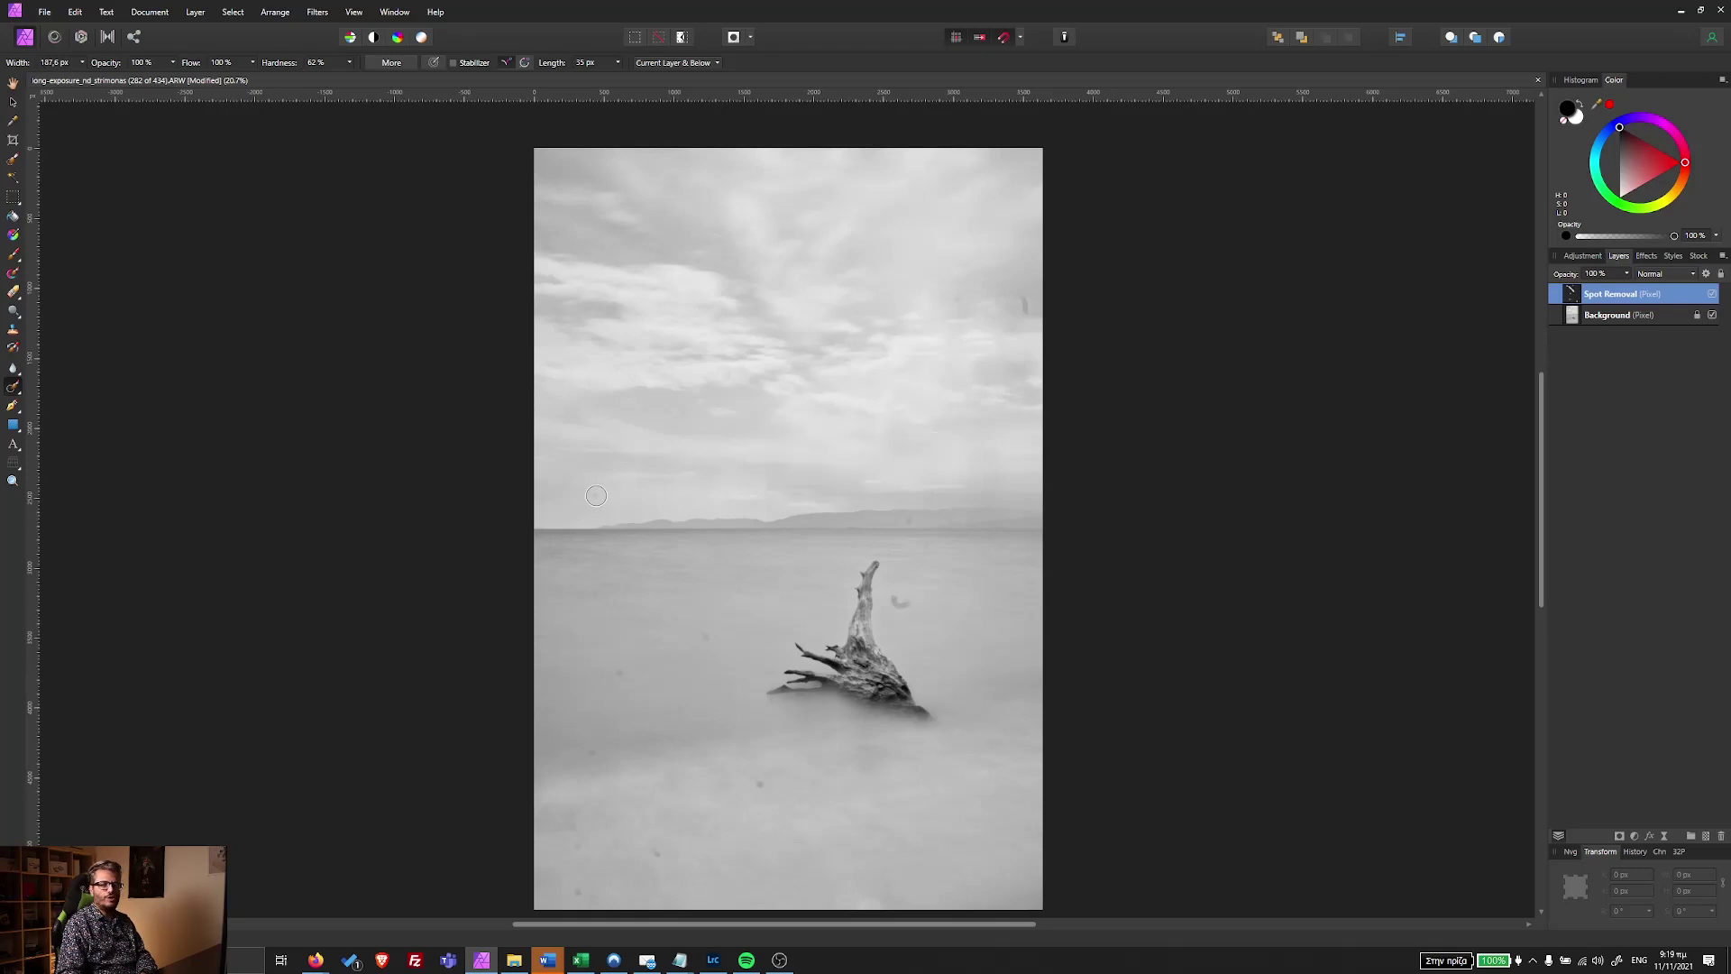
{"action": "left_click", "coordinate": [911, 518]}
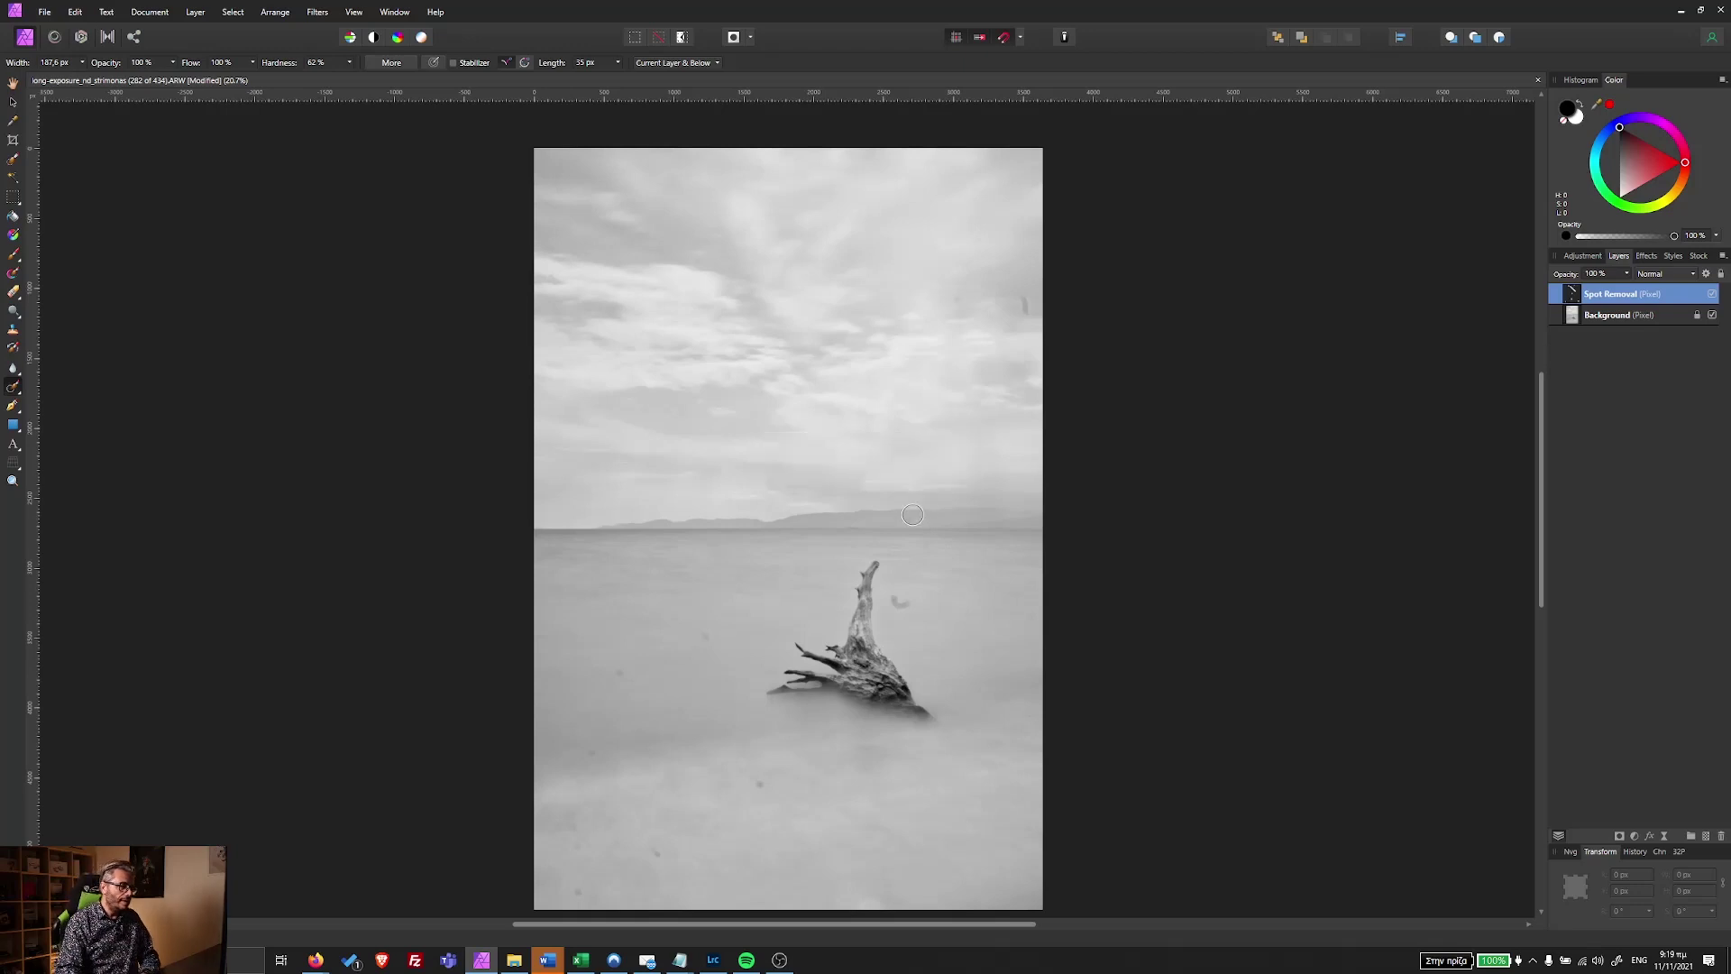
Heal the spot right of the driftwood, plus spots at the sky's right edge and upper sky.
{"action": "key", "text": "bracketleft"}
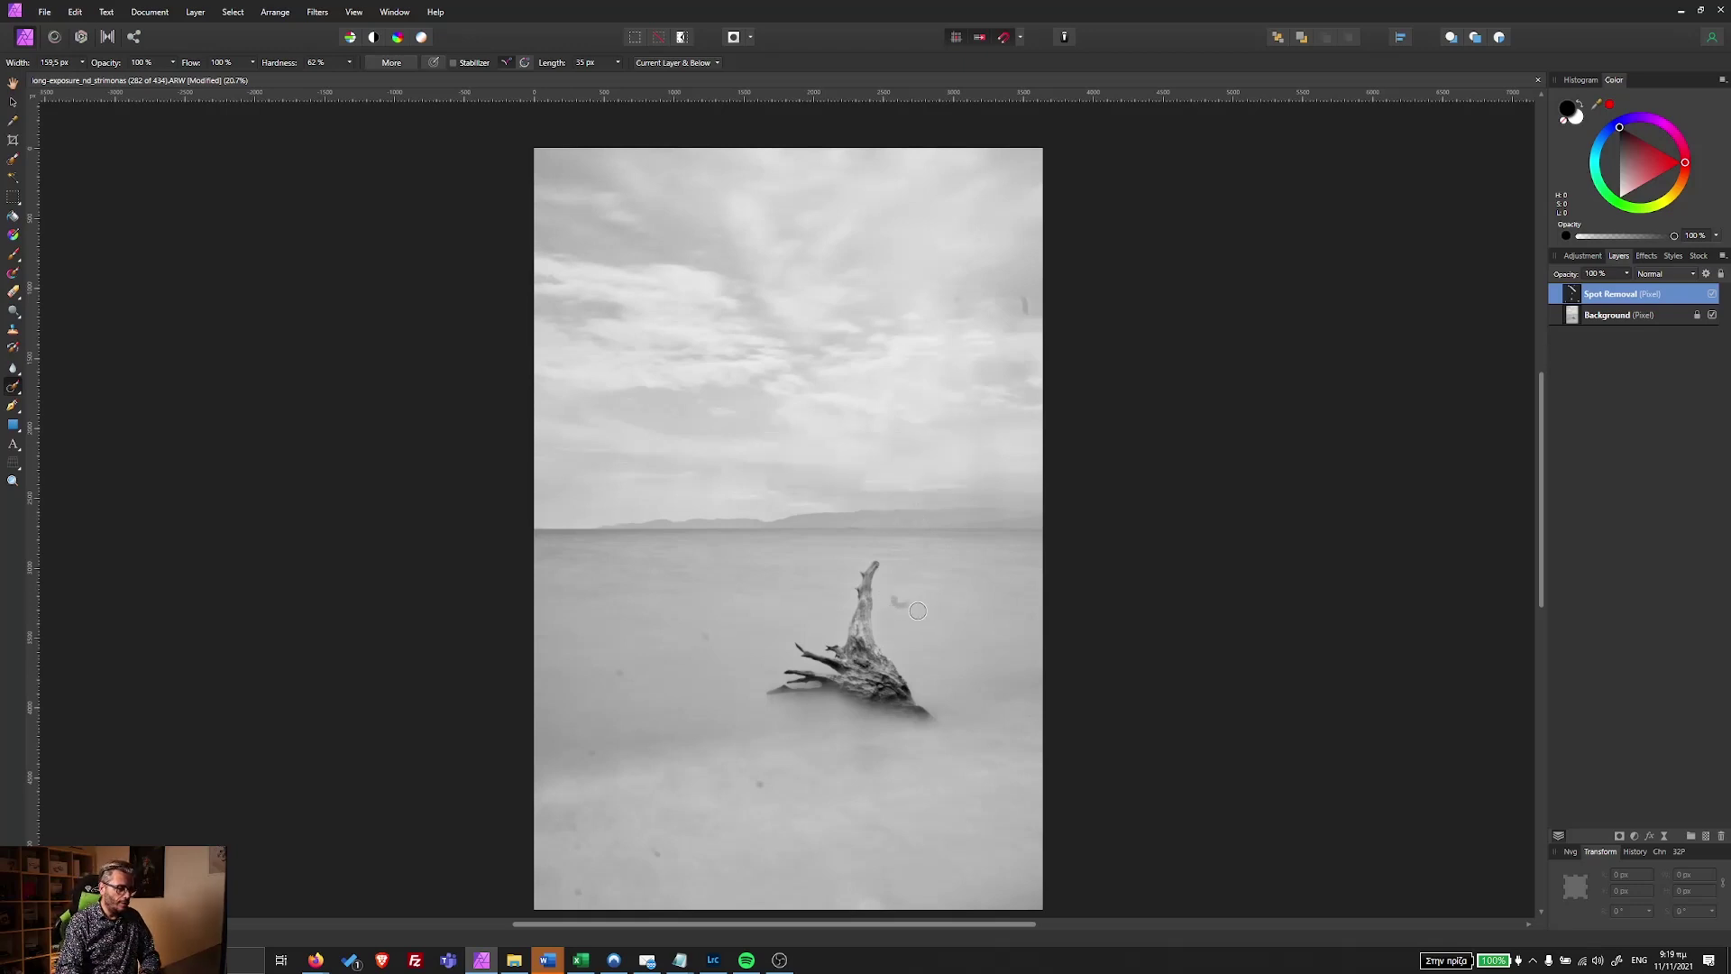
{"action": "left_click_drag", "start_coordinate": [900, 601], "coordinate": [906, 599]}
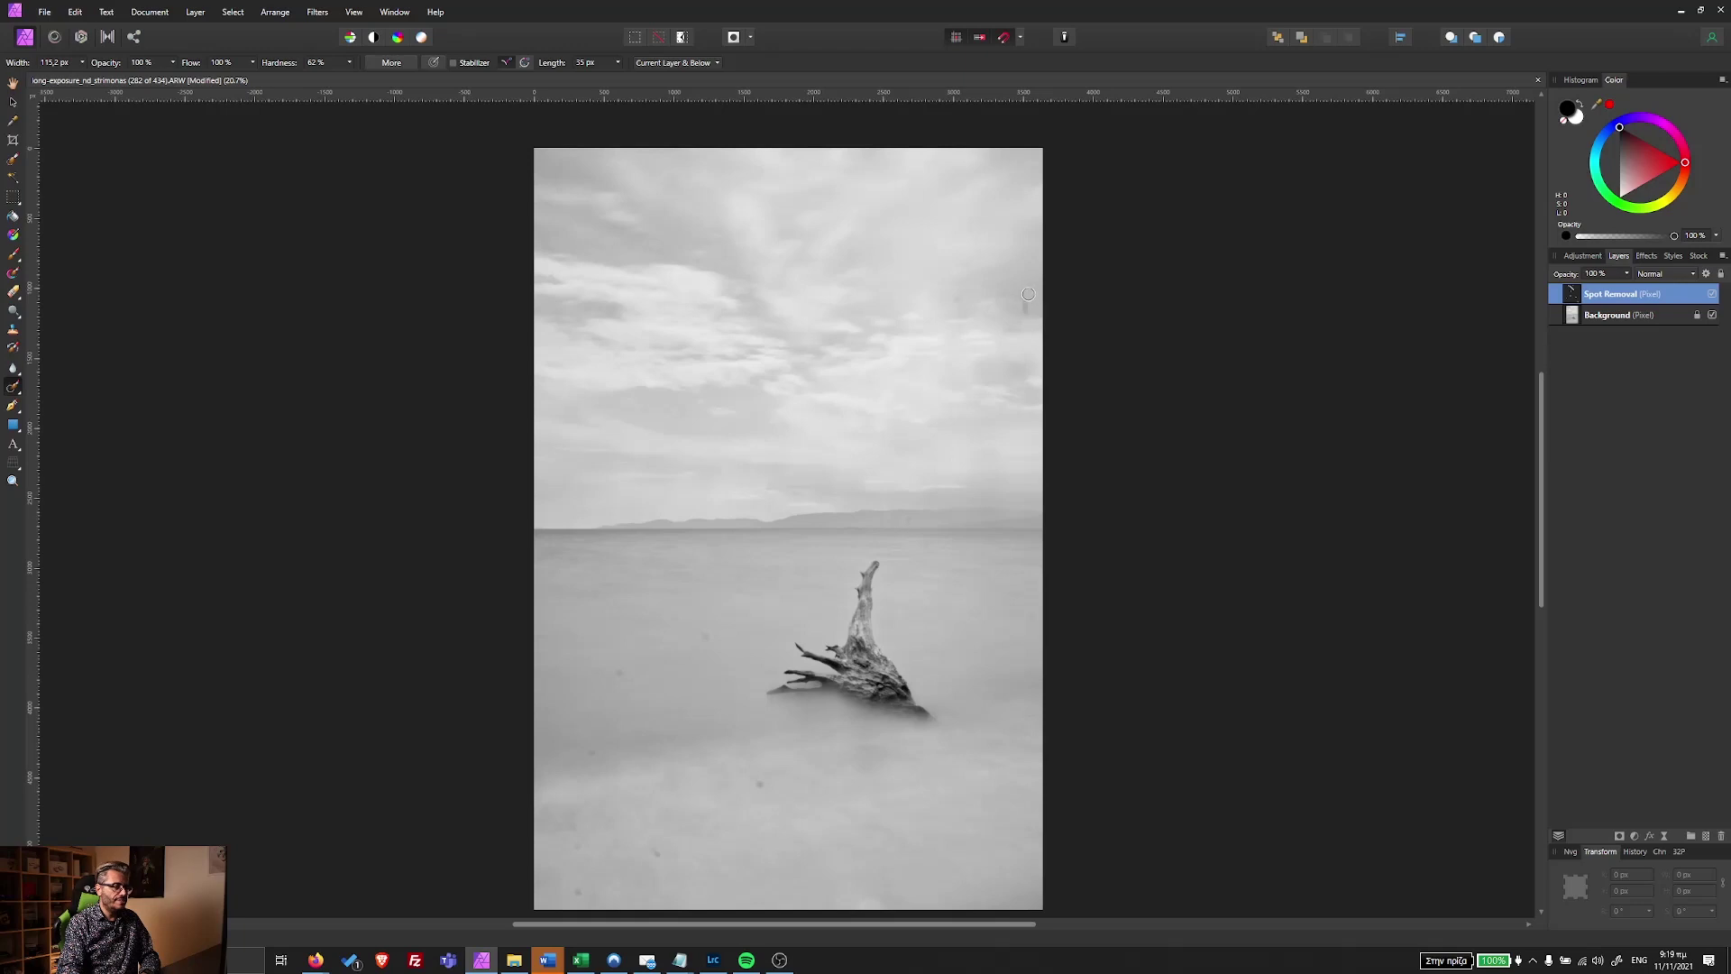
{"action": "key", "text": "bracketright"}
{"action": "key", "text": "bracketright"}
{"action": "key", "text": "bracketright"}
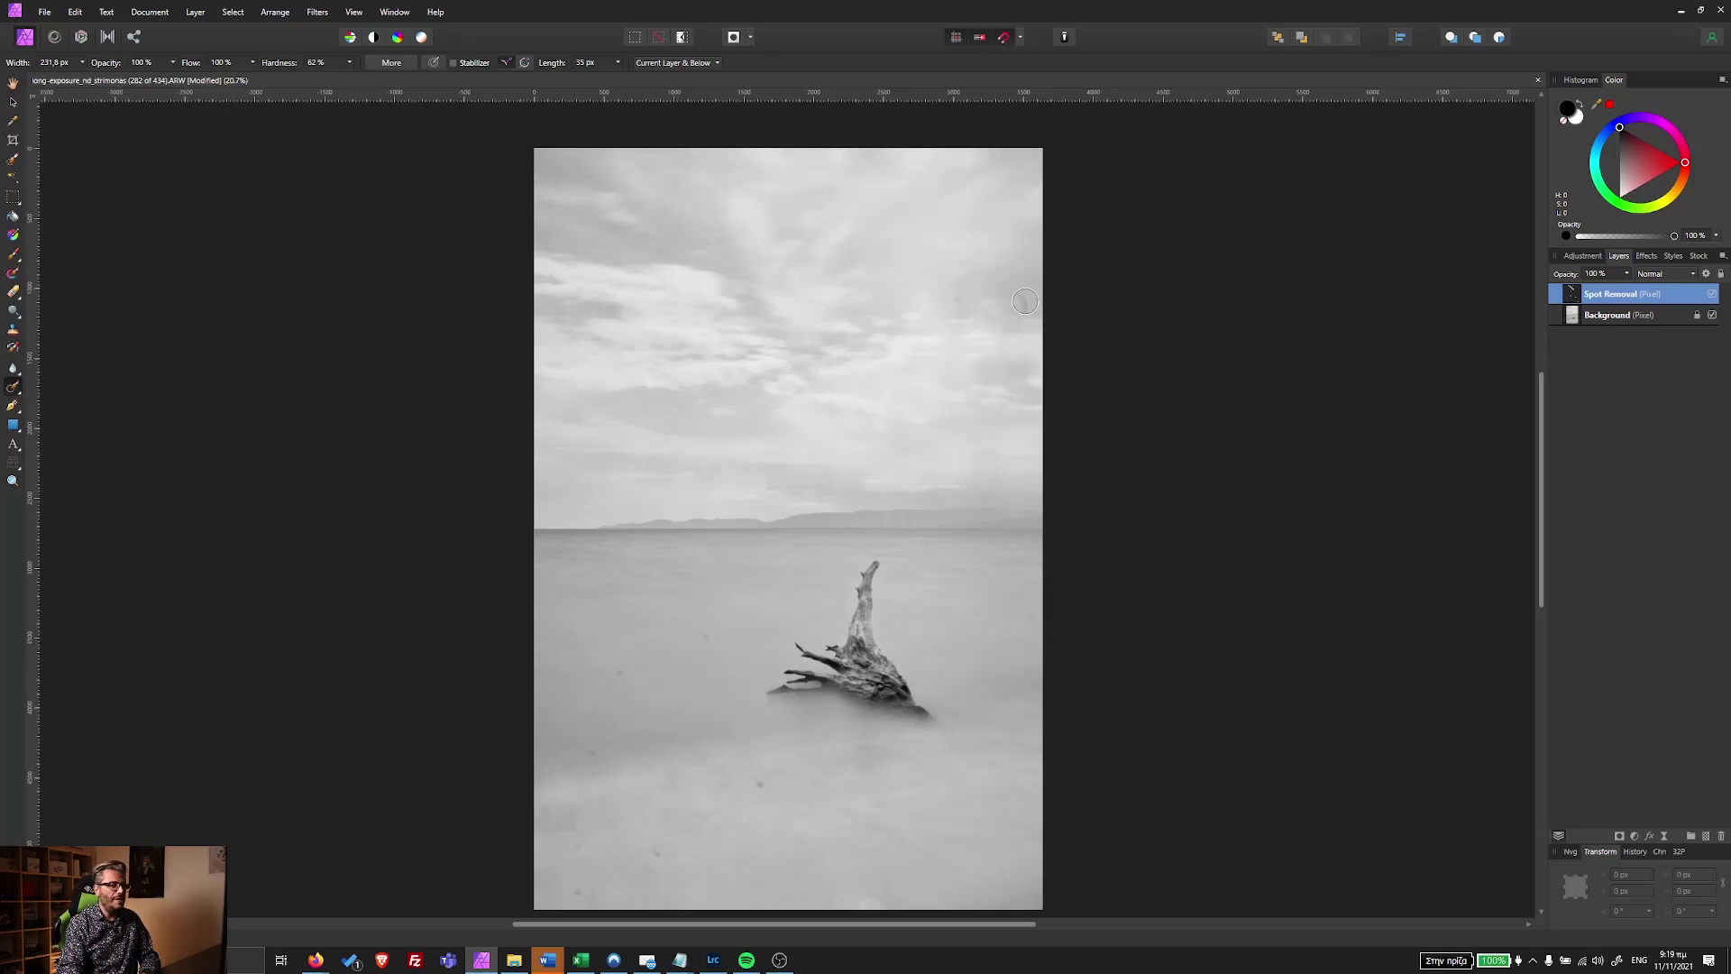
{"action": "left_click_drag", "start_coordinate": [1025, 316], "coordinate": [1023, 306]}
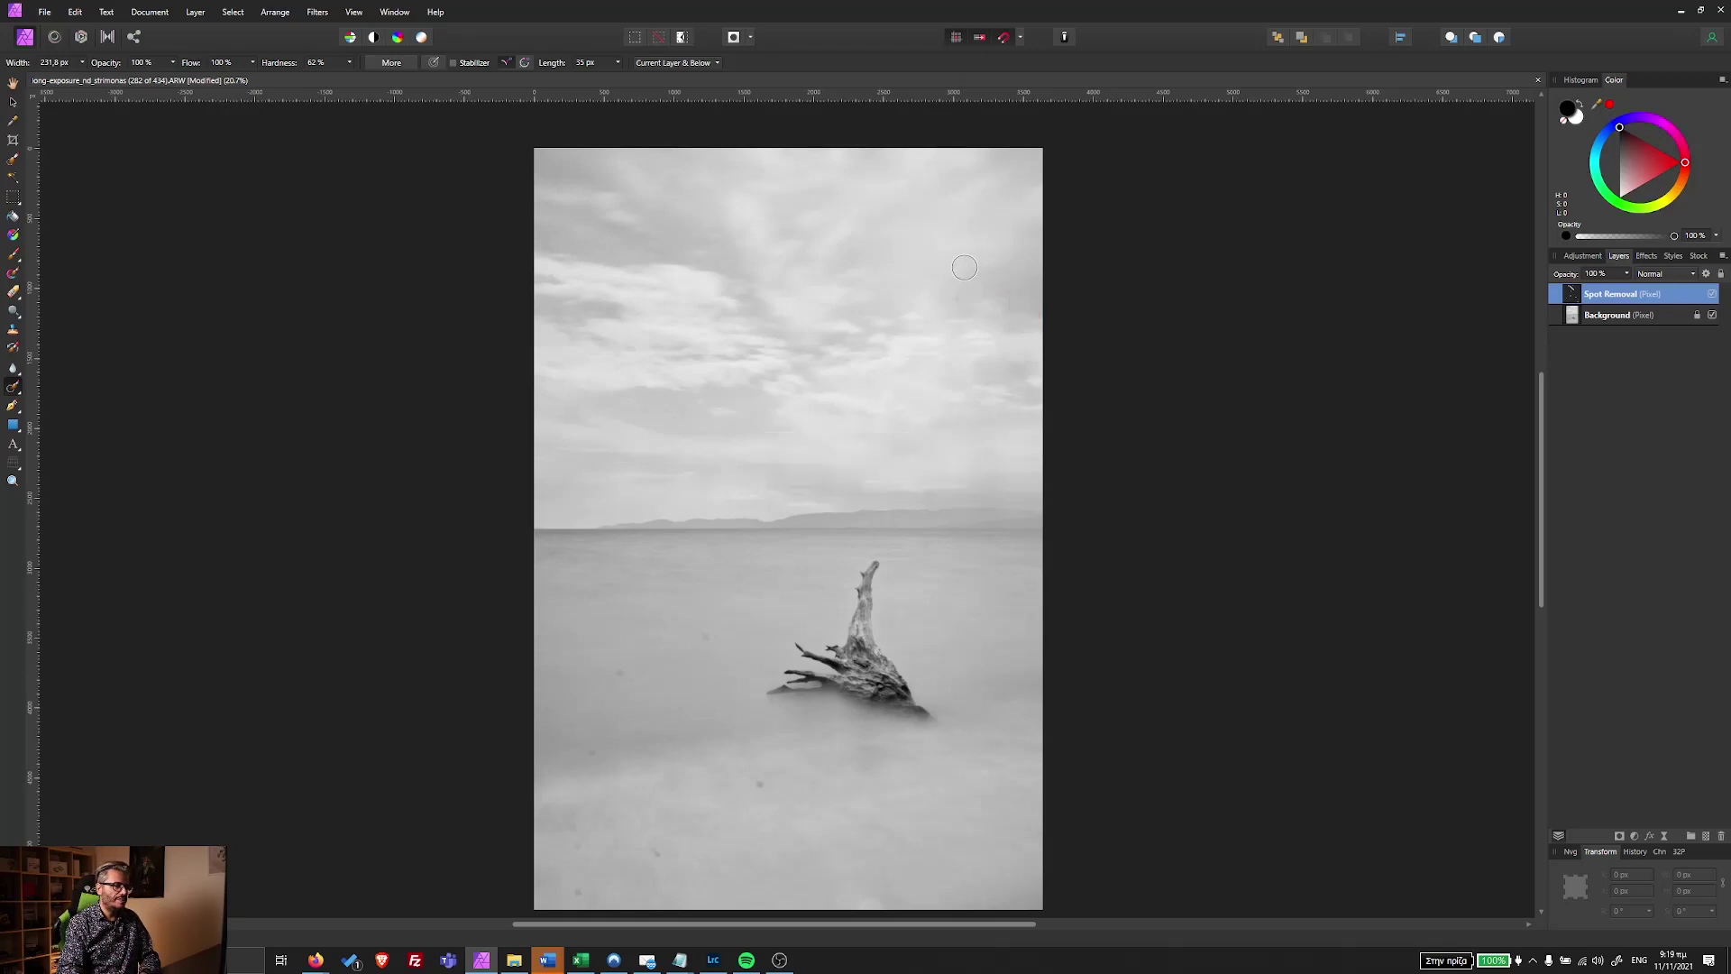
{"action": "left_click", "coordinate": [964, 267]}
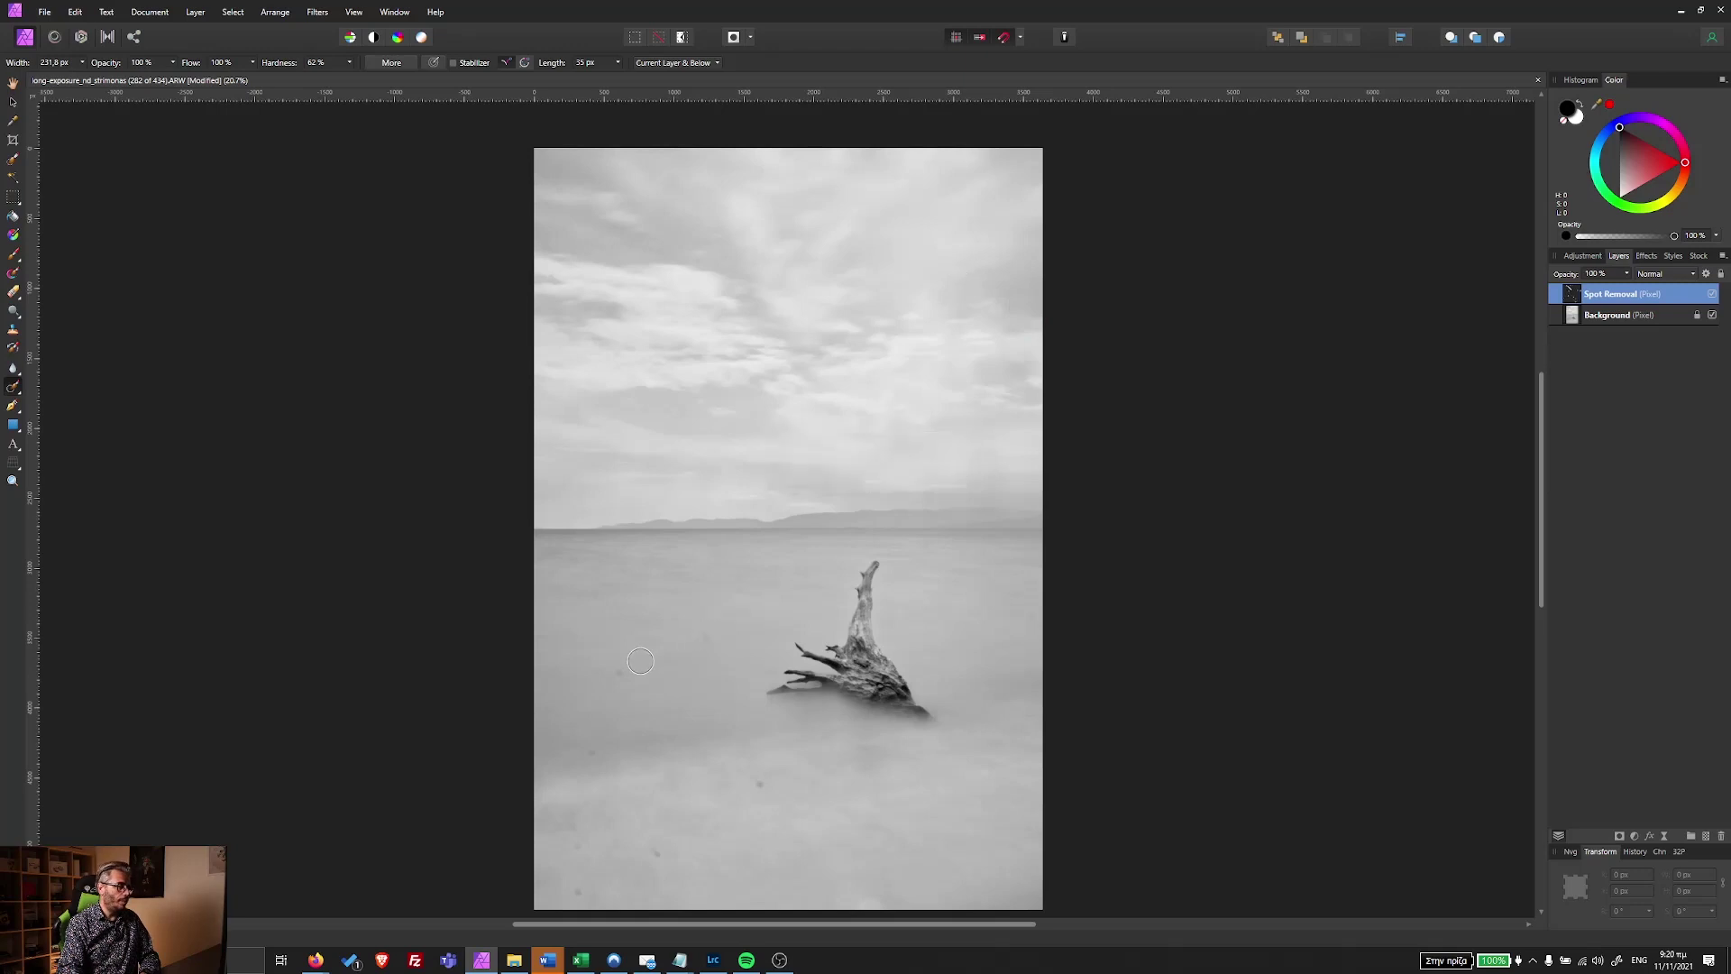
Heal several dust spots across the water and near the bottom of the photo.
{"action": "left_click", "coordinate": [622, 676]}
{"action": "key", "text": "bracketleft"}
{"action": "left_click", "coordinate": [650, 859]}
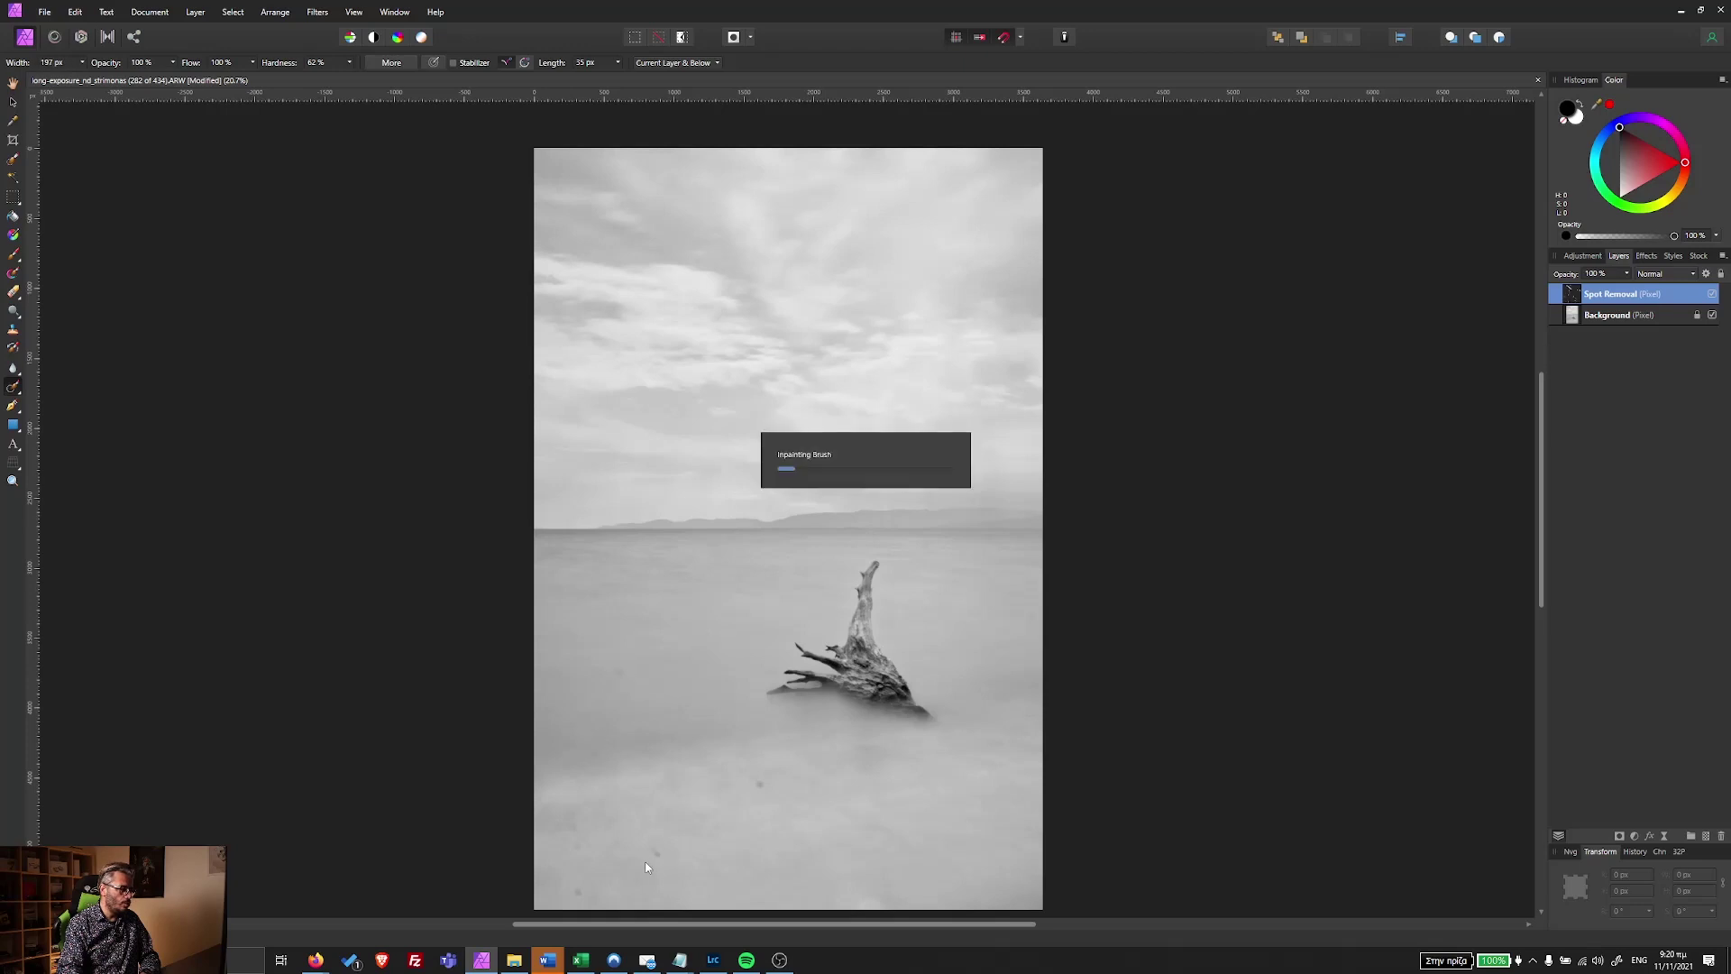
{"action": "left_click", "coordinate": [763, 785]}
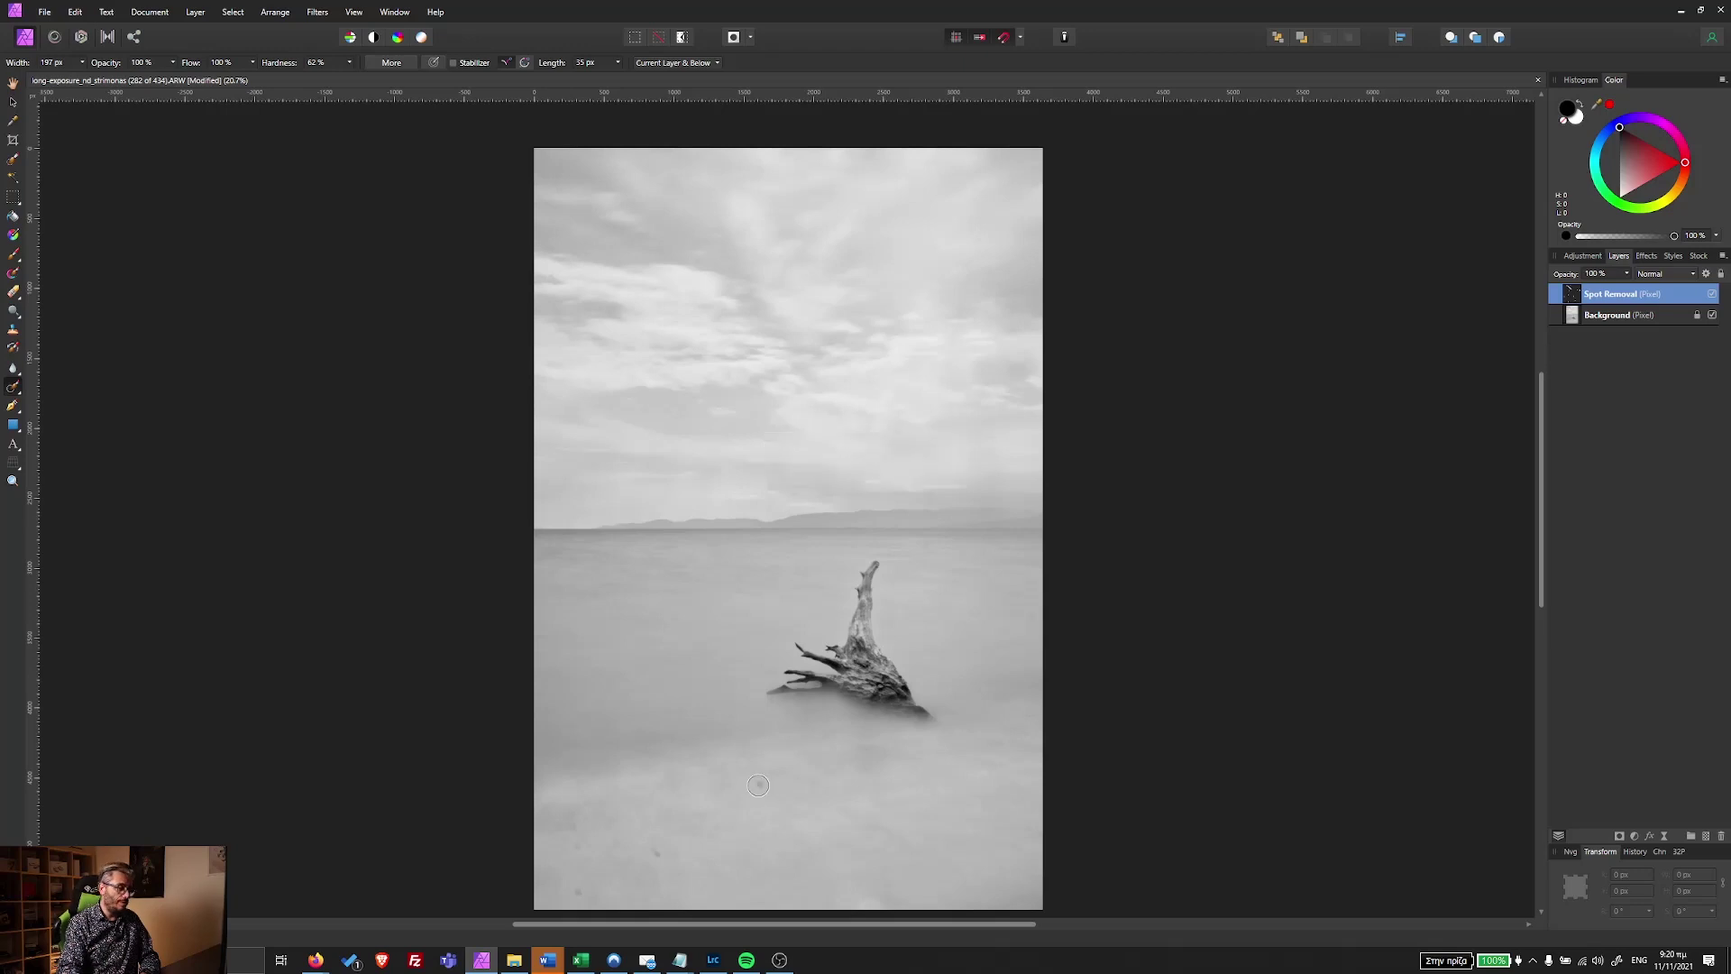
{"action": "left_click", "coordinate": [758, 786]}
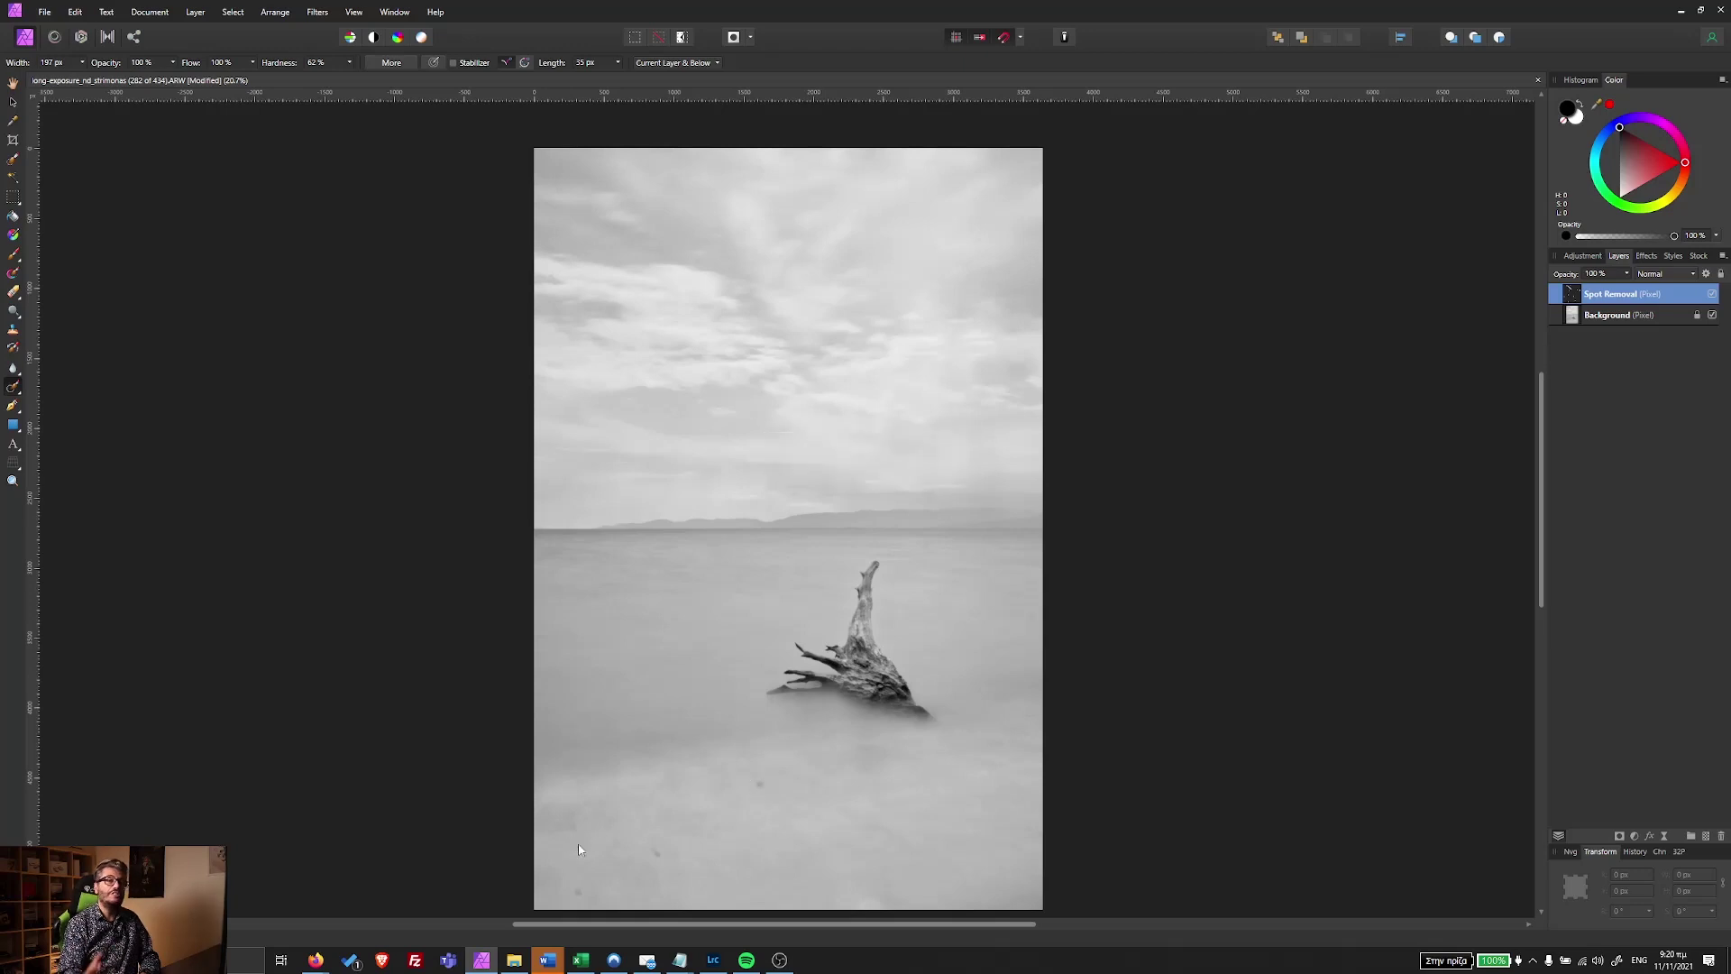
{"action": "left_click", "coordinate": [685, 289], "text": "shift"}
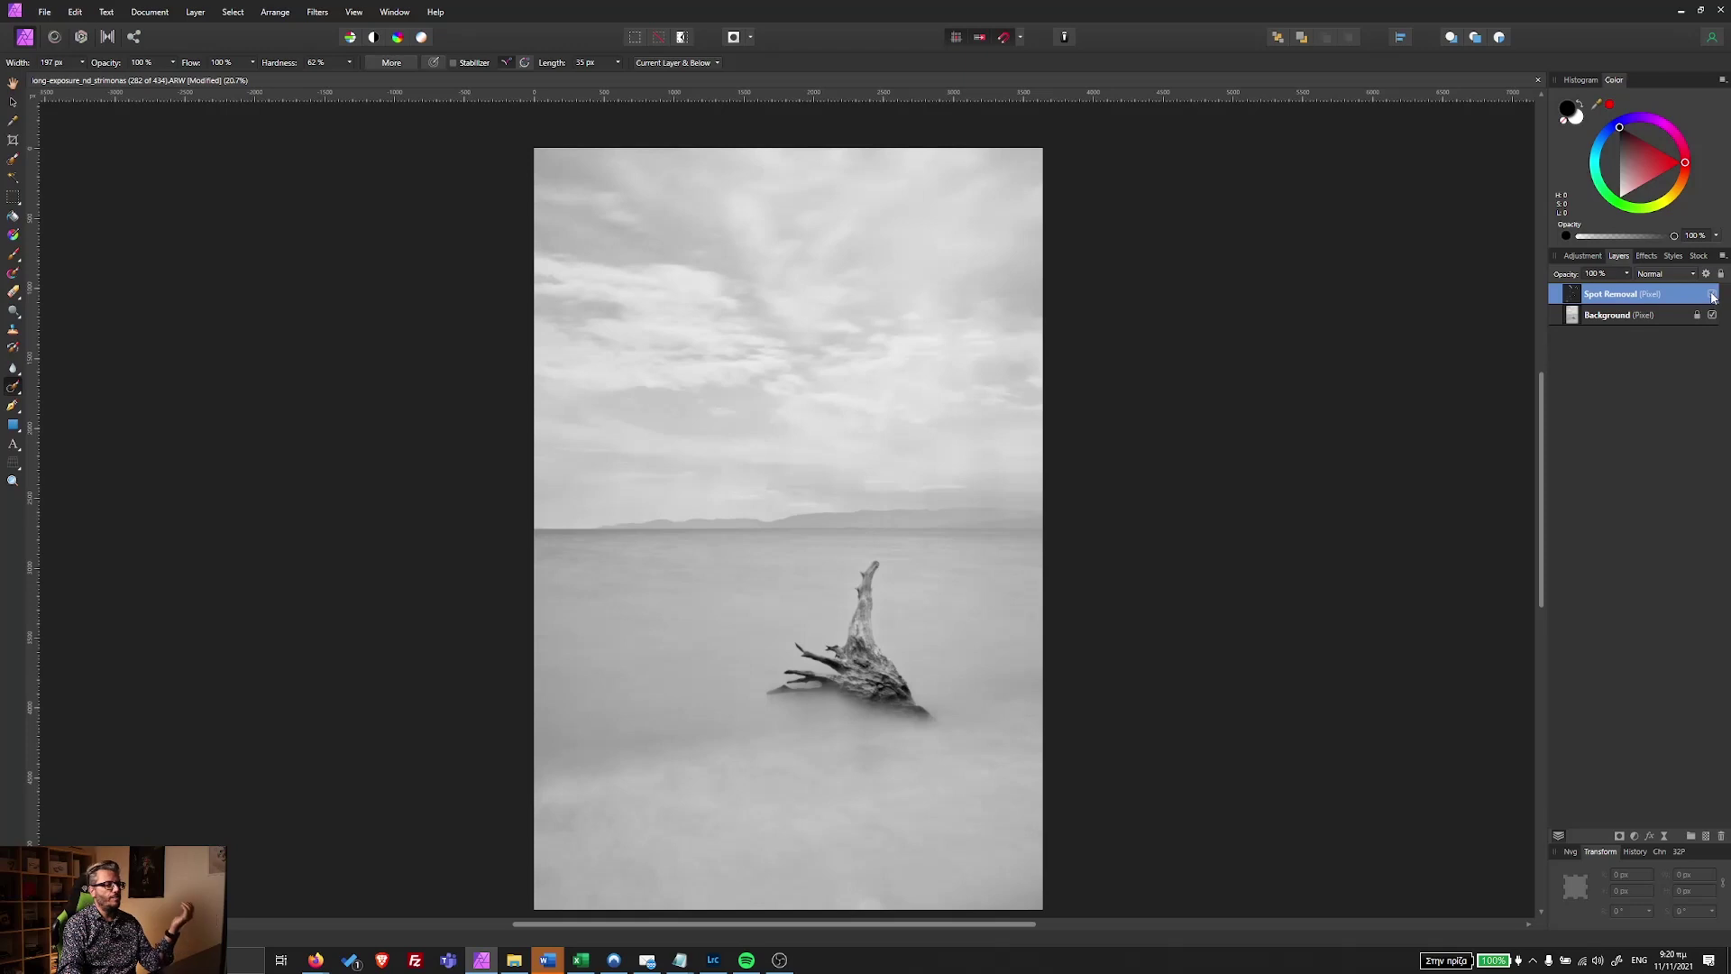
Toggle Spot Removal to compare before and after, leave it visible, and bring up the adjustments list.
{"action": "left_click", "coordinate": [1712, 296]}
{"action": "left_click", "coordinate": [1712, 296]}
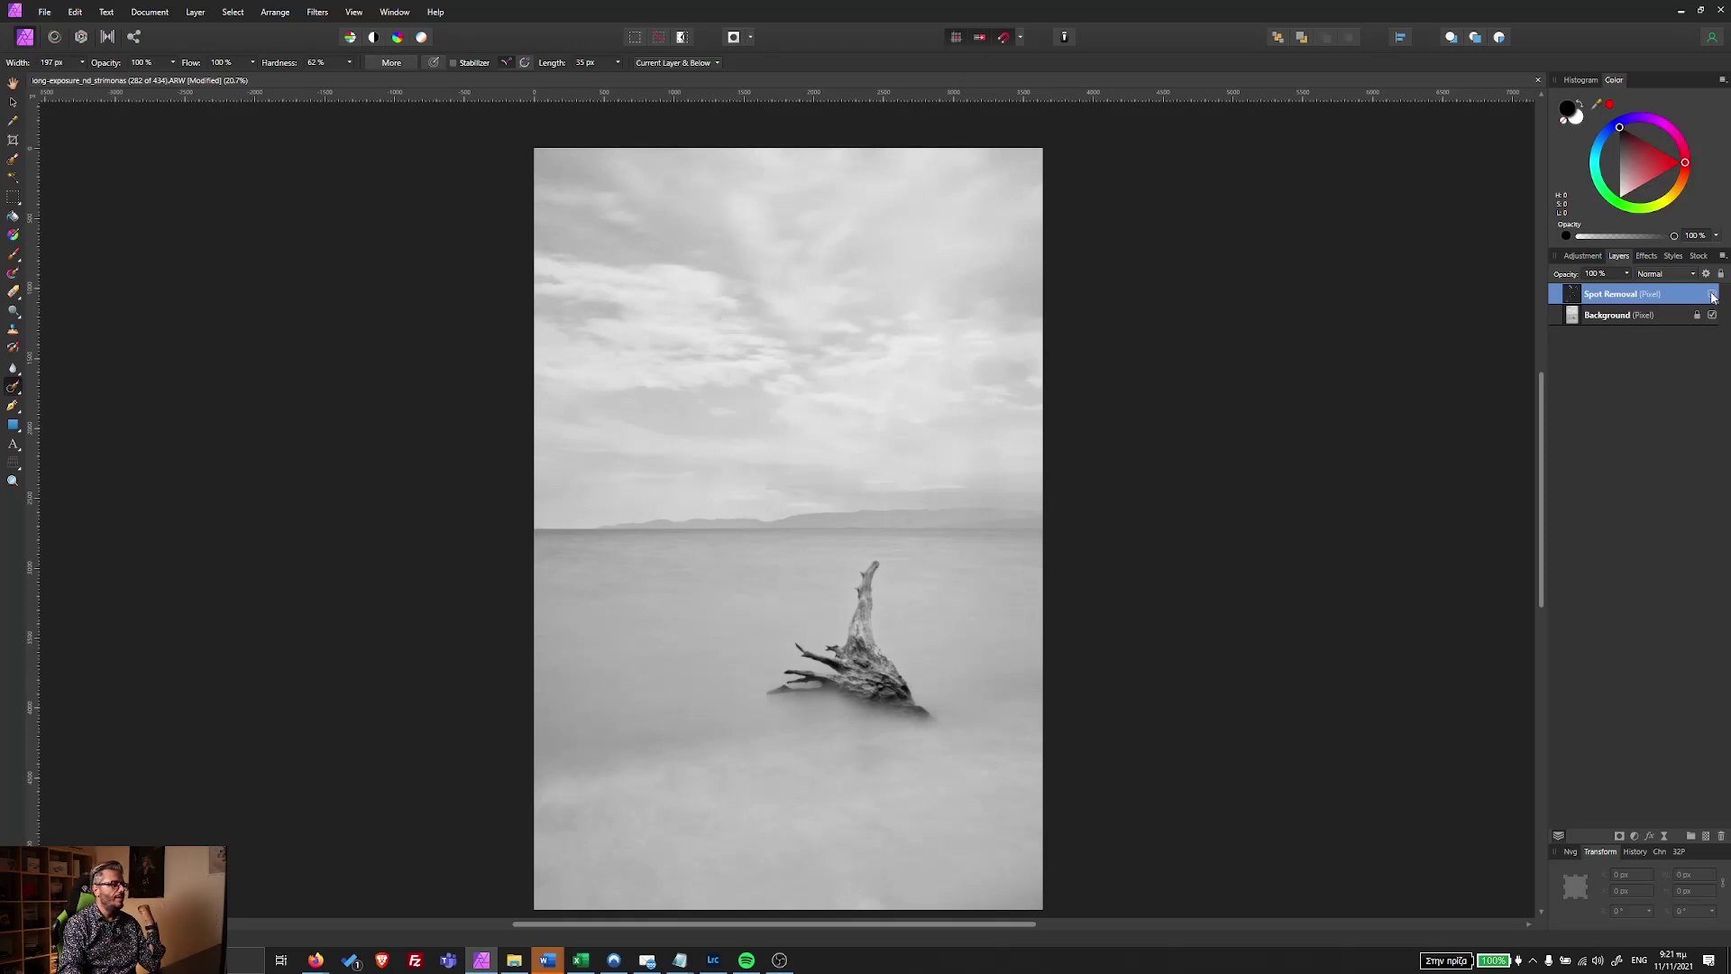
{"action": "left_click", "coordinate": [1713, 296]}
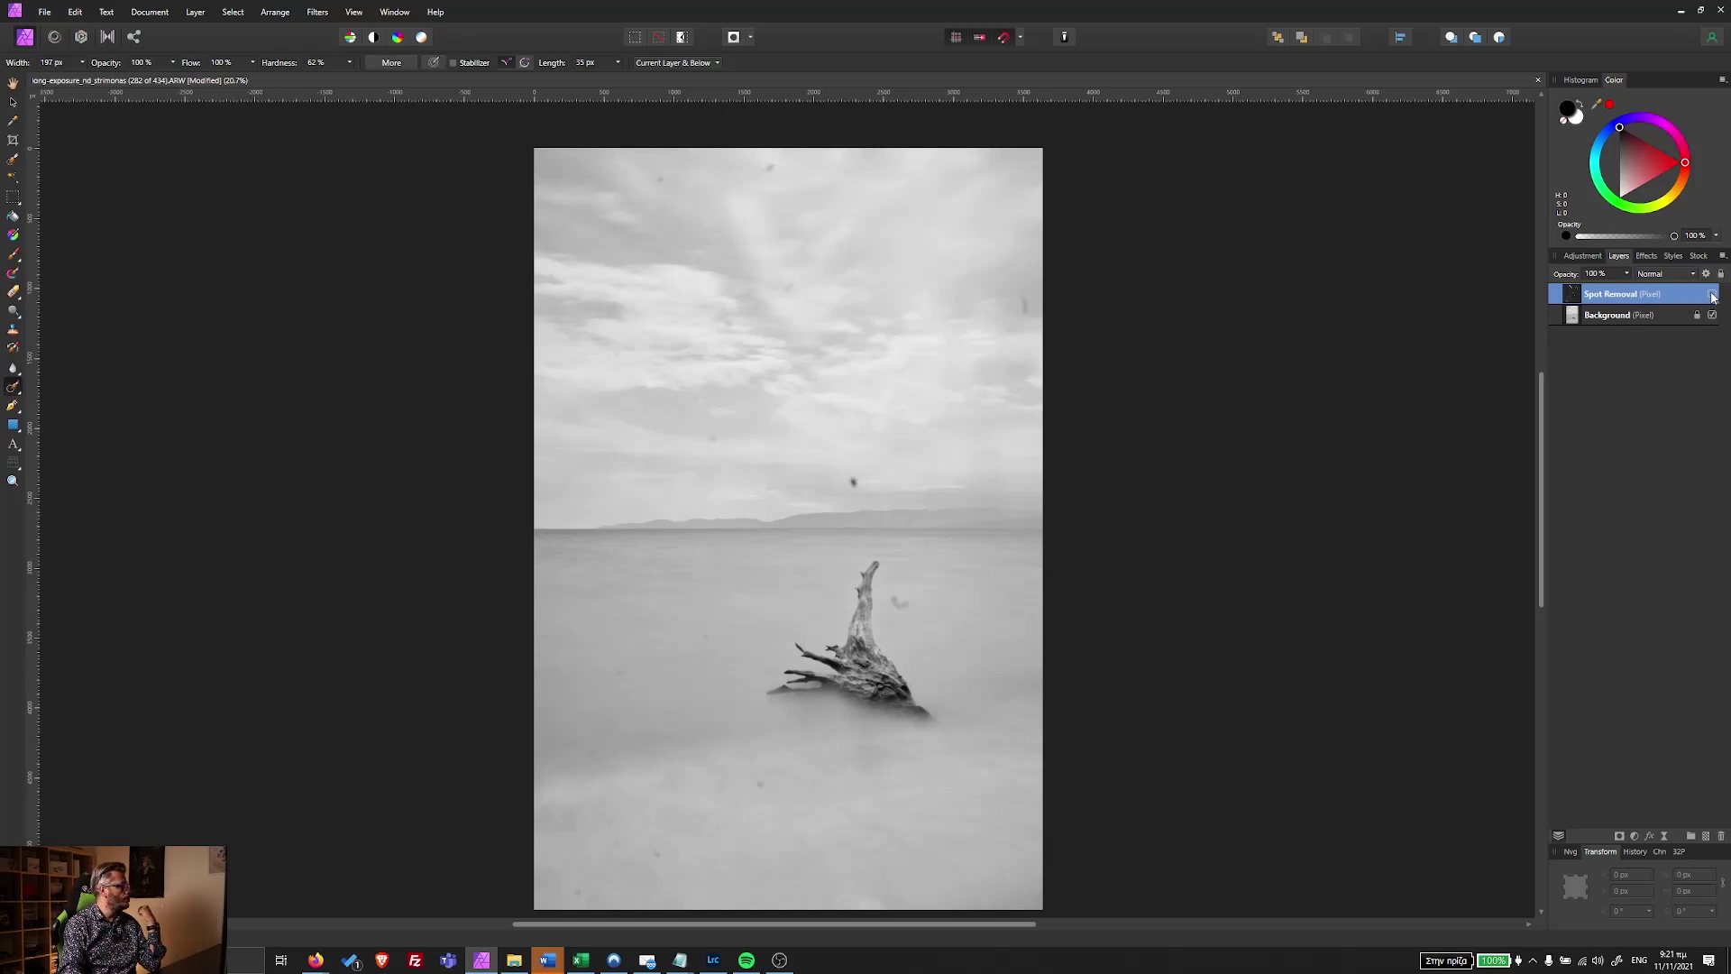
{"action": "left_click", "coordinate": [1712, 296]}
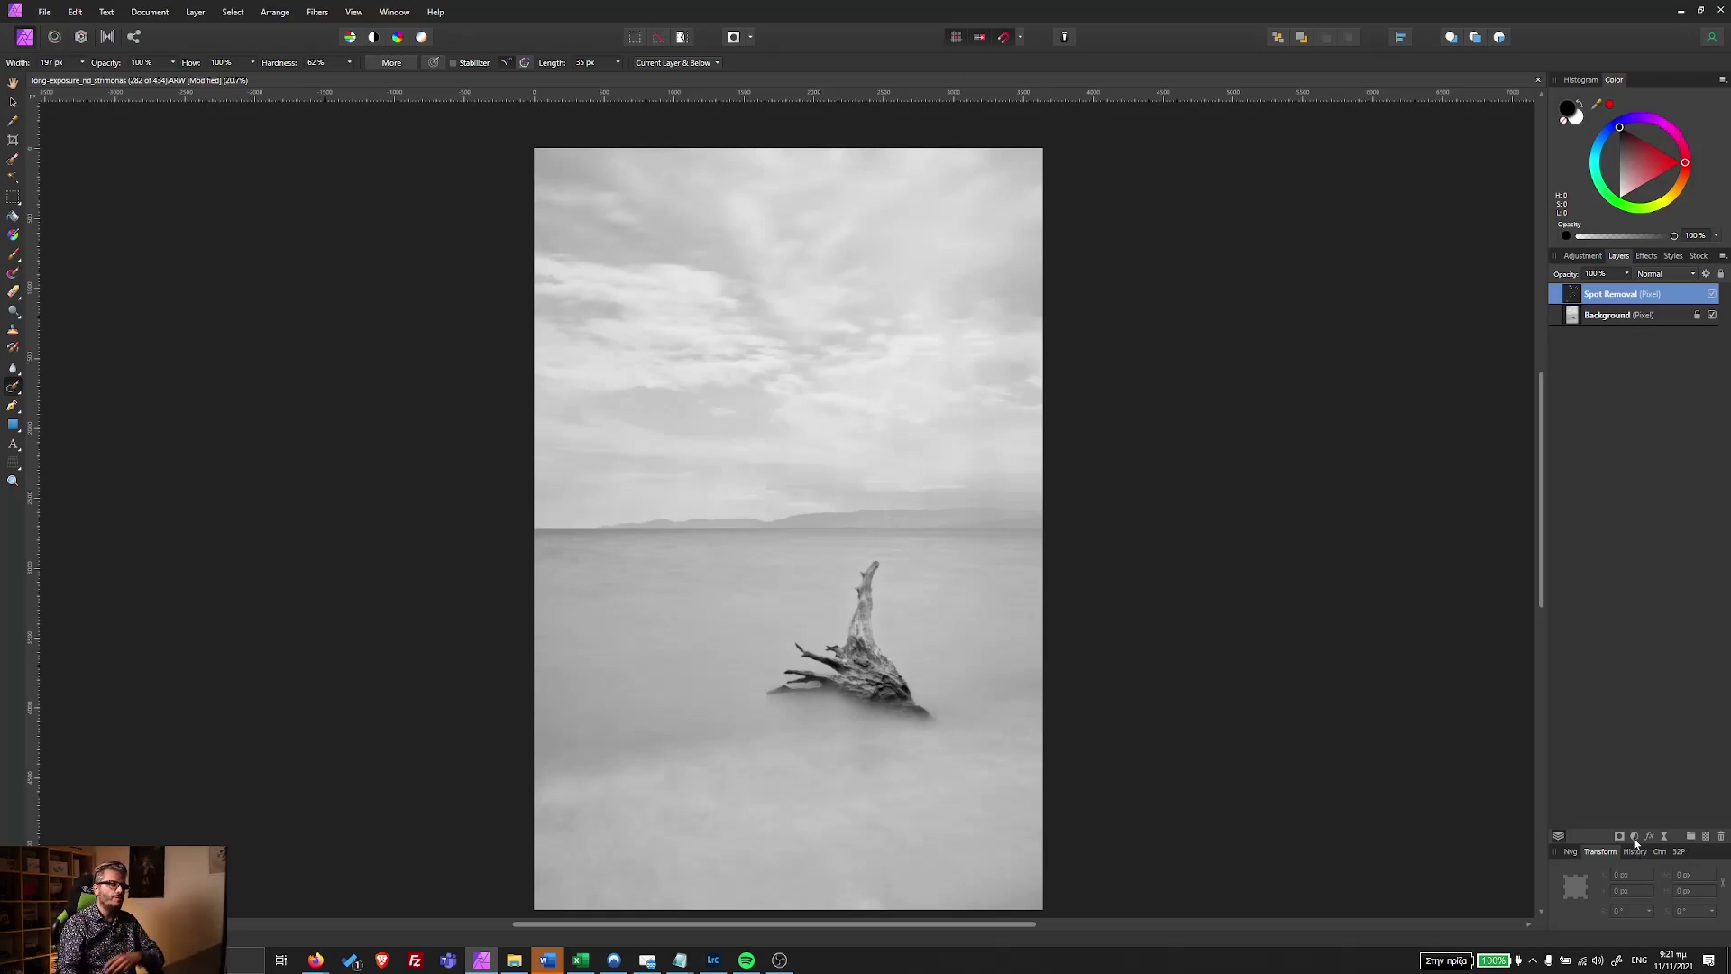
{"action": "left_click", "coordinate": [1635, 838]}
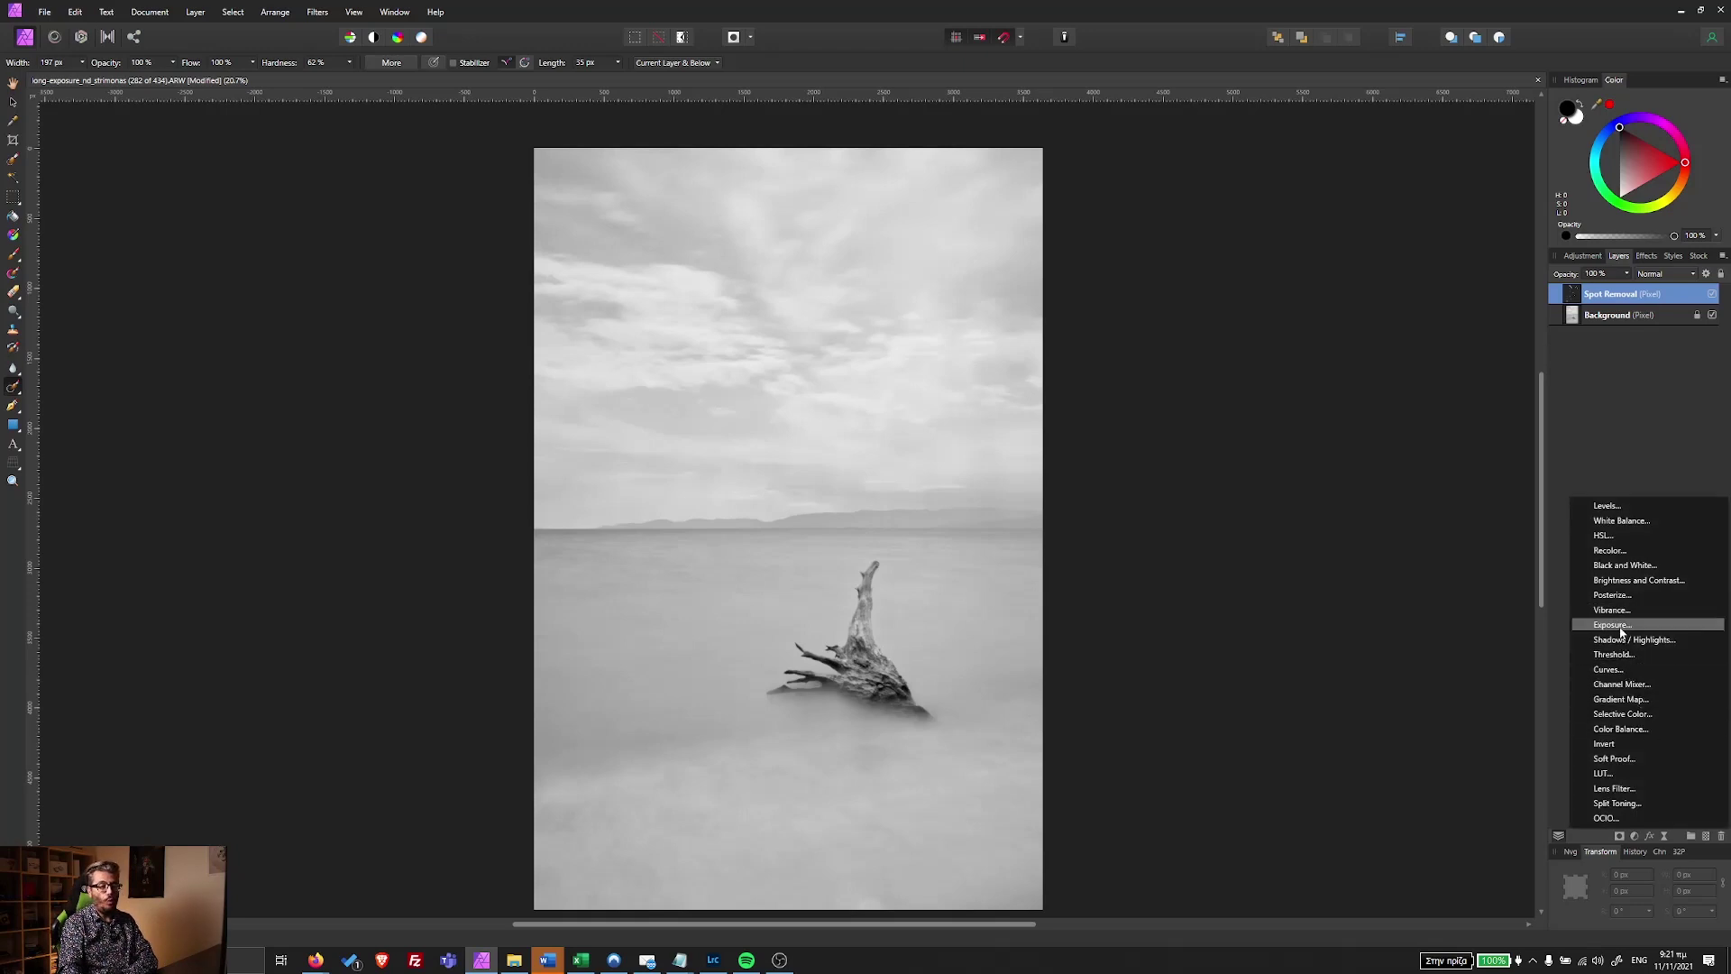
Add an Exposure adjustment at about -2.6 and invert its mask to hide the darkening.
{"action": "left_click", "coordinate": [1618, 625]}
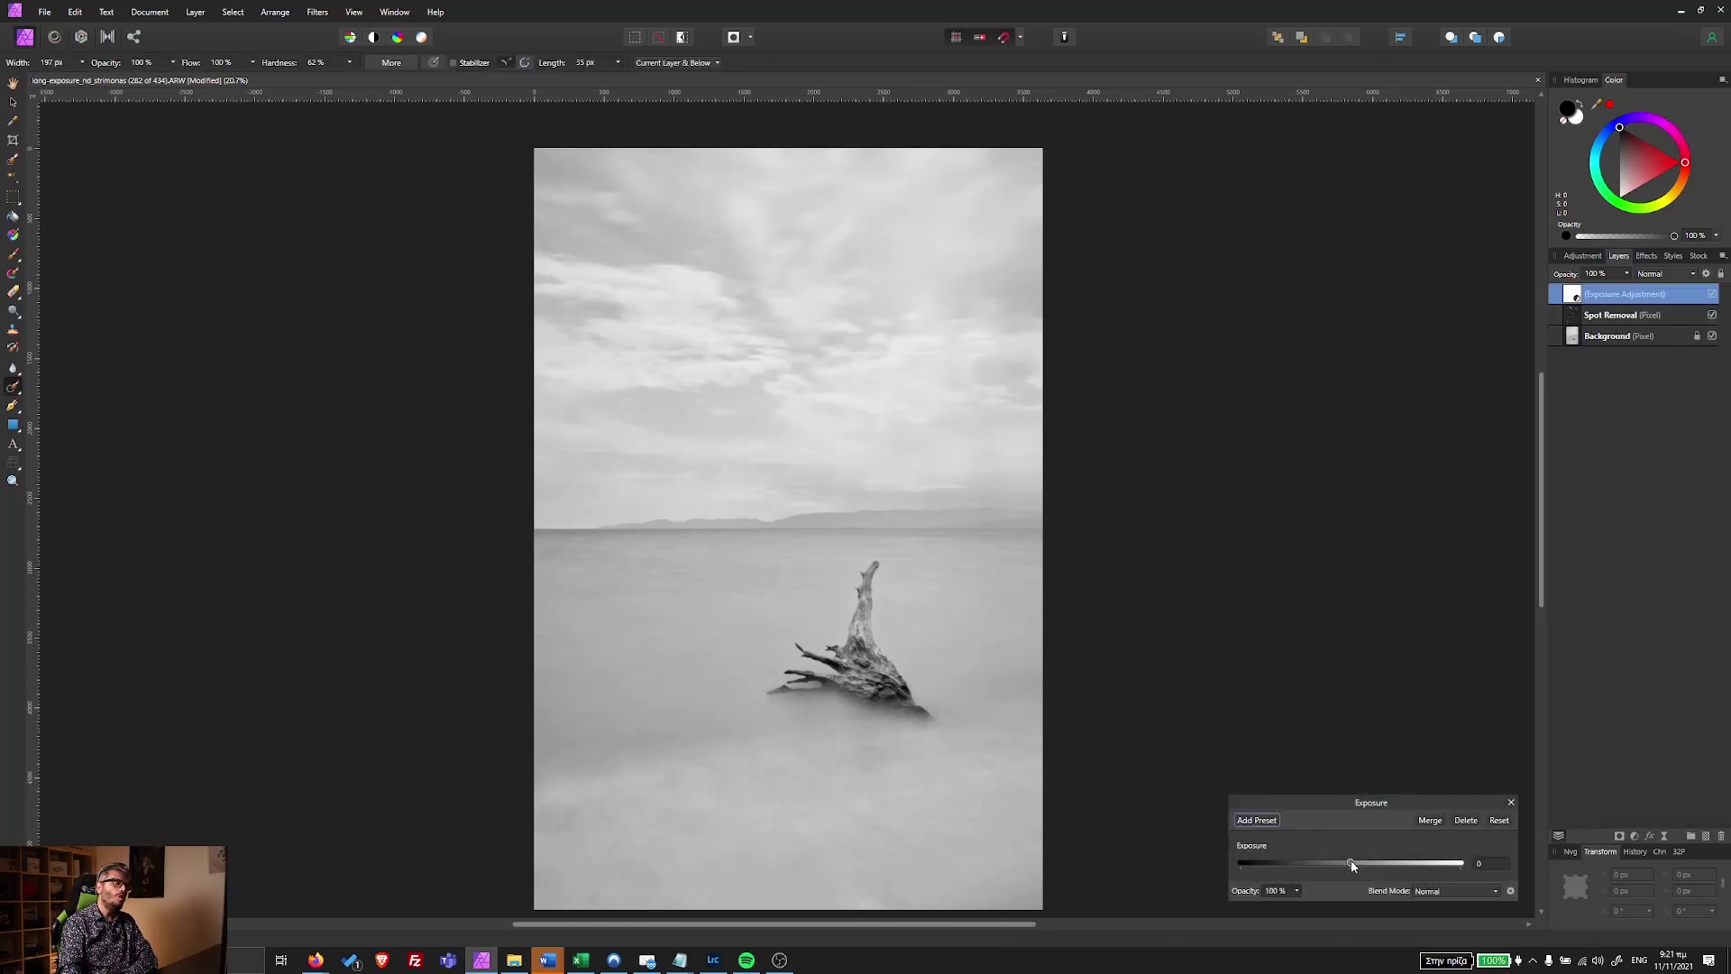
{"action": "left_click_drag", "start_coordinate": [1352, 866], "coordinate": [1338, 866]}
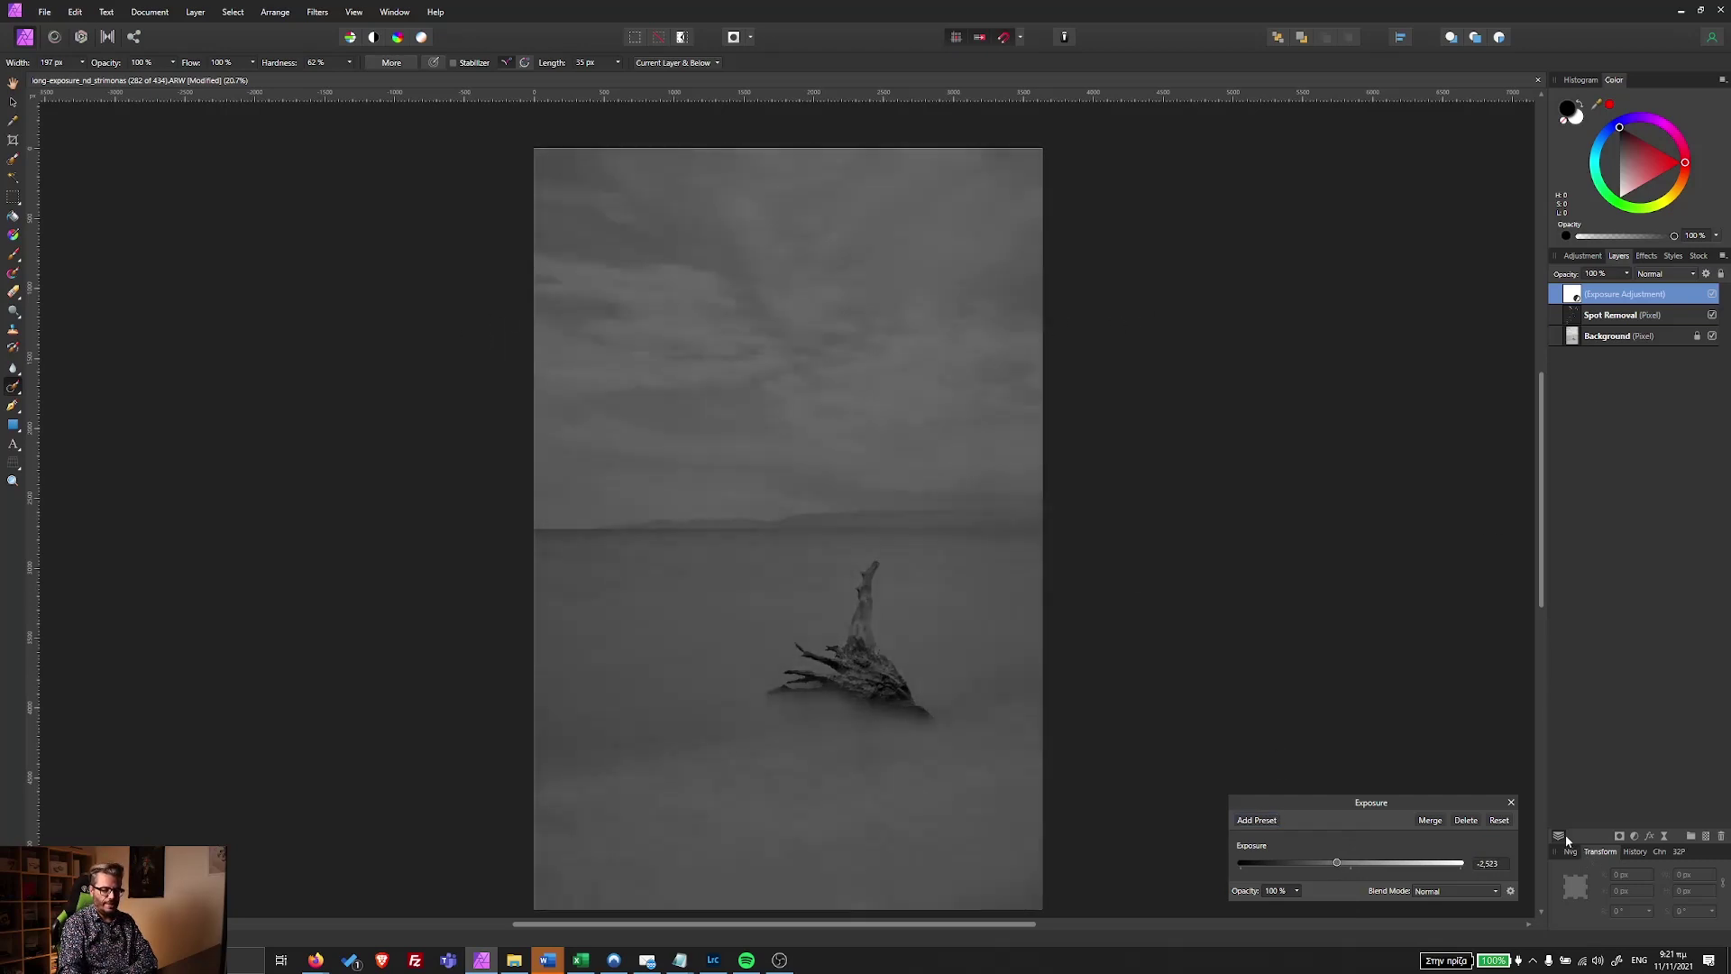
{"action": "left_click", "coordinate": [1511, 804]}
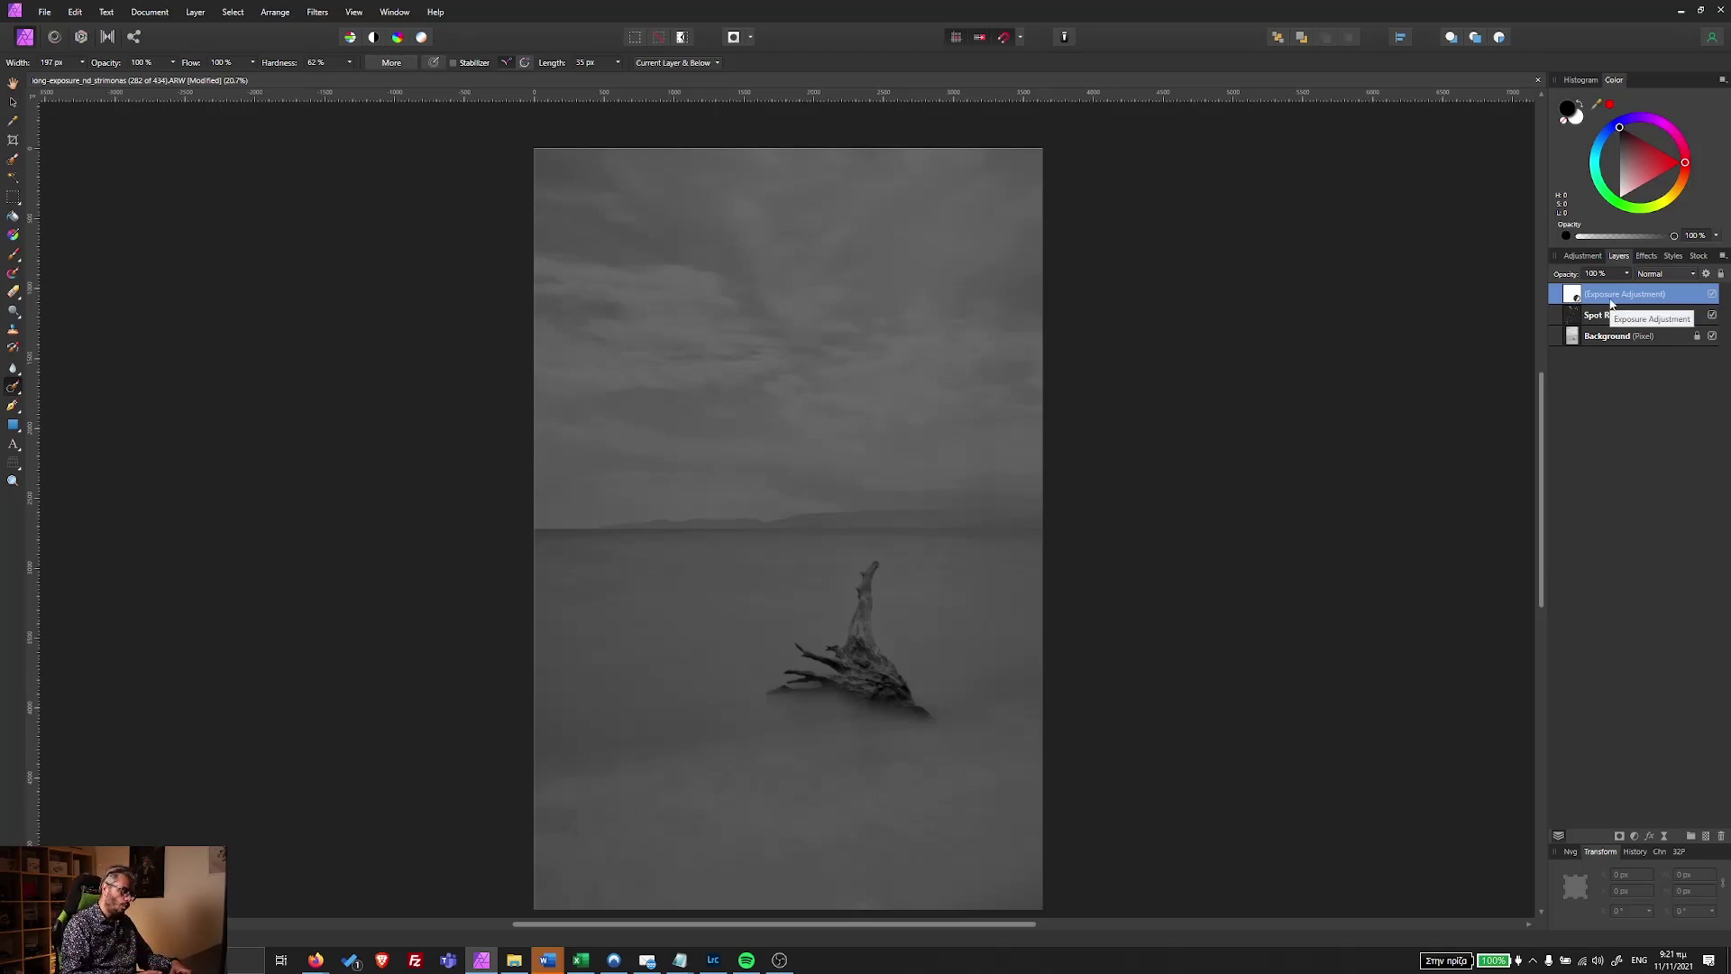
{"action": "key", "text": "ctrl+i"}
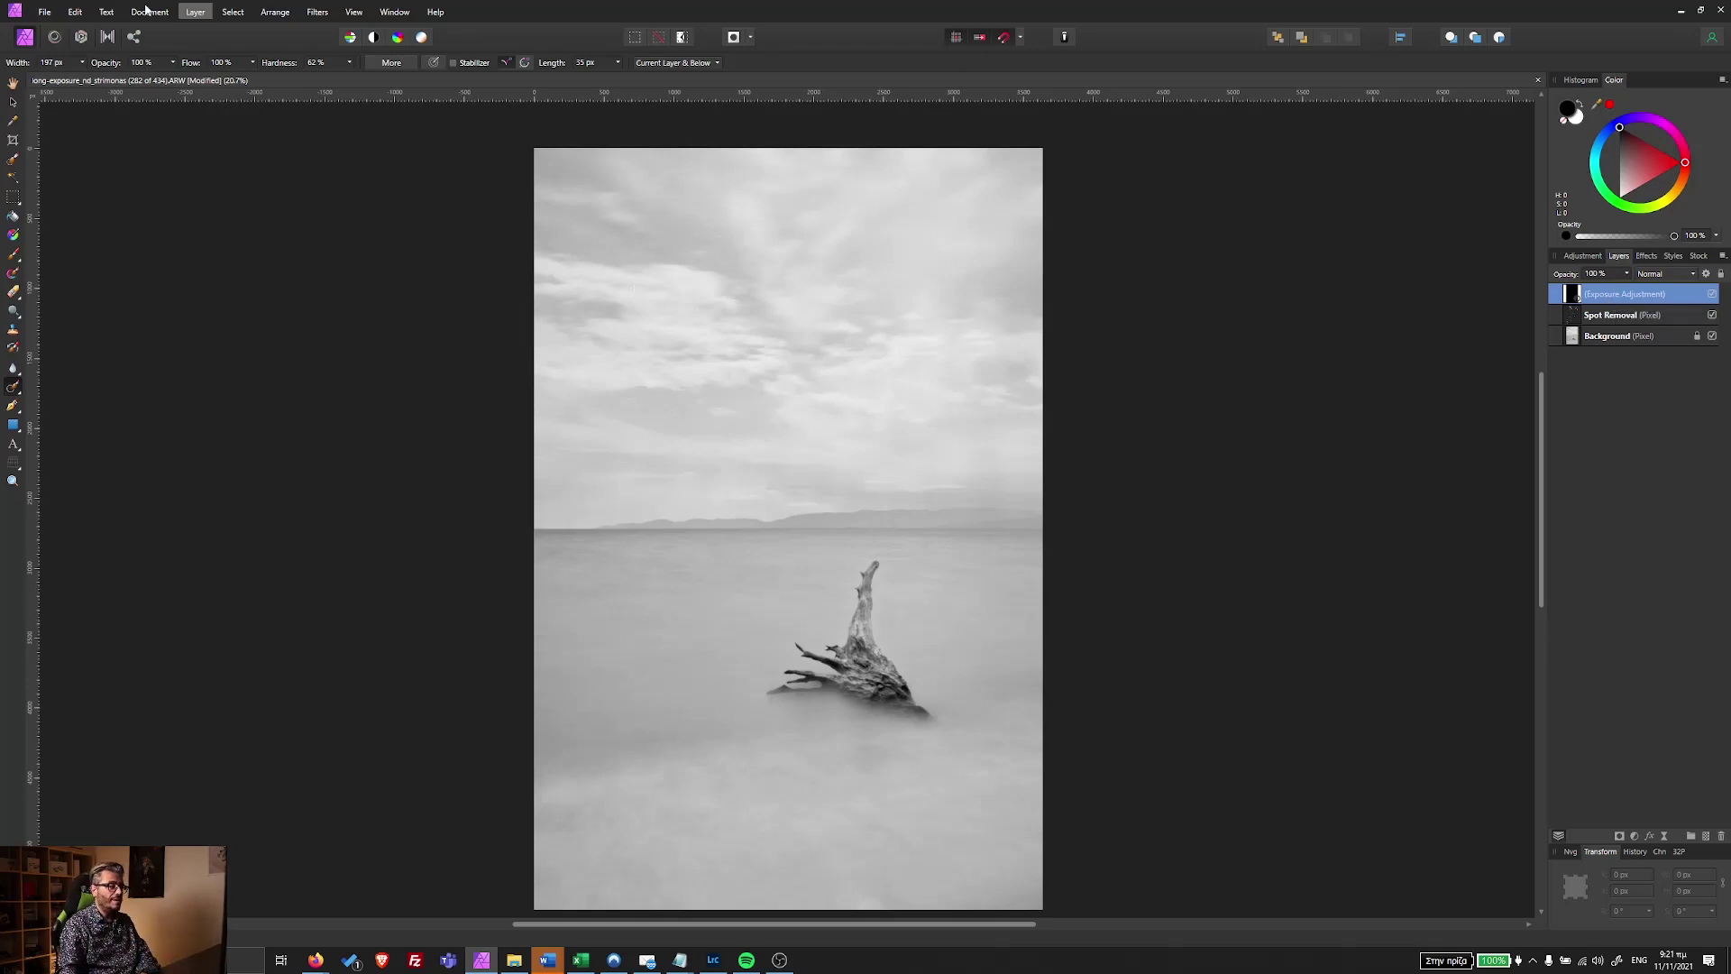
Paint the Exposure mask along the top sky, right edge and bottom edge with a small brush.
{"action": "left_click", "coordinate": [18, 257]}
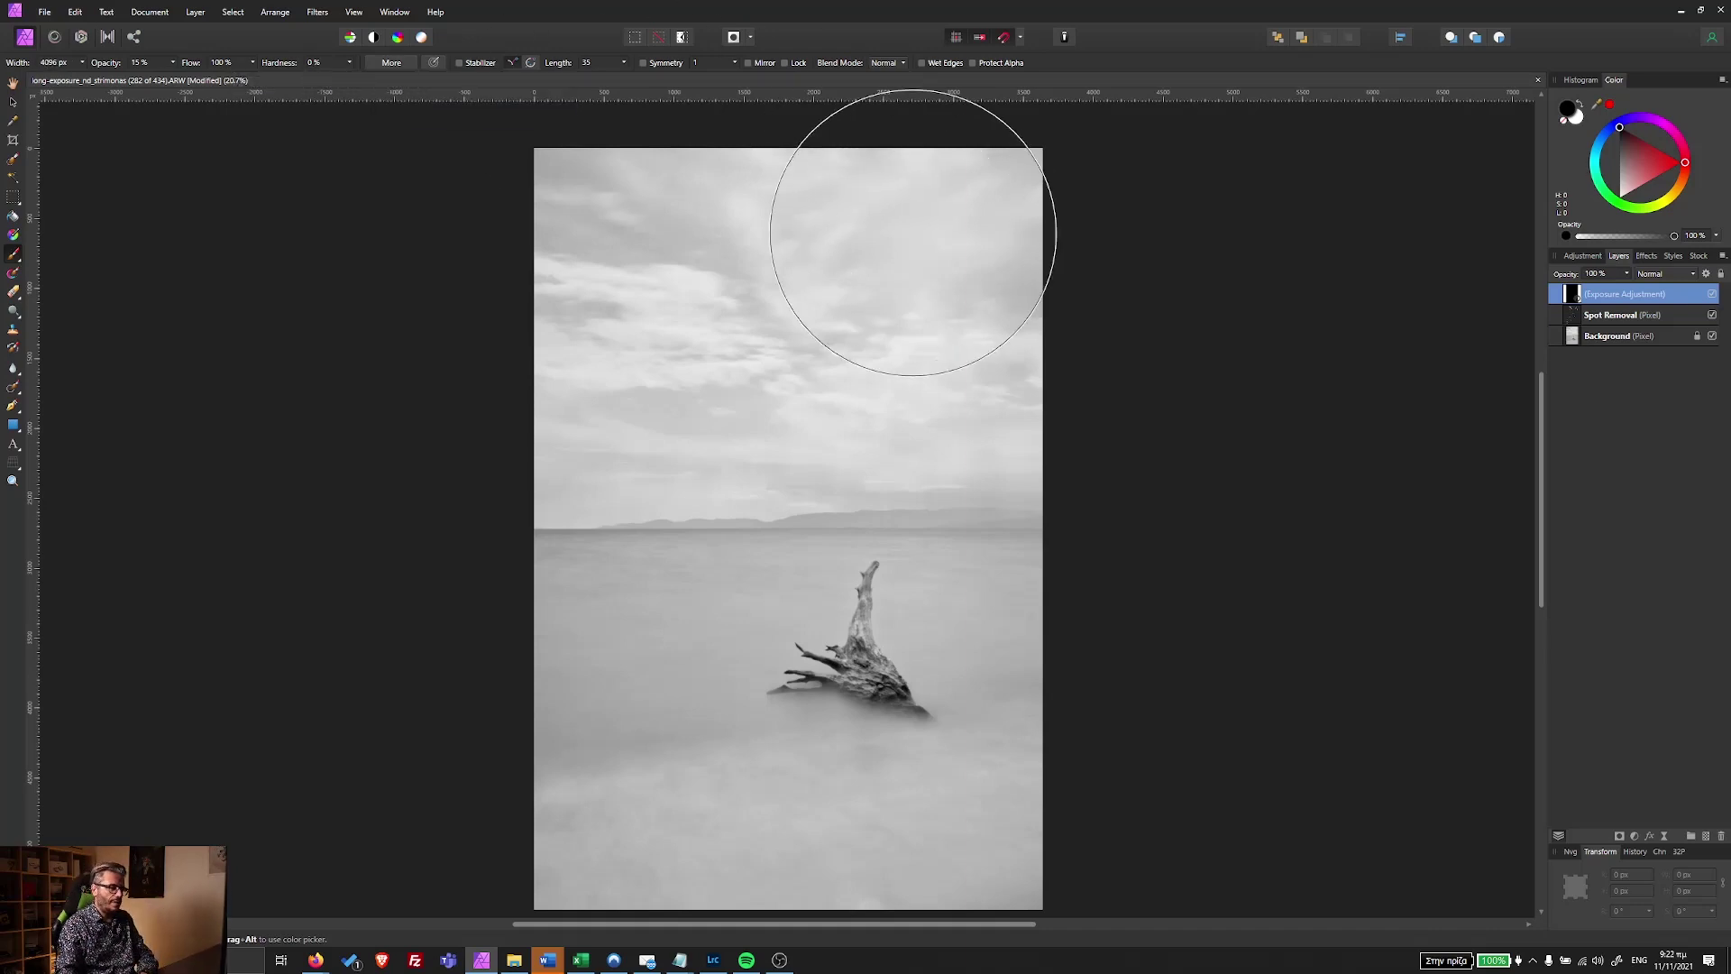
{"action": "key", "text": "bracketleft"}
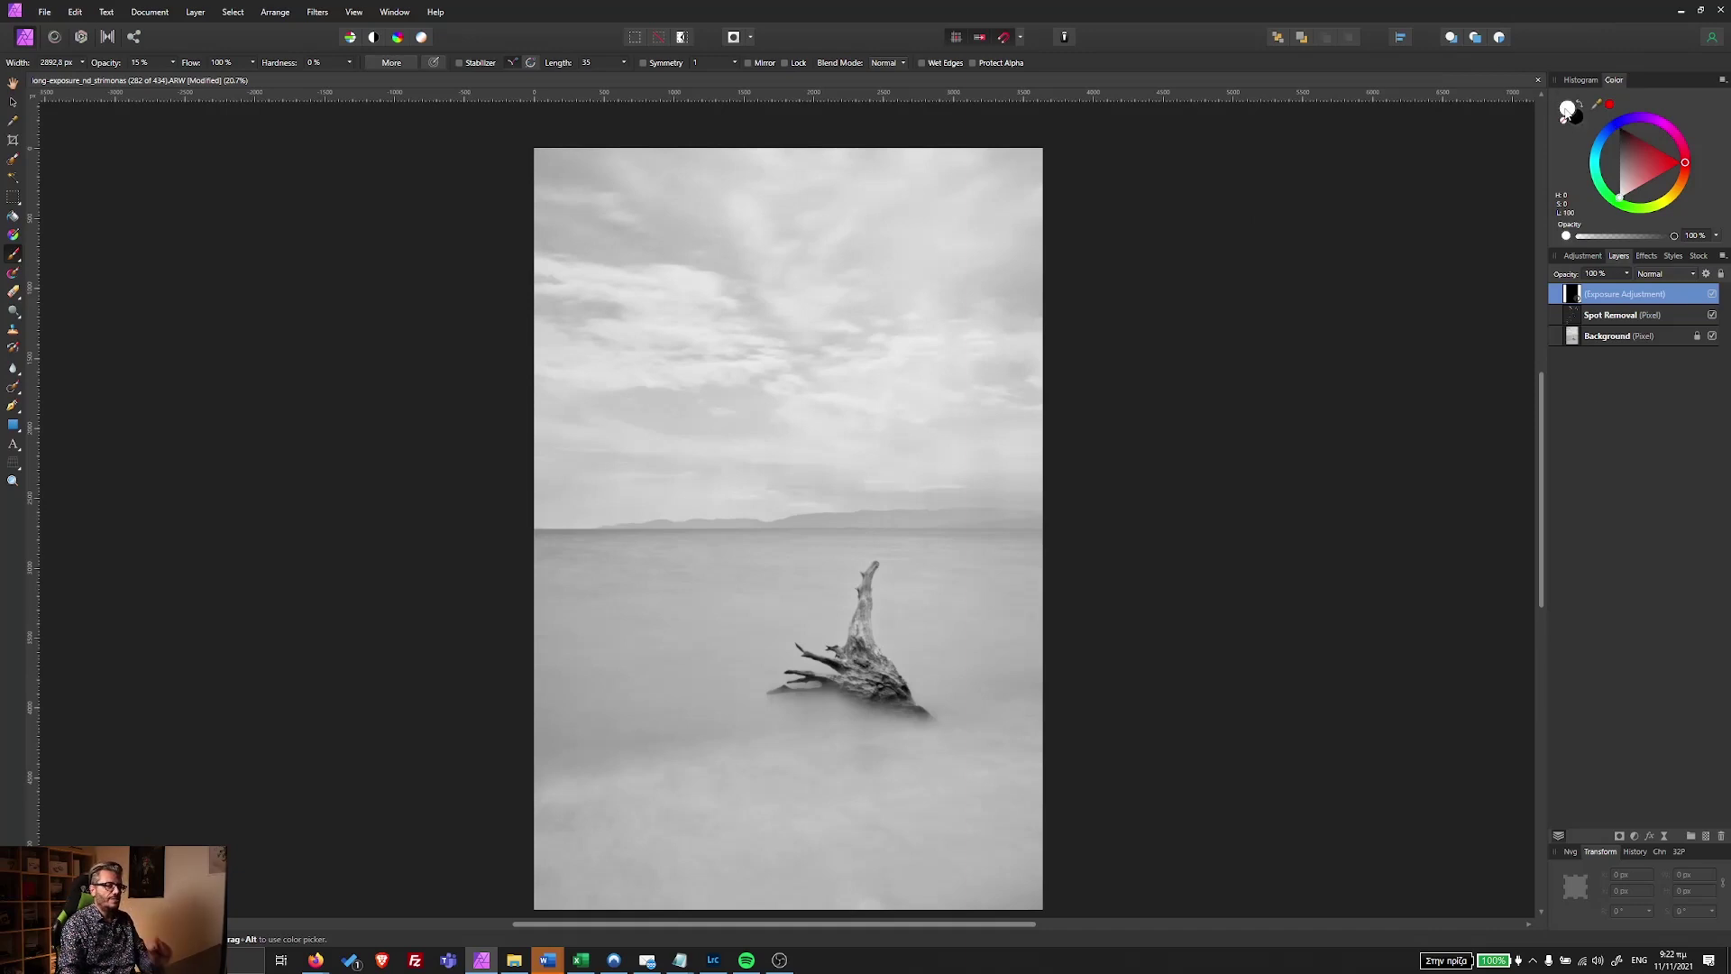
{"action": "key", "text": "bracketleft"}
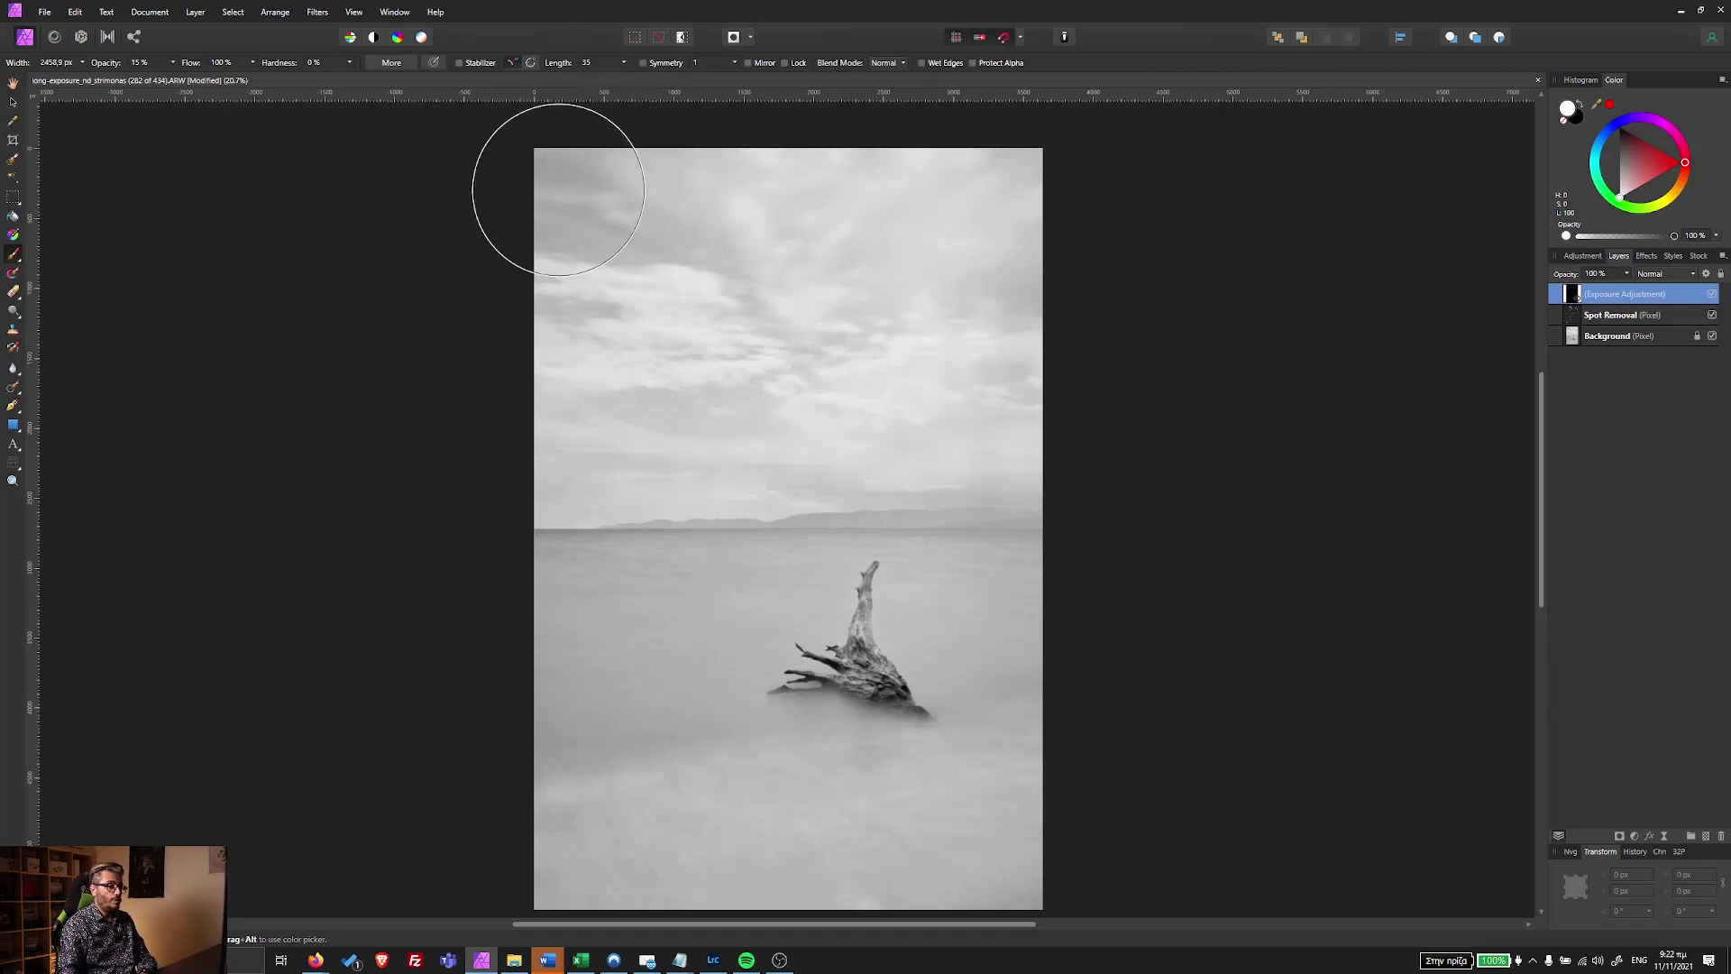
{"action": "mouse_move", "coordinate": [545, 174]}
{"action": "left_mouse_down"}
{"action": "mouse_move", "coordinate": [572, 153]}
{"action": "mouse_move", "coordinate": [611, 174]}
{"action": "mouse_move", "coordinate": [1019, 197]}
{"action": "mouse_move", "coordinate": [1043, 220]}
{"action": "mouse_move", "coordinate": [514, 201]}
{"action": "mouse_move", "coordinate": [911, 227]}
{"action": "mouse_move", "coordinate": [959, 174]}
{"action": "mouse_move", "coordinate": [483, 251]}
{"action": "mouse_move", "coordinate": [610, 162]}
{"action": "mouse_move", "coordinate": [507, 369]}
{"action": "mouse_move", "coordinate": [483, 367]}
{"action": "mouse_move", "coordinate": [453, 626]}
{"action": "mouse_move", "coordinate": [505, 654]}
{"action": "left_mouse_up"}
{"action": "scroll", "coordinate": [478, 820], "scroll_direction": "right", "scroll_amount": 3}
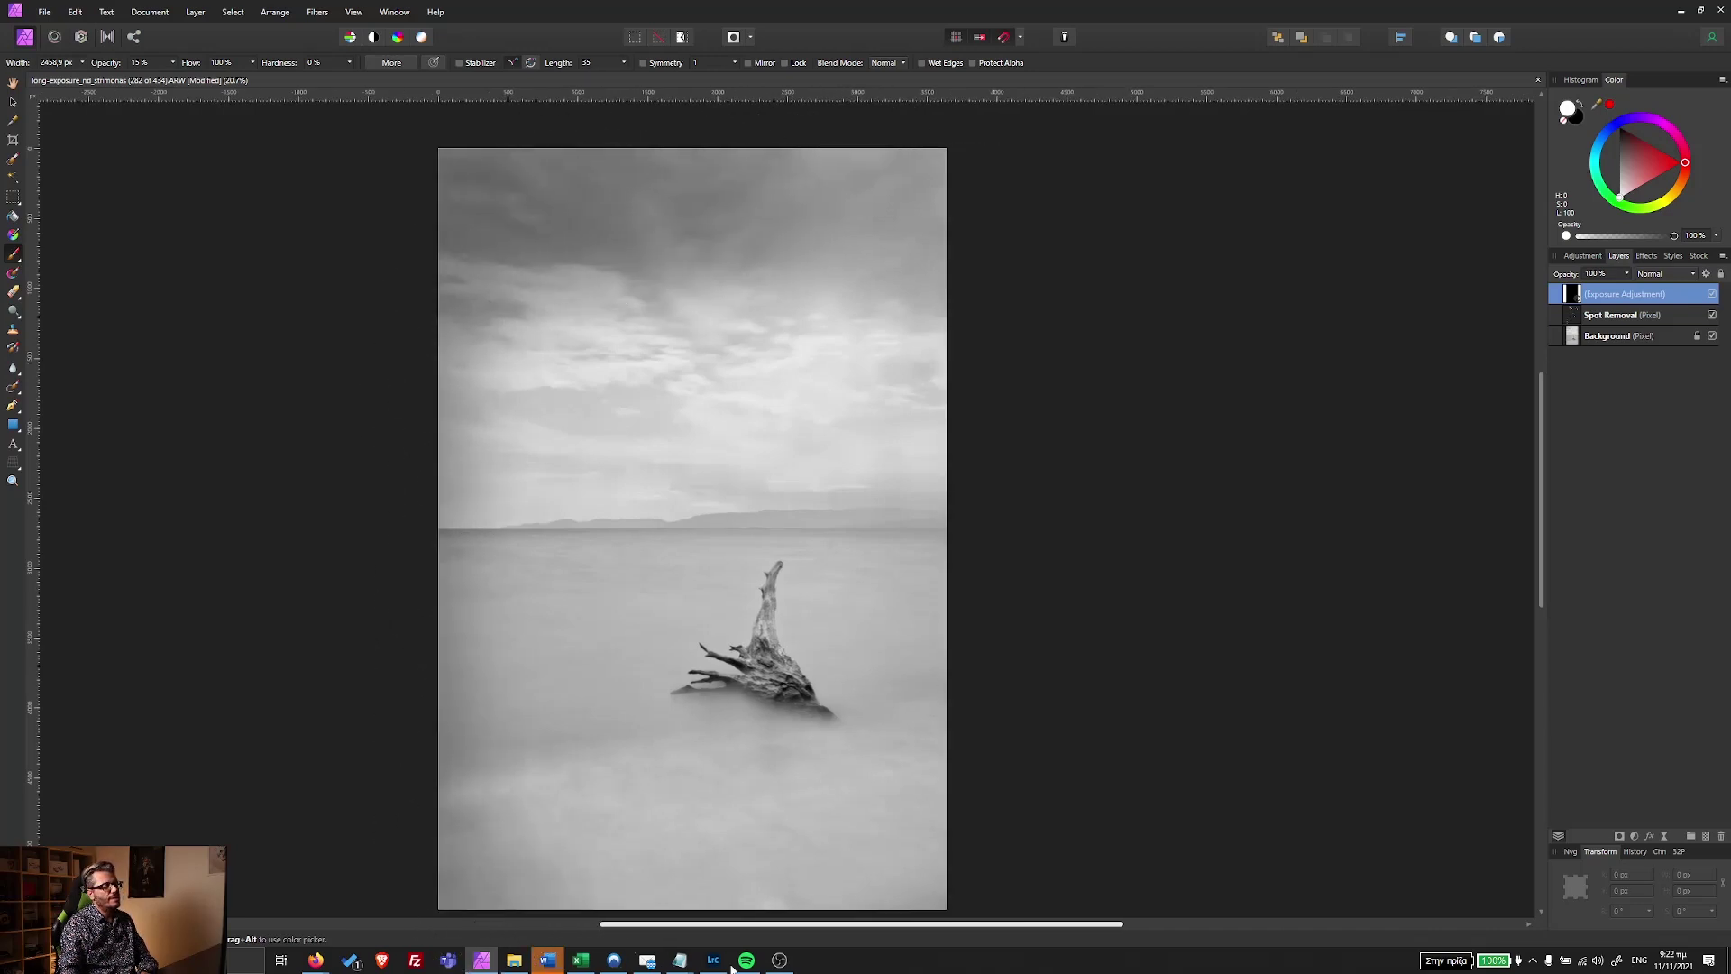
{"action": "scroll", "coordinate": [712, 884], "scroll_direction": "right", "scroll_amount": 3}
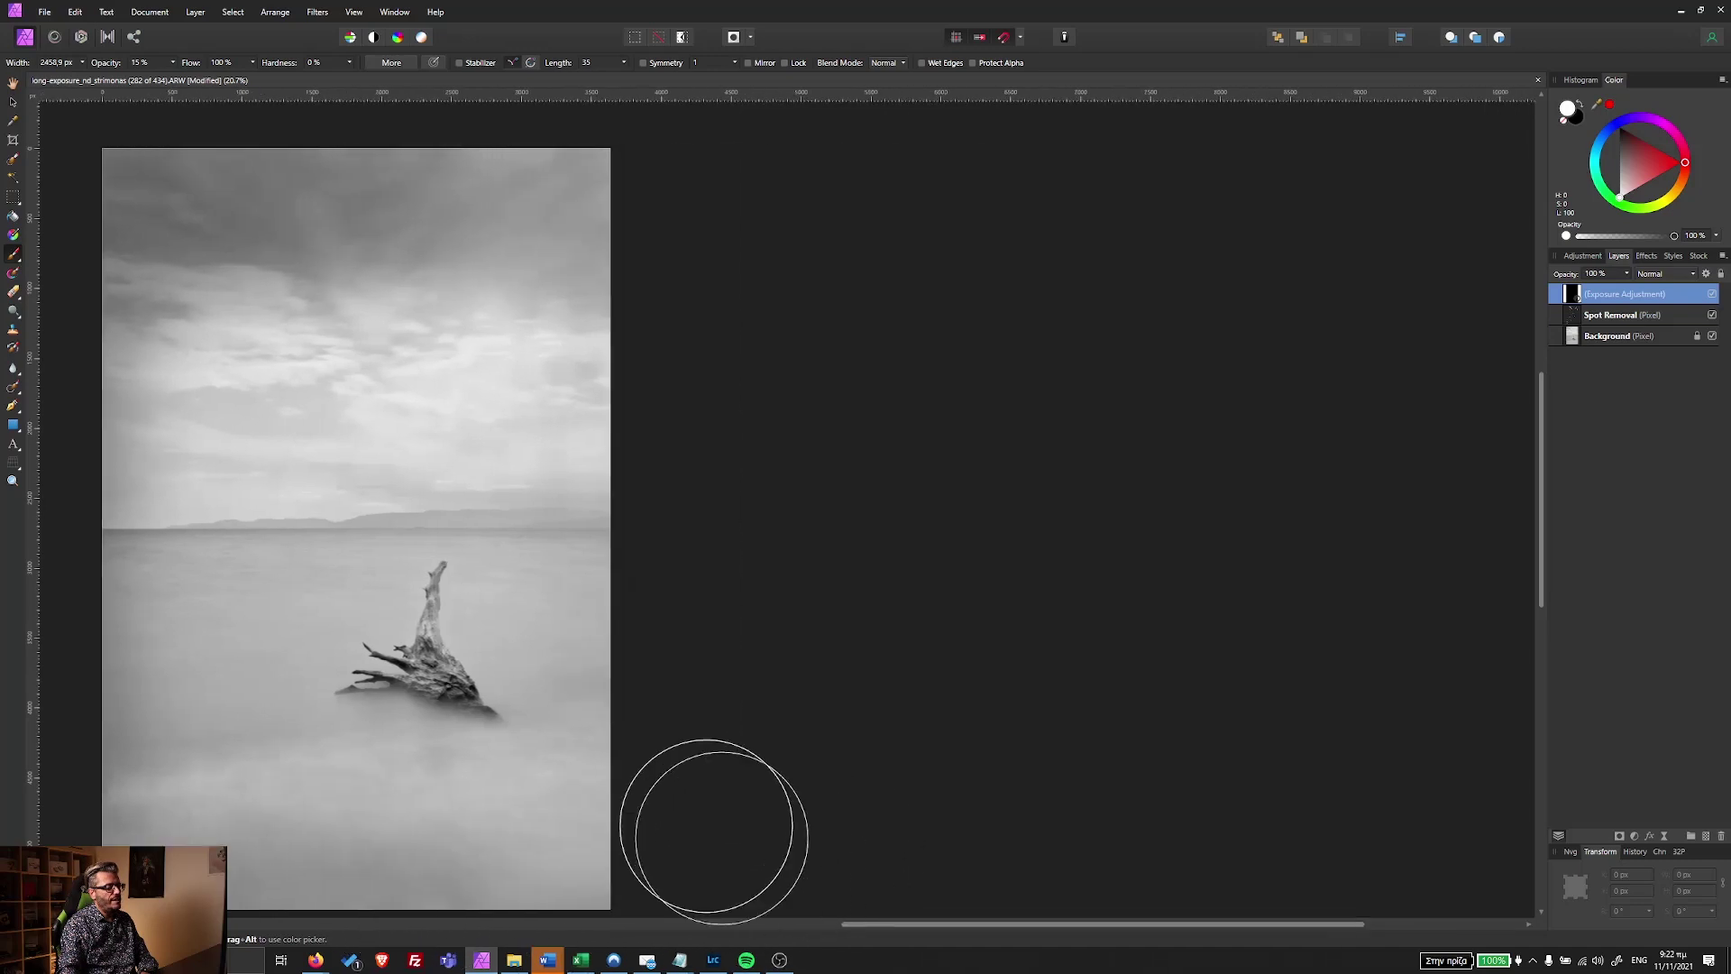
{"action": "left_click_drag", "start_coordinate": [622, 505], "coordinate": [631, 343]}
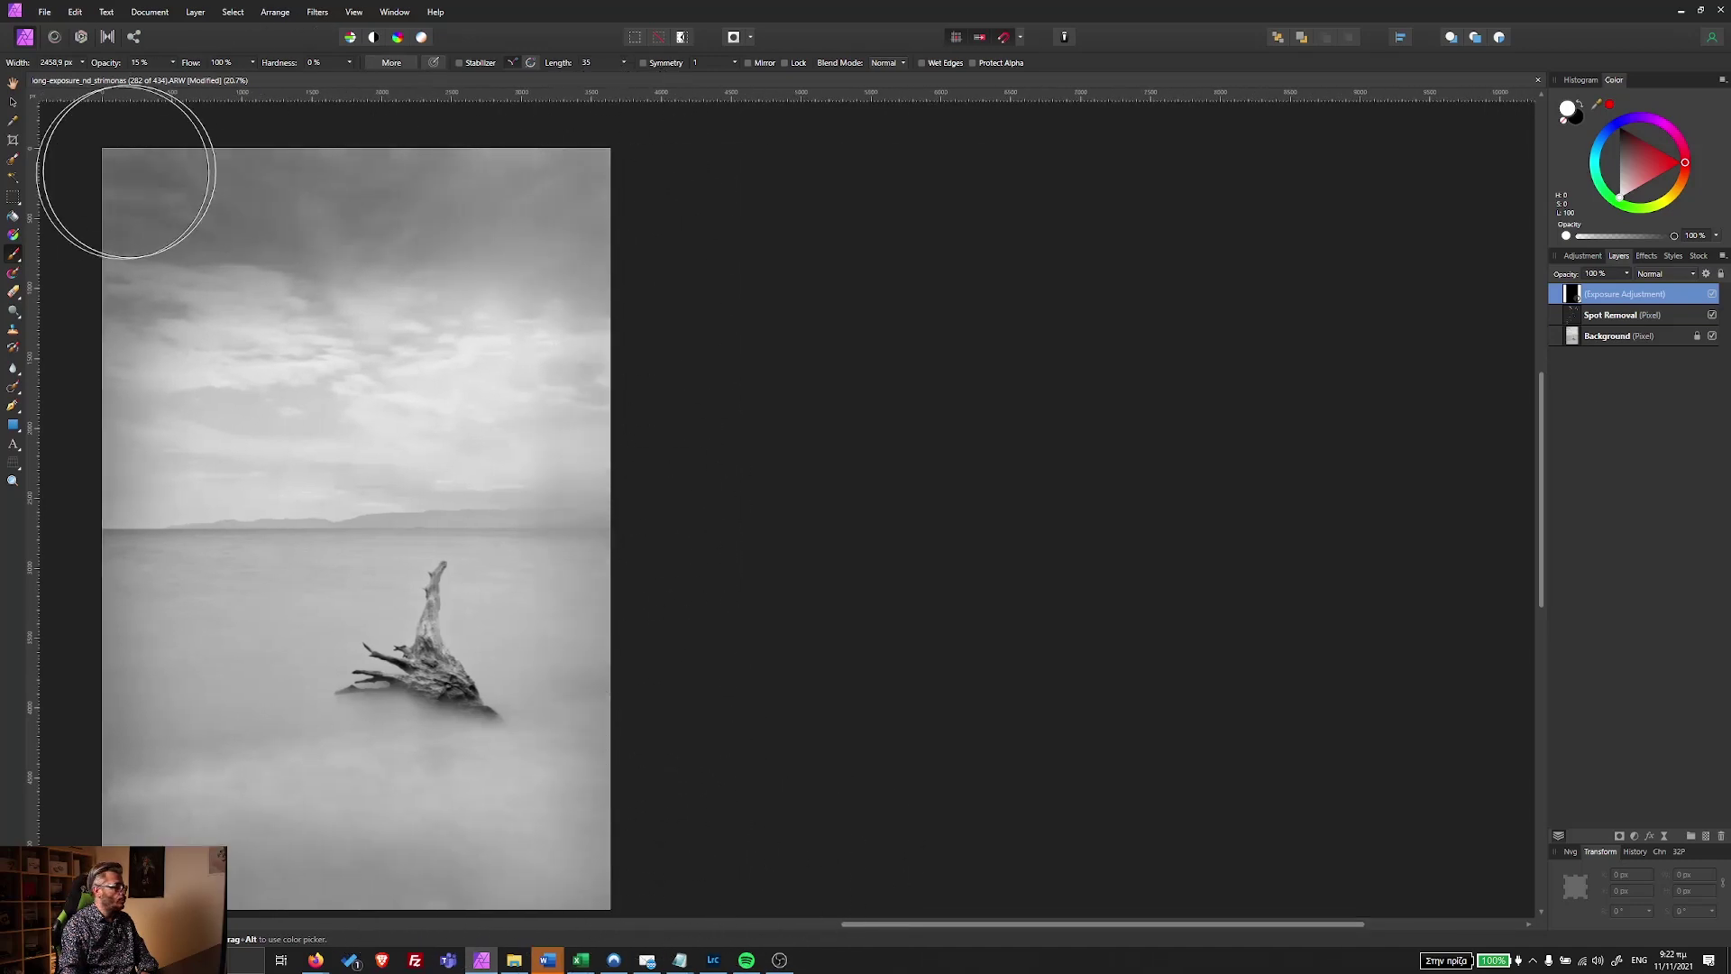
{"action": "mouse_move", "coordinate": [512, 277]}
{"action": "left_mouse_down"}
{"action": "mouse_move", "coordinate": [848, 236]}
{"action": "mouse_move", "coordinate": [348, 174]}
{"action": "left_mouse_up"}
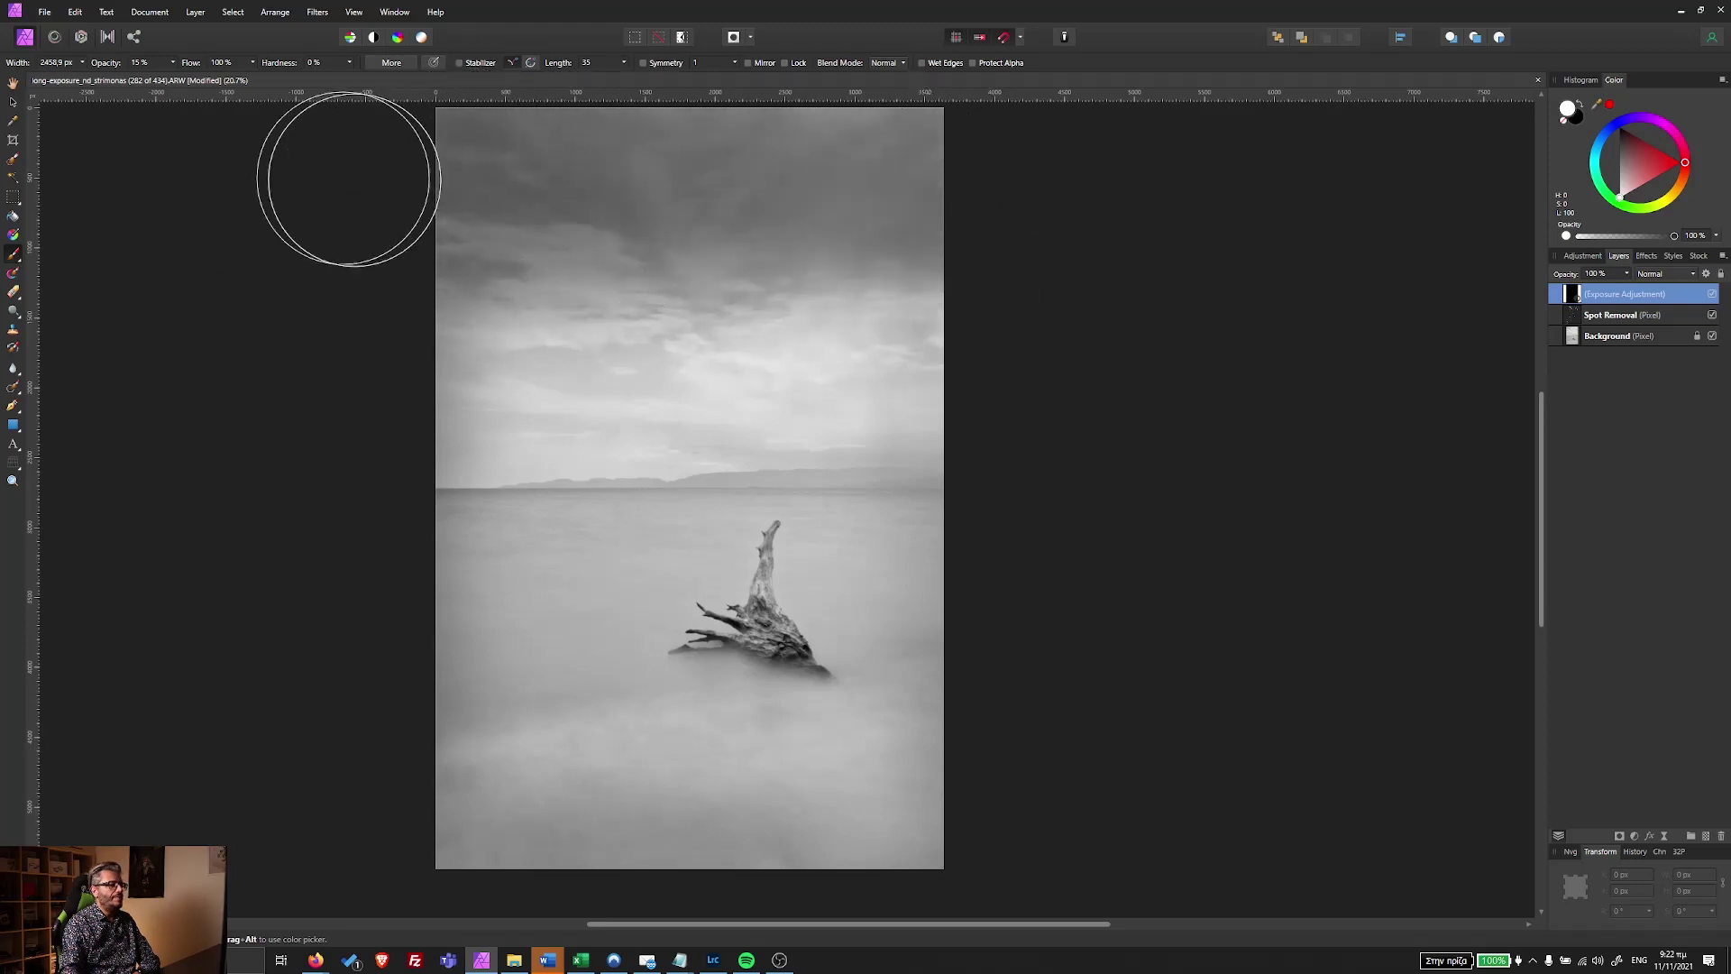
{"action": "mouse_move", "coordinate": [329, 250]}
{"action": "left_mouse_down"}
{"action": "mouse_move", "coordinate": [656, 251]}
{"action": "mouse_move", "coordinate": [619, 135]}
{"action": "left_mouse_up"}
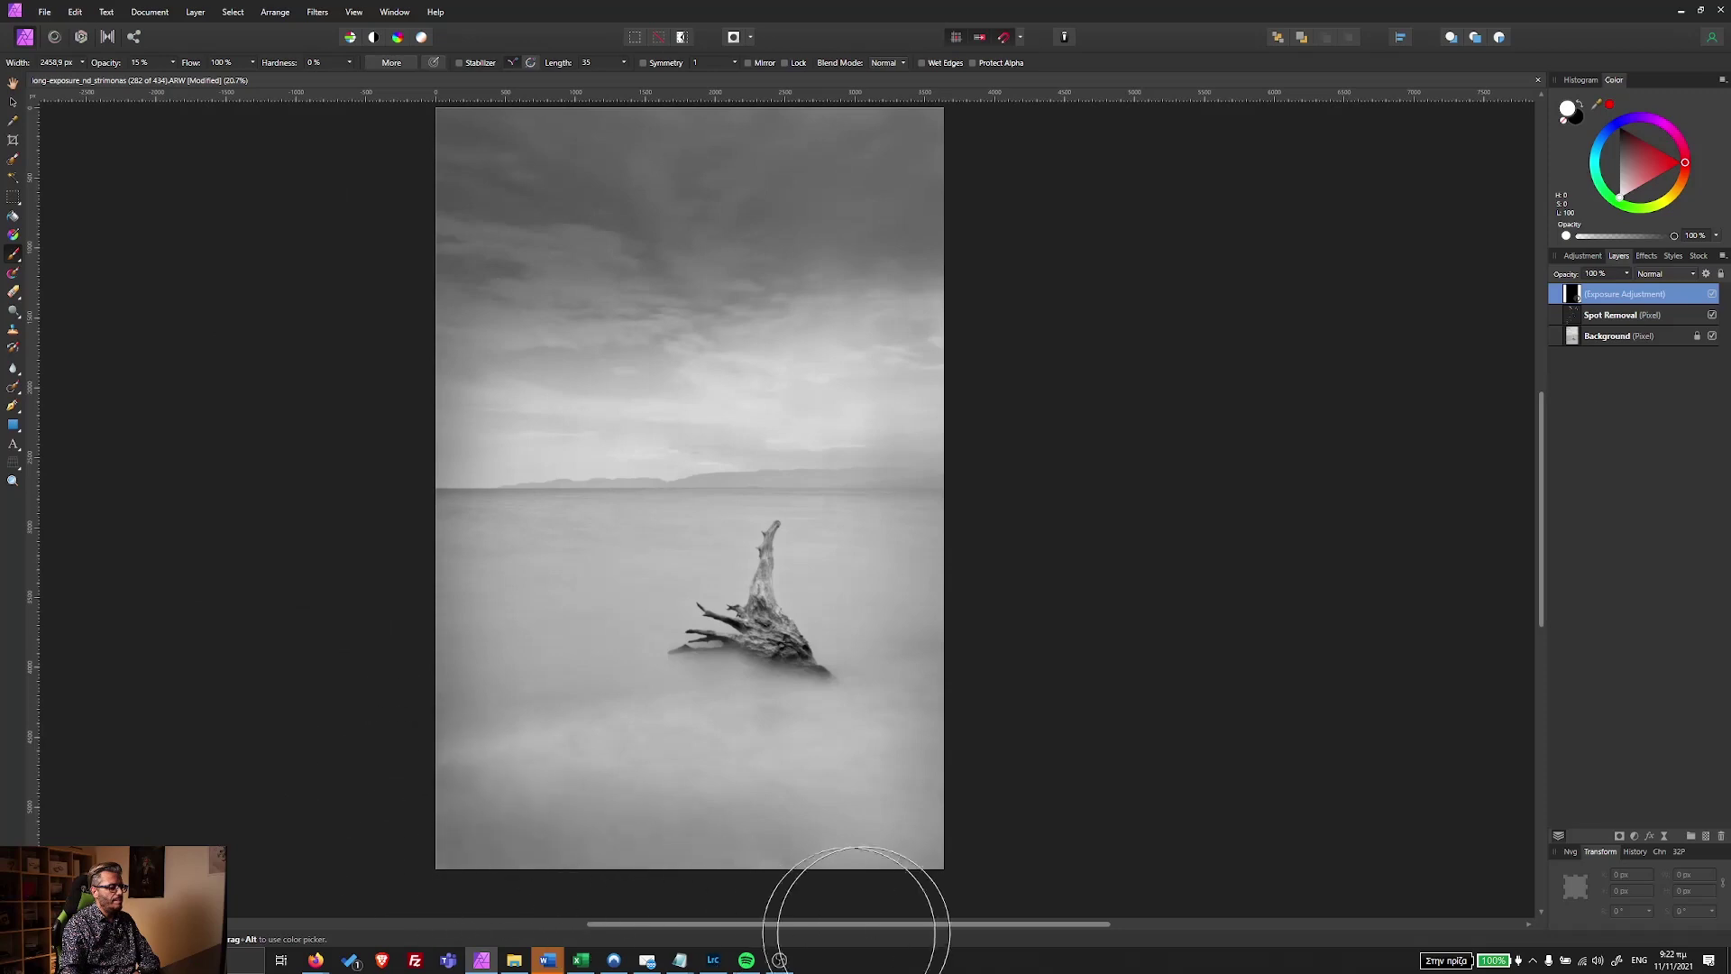
{"action": "mouse_move", "coordinate": [931, 838]}
{"action": "left_mouse_down"}
{"action": "mouse_move", "coordinate": [445, 691]}
{"action": "mouse_move", "coordinate": [406, 521]}
{"action": "mouse_move", "coordinate": [548, 781]}
{"action": "mouse_move", "coordinate": [881, 830]}
{"action": "mouse_move", "coordinate": [921, 496]}
{"action": "left_mouse_up"}
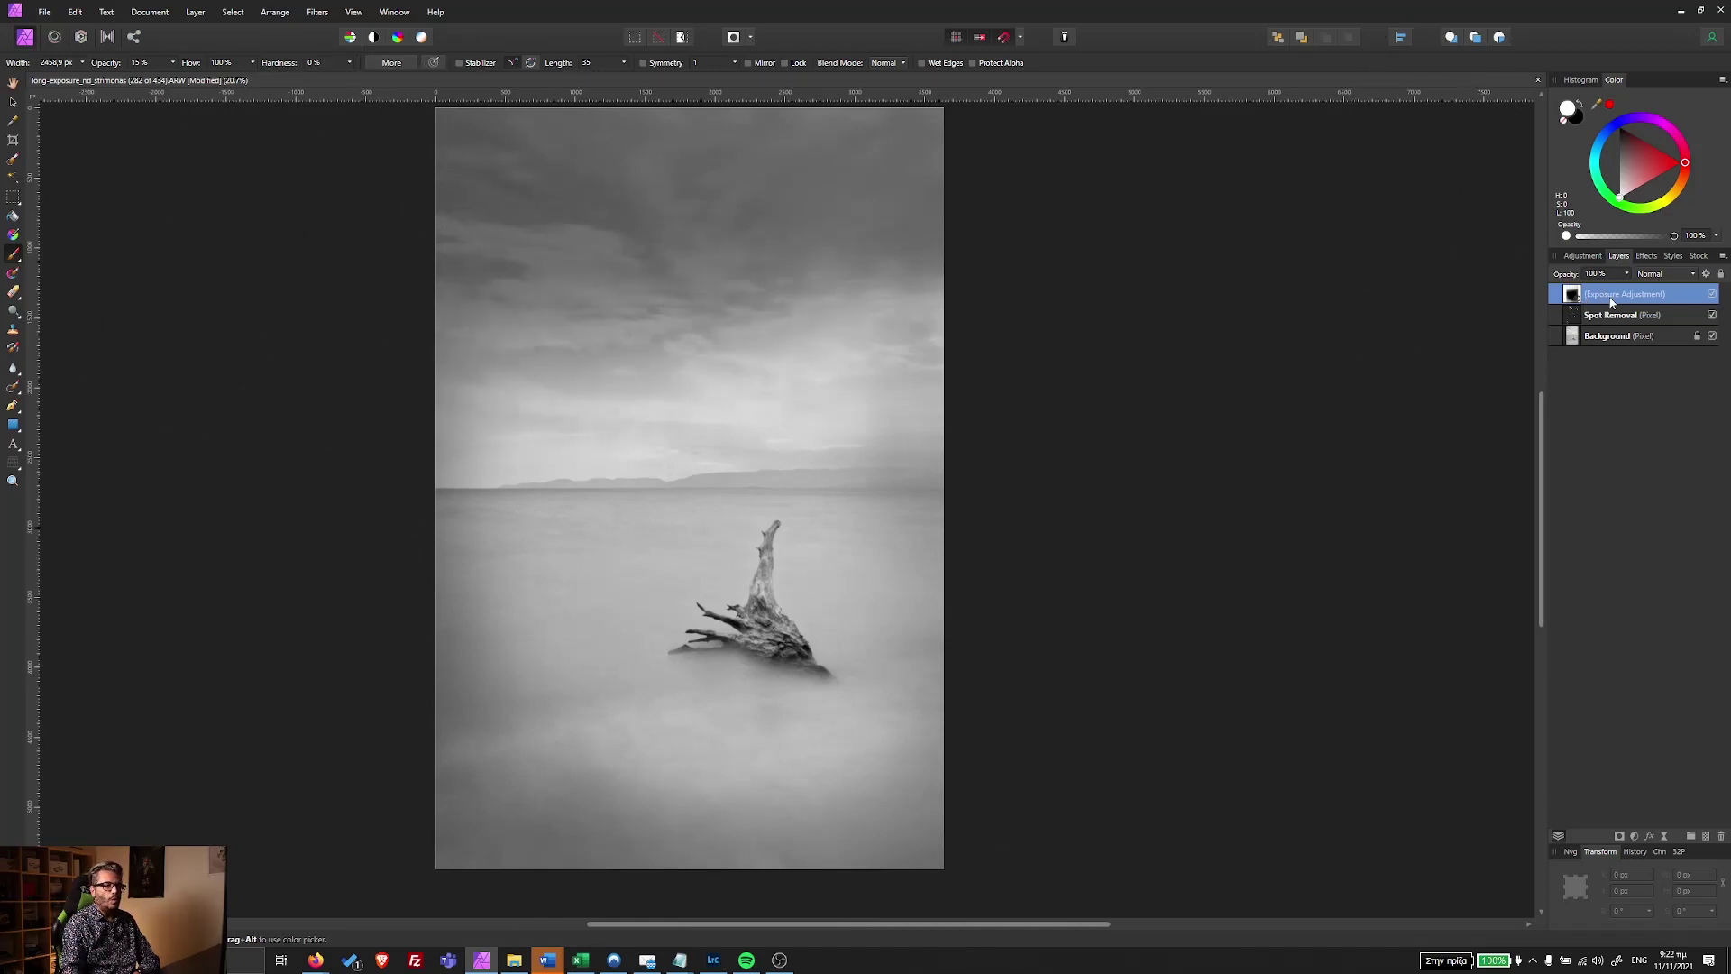
Deepen the Exposure adjustment's darkening from about -2.6 to about -6.5.
{"action": "double_click", "coordinate": [1575, 296]}
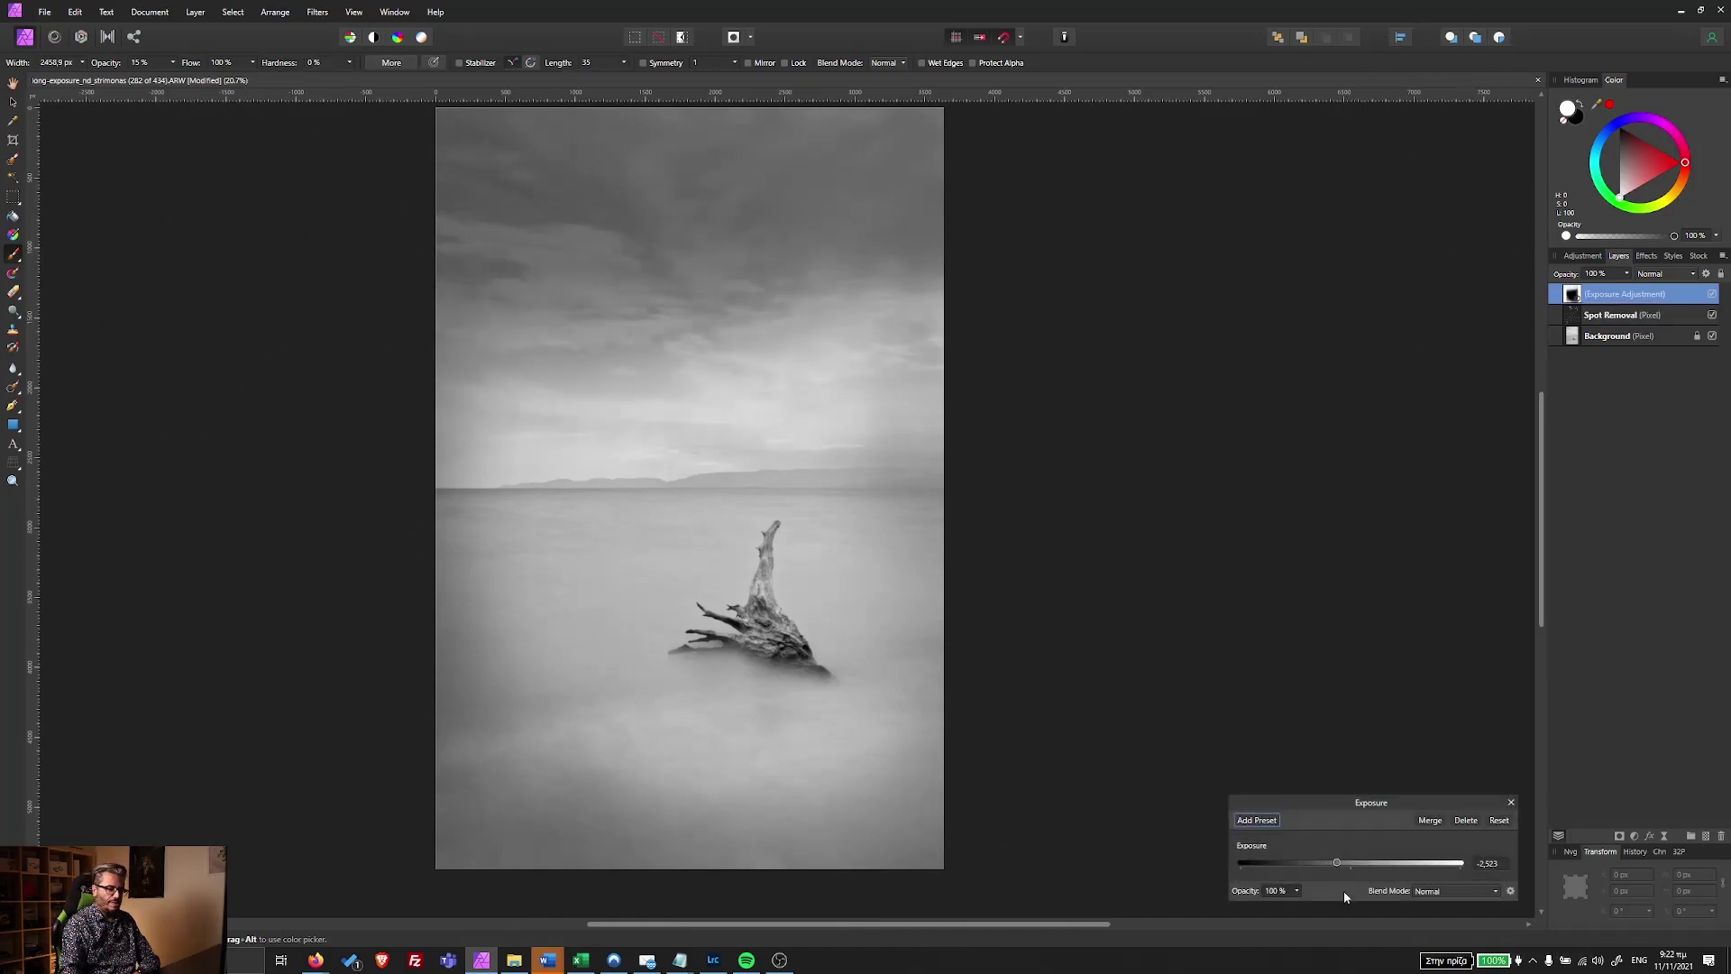
{"action": "left_click_drag", "start_coordinate": [1337, 863], "coordinate": [1305, 866]}
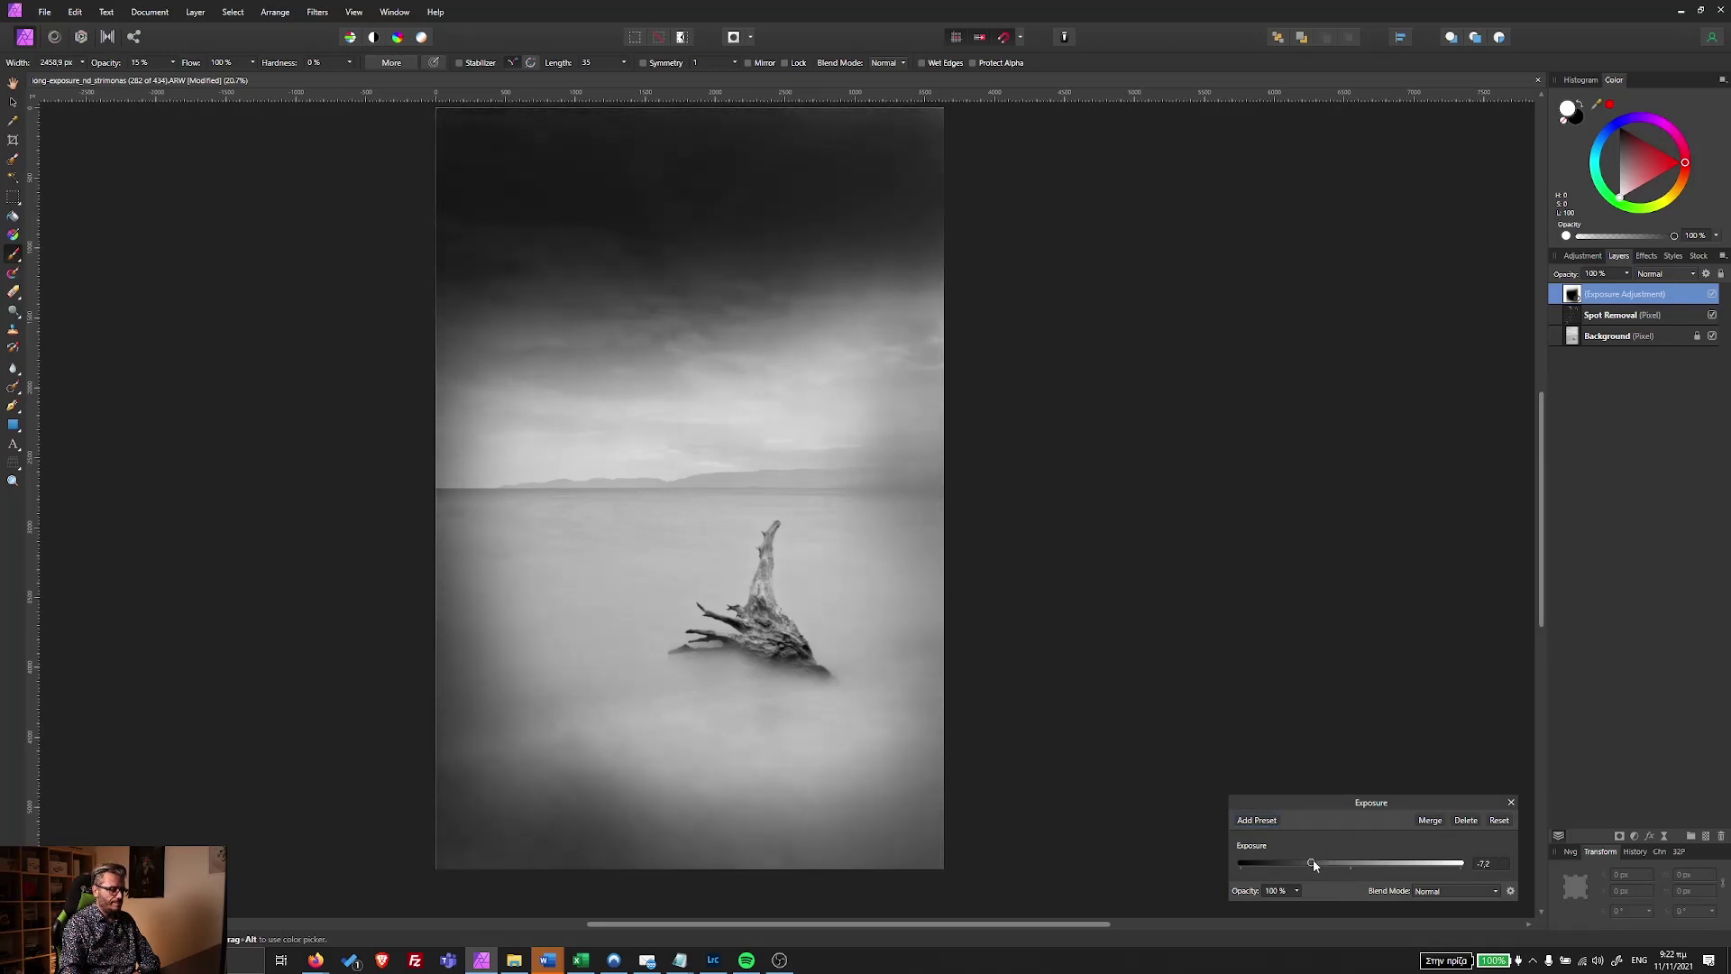
{"action": "left_click", "coordinate": [1510, 805]}
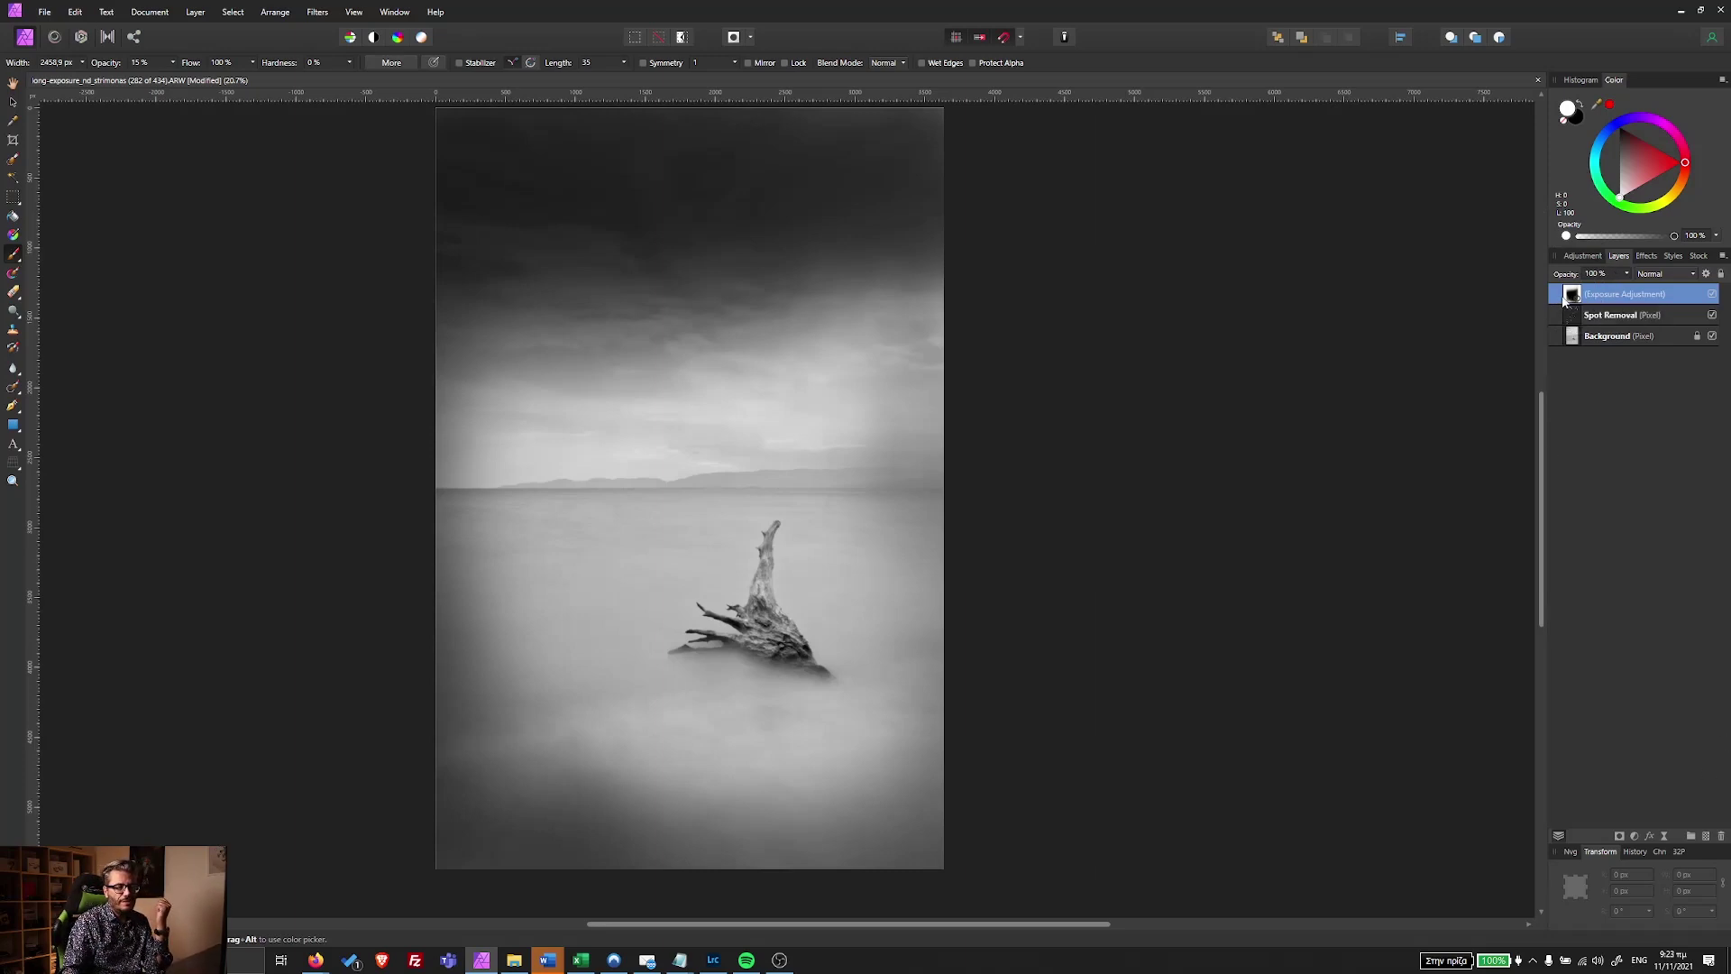
Nest a 500 px Gaussian Blur with Preserve Alpha in the Exposure adjustment, then pick a white brush.
{"action": "left_click", "coordinate": [1665, 835]}
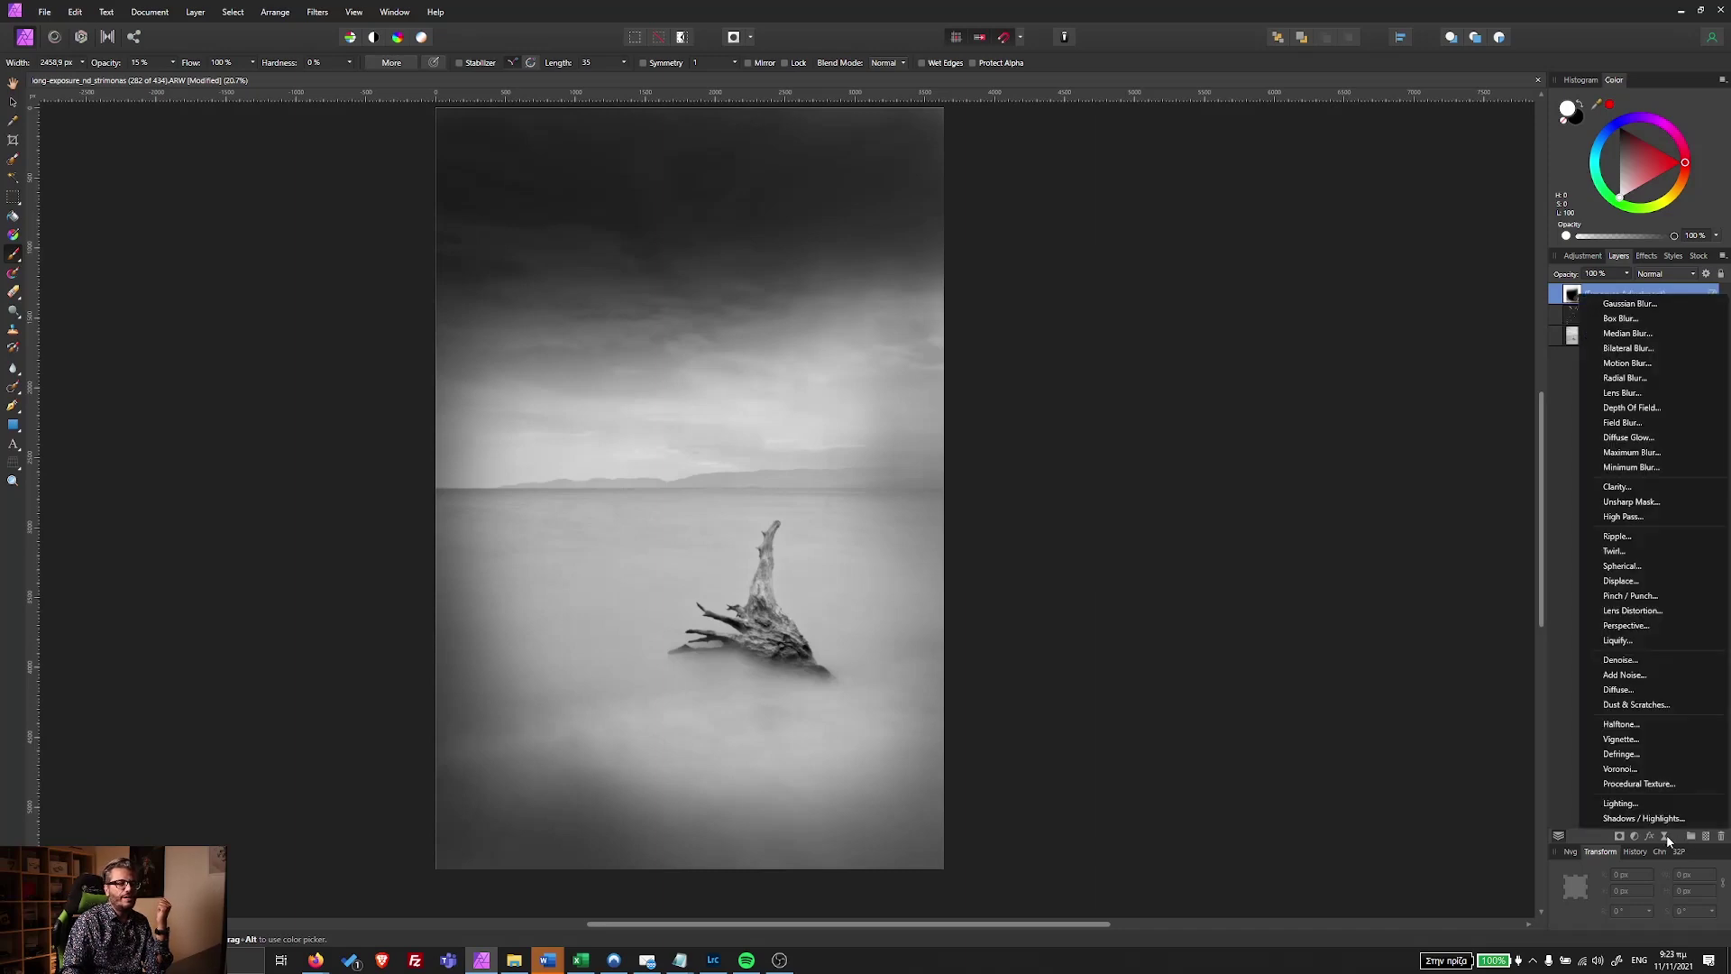
{"action": "left_click", "coordinate": [1631, 305]}
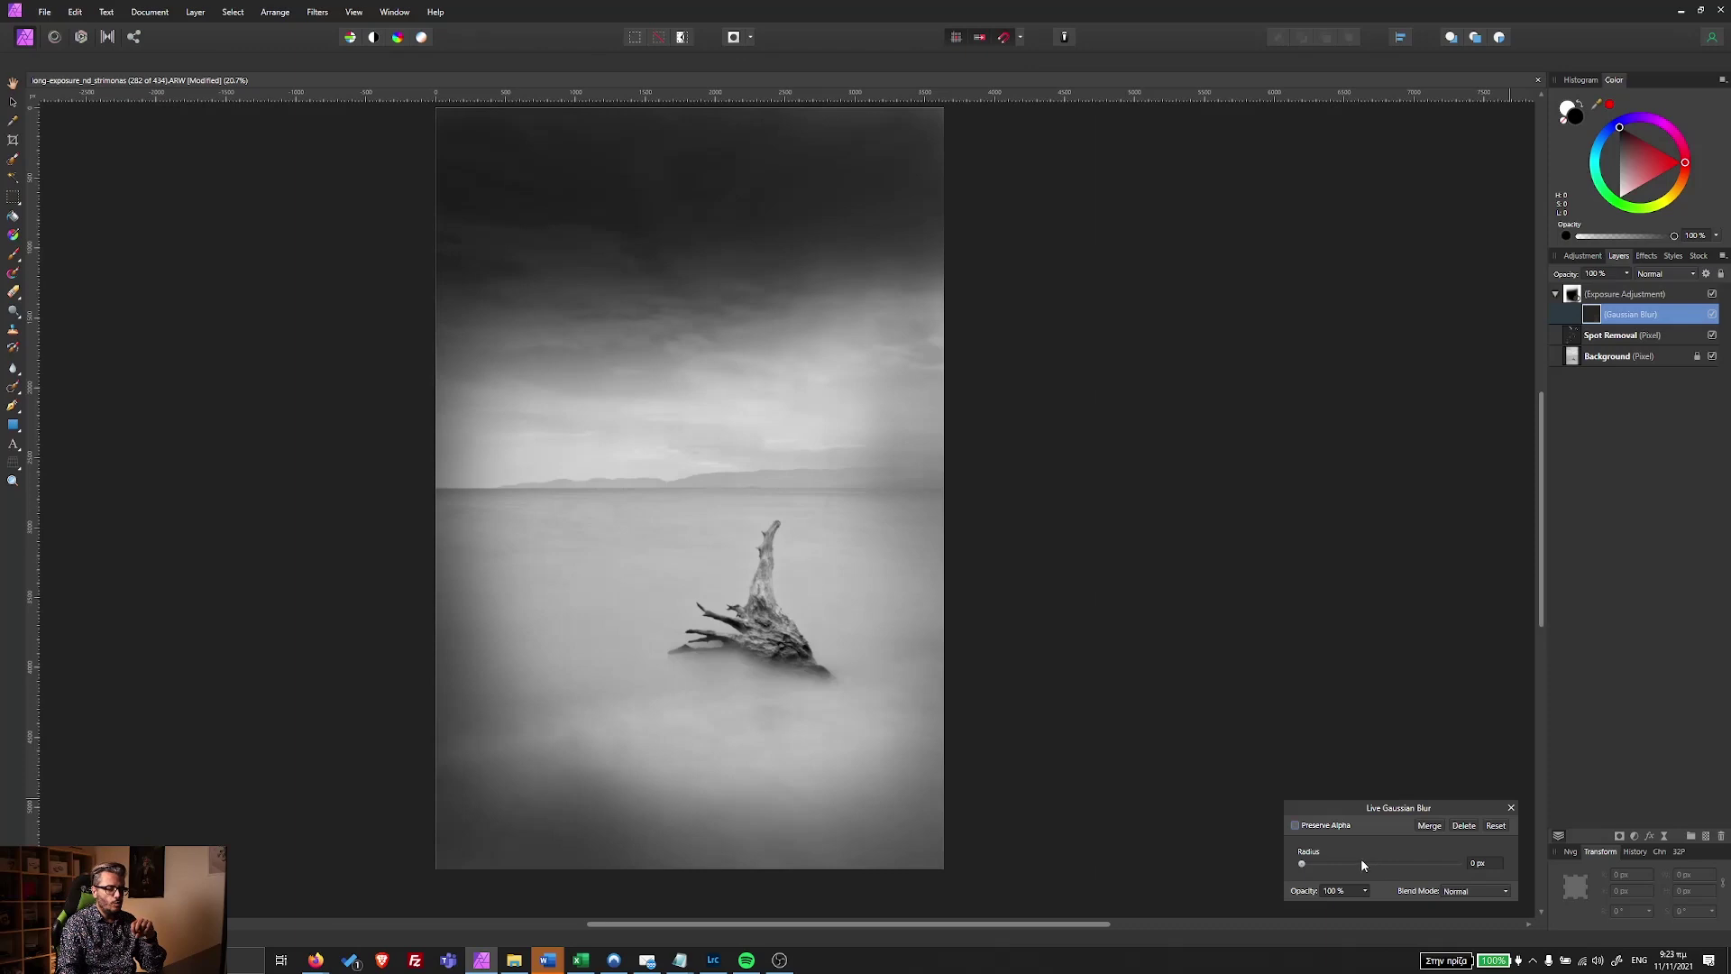
{"action": "left_click_drag", "start_coordinate": [1360, 863], "coordinate": [1458, 863]}
{"action": "left_click", "coordinate": [1296, 825]}
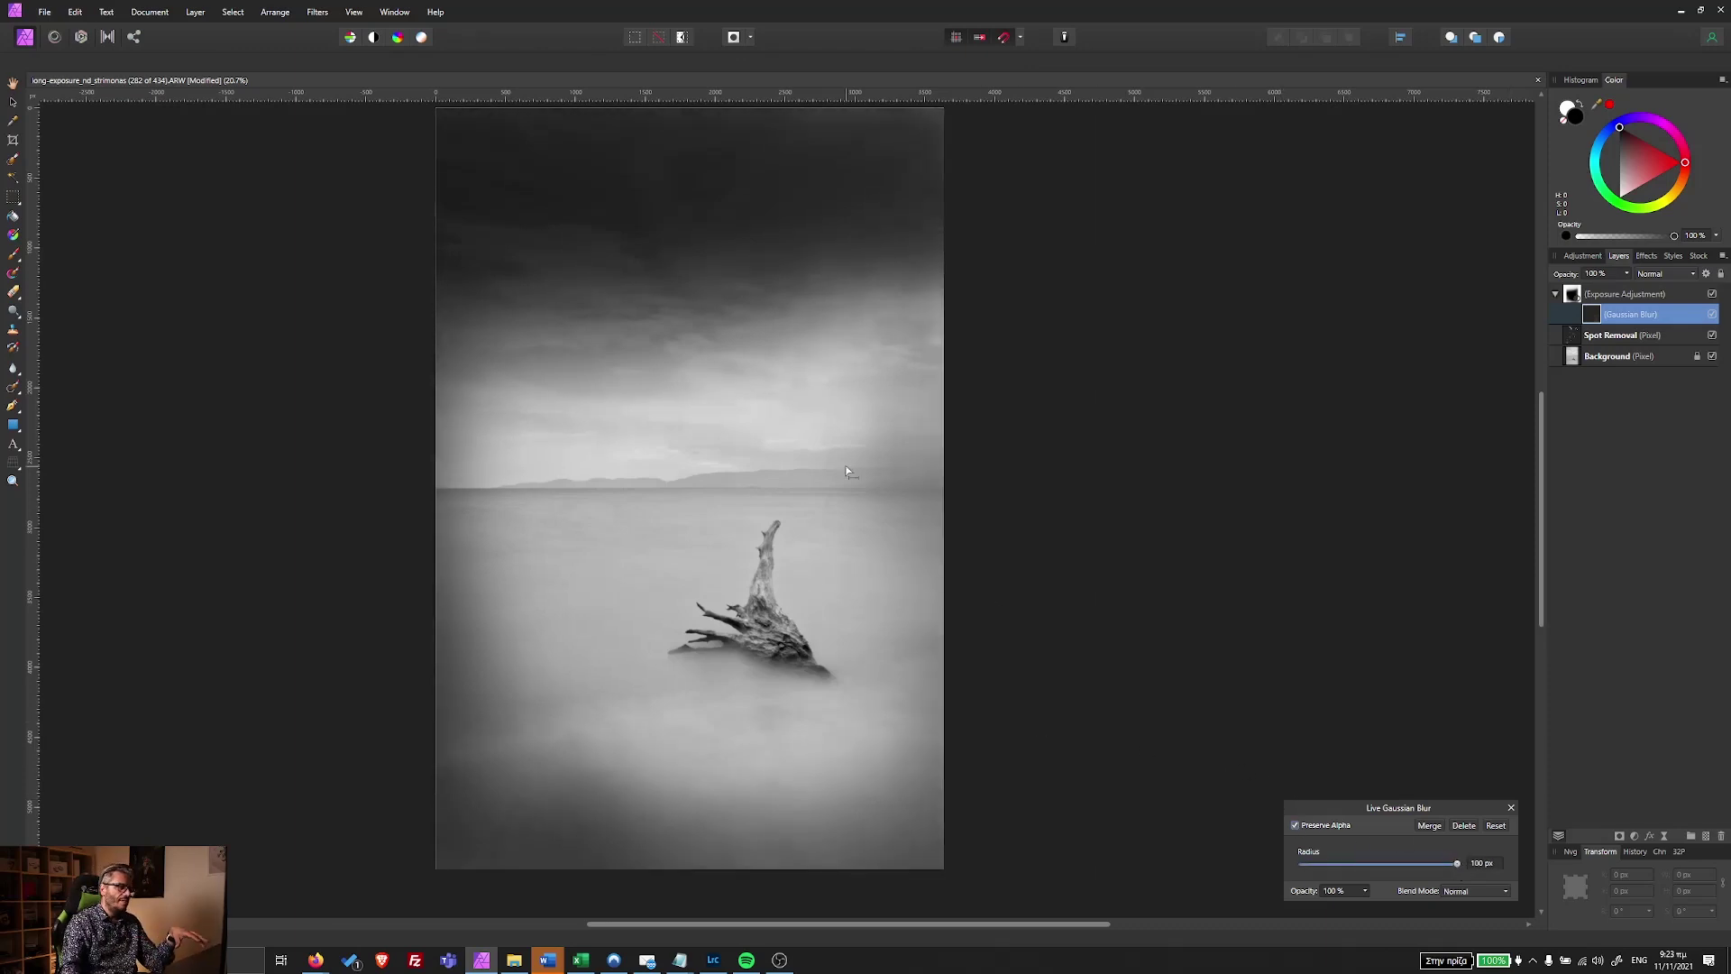
{"action": "left_click", "coordinate": [1296, 825]}
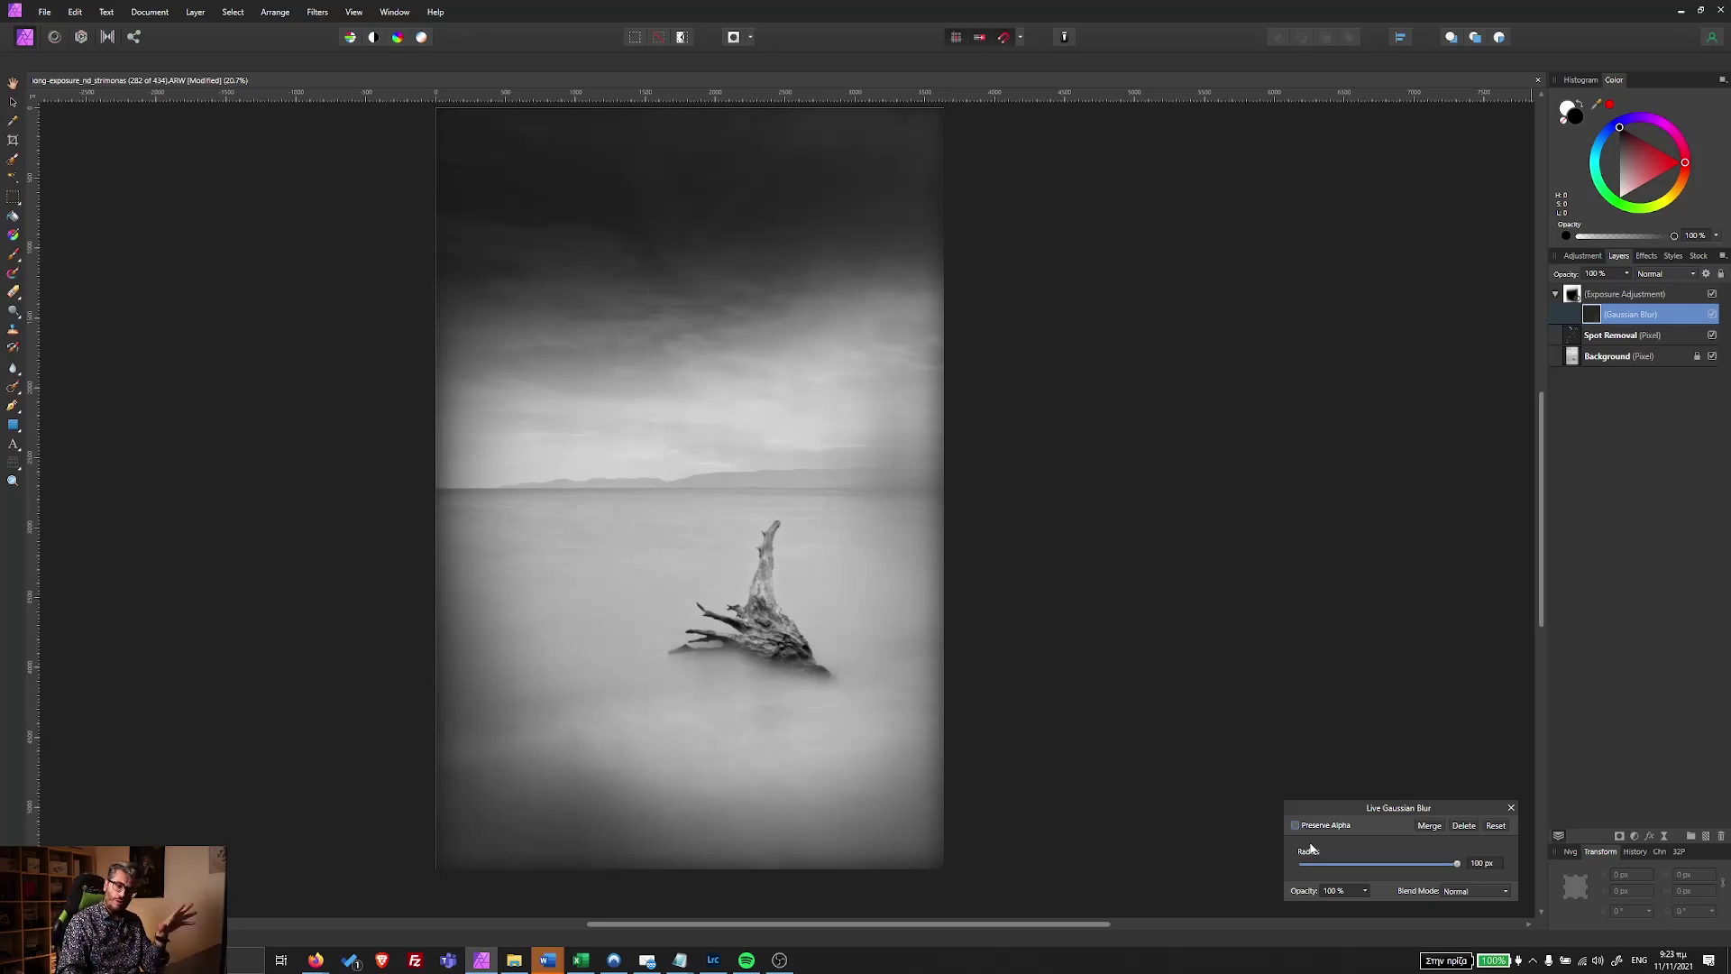
{"action": "left_click", "coordinate": [1482, 866]}
{"action": "type", "text": "500"}
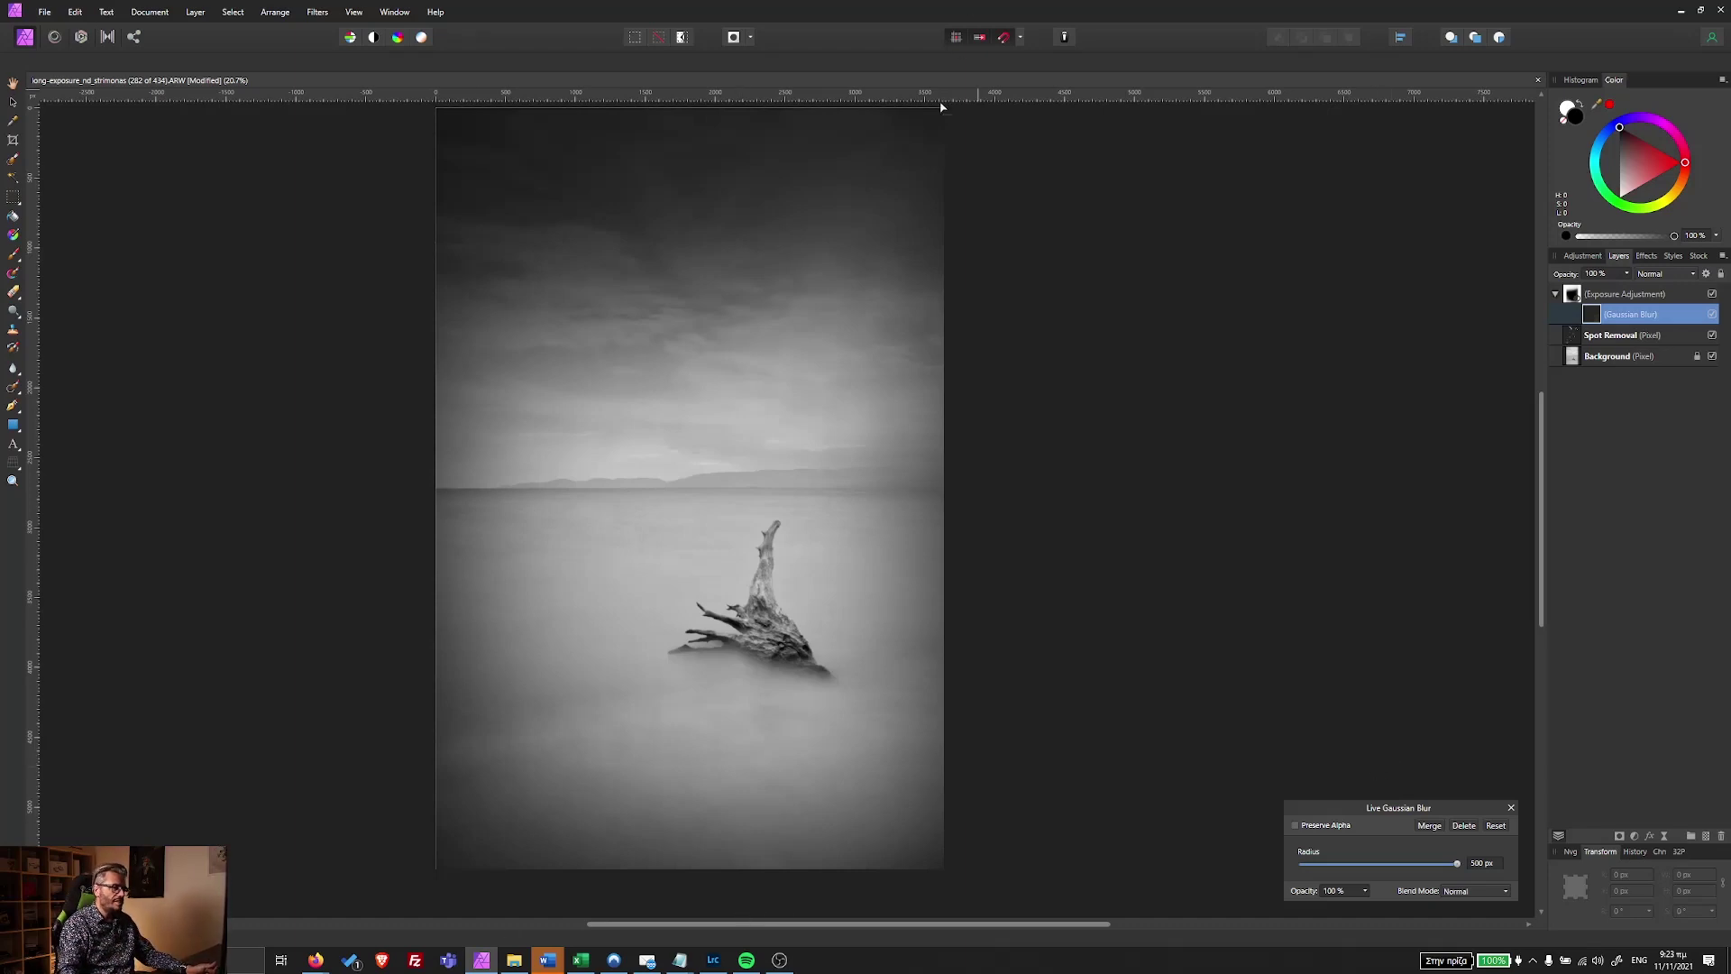
{"action": "left_click", "coordinate": [1305, 827]}
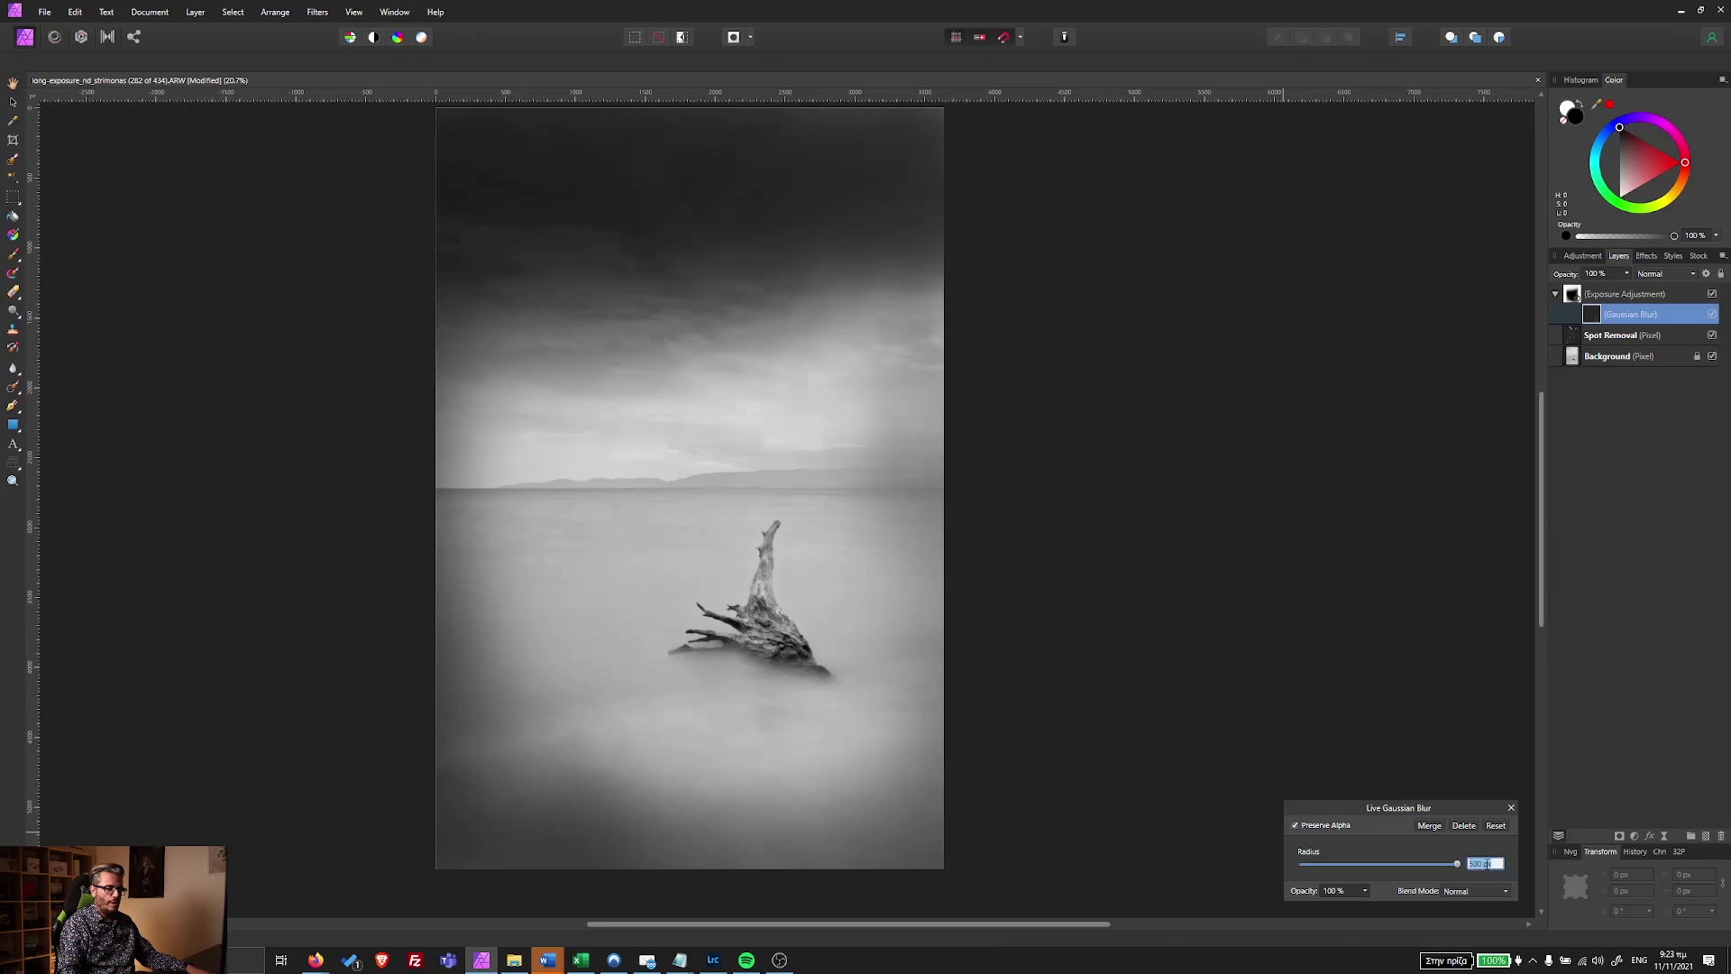
{"action": "key", "text": "b"}
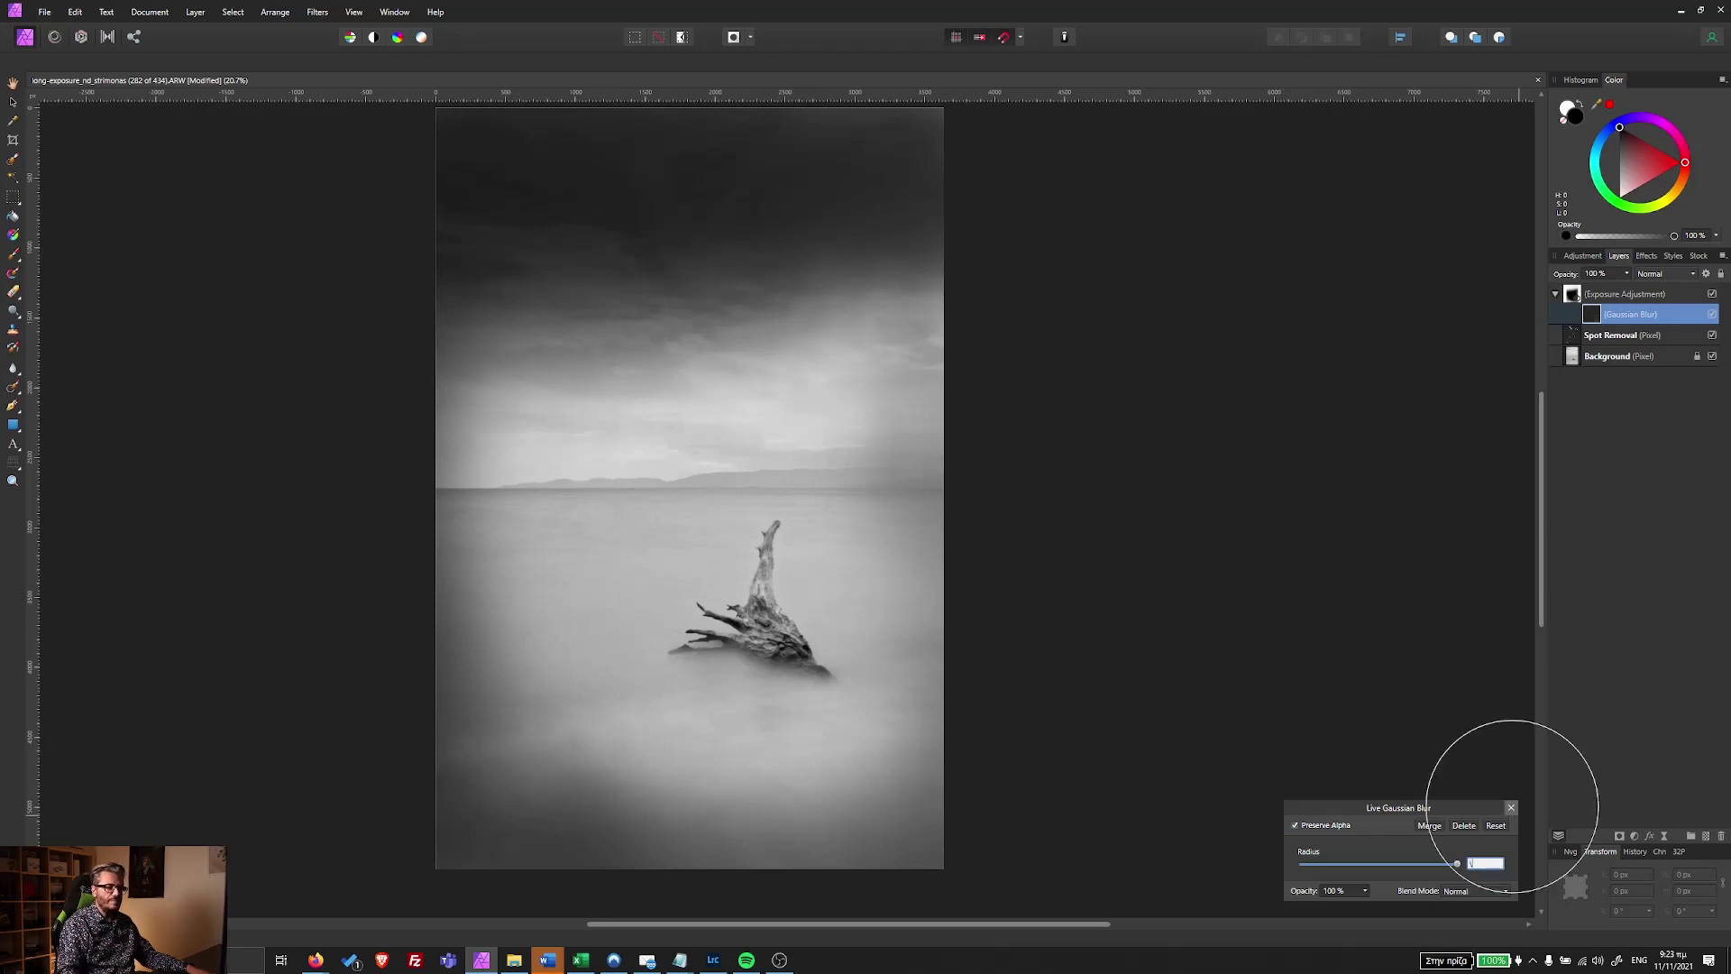
{"action": "key", "text": "x"}
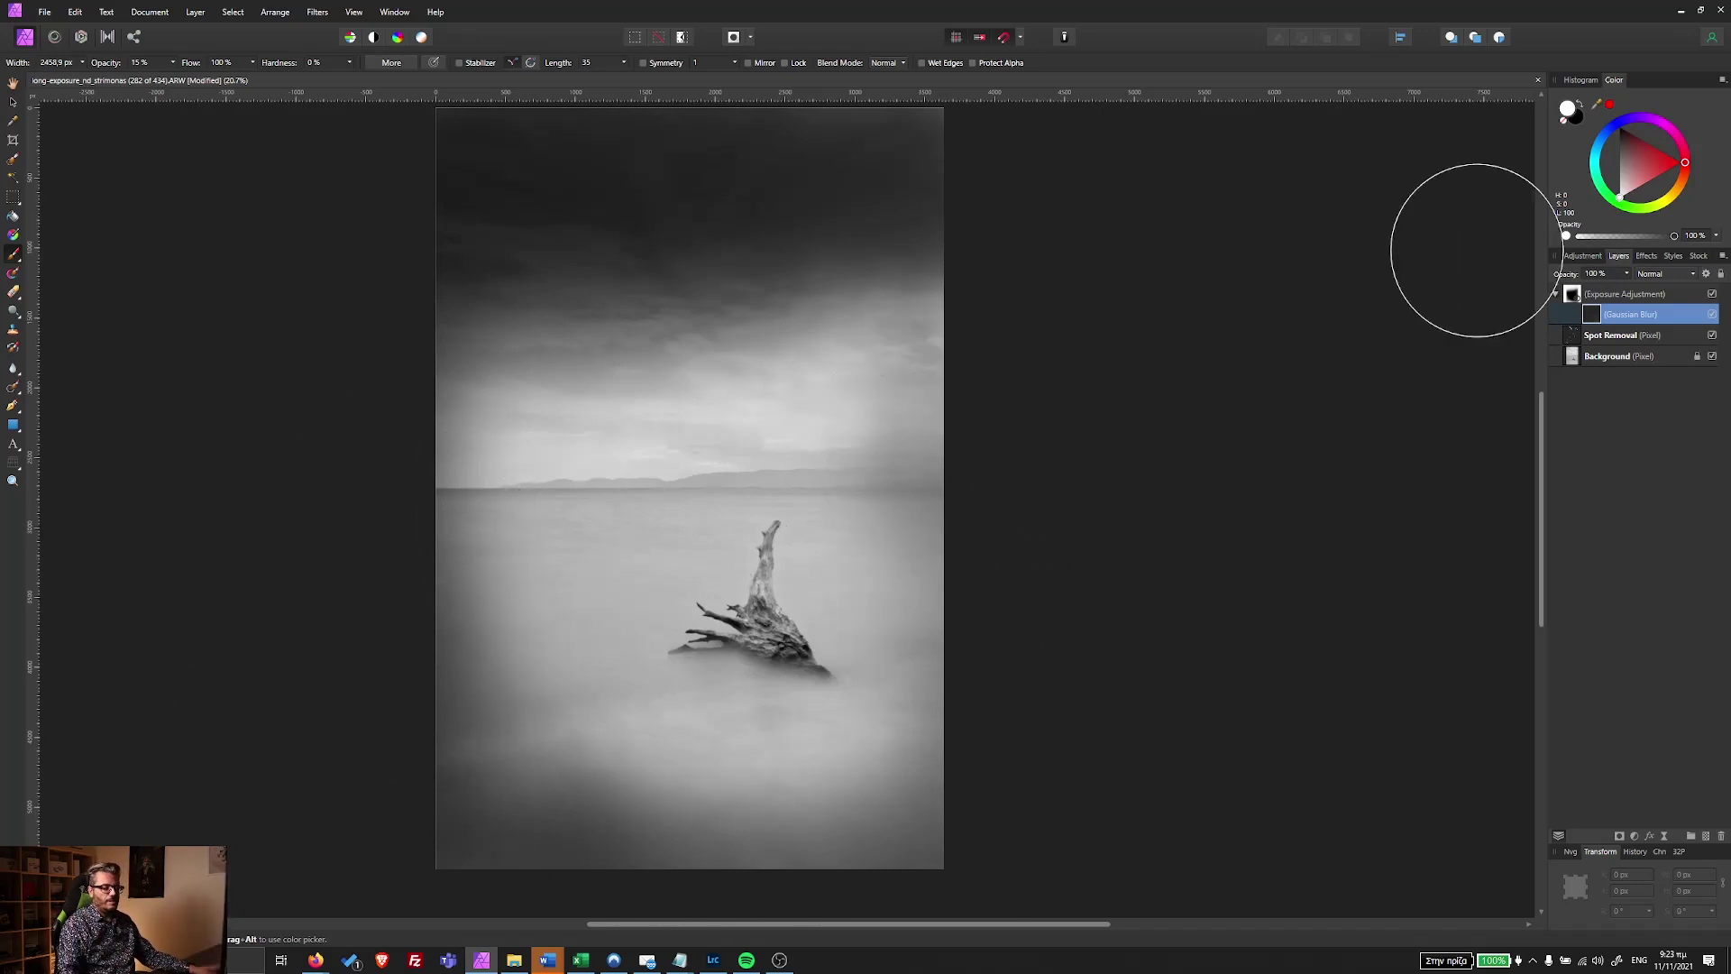
Lighten the vignette along the photo's bottom on the Exposure mask, toggling the mask blur to compare.
{"action": "left_click", "coordinate": [1576, 301]}
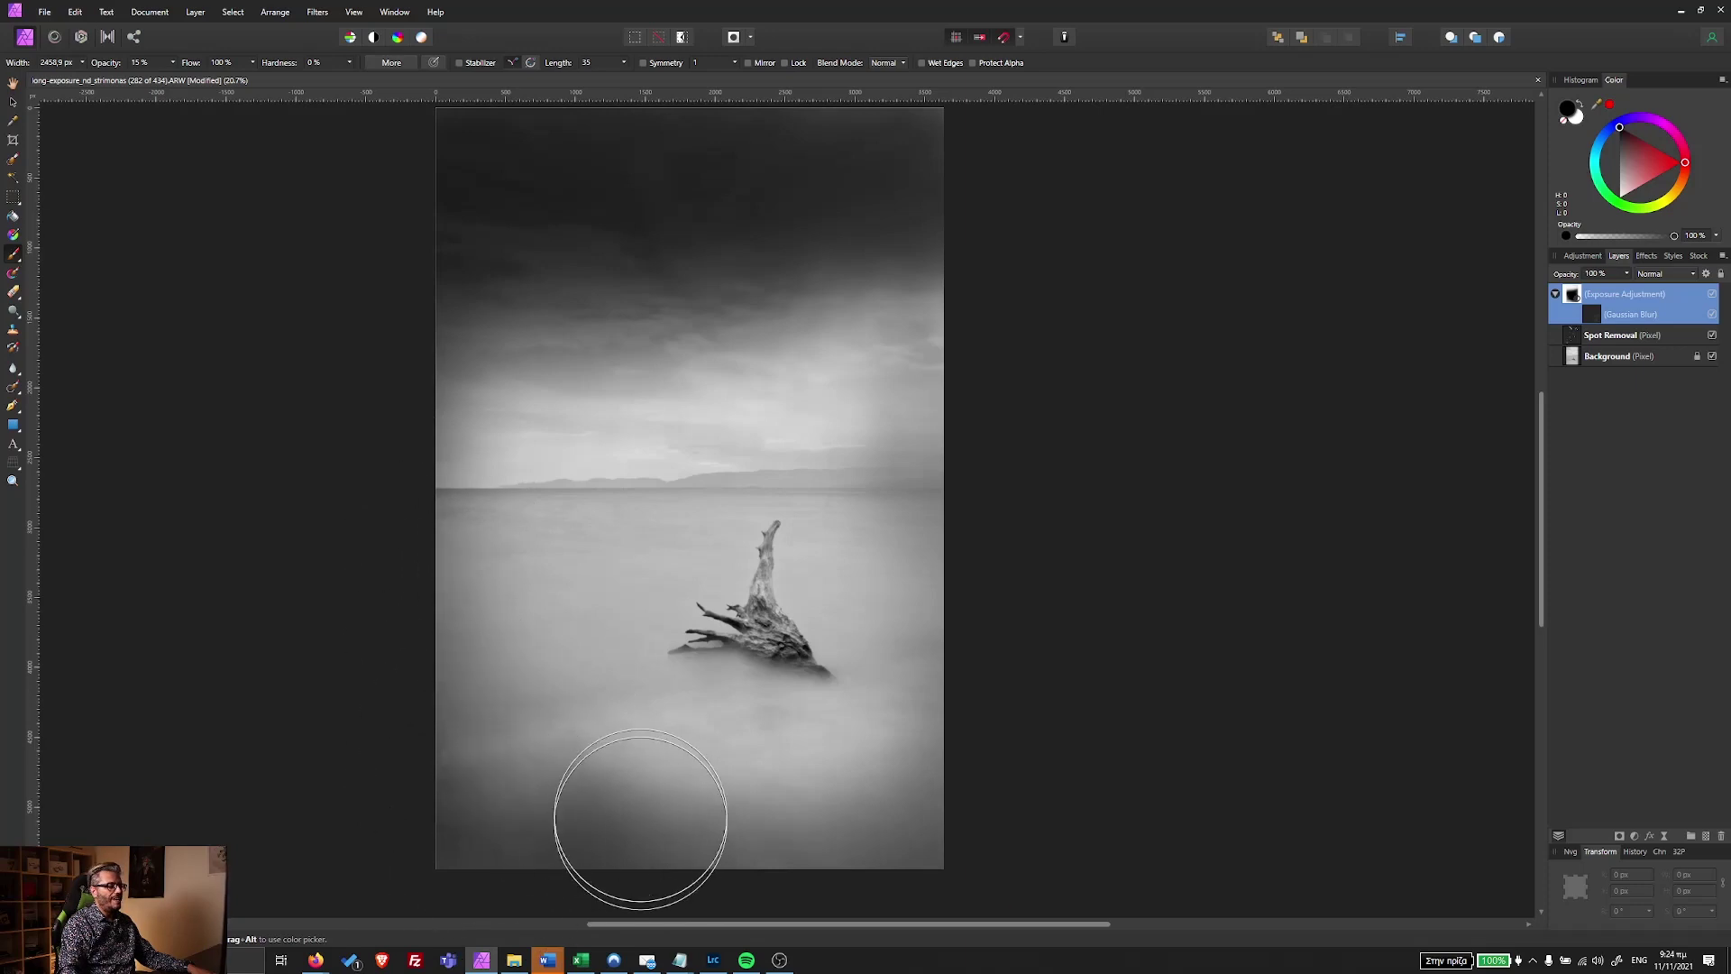
{"action": "left_click_drag", "start_coordinate": [640, 819], "coordinate": [577, 825]}
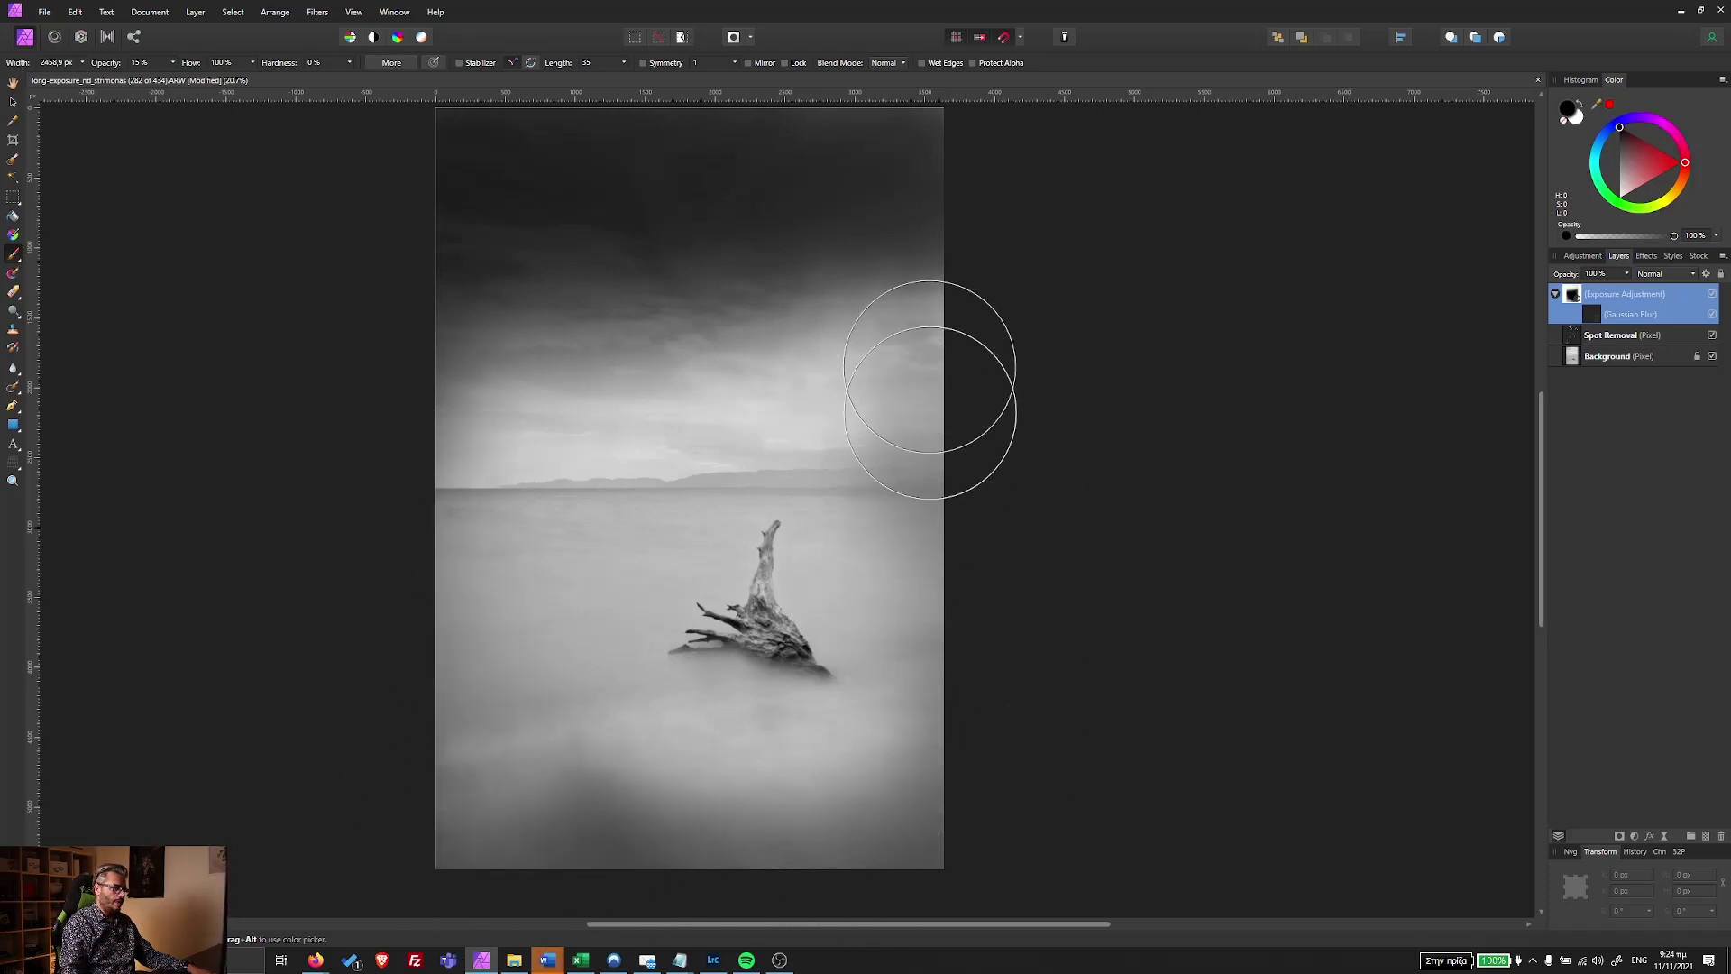
{"action": "left_click_drag", "start_coordinate": [530, 793], "coordinate": [605, 767]}
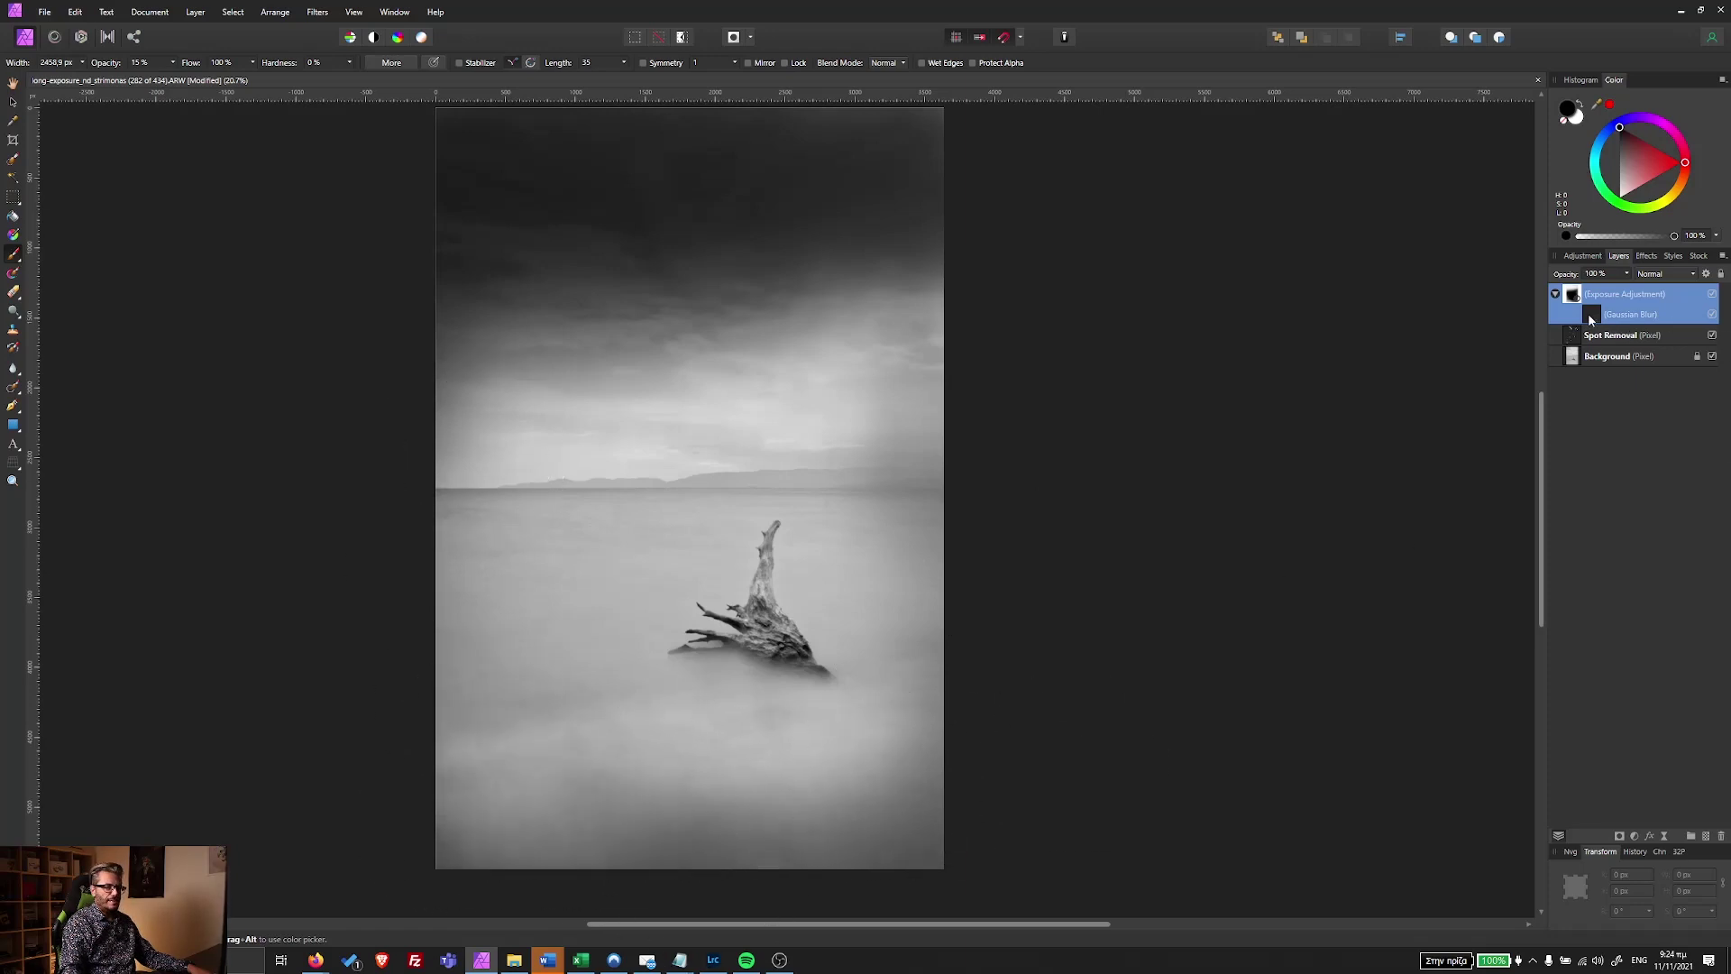
{"action": "left_click", "coordinate": [1712, 315]}
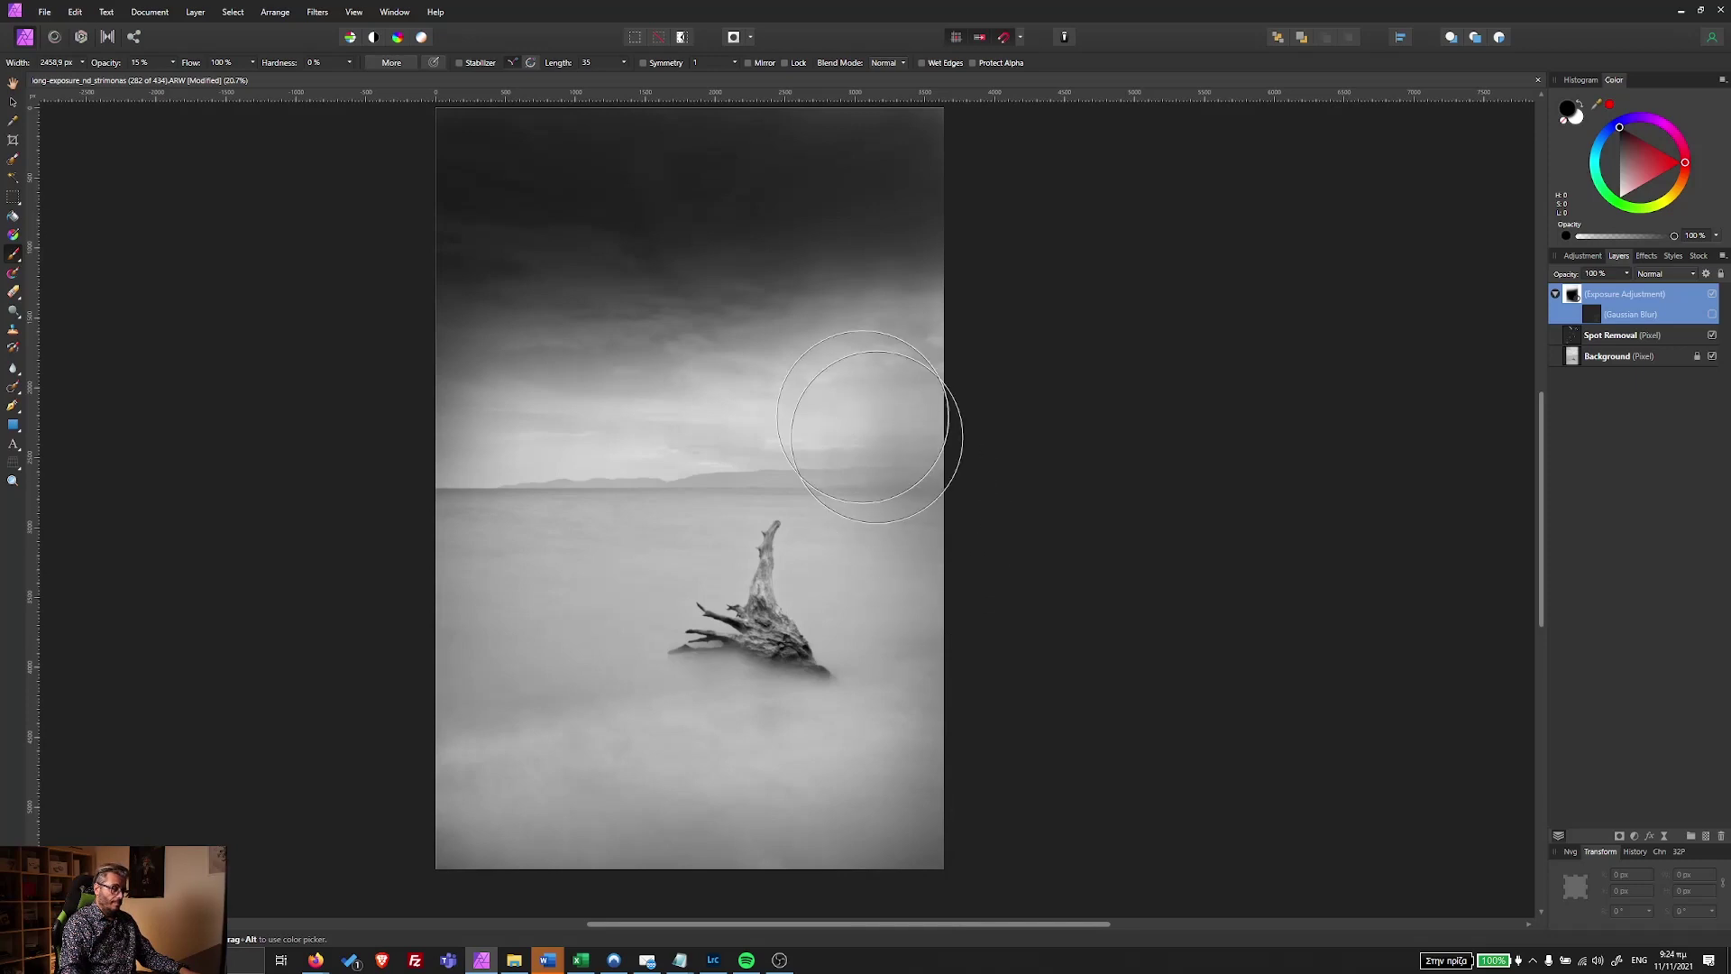
At a new brush opacity, brighten sky patches on the mask and re-enable the mask blur.
{"action": "left_click", "coordinate": [173, 65]}
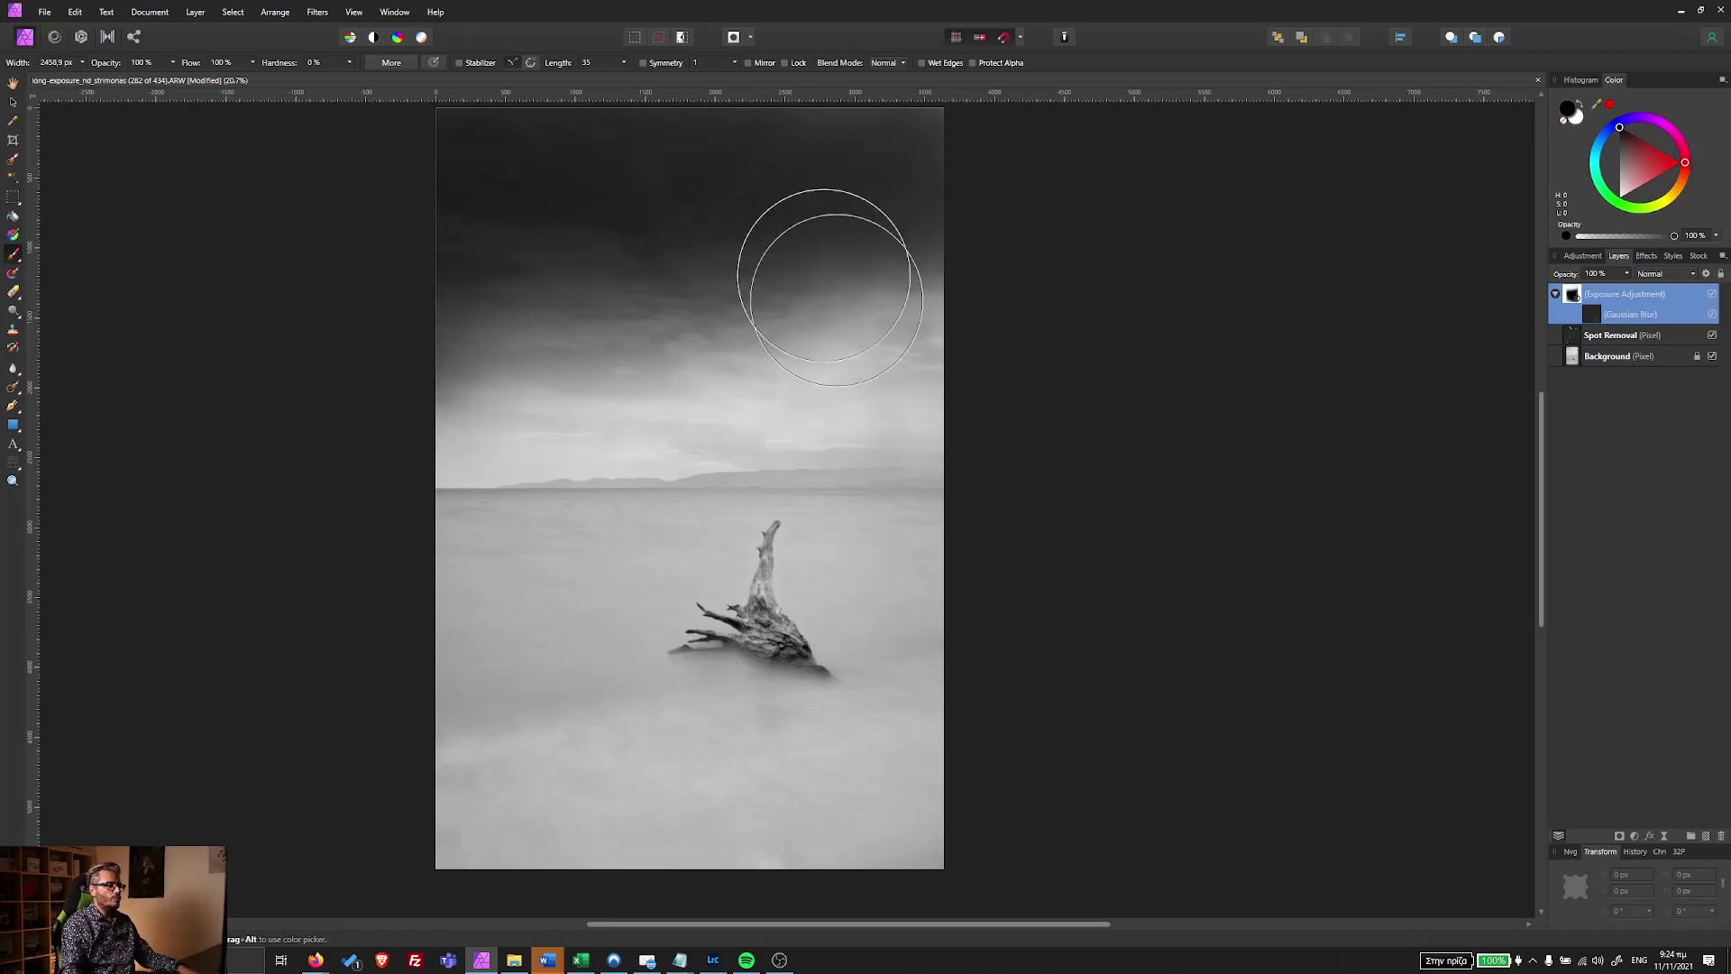
{"action": "mouse_move", "coordinate": [533, 262]}
{"action": "left_mouse_down"}
{"action": "mouse_move", "coordinate": [811, 289]}
{"action": "mouse_move", "coordinate": [933, 377]}
{"action": "left_mouse_up"}
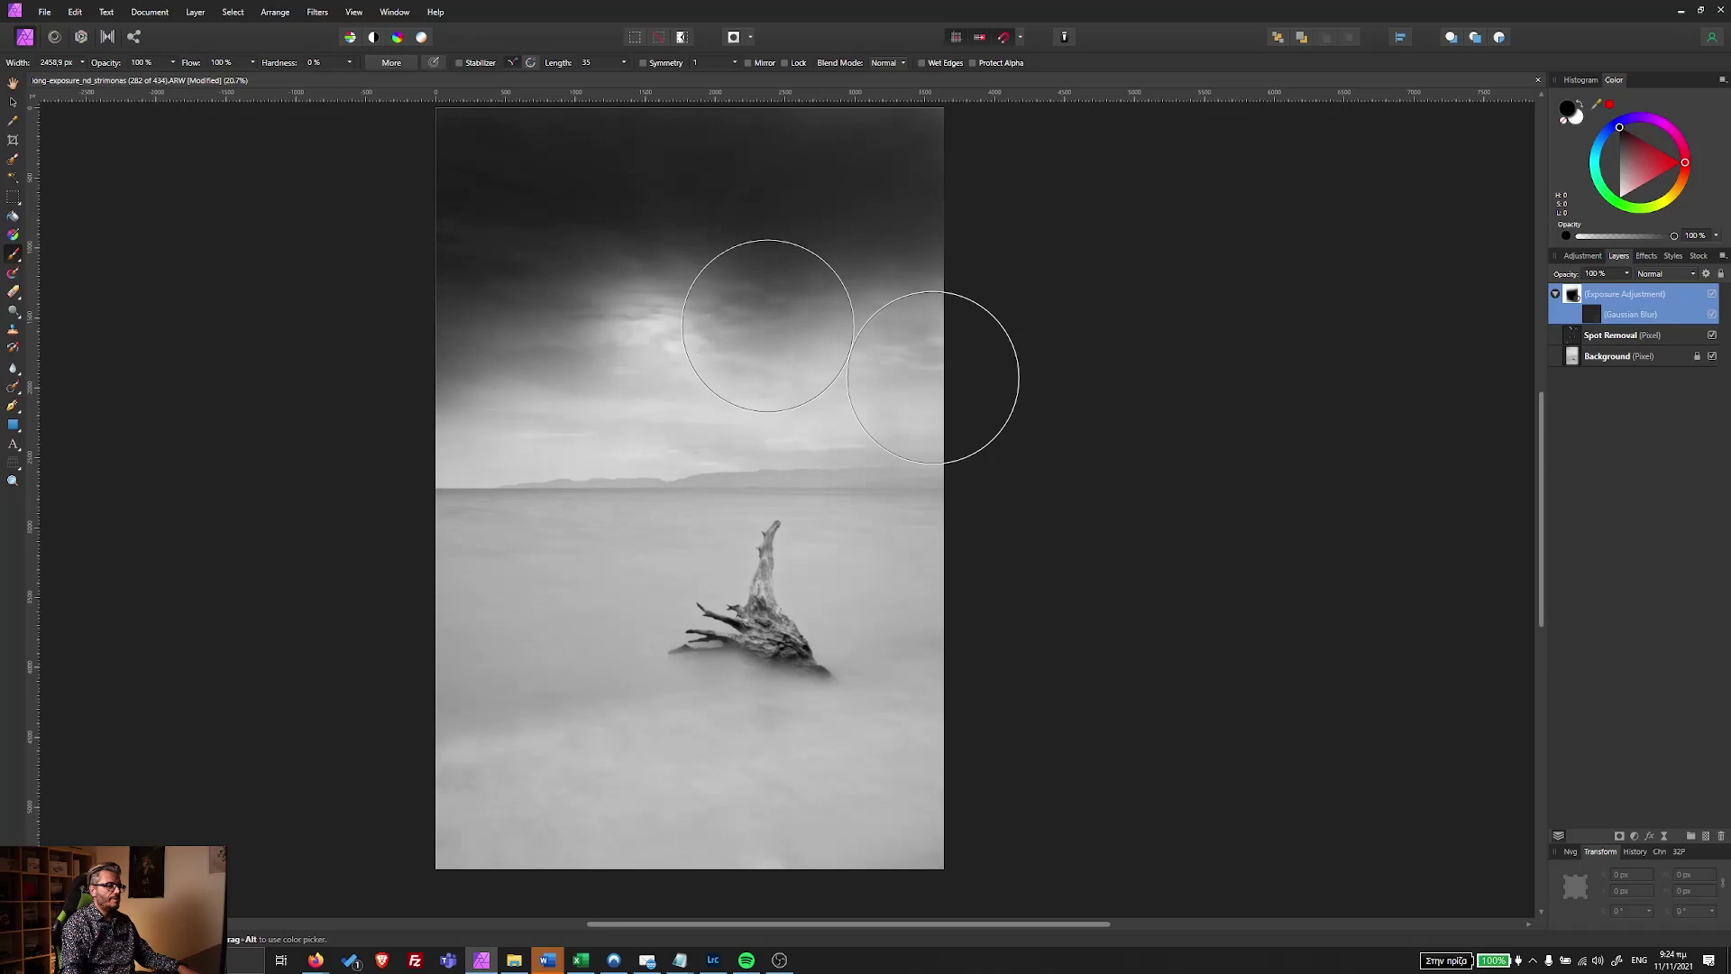
{"action": "left_click", "coordinate": [1712, 314]}
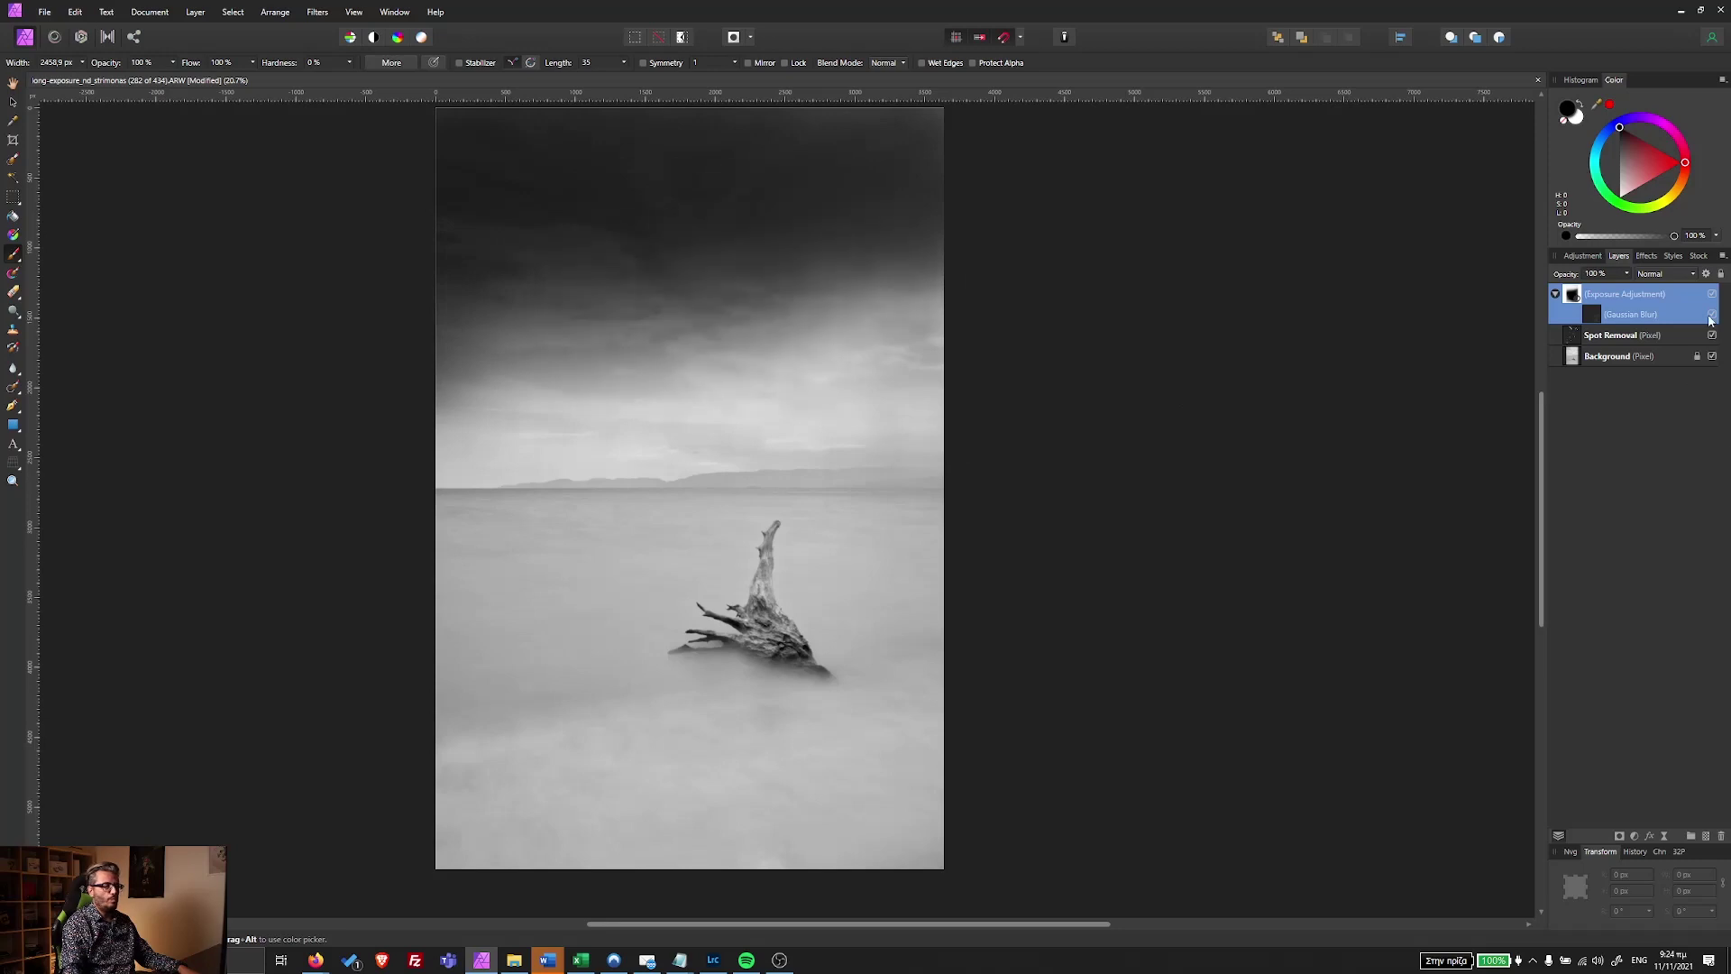
{"action": "left_click", "coordinate": [12, 104]}
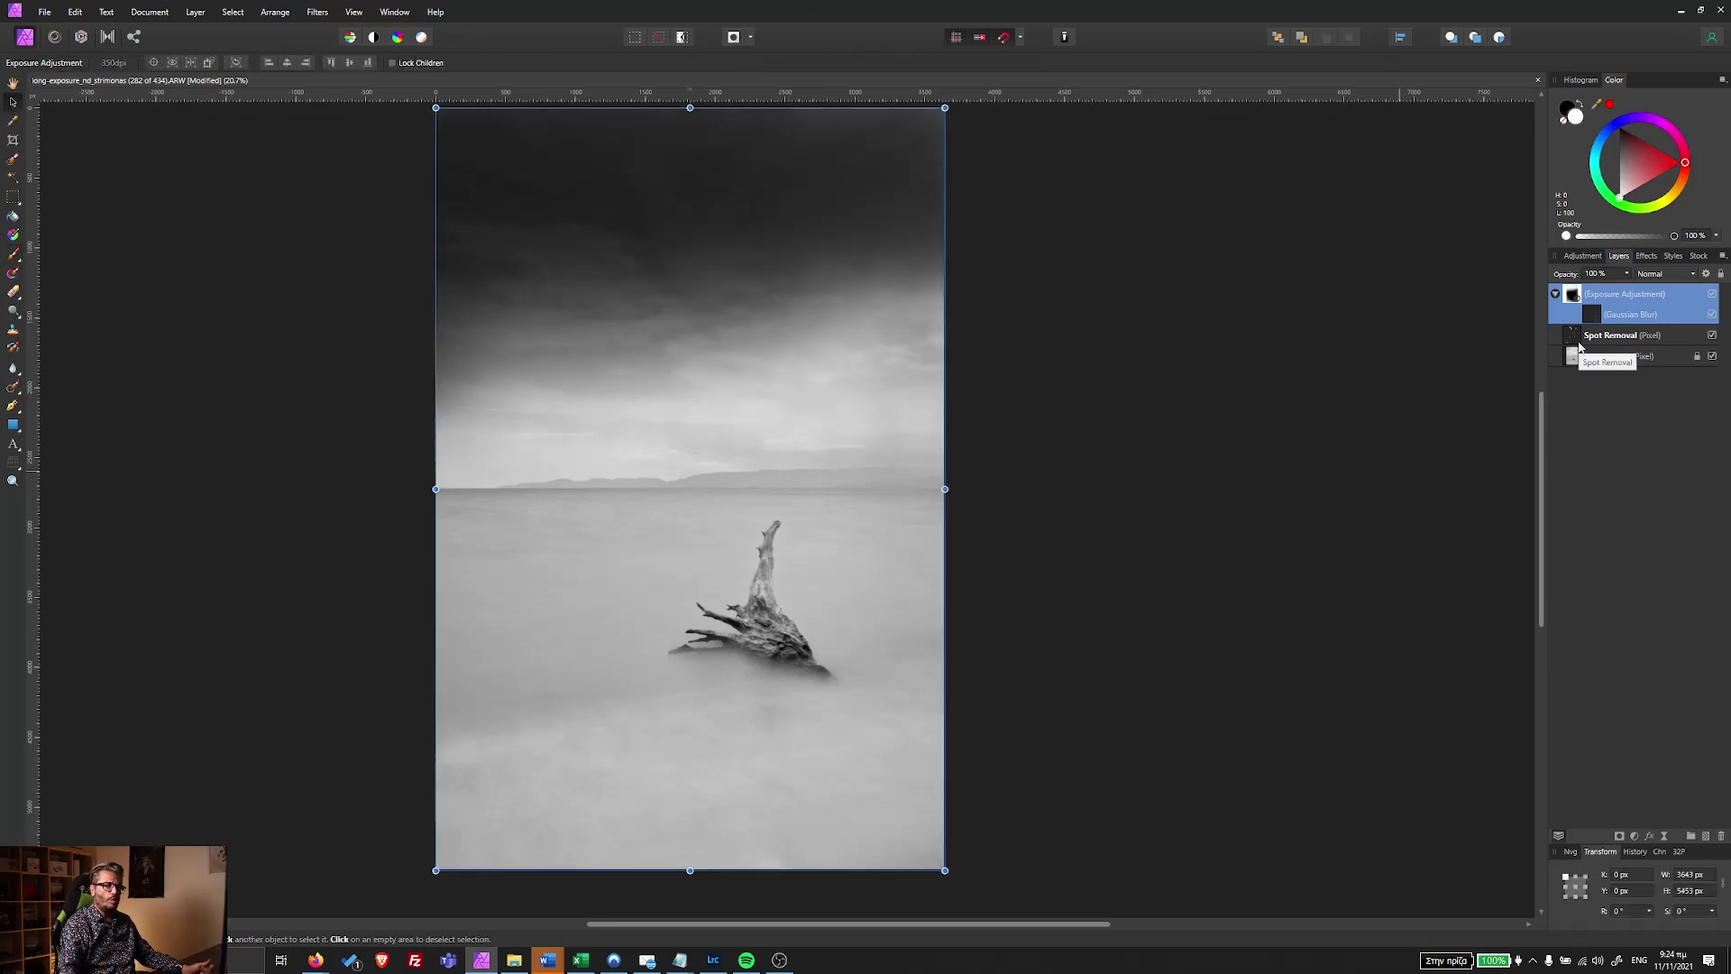
Add a Curves adjustment whose shadow and highlight points form a gentle S-curve.
{"action": "left_click", "coordinate": [1635, 837]}
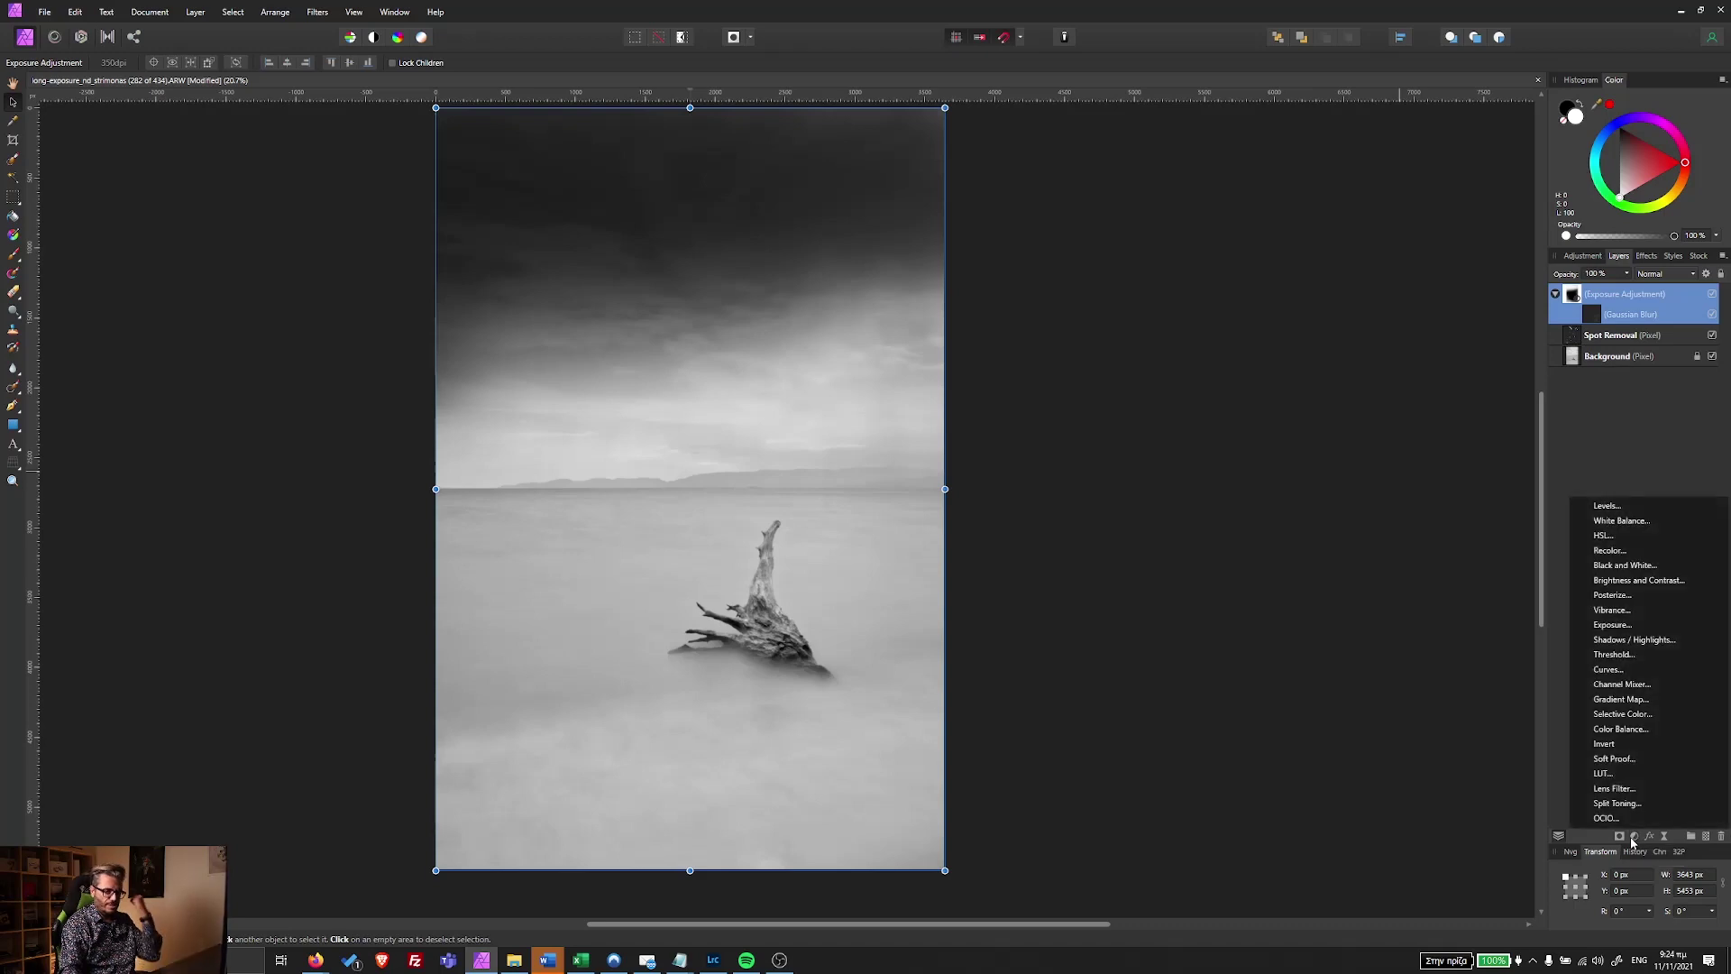
{"action": "left_click", "coordinate": [1638, 677]}
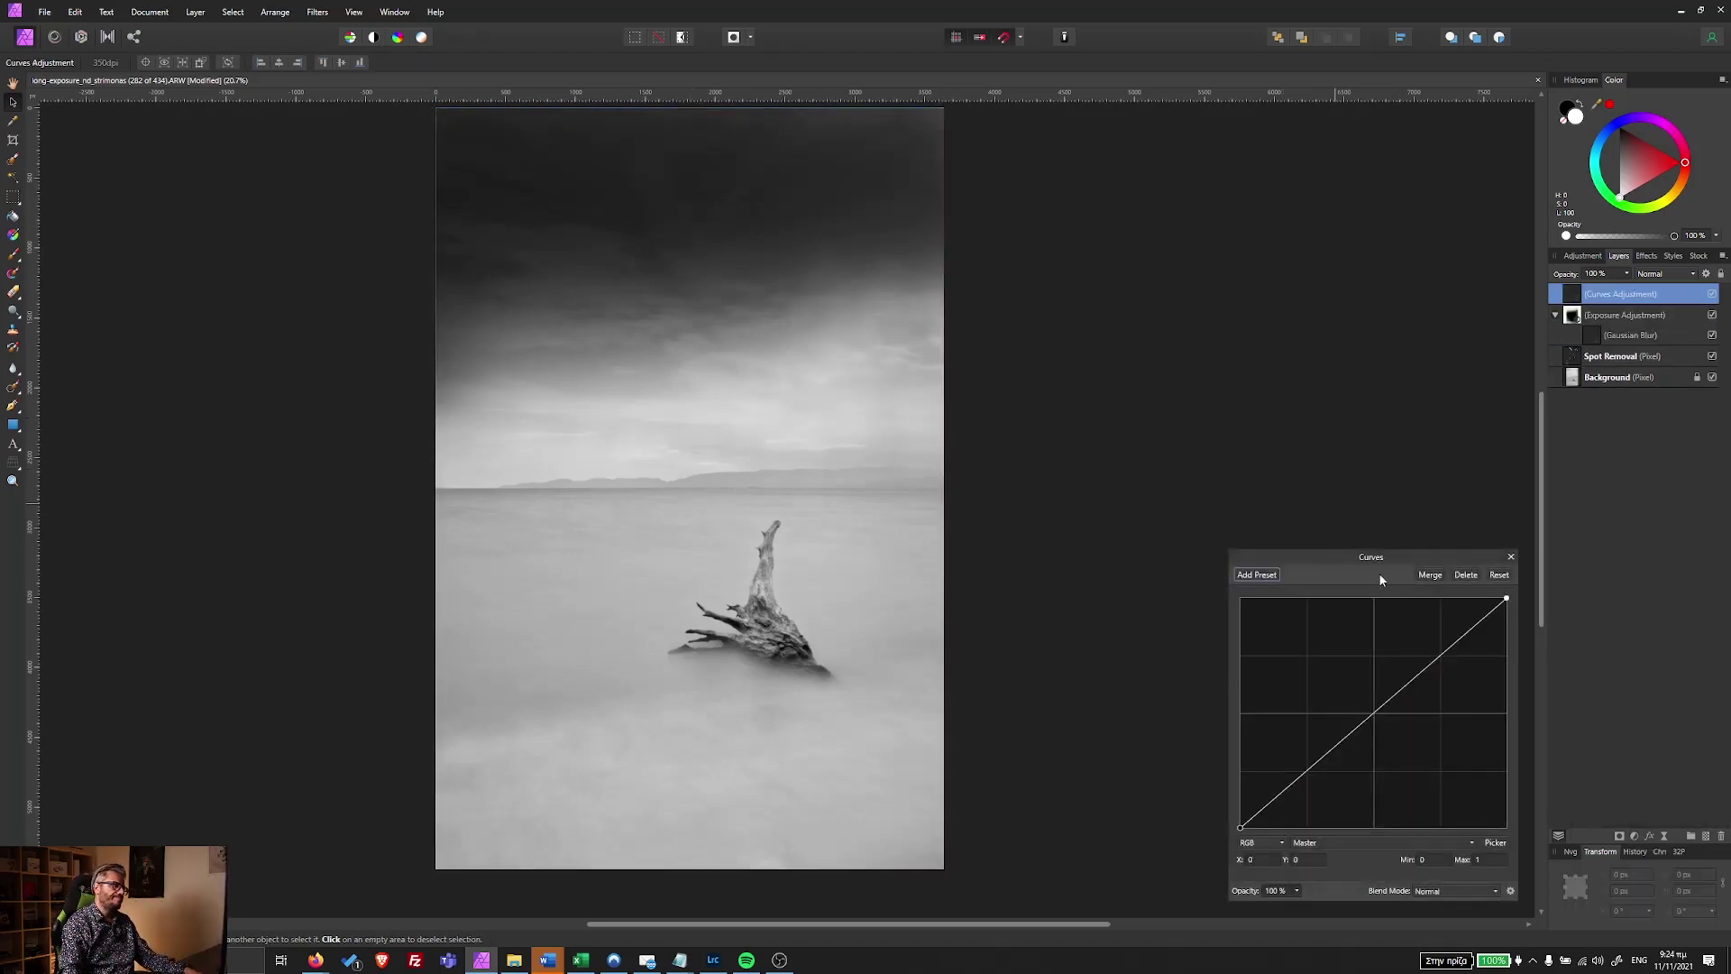
{"action": "left_click_drag", "start_coordinate": [1394, 569], "coordinate": [1309, 302]}
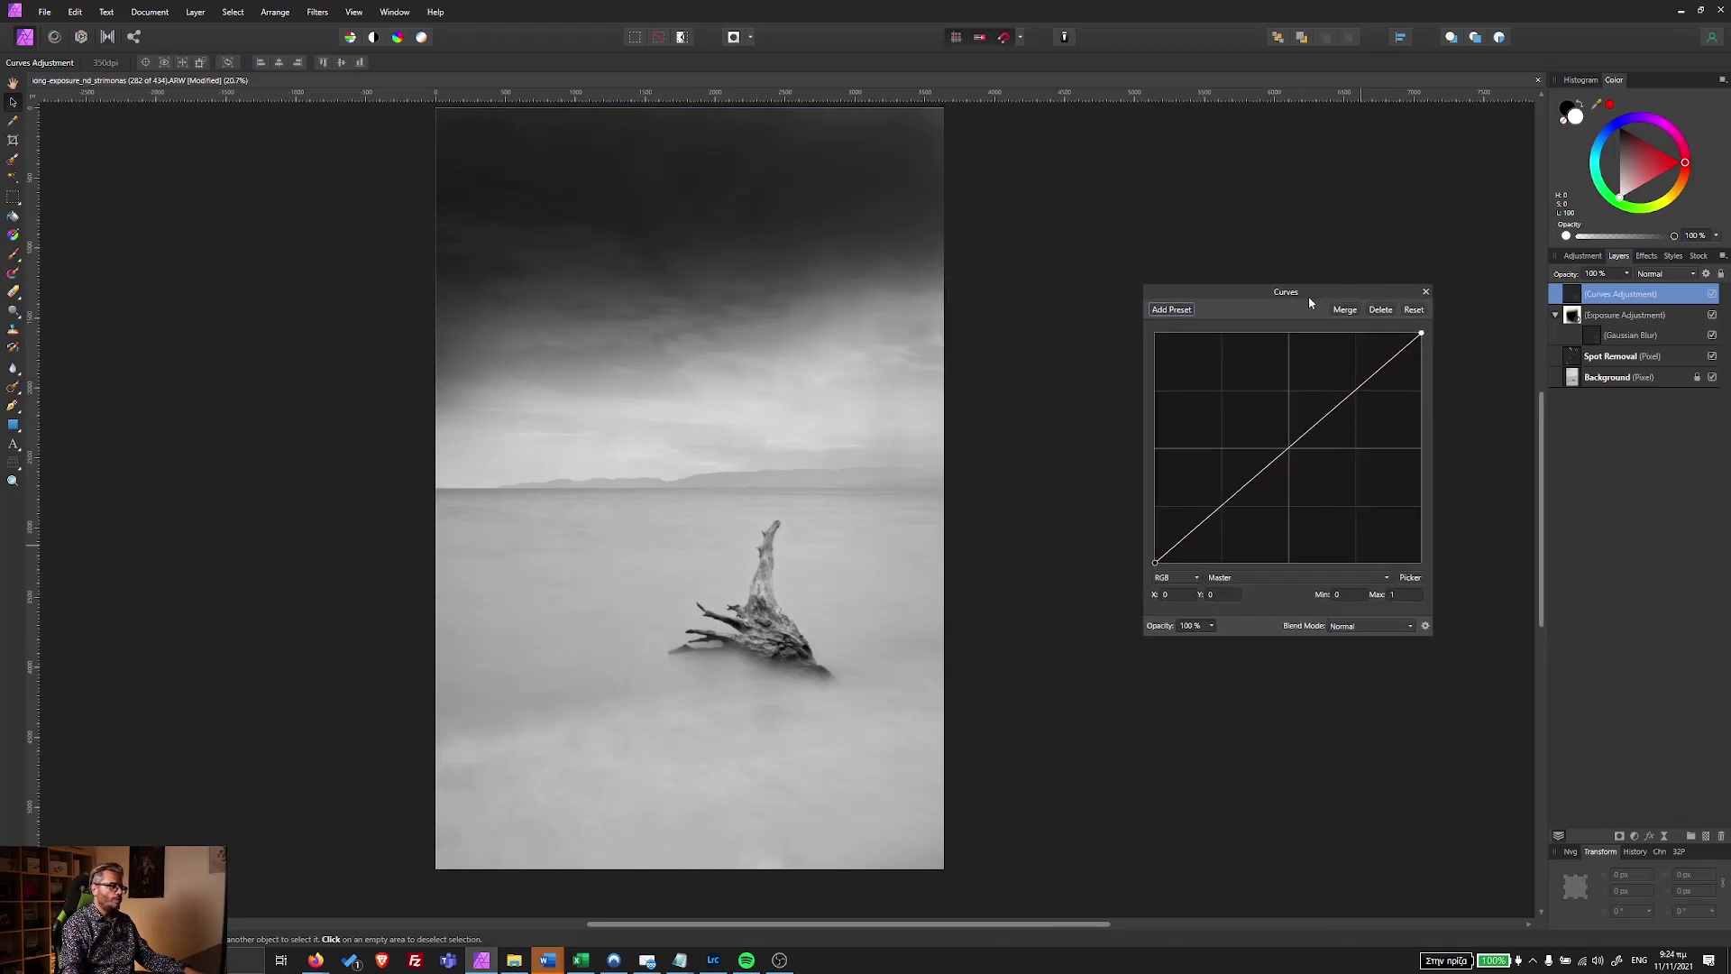
{"action": "left_click", "coordinate": [1216, 509]}
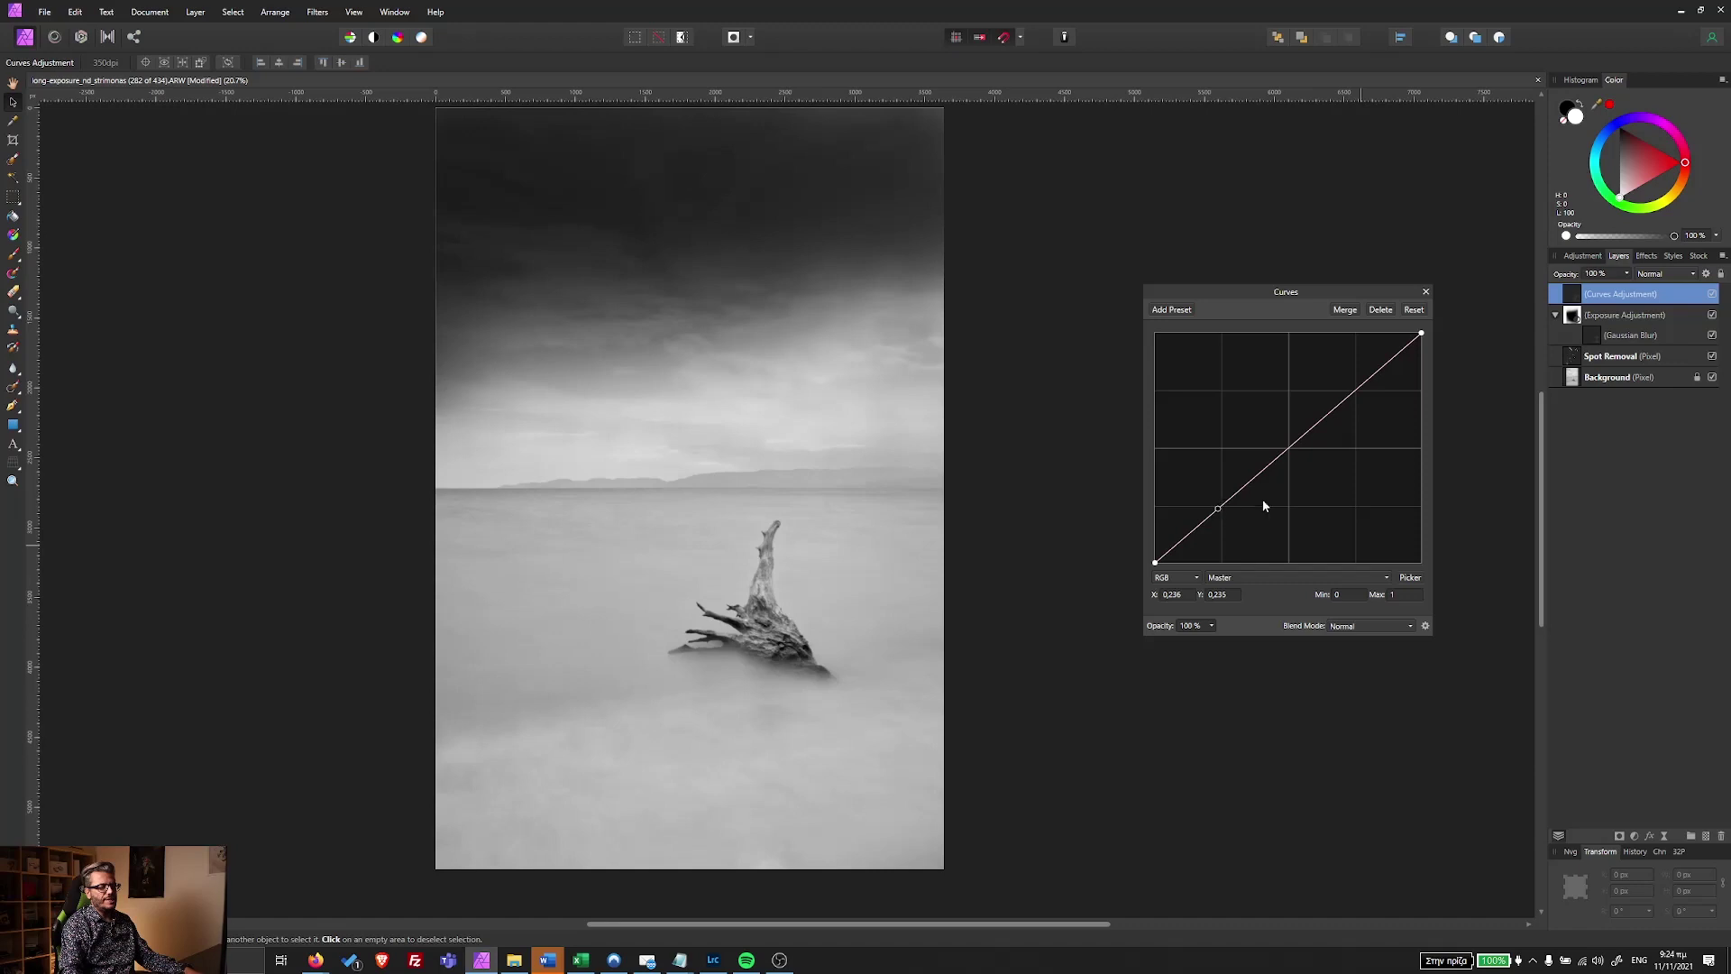
{"action": "left_click", "coordinate": [1355, 392]}
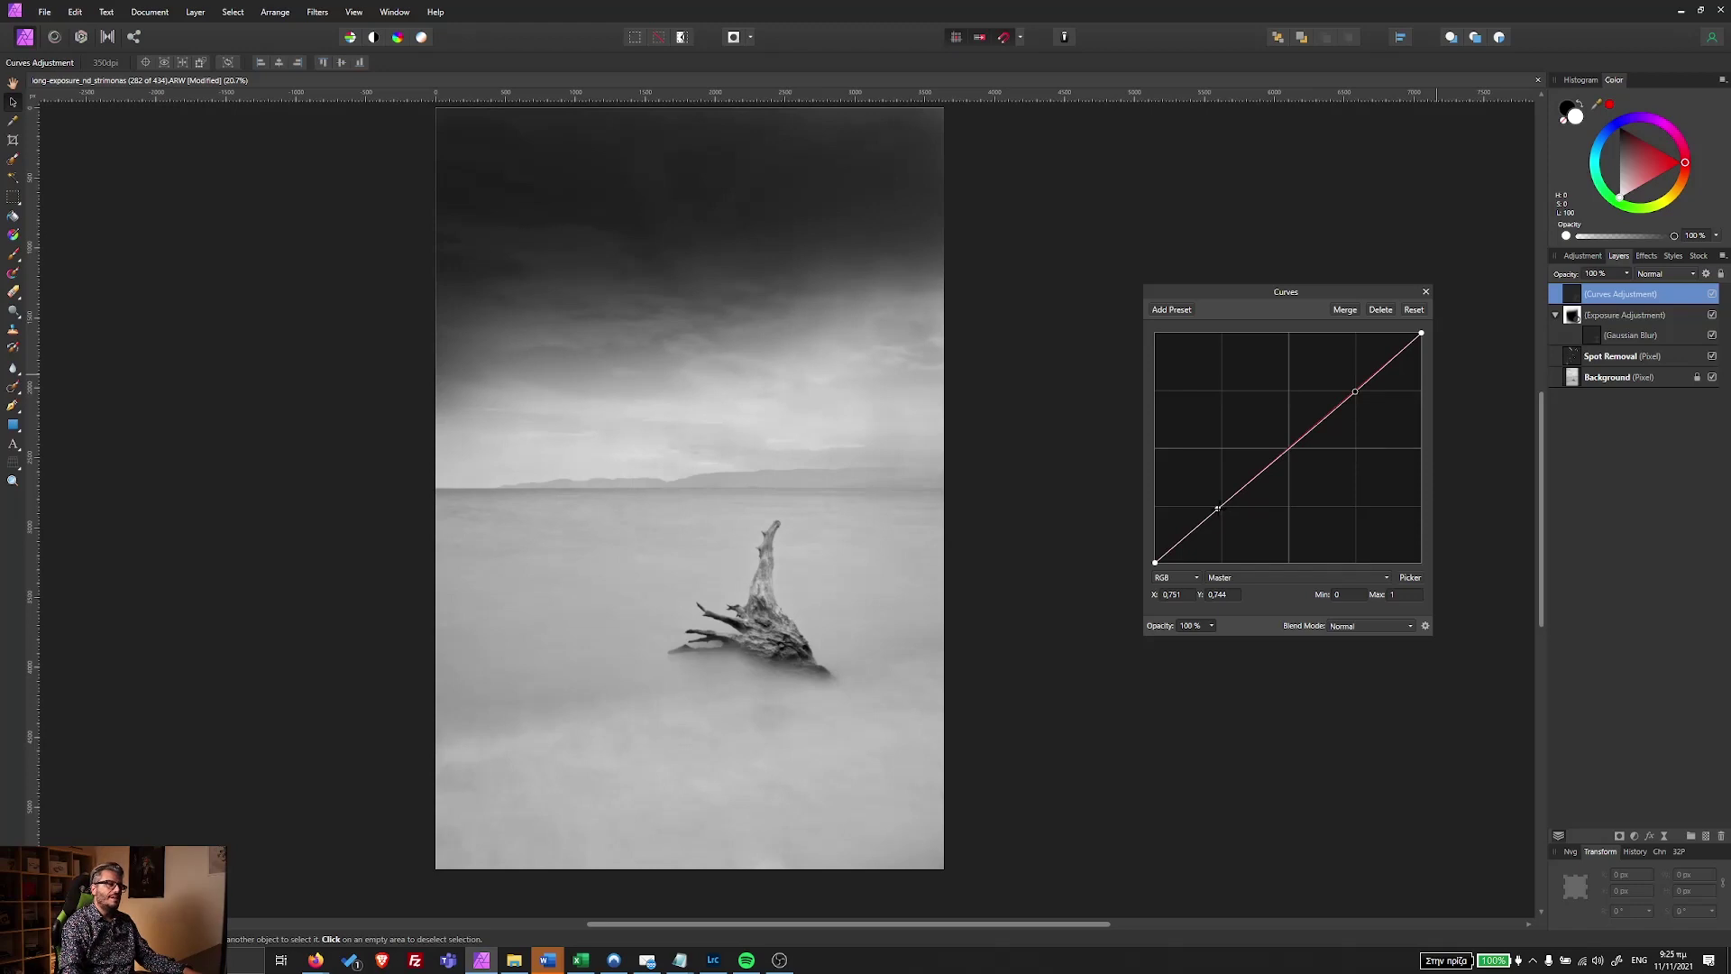
{"action": "left_click_drag", "start_coordinate": [1217, 510], "coordinate": [1226, 527]}
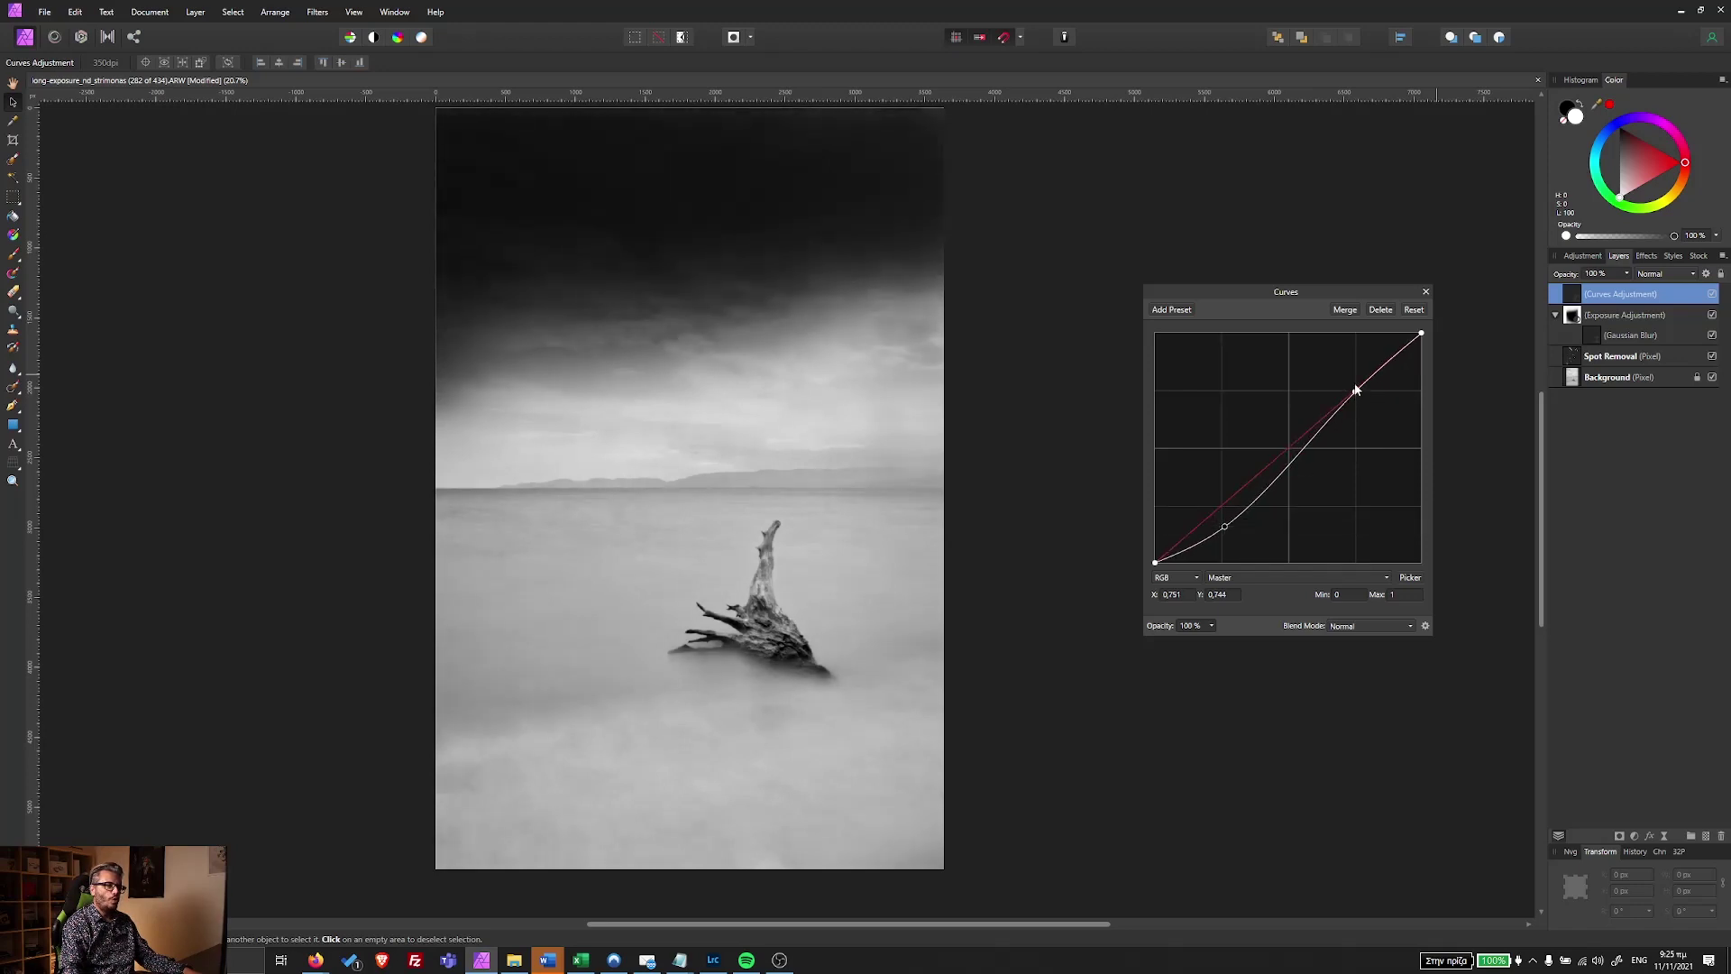
{"action": "left_click_drag", "start_coordinate": [1355, 392], "coordinate": [1356, 378]}
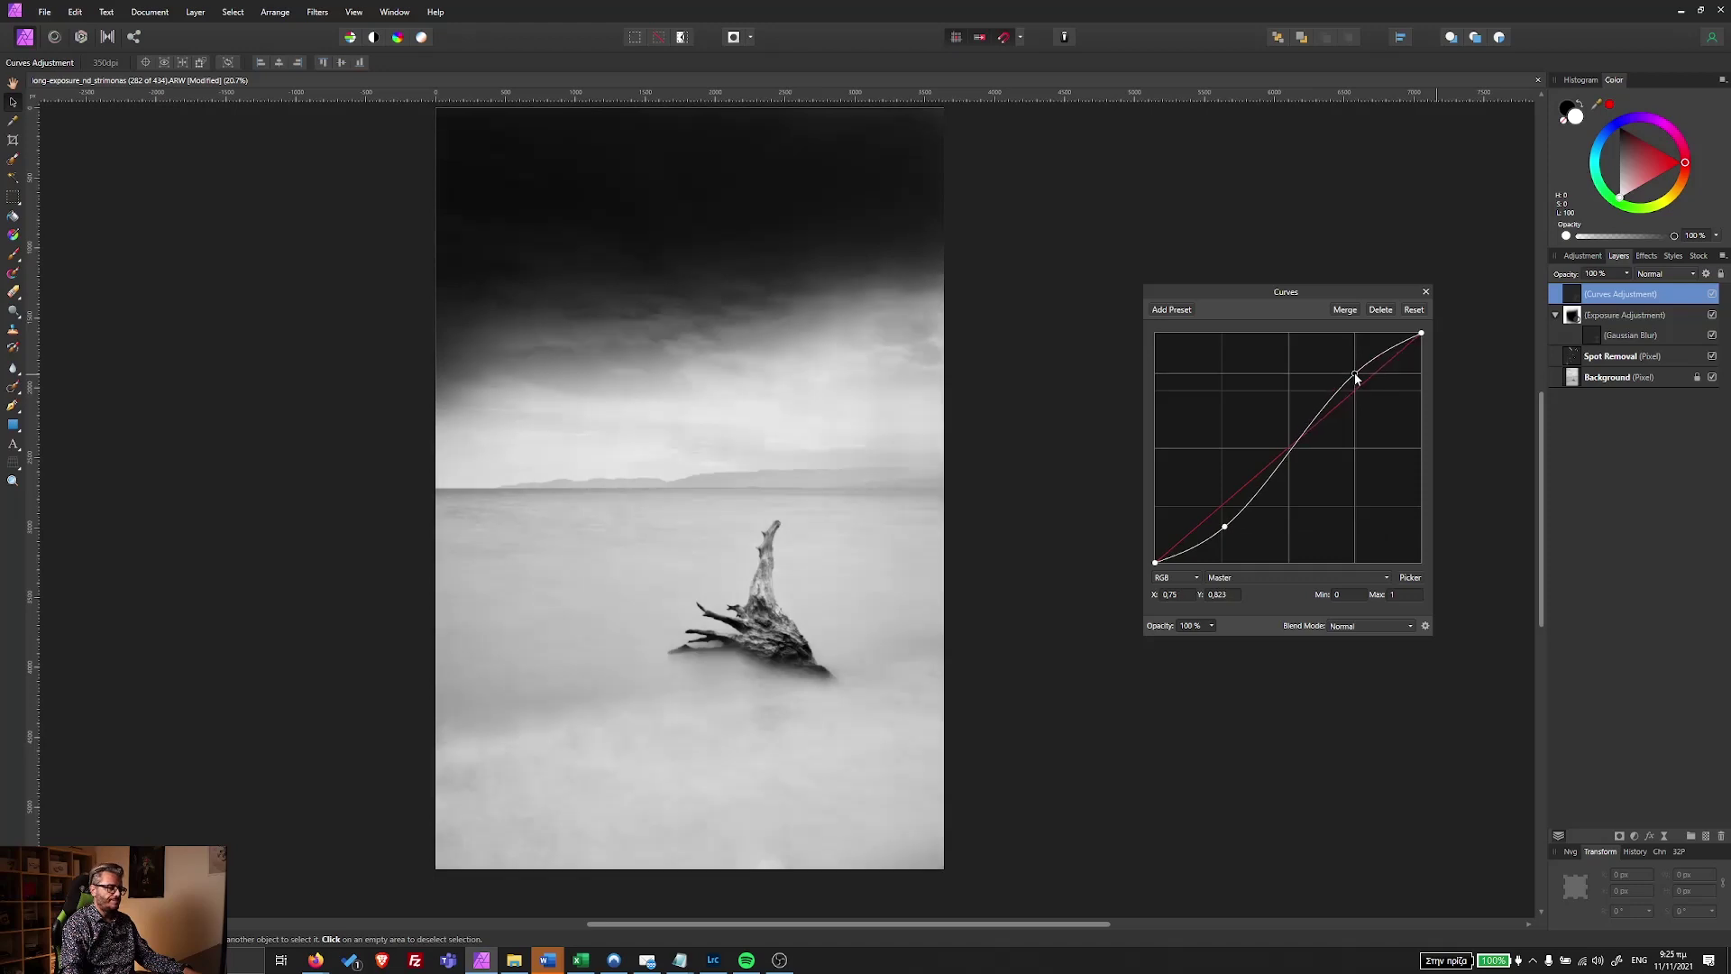
{"action": "left_click_drag", "start_coordinate": [1225, 528], "coordinate": [1221, 518]}
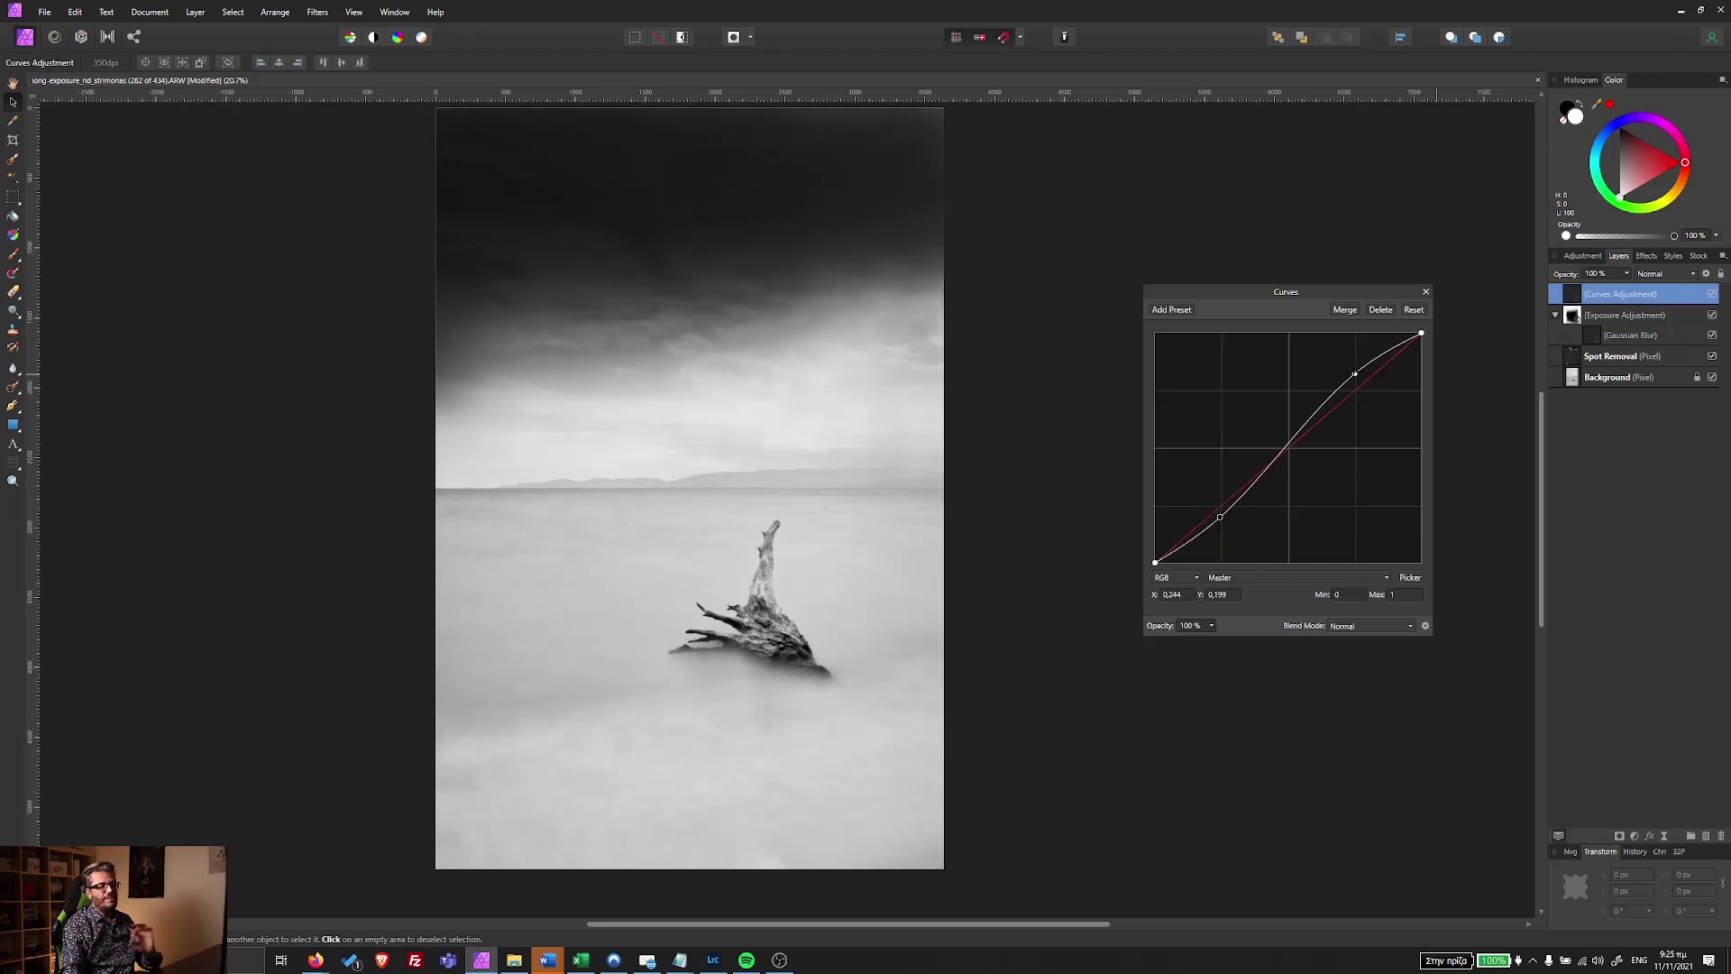
{"action": "left_click_drag", "start_coordinate": [1357, 376], "coordinate": [1359, 372]}
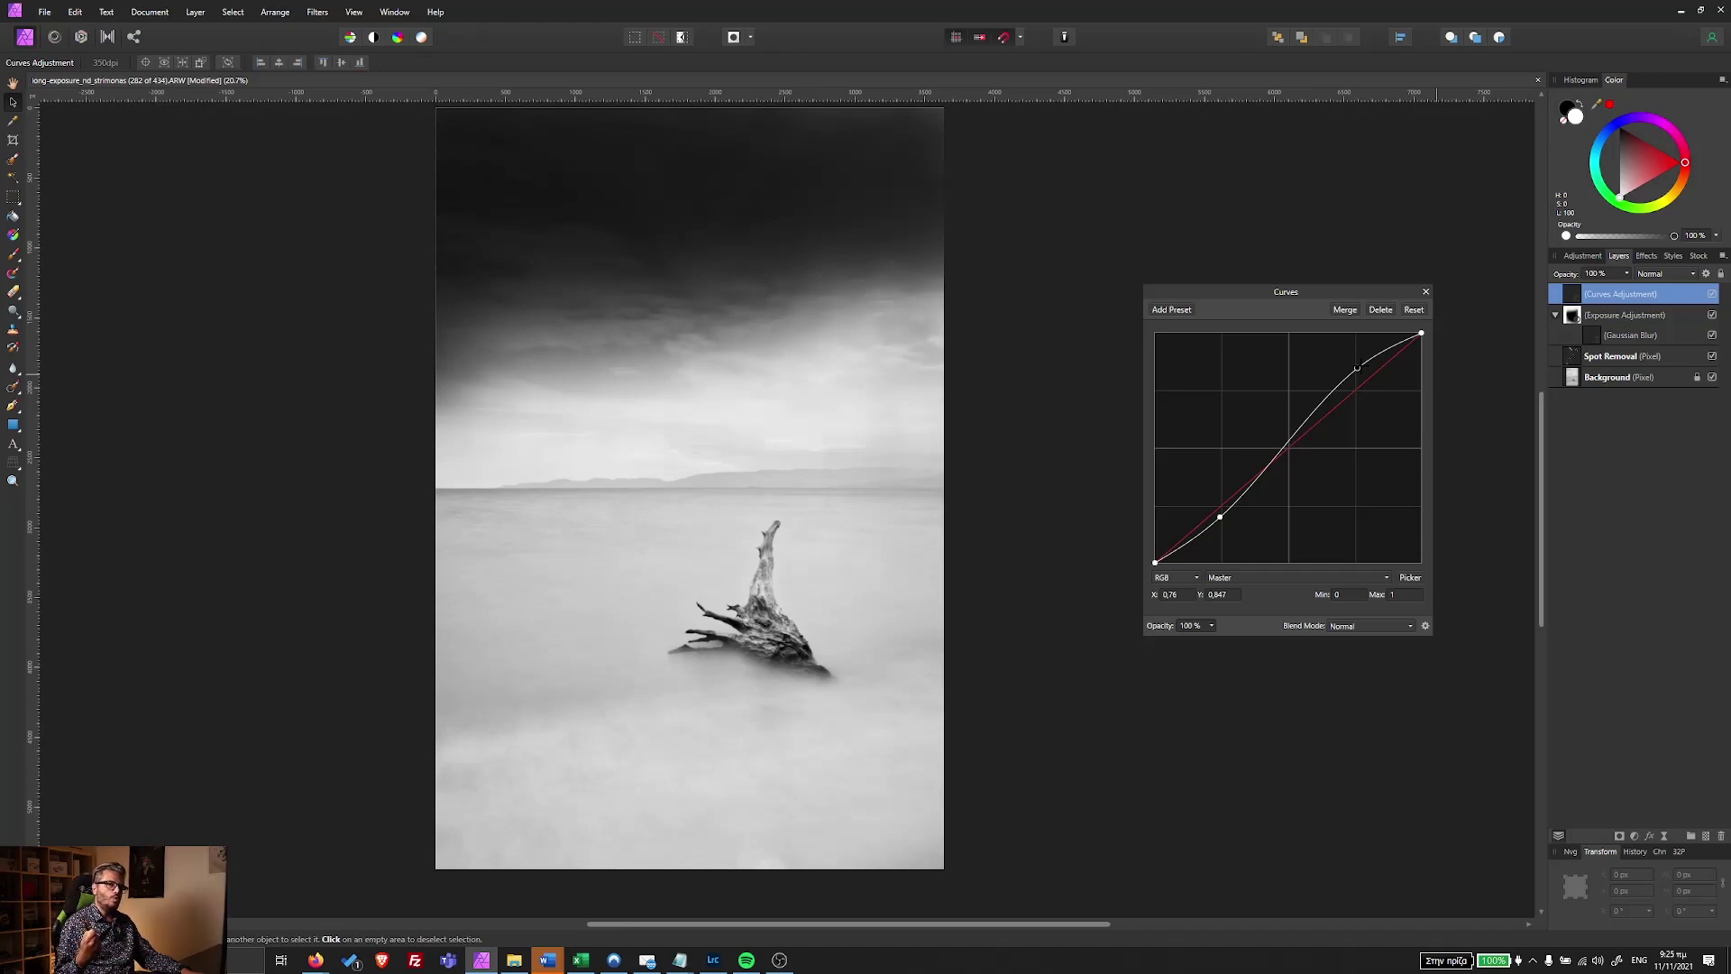
Add a 100 px Gaussian Blur live filter with Preserve Alpha on the Background layer.
{"action": "left_click", "coordinate": [1425, 293]}
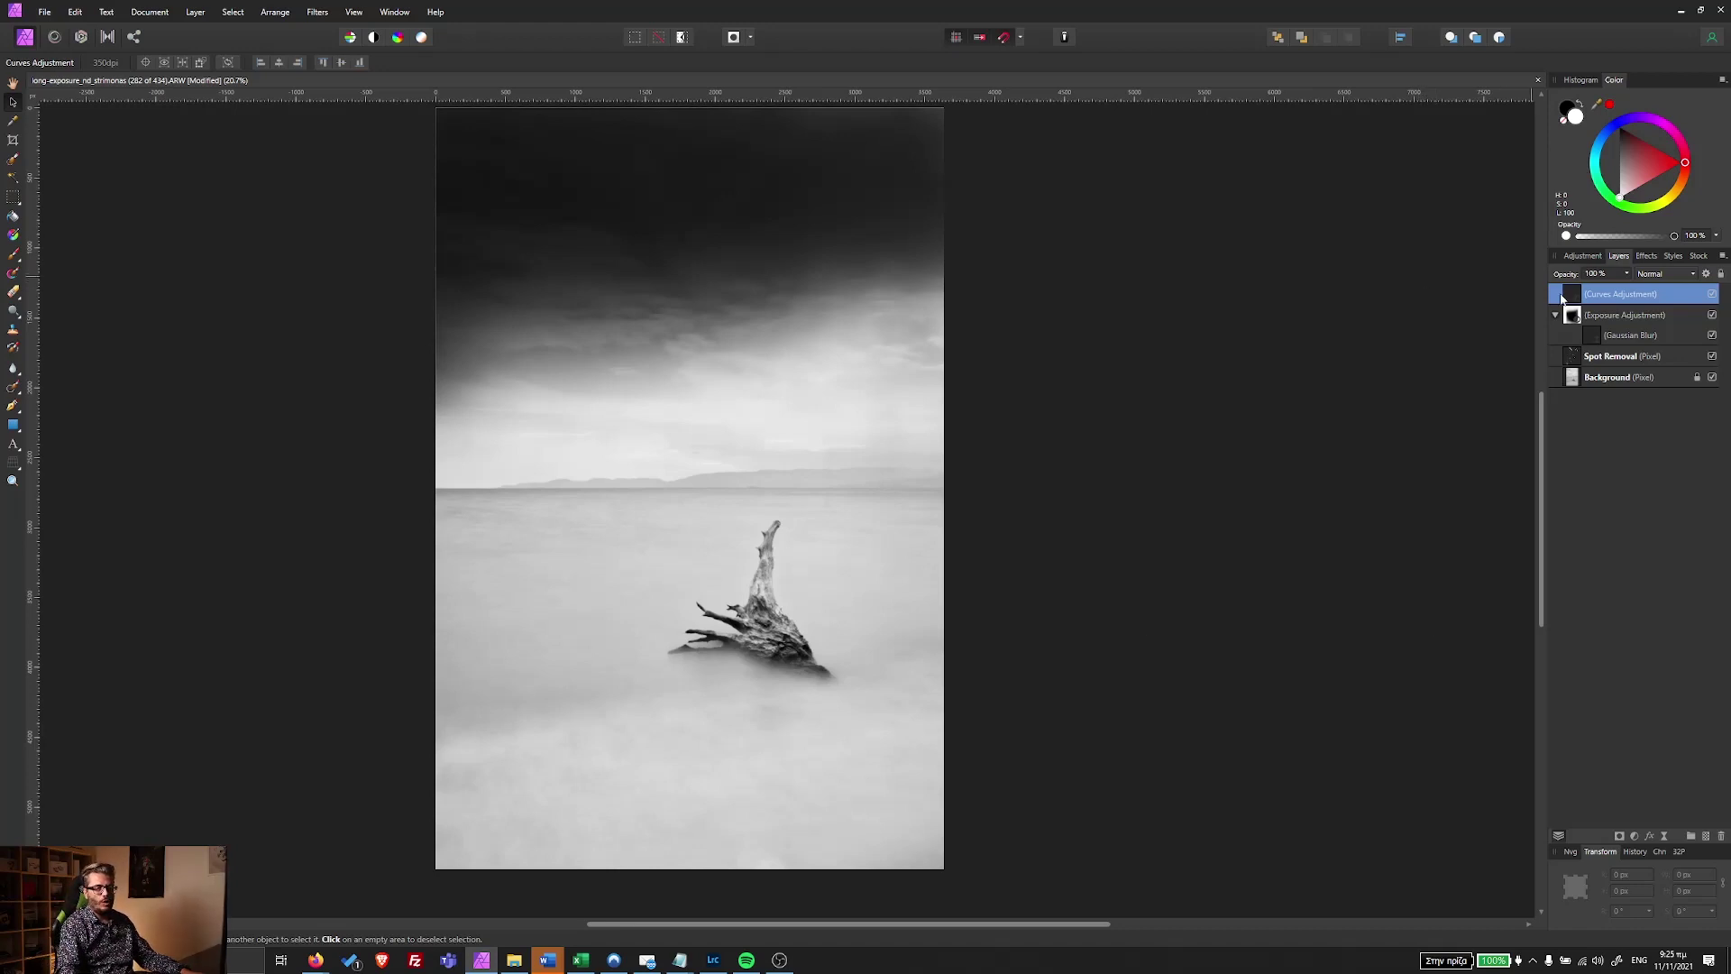
{"action": "left_click", "coordinate": [1586, 385]}
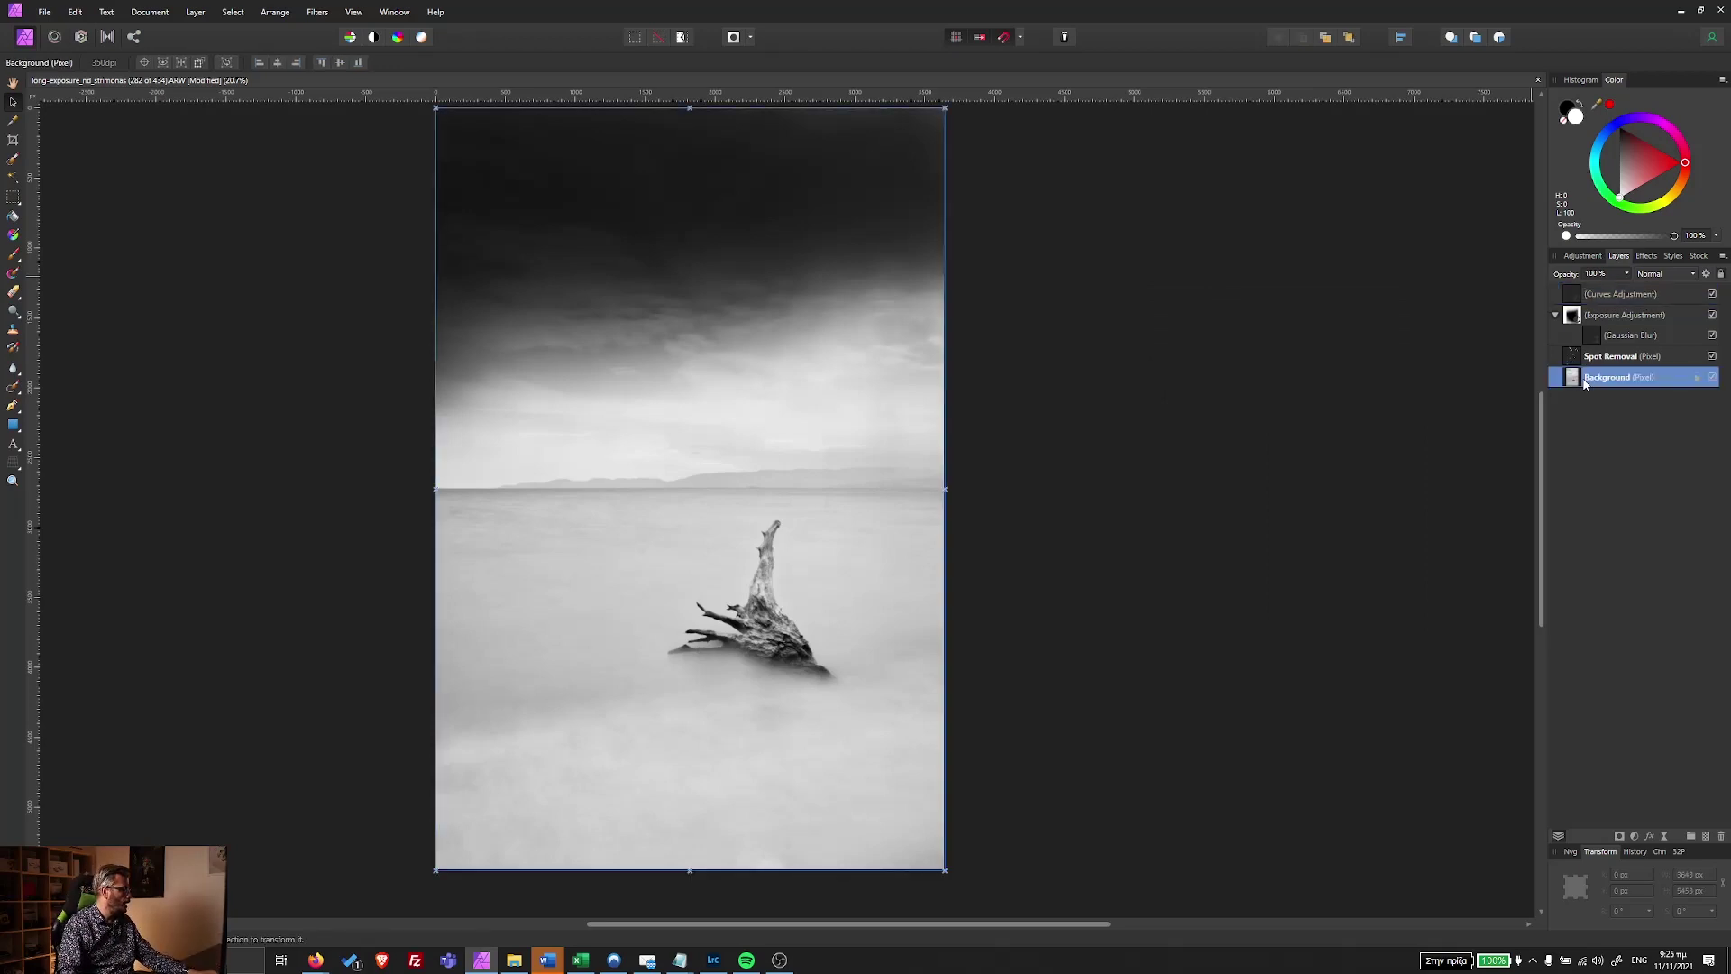
{"action": "left_click", "coordinate": [1666, 838]}
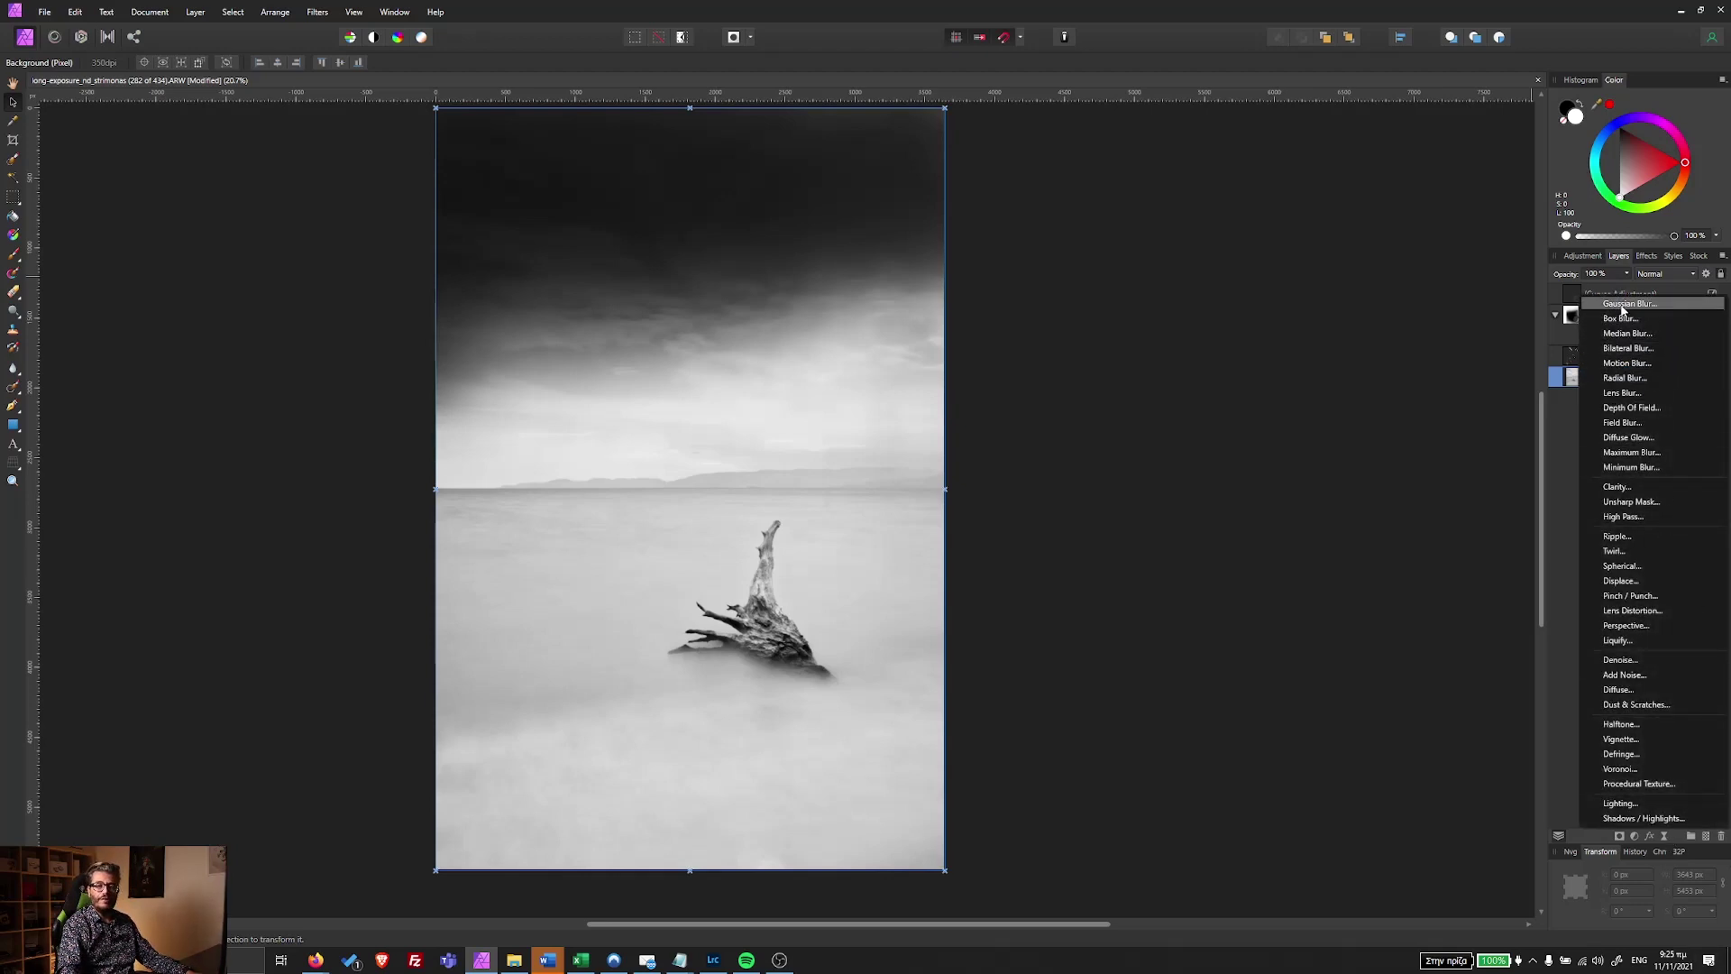
{"action": "left_click", "coordinate": [1623, 306]}
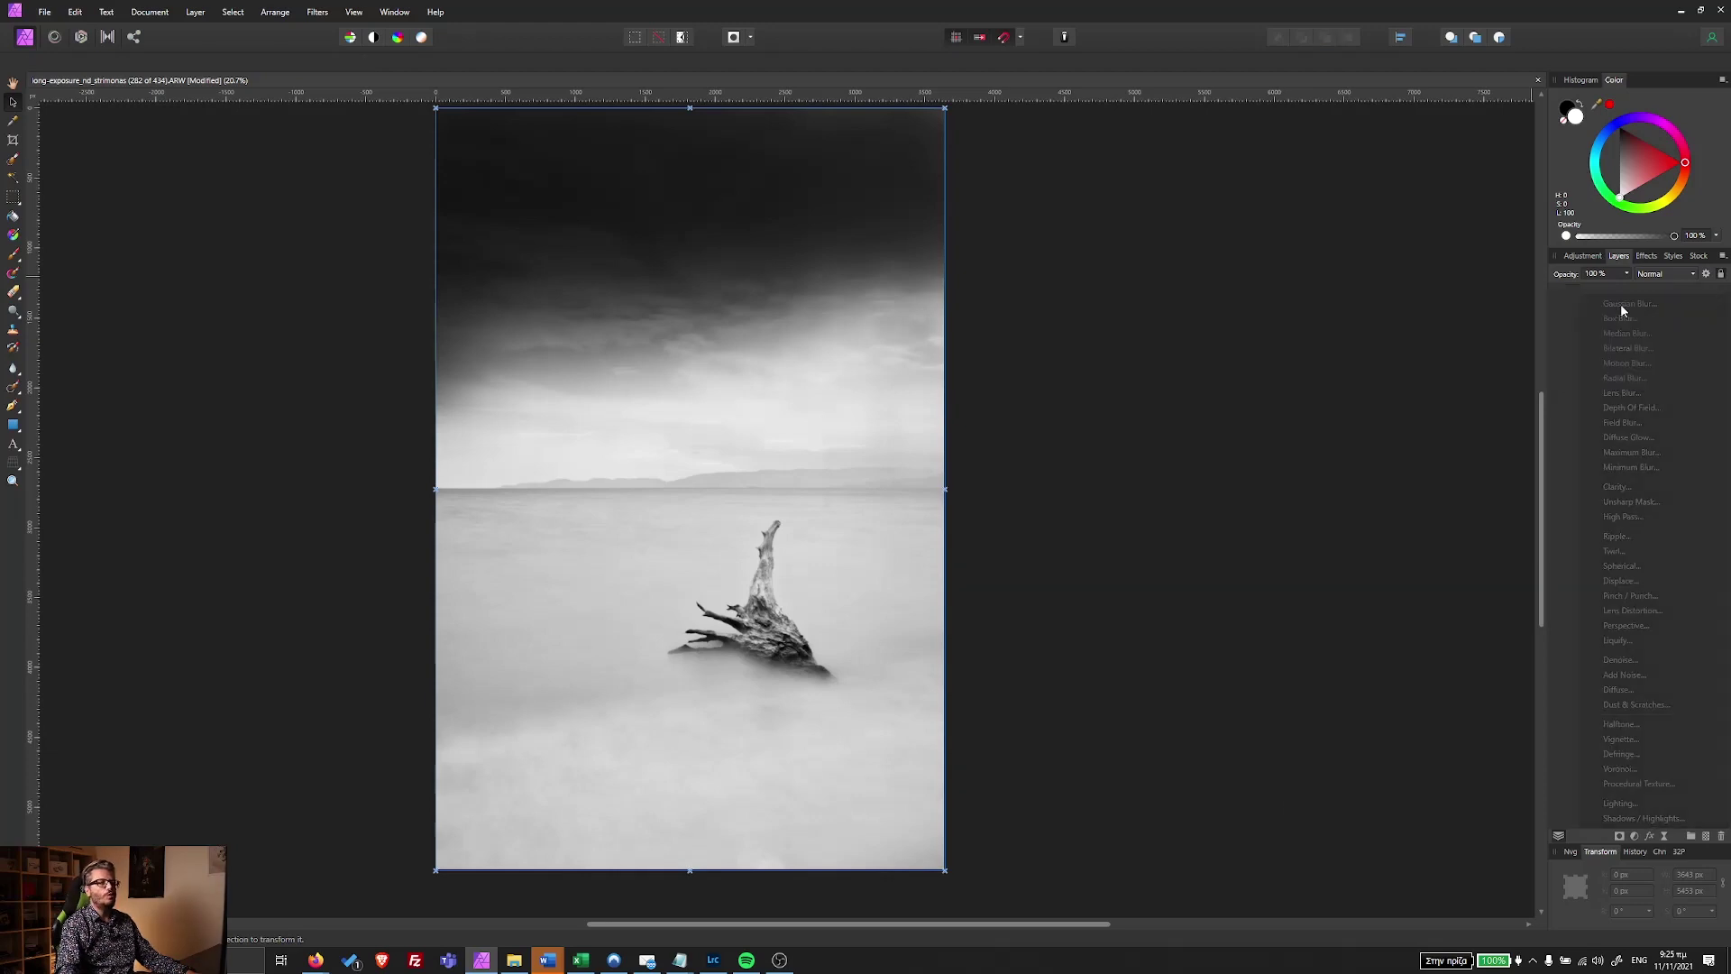
{"action": "left_click_drag", "start_coordinate": [1313, 866], "coordinate": [1443, 871]}
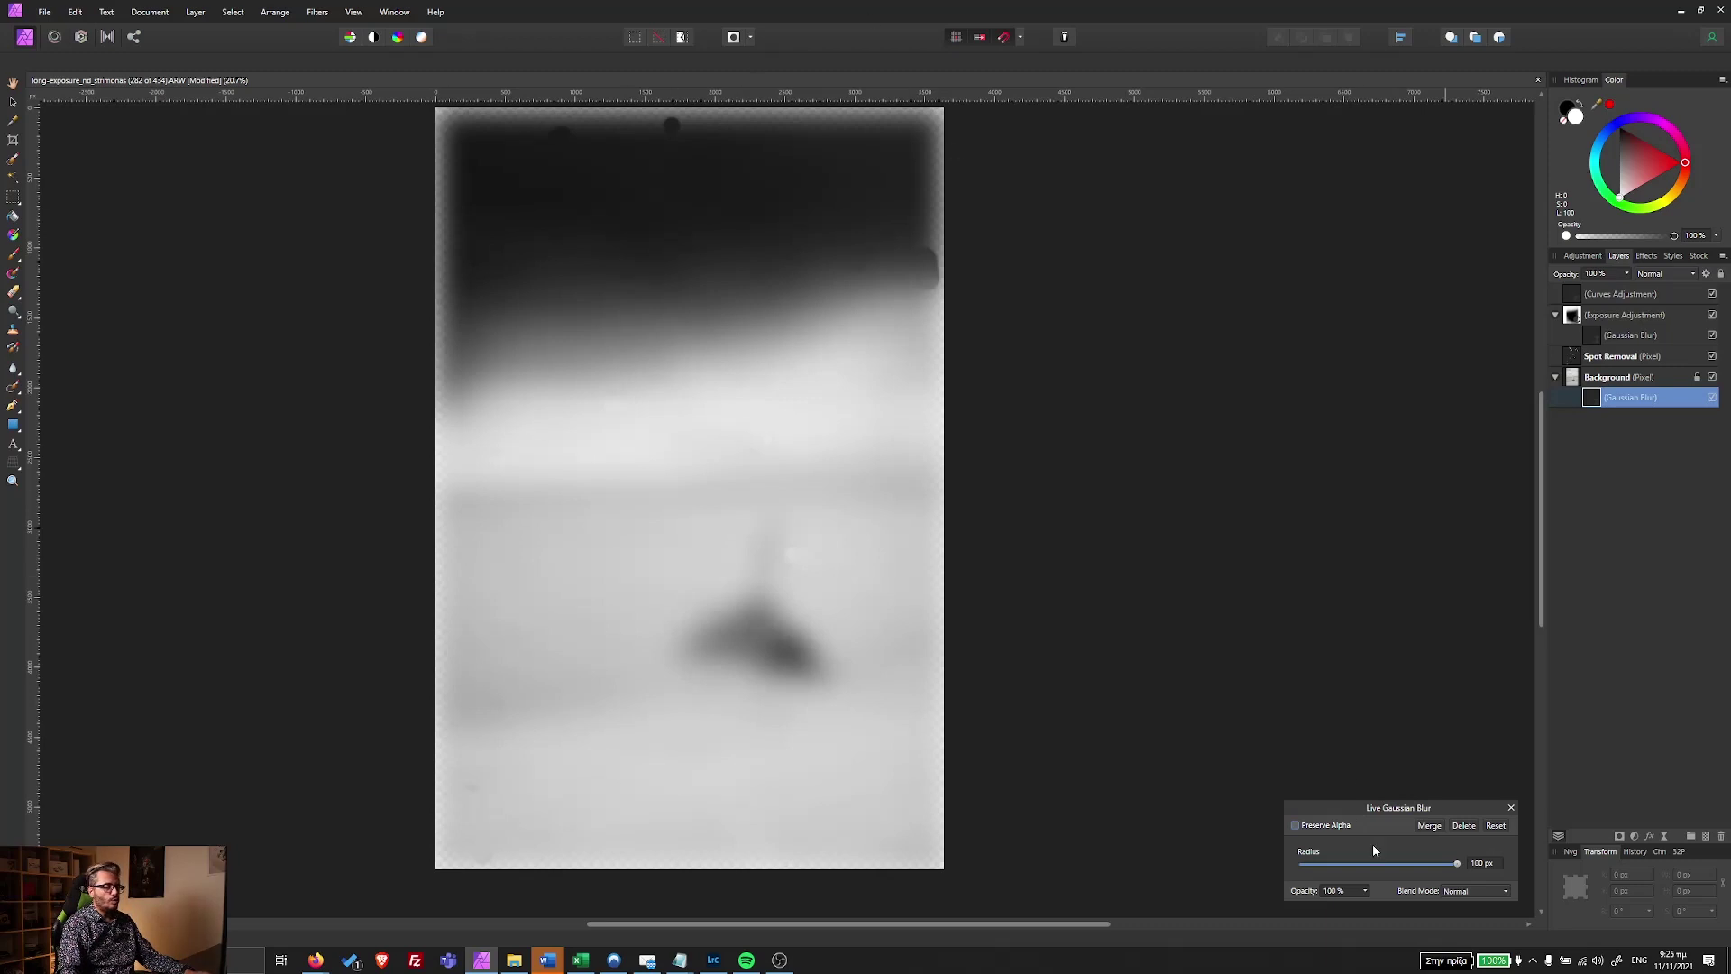
{"action": "left_click", "coordinate": [1338, 826]}
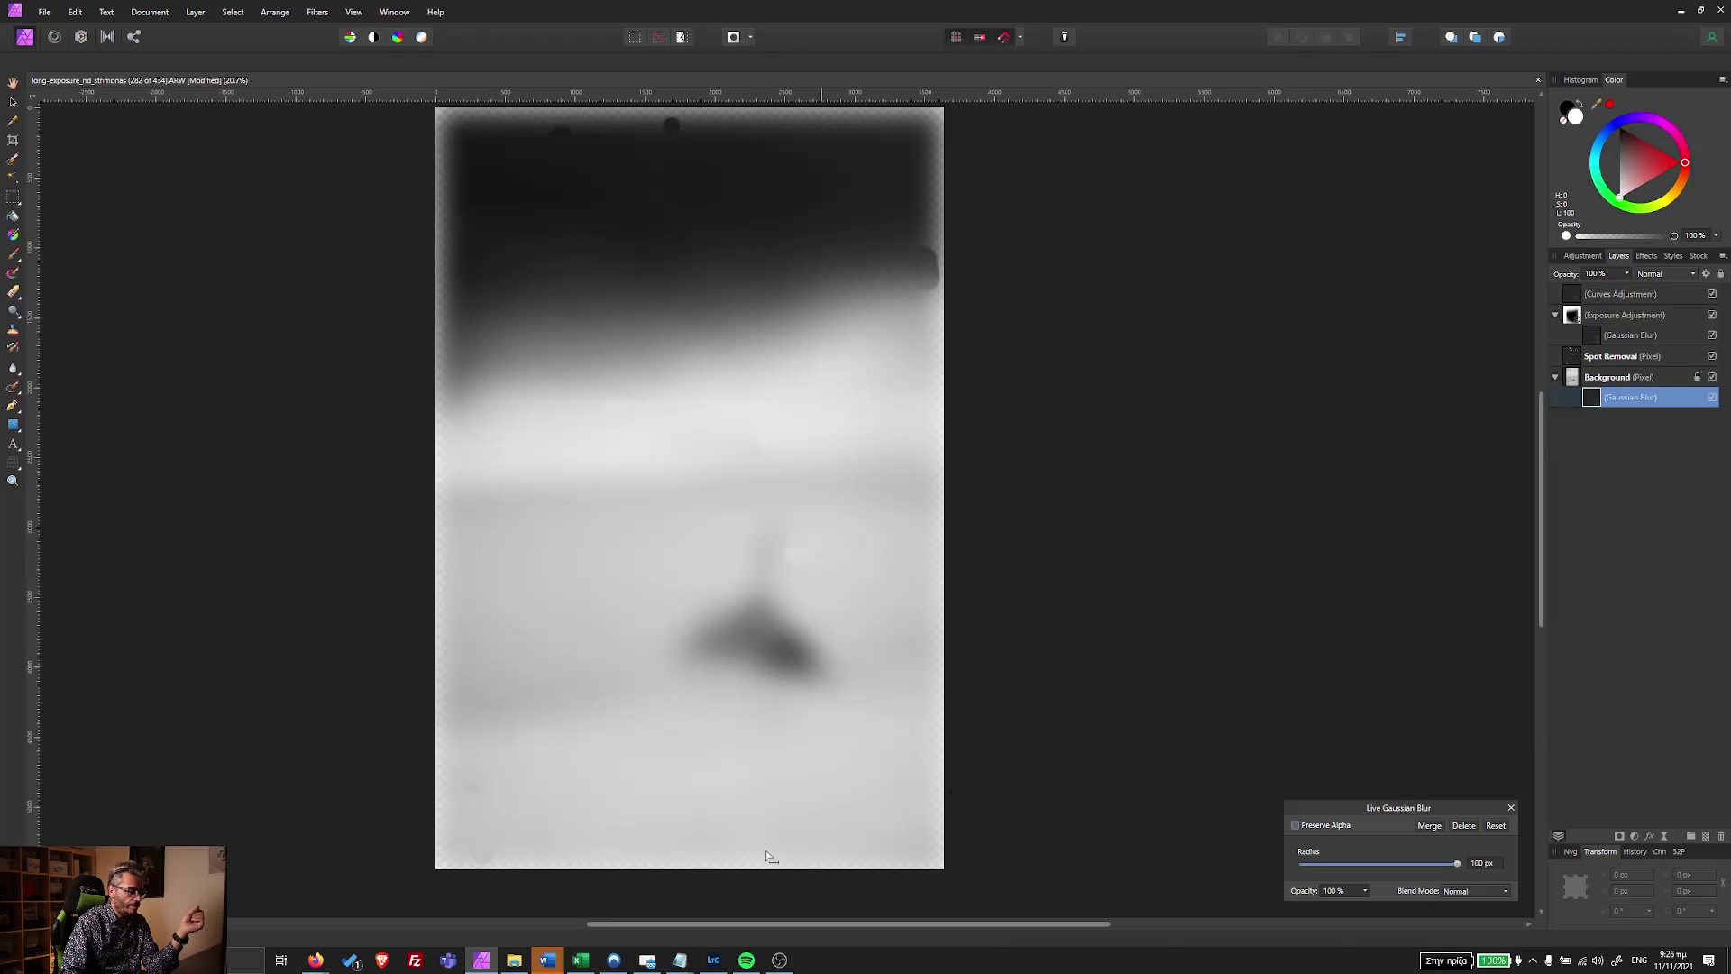
{"action": "left_click", "coordinate": [1295, 825]}
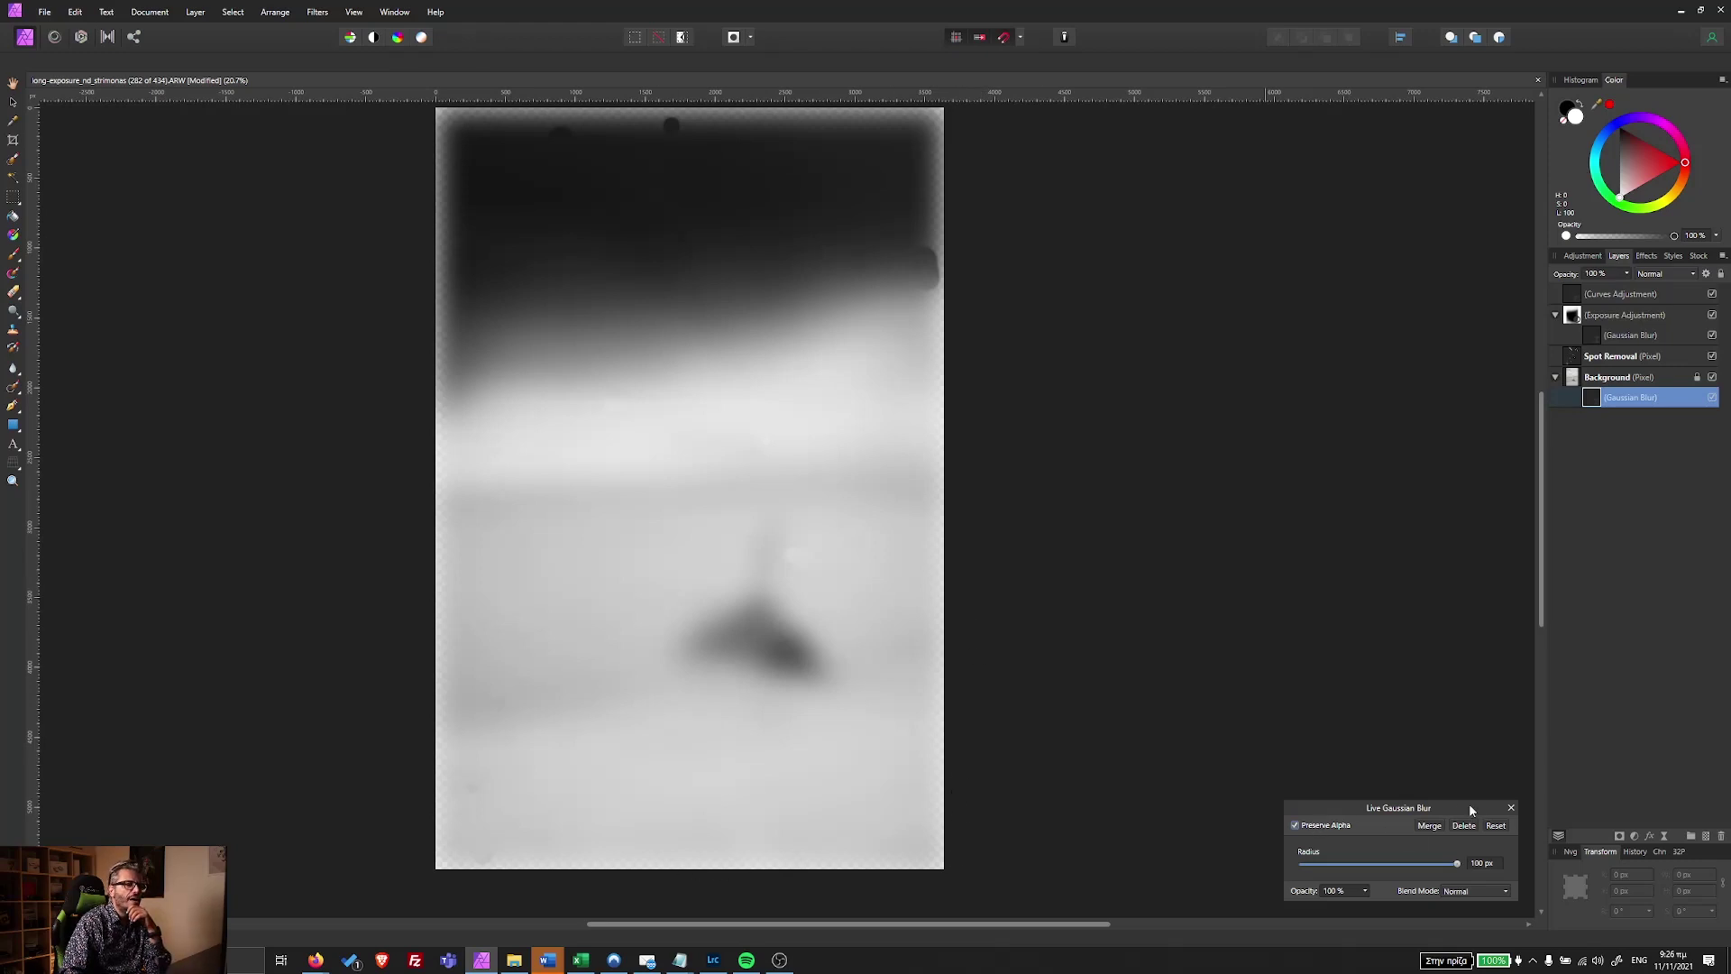
{"action": "left_click", "coordinate": [1511, 808]}
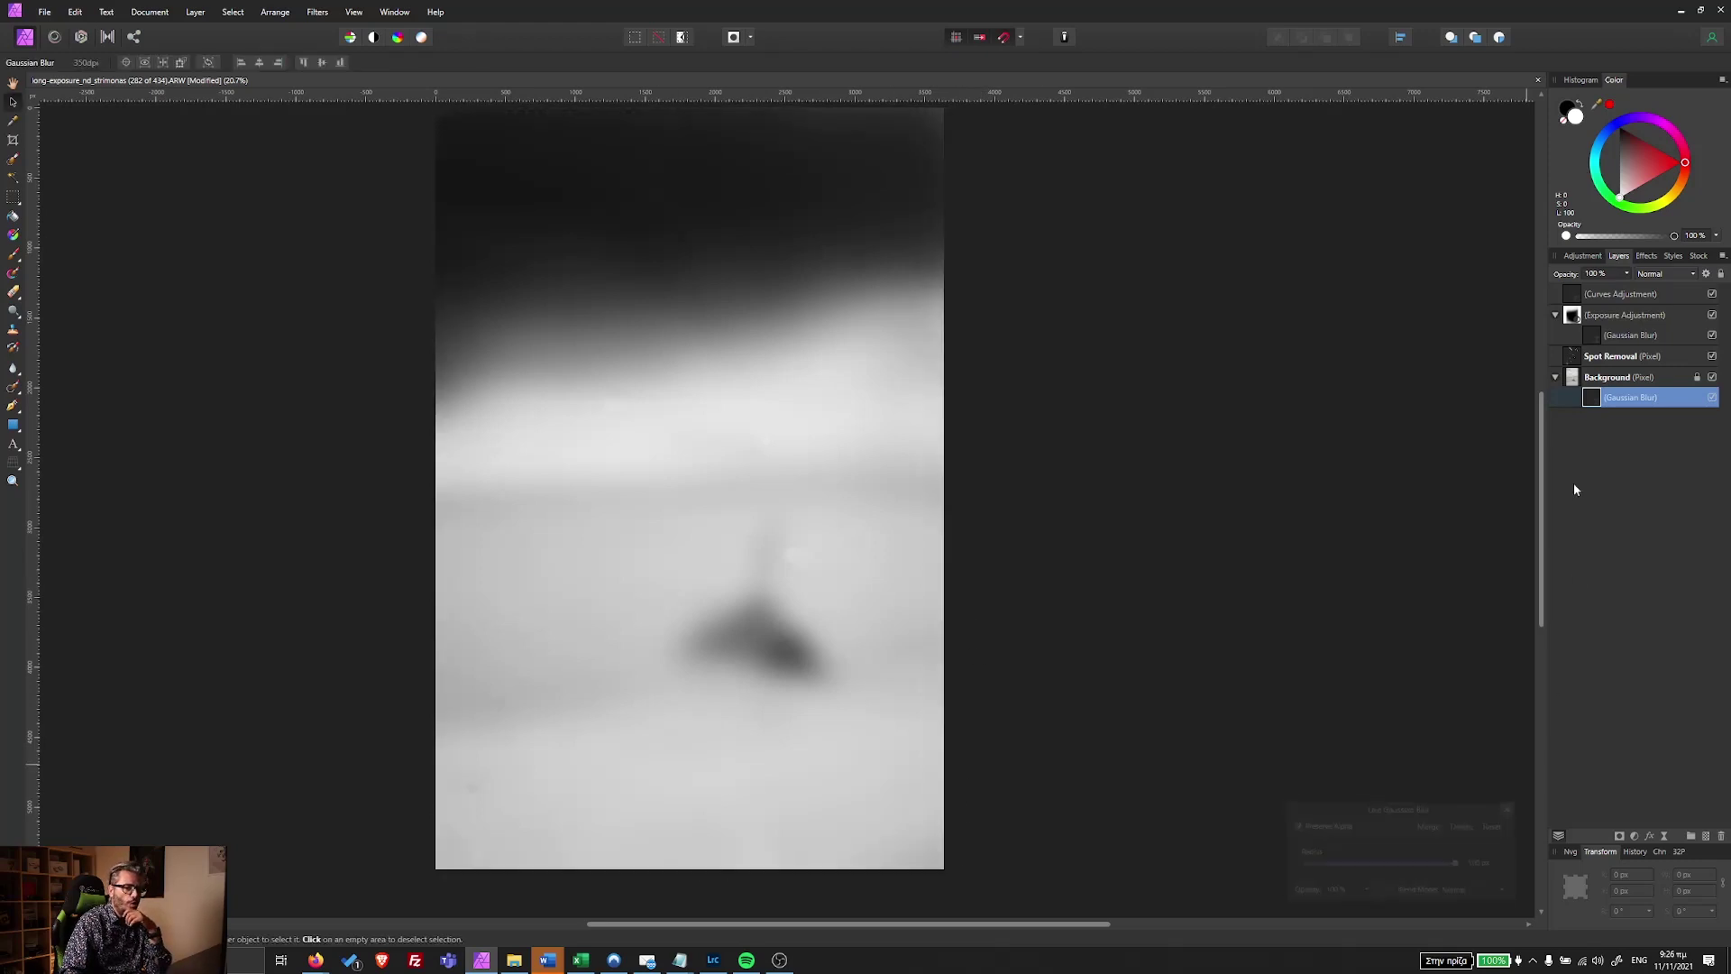
{"action": "left_click", "coordinate": [1596, 405]}
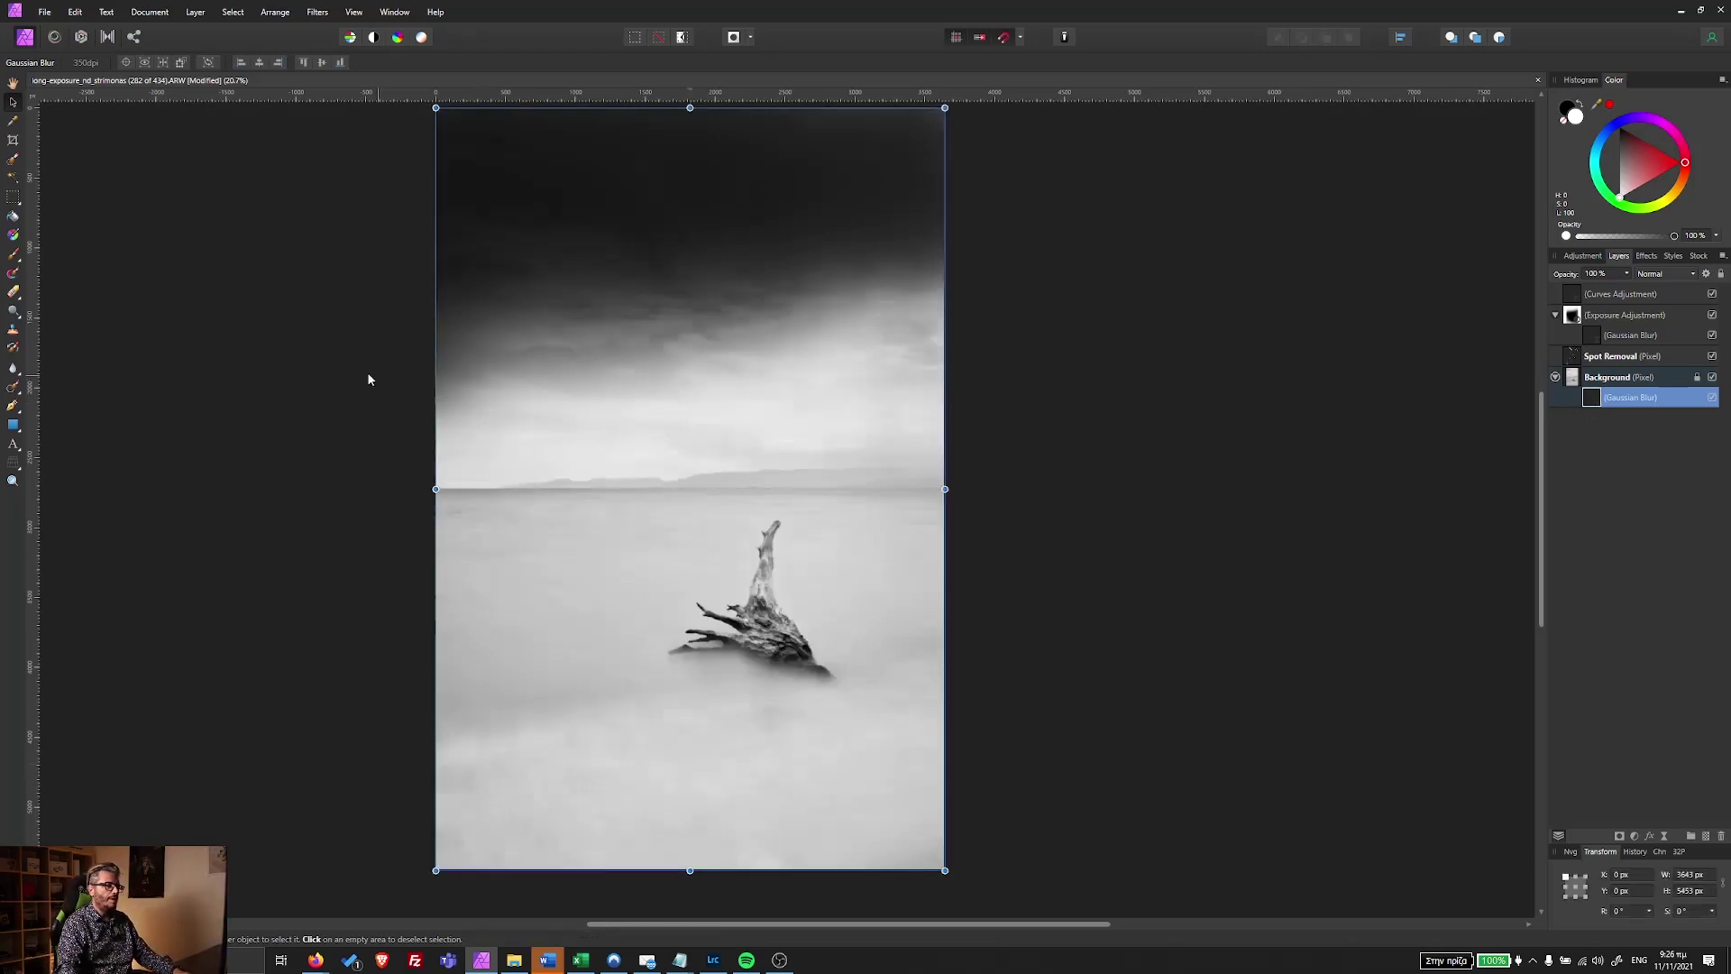
Set a white paint brush to 100% opacity and shrink its width to about 171 px.
{"action": "key", "text": "b"}
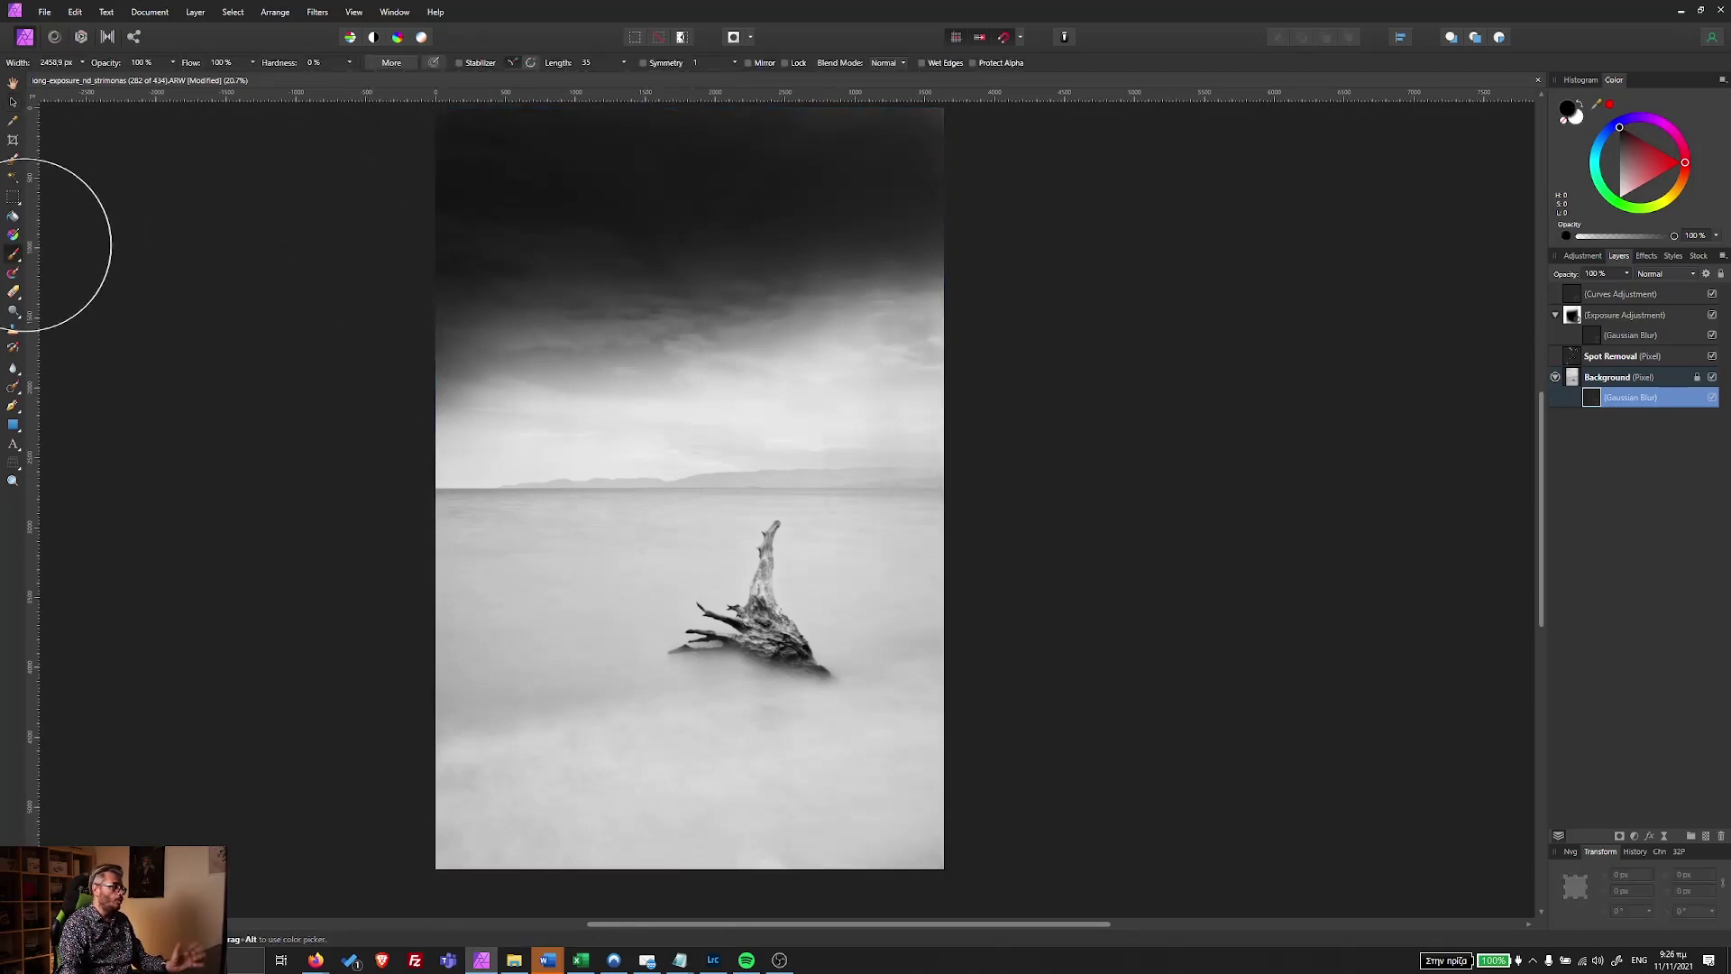
{"action": "key", "text": "x"}
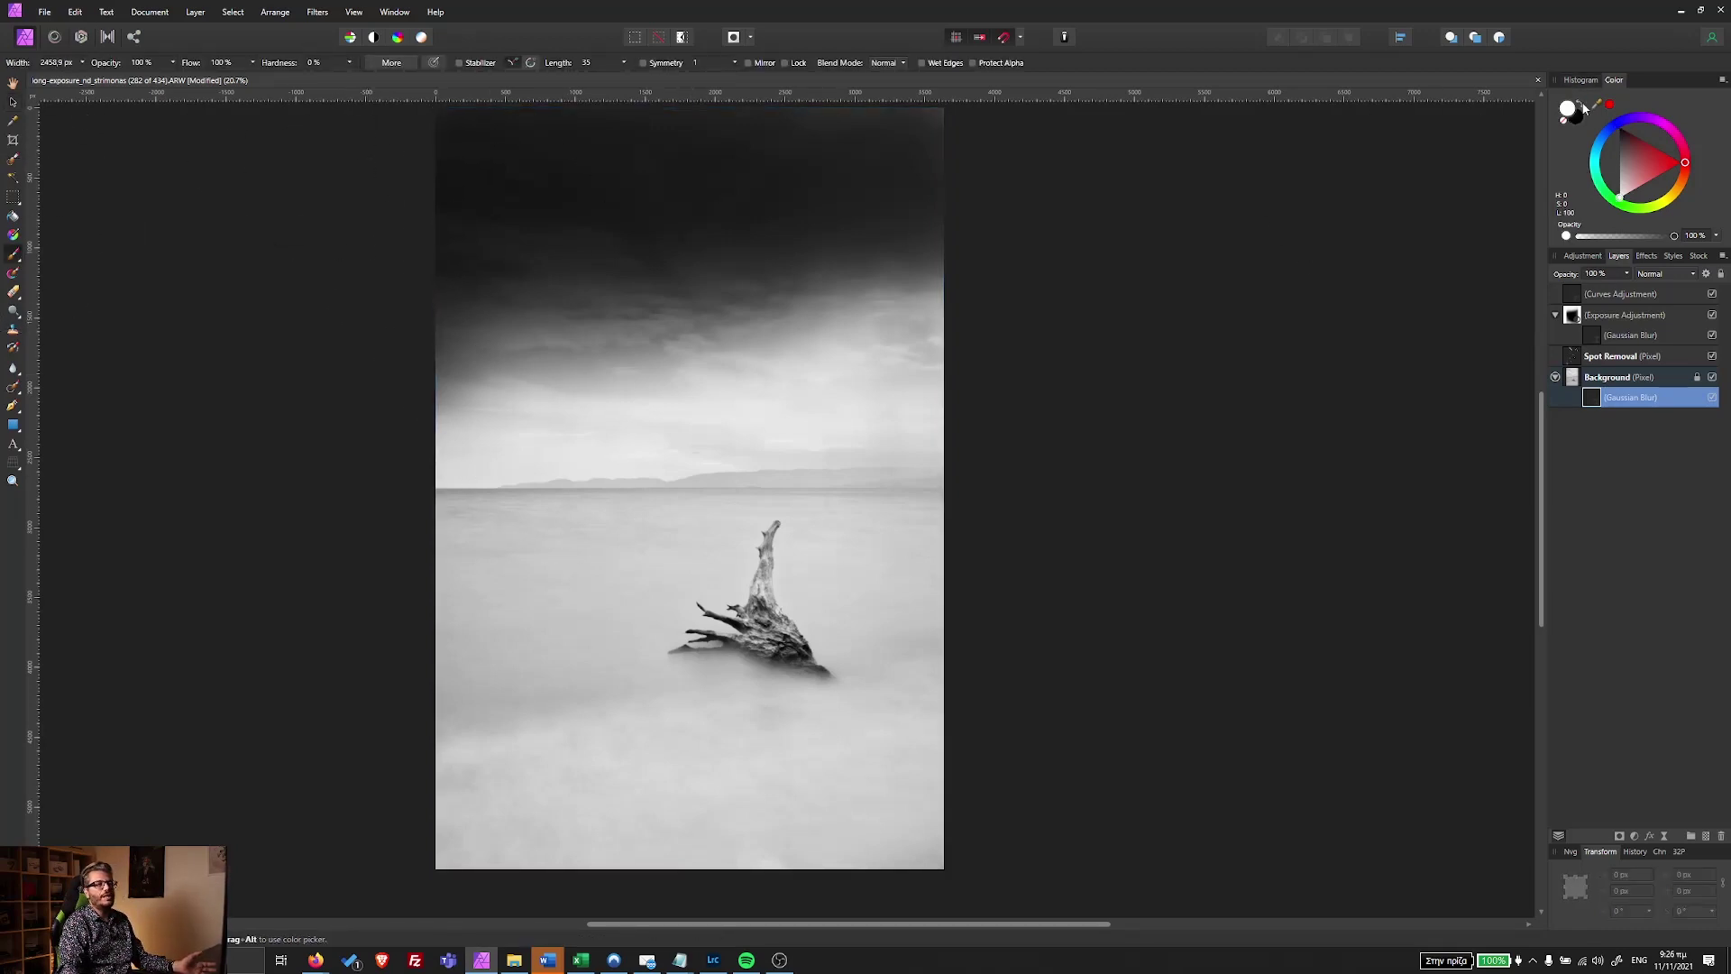
{"action": "left_click", "coordinate": [172, 63]}
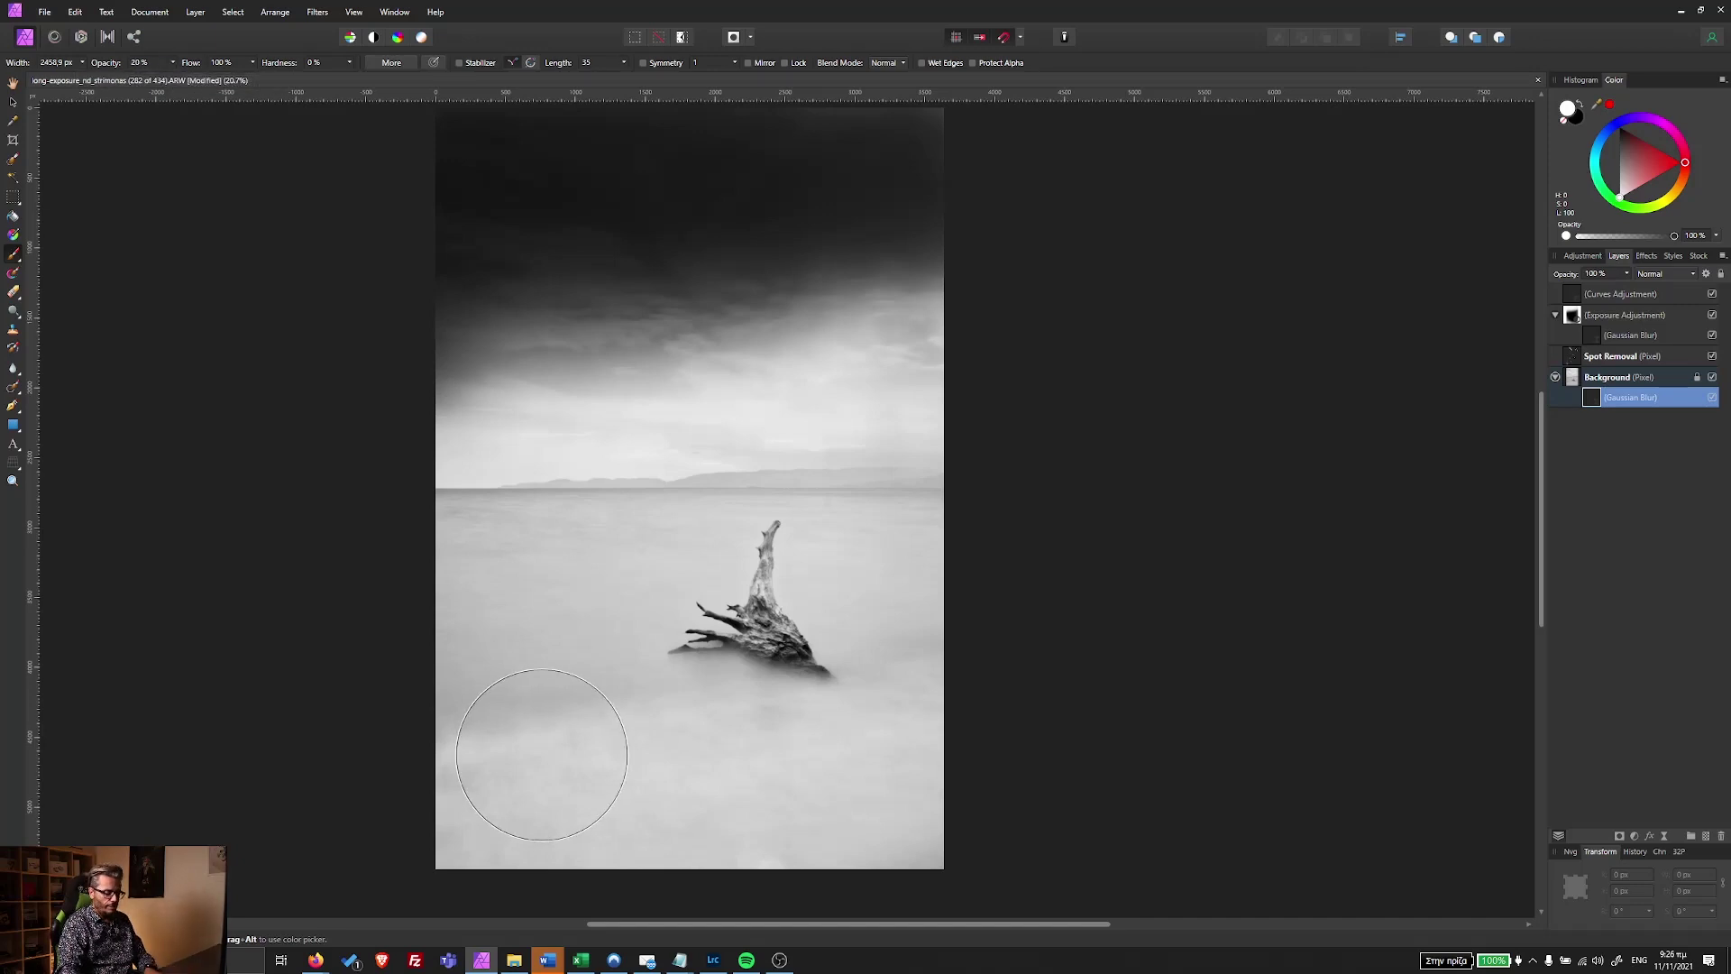
{"action": "key", "text": "bracketleft"}
{"action": "key", "text": "bracketleft"}
{"action": "key", "text": "bracketleft"}
{"action": "key", "text": "bracketleft"}
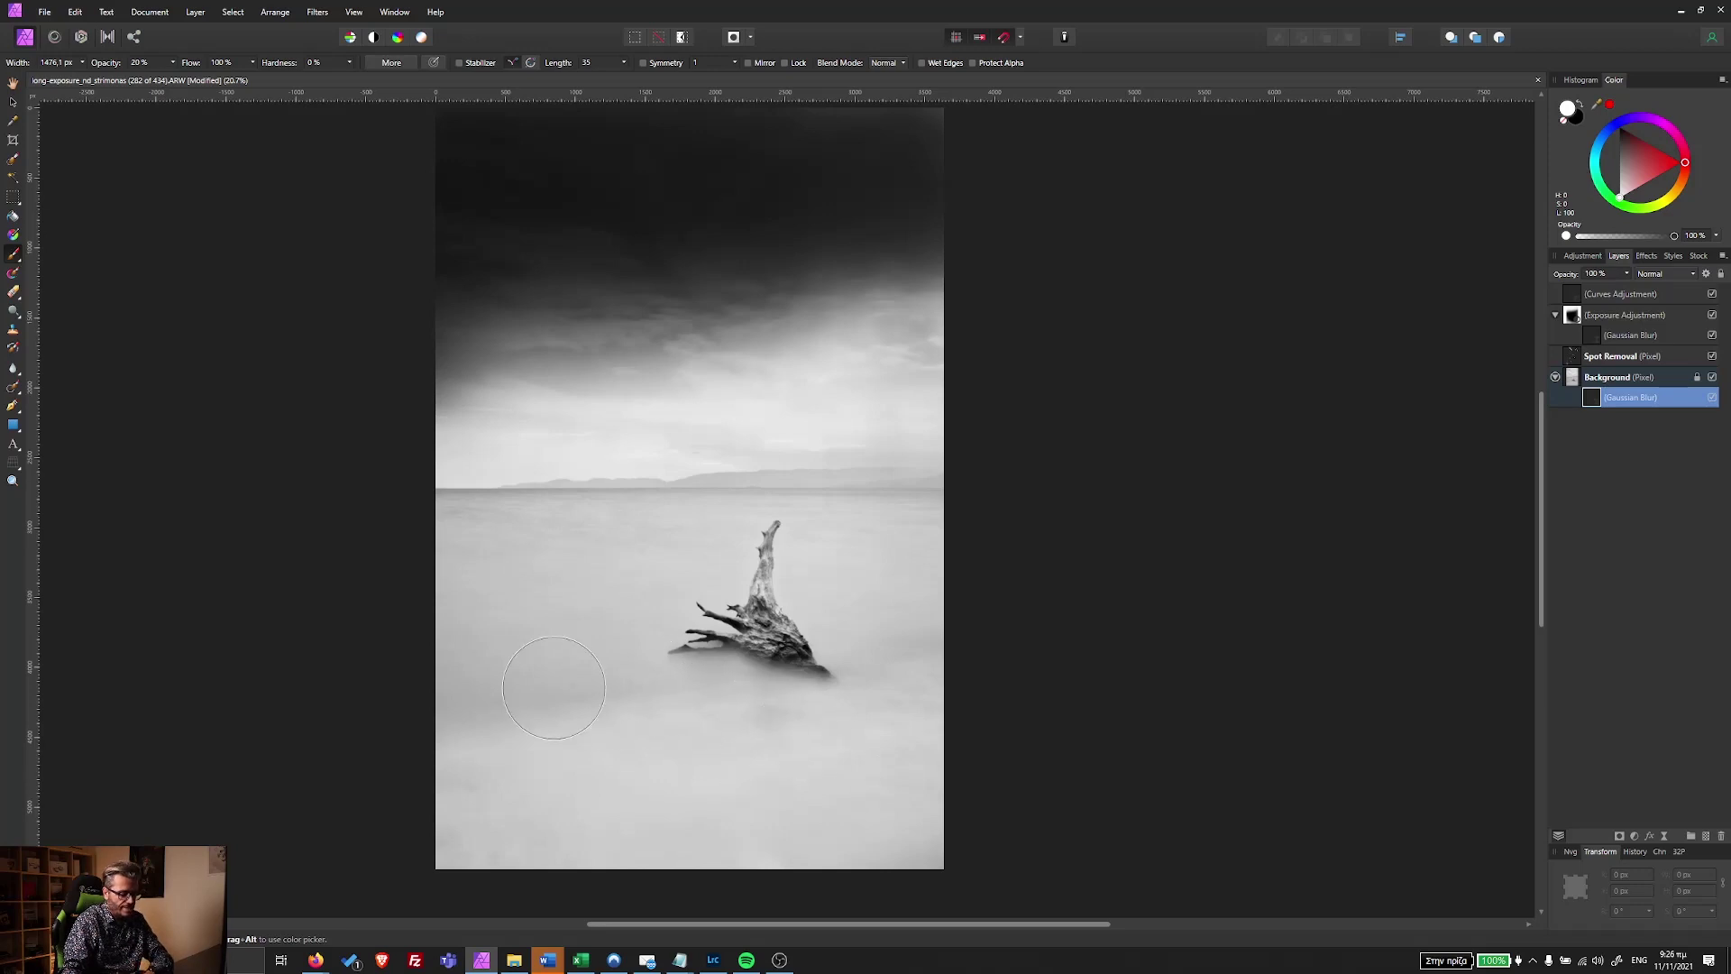
{"action": "key", "text": "bracketleft"}
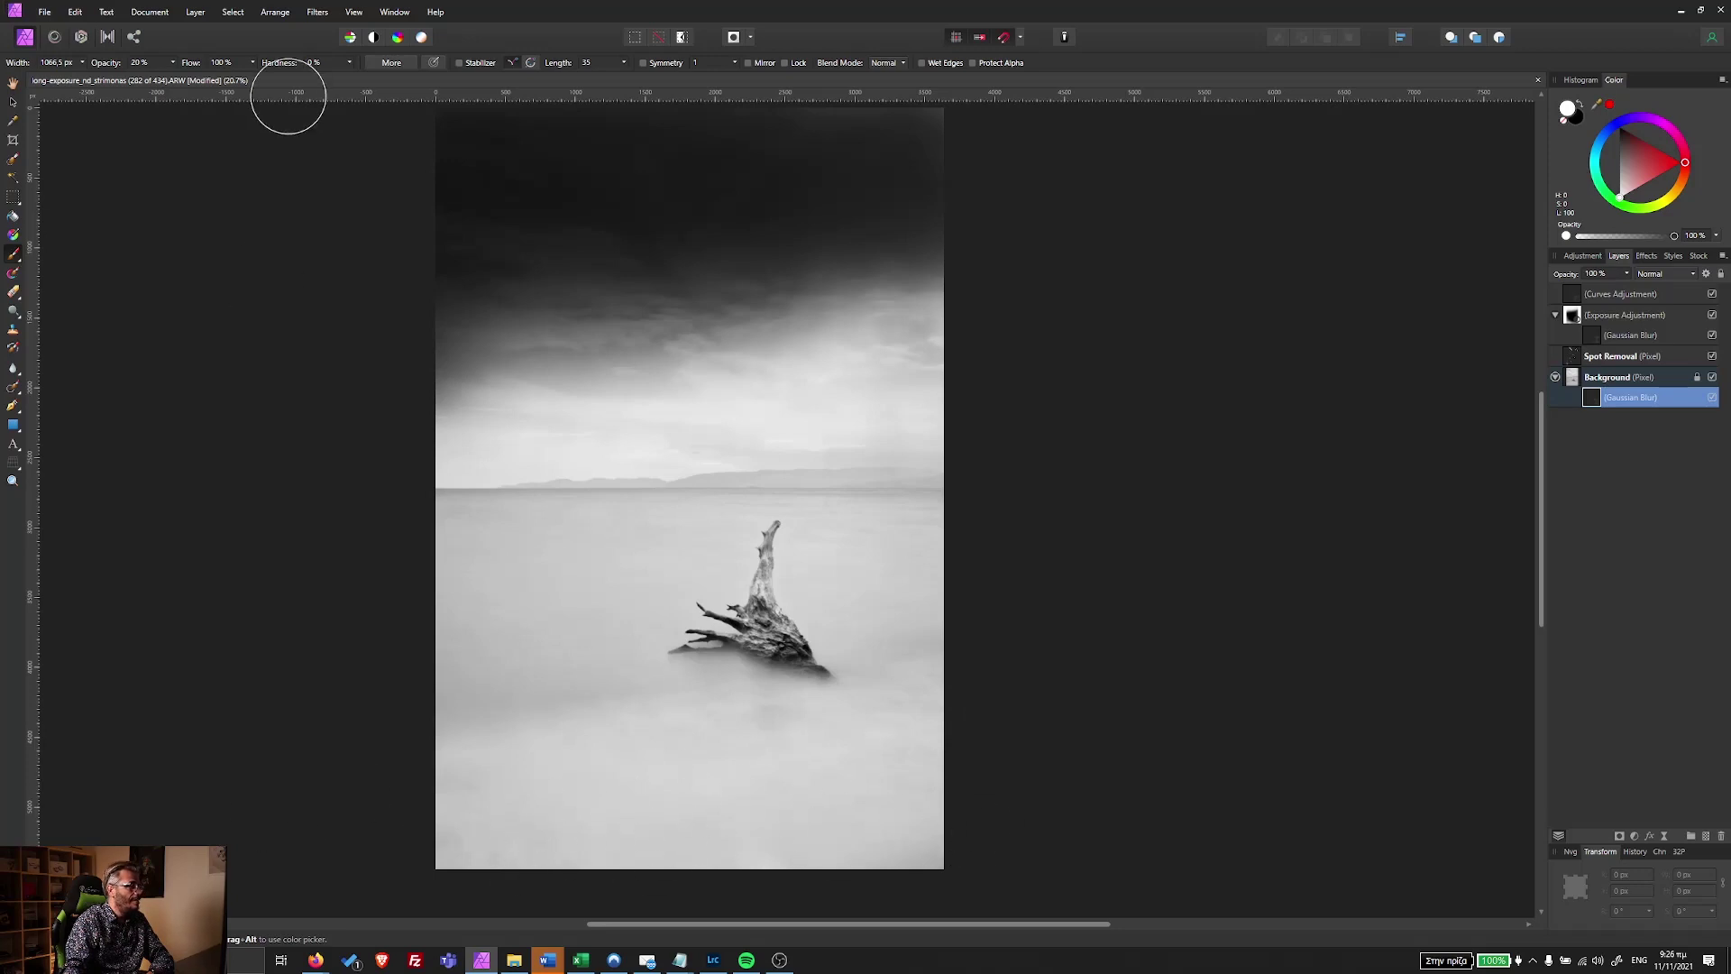
{"action": "left_click", "coordinate": [174, 63]}
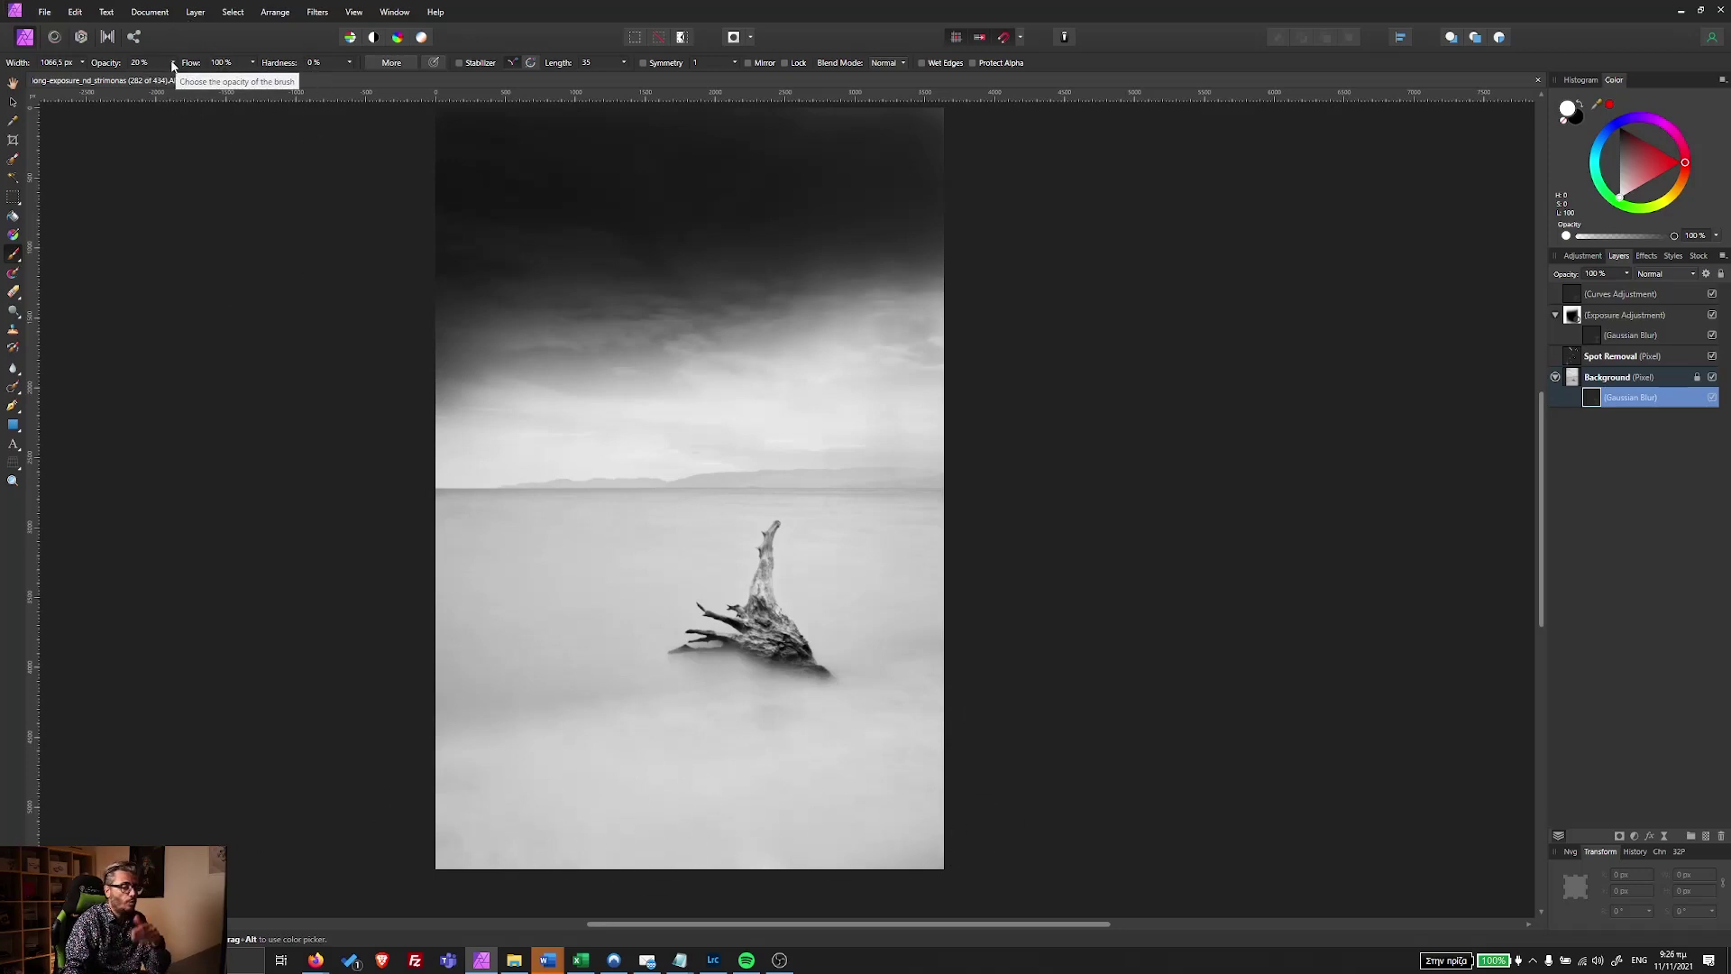
{"action": "left_click_drag", "start_coordinate": [176, 79], "coordinate": [252, 80]}
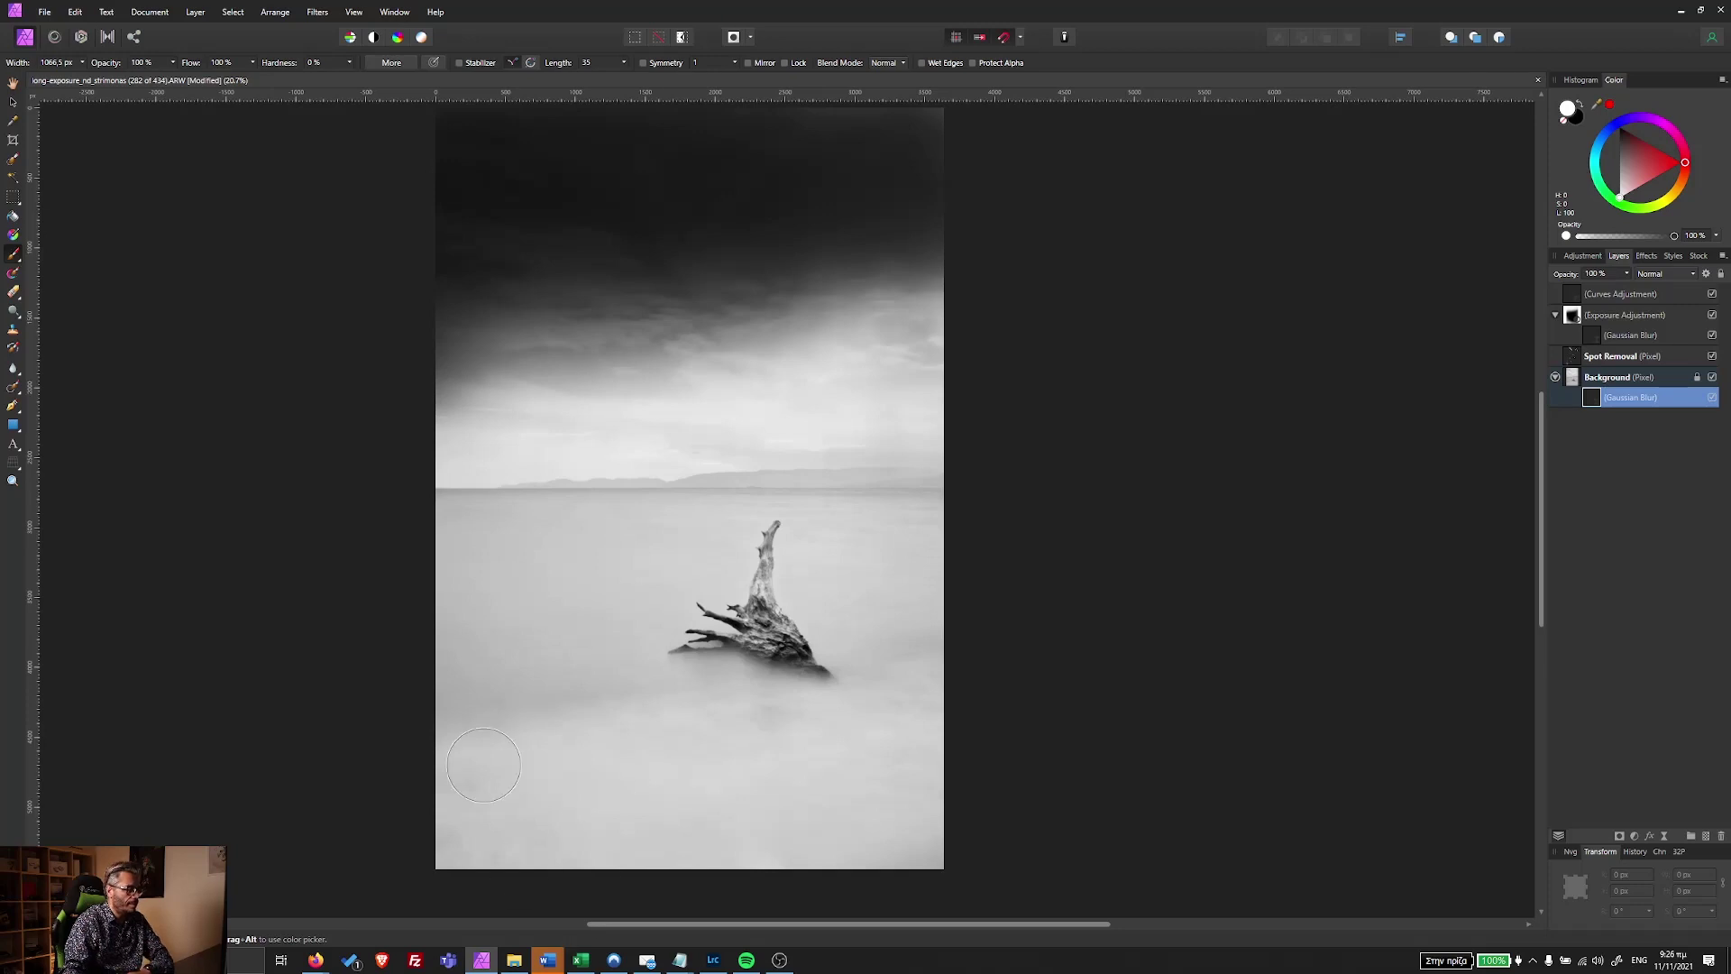
{"action": "key", "text": "bracketright"}
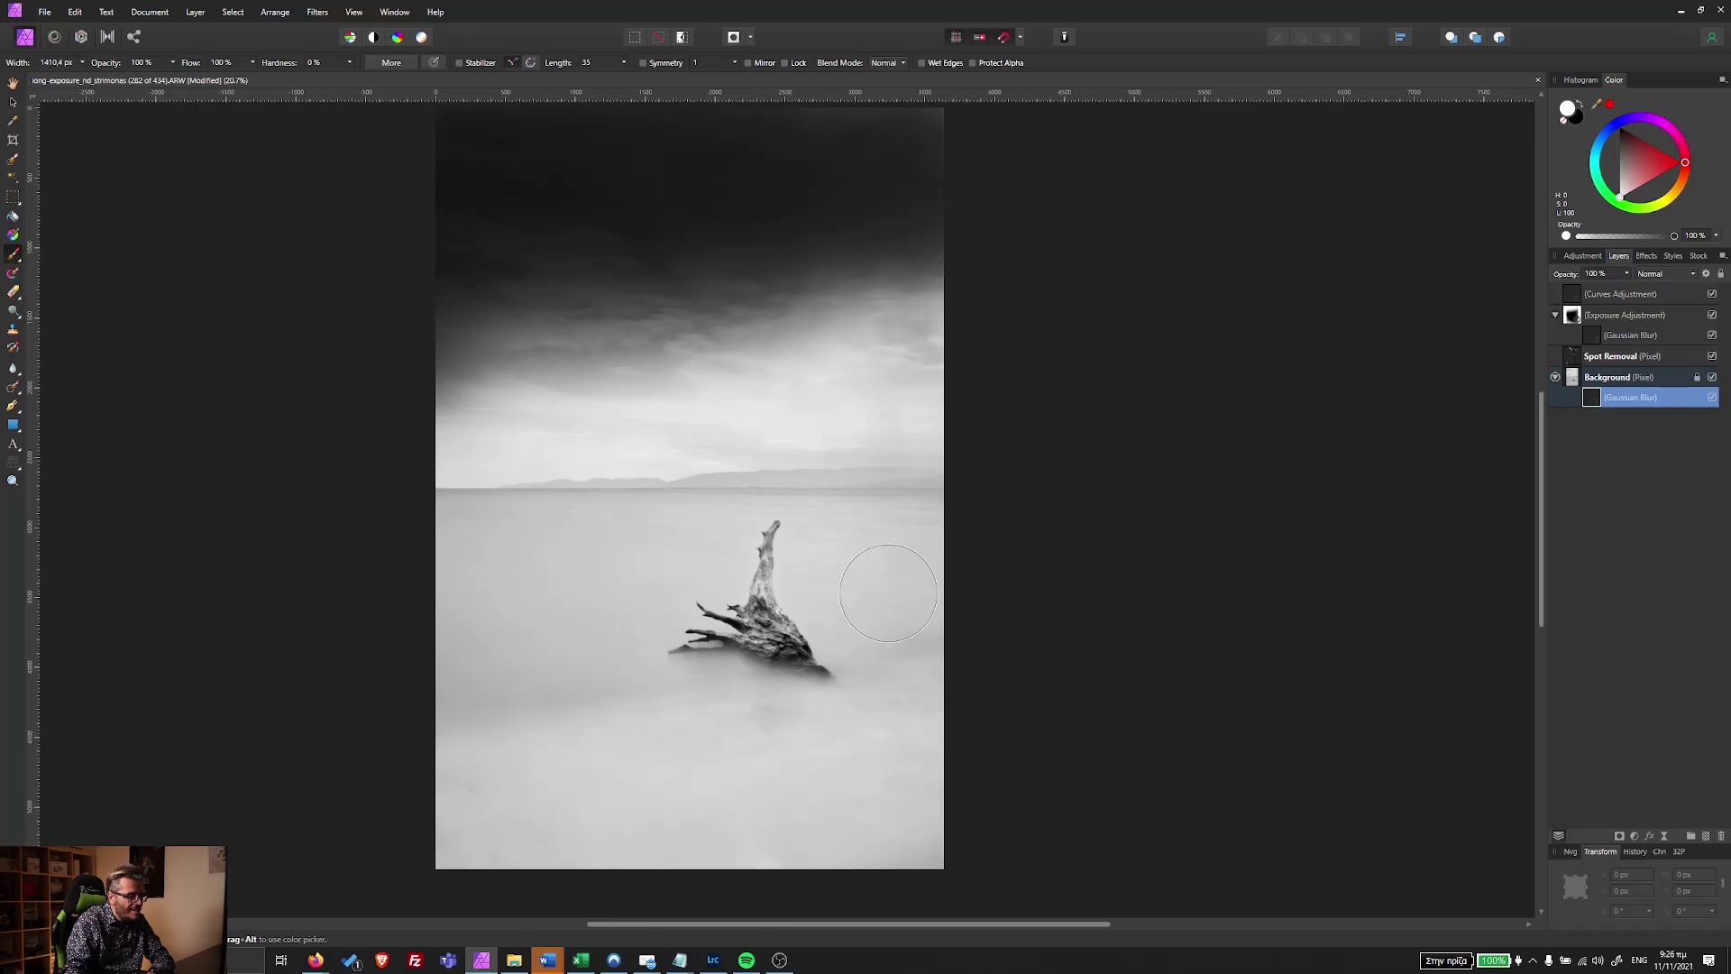
{"action": "key", "text": "bracketleft"}
{"action": "key", "text": "bracketleft"}
{"action": "key", "text": "bracketleft"}
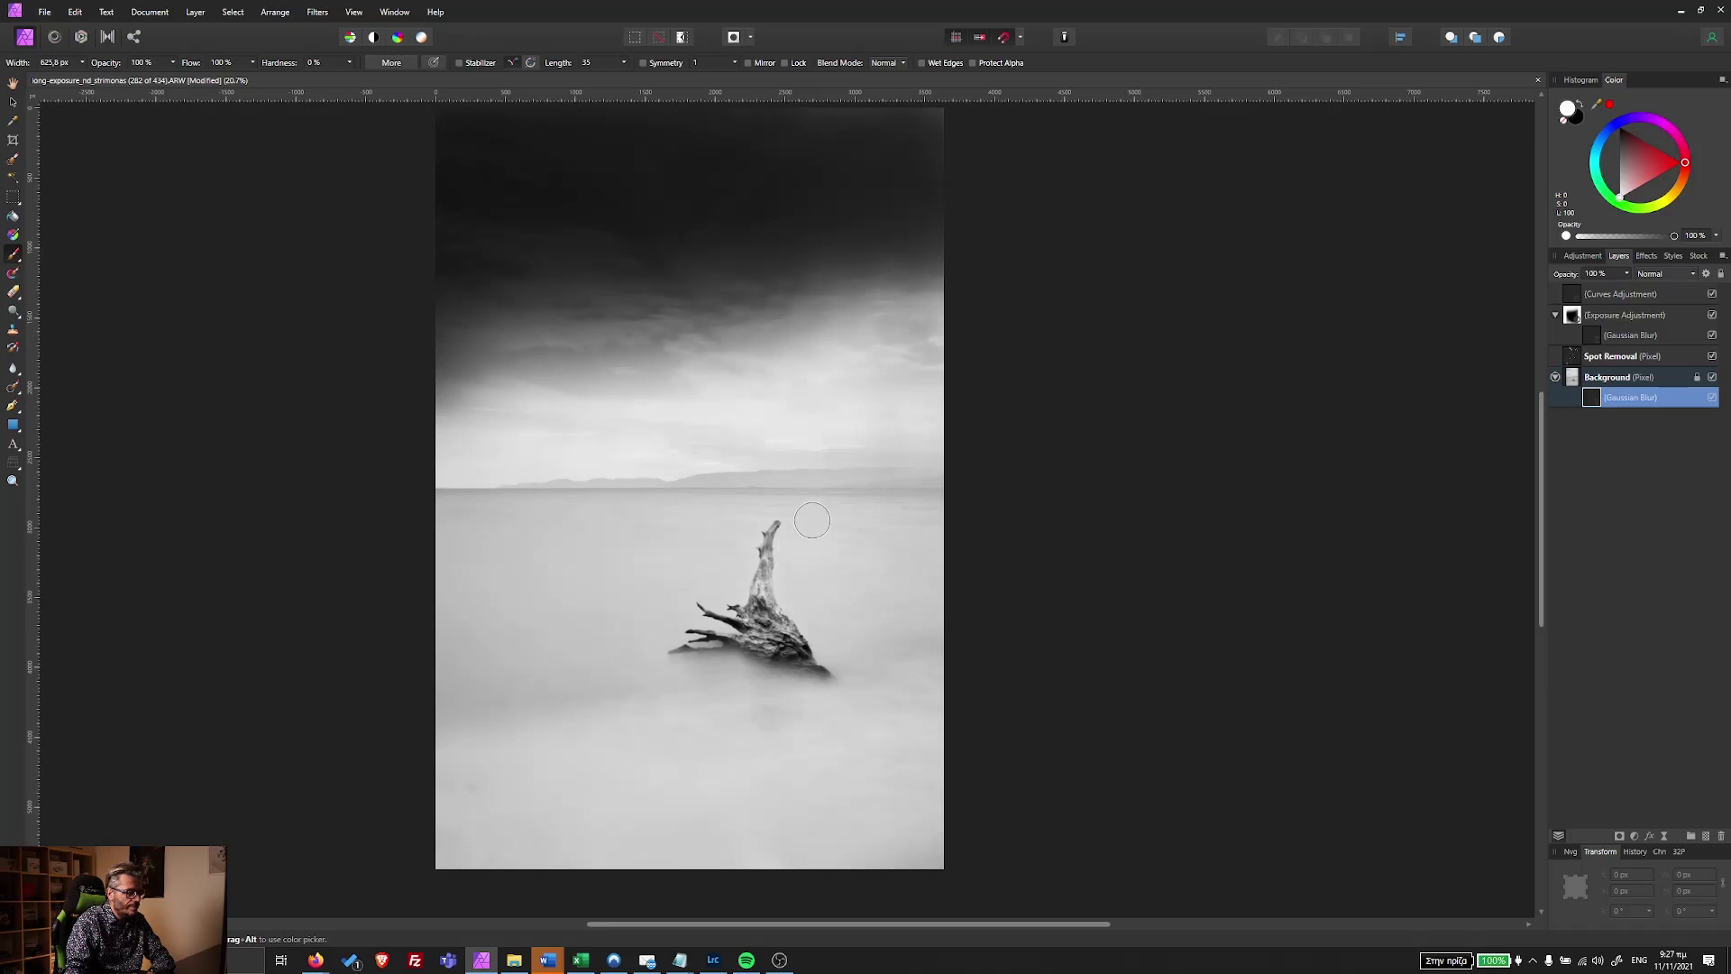
{"action": "key", "text": "bracketleft"}
{"action": "key", "text": "bracketleft"}
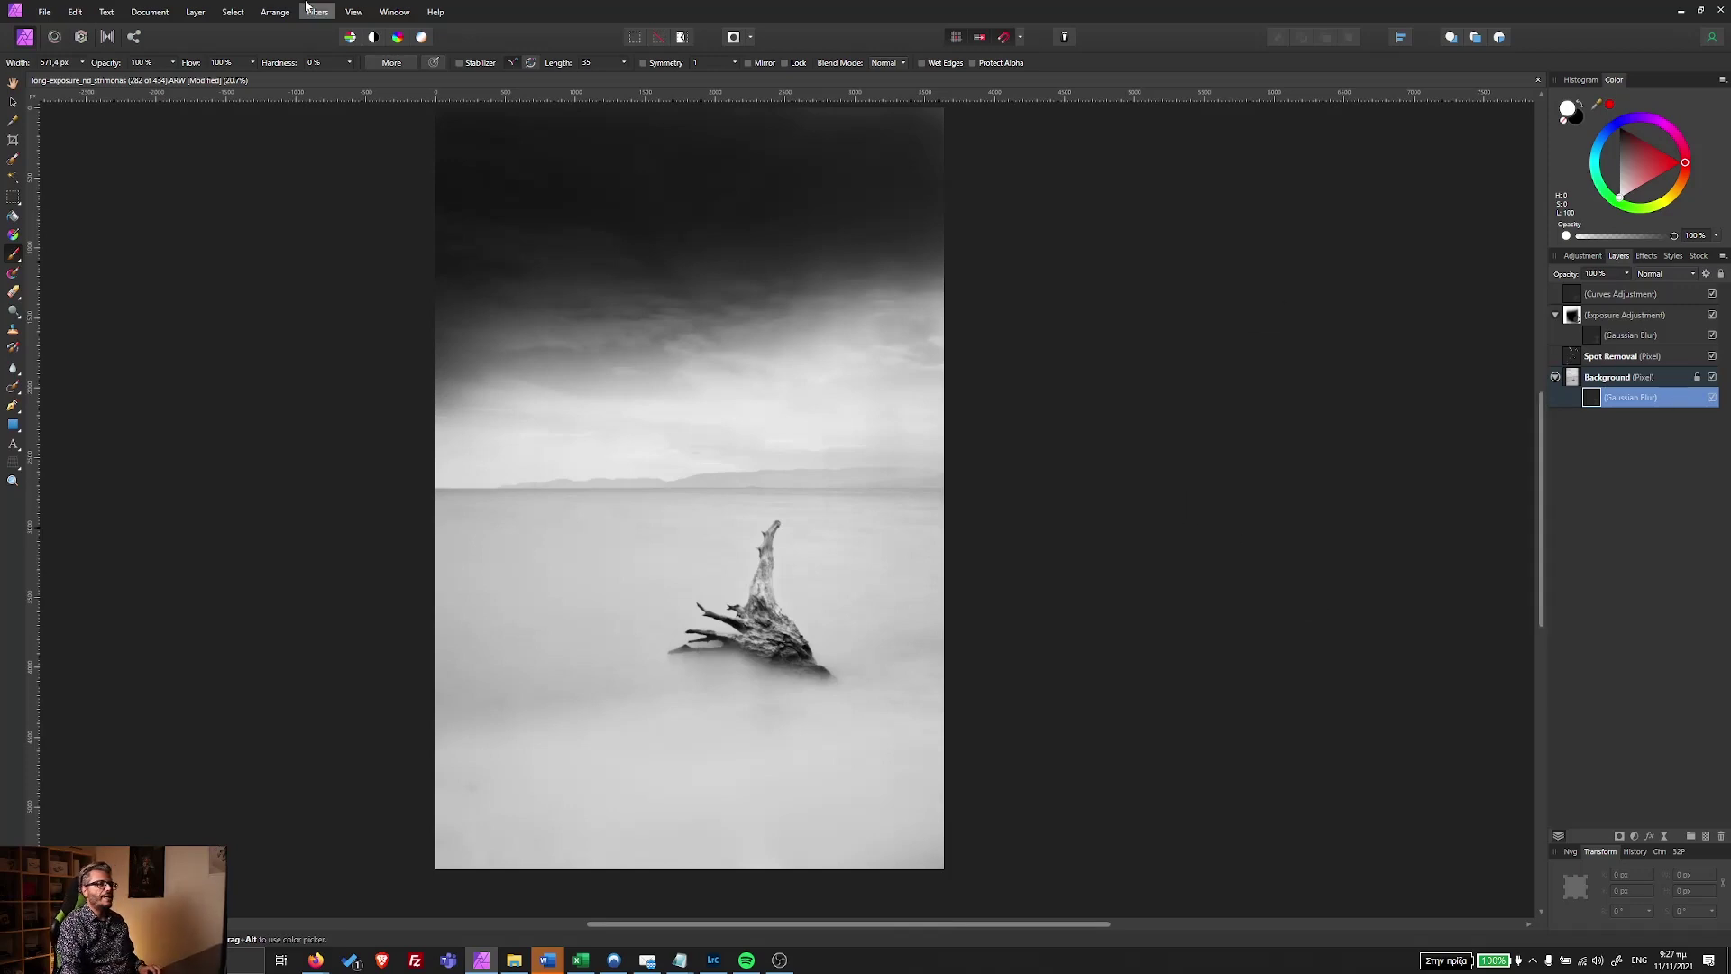
Reopen the Background's Live Gaussian Blur settings and leave the radius at 100 px.
{"action": "left_click", "coordinate": [16, 261]}
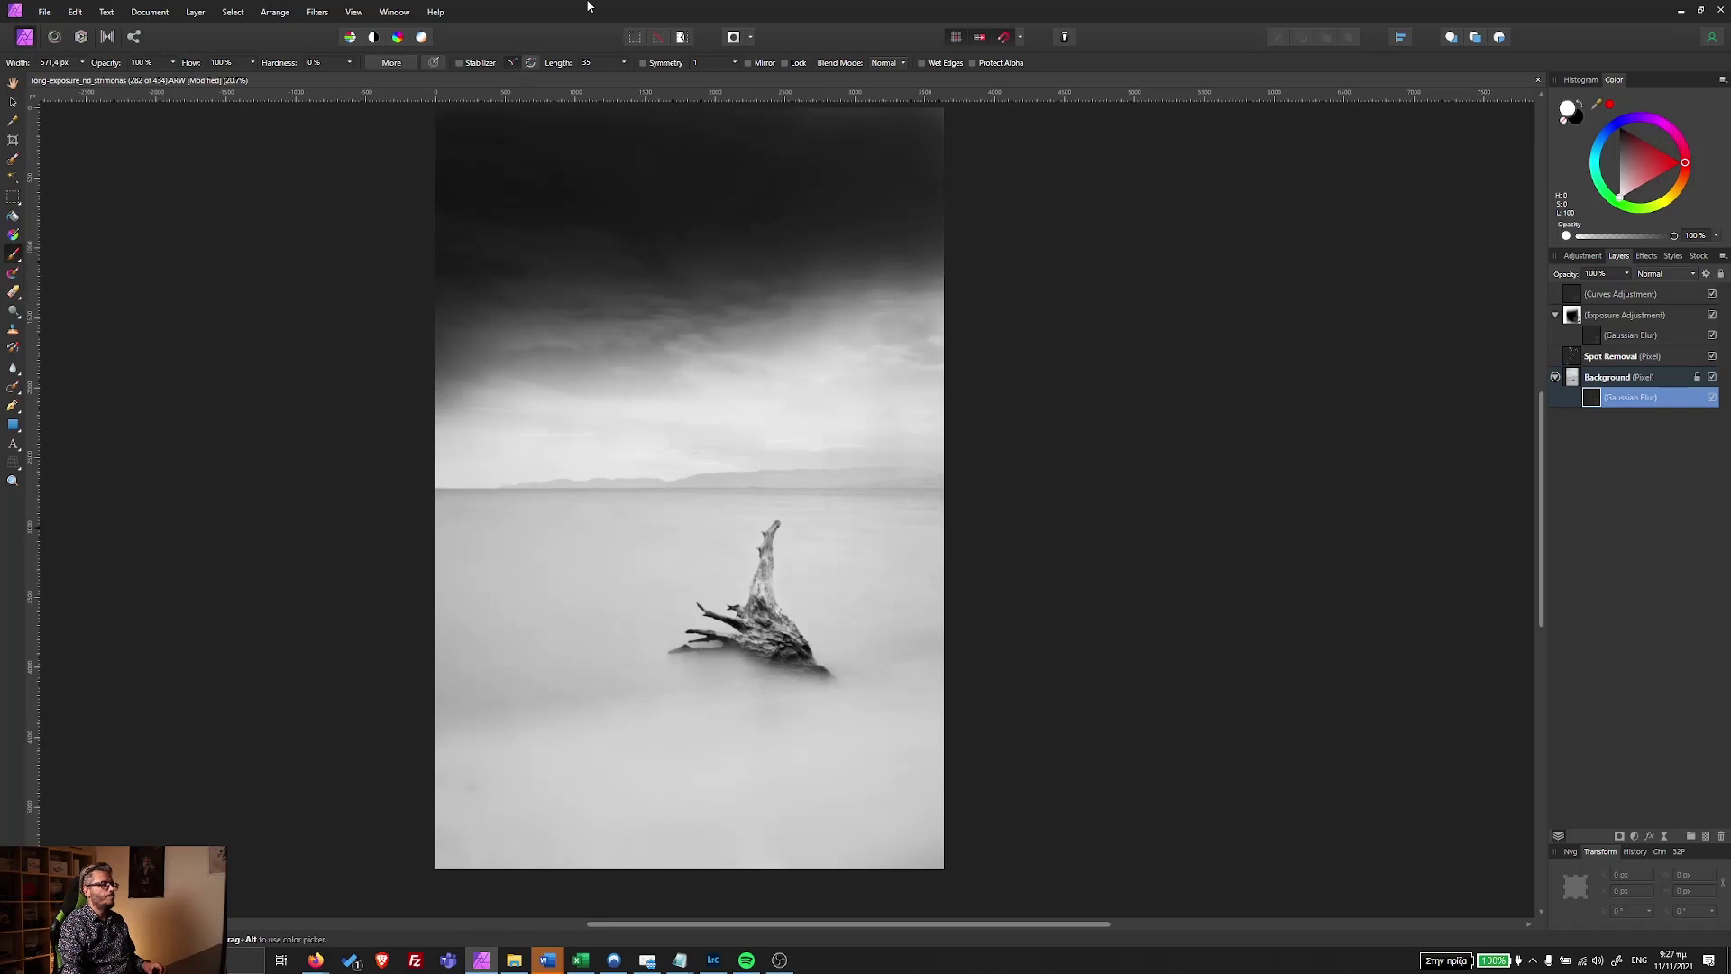
{"action": "double_click", "coordinate": [1595, 399]}
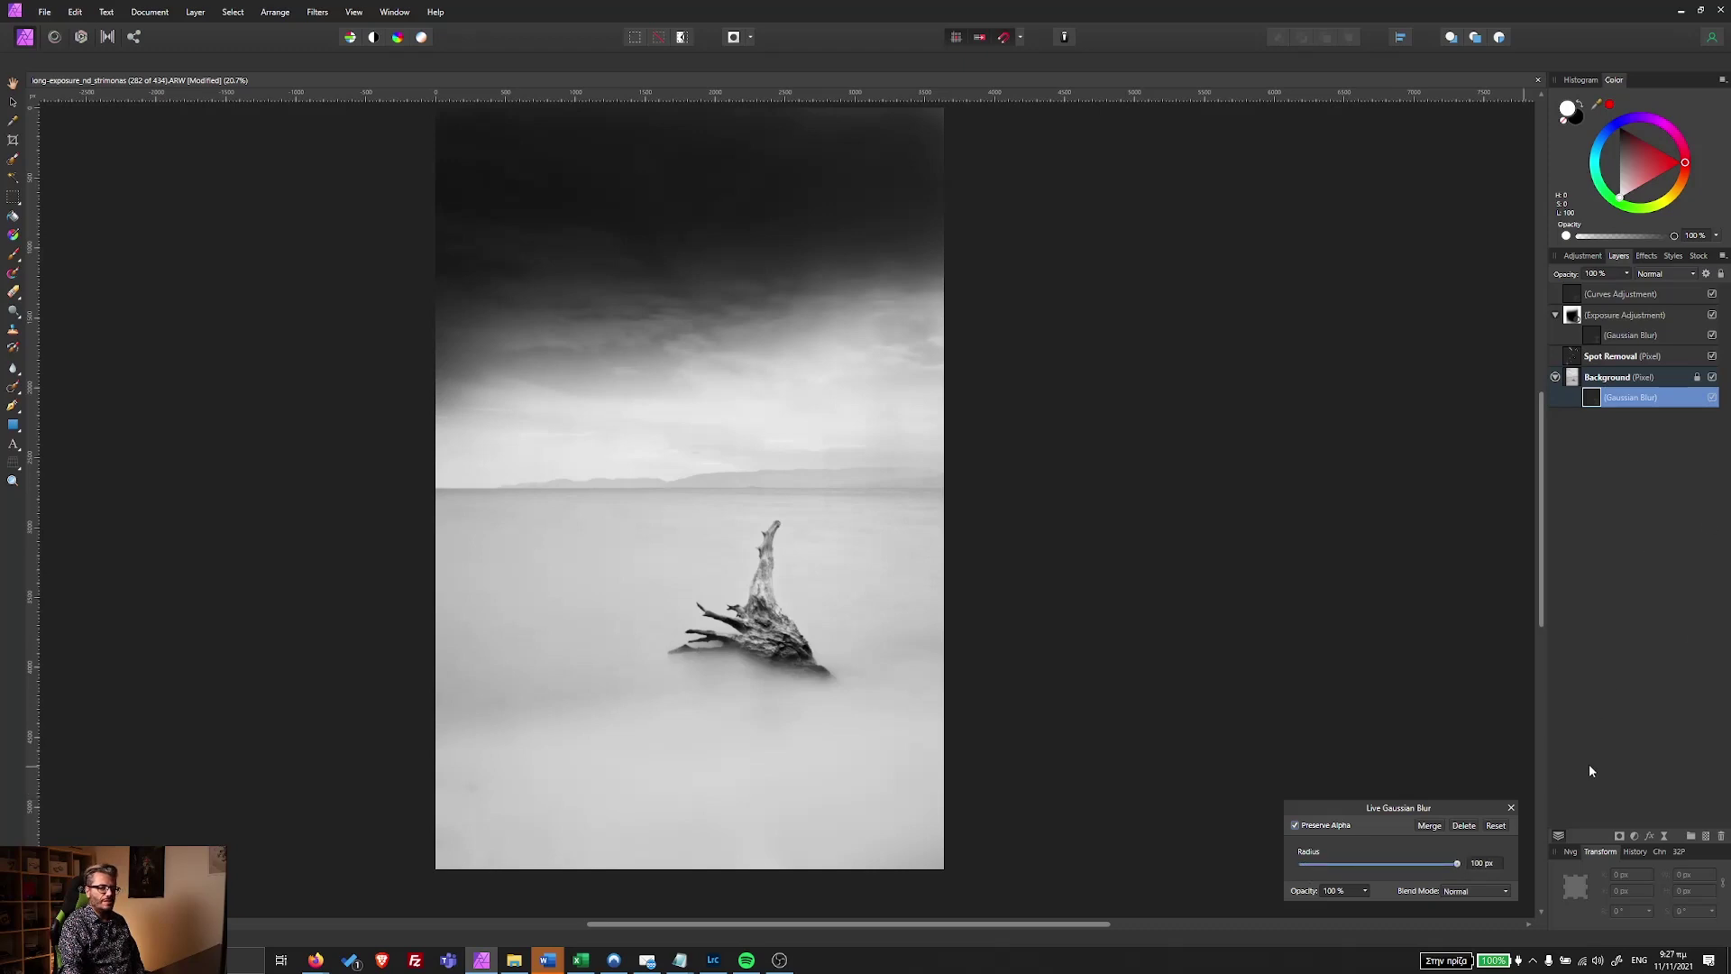
{"action": "key", "text": "ctrl+z"}
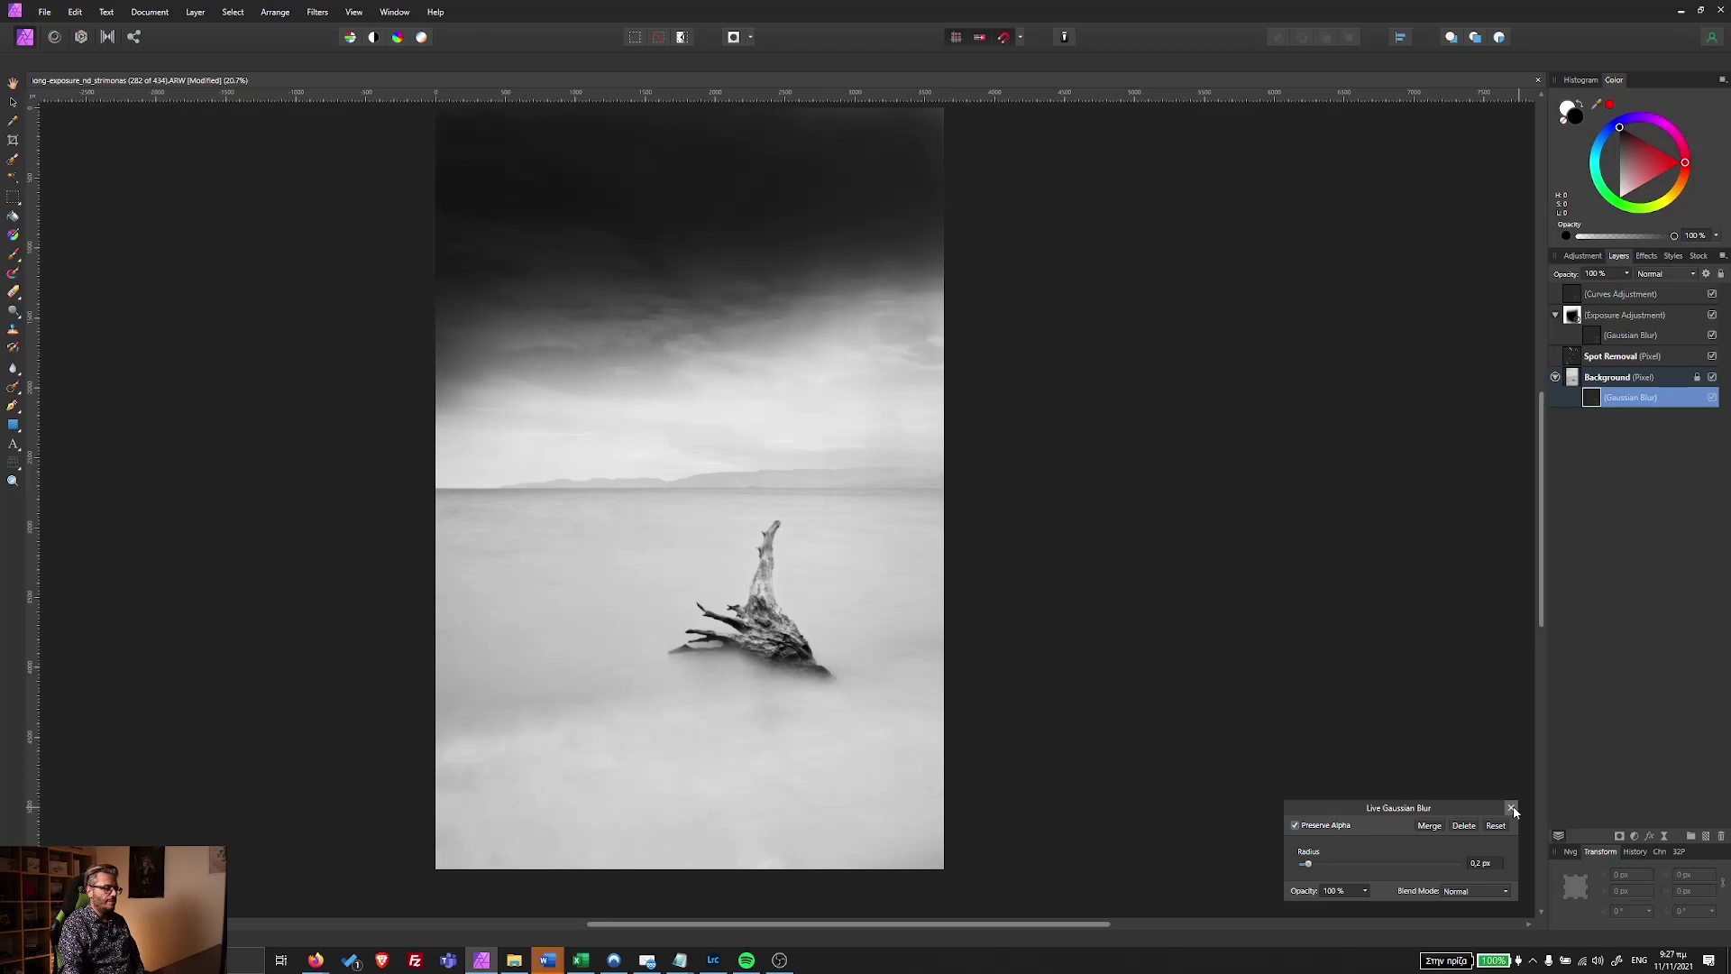
{"action": "left_click_drag", "start_coordinate": [1418, 860], "coordinate": [1427, 866]}
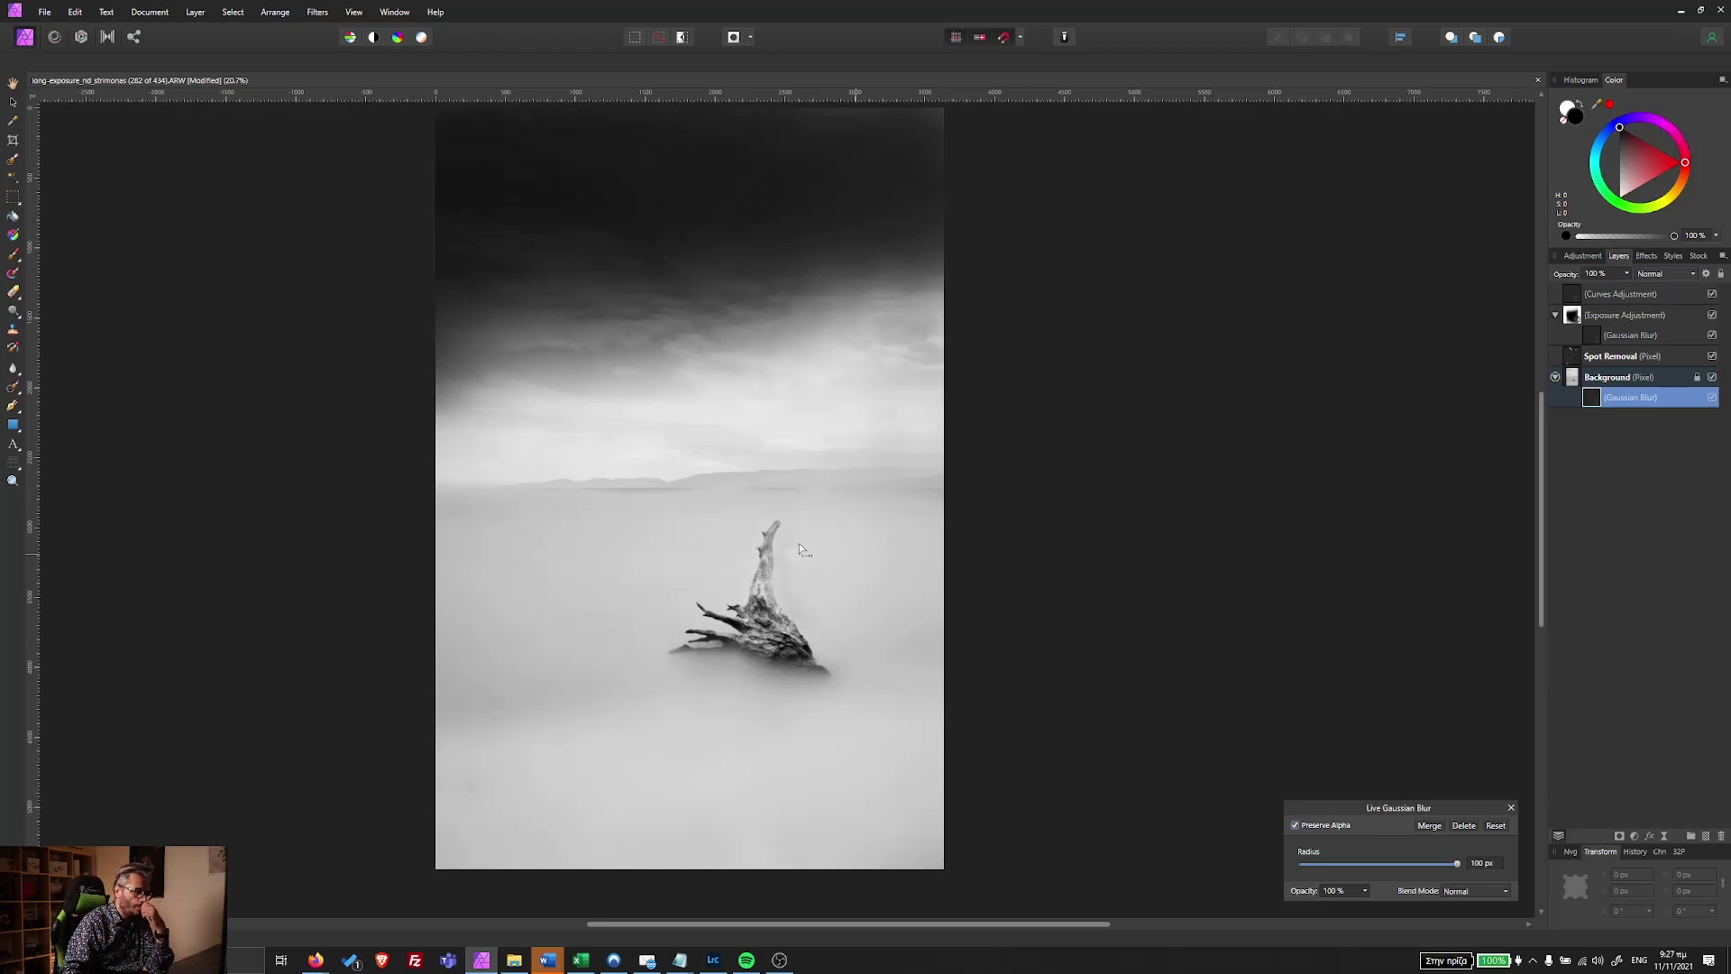
Paint black along the horizon on the blur mask, then lower brush opacity to 14%.
{"action": "left_click", "coordinate": [1511, 807]}
{"action": "key", "text": "b"}
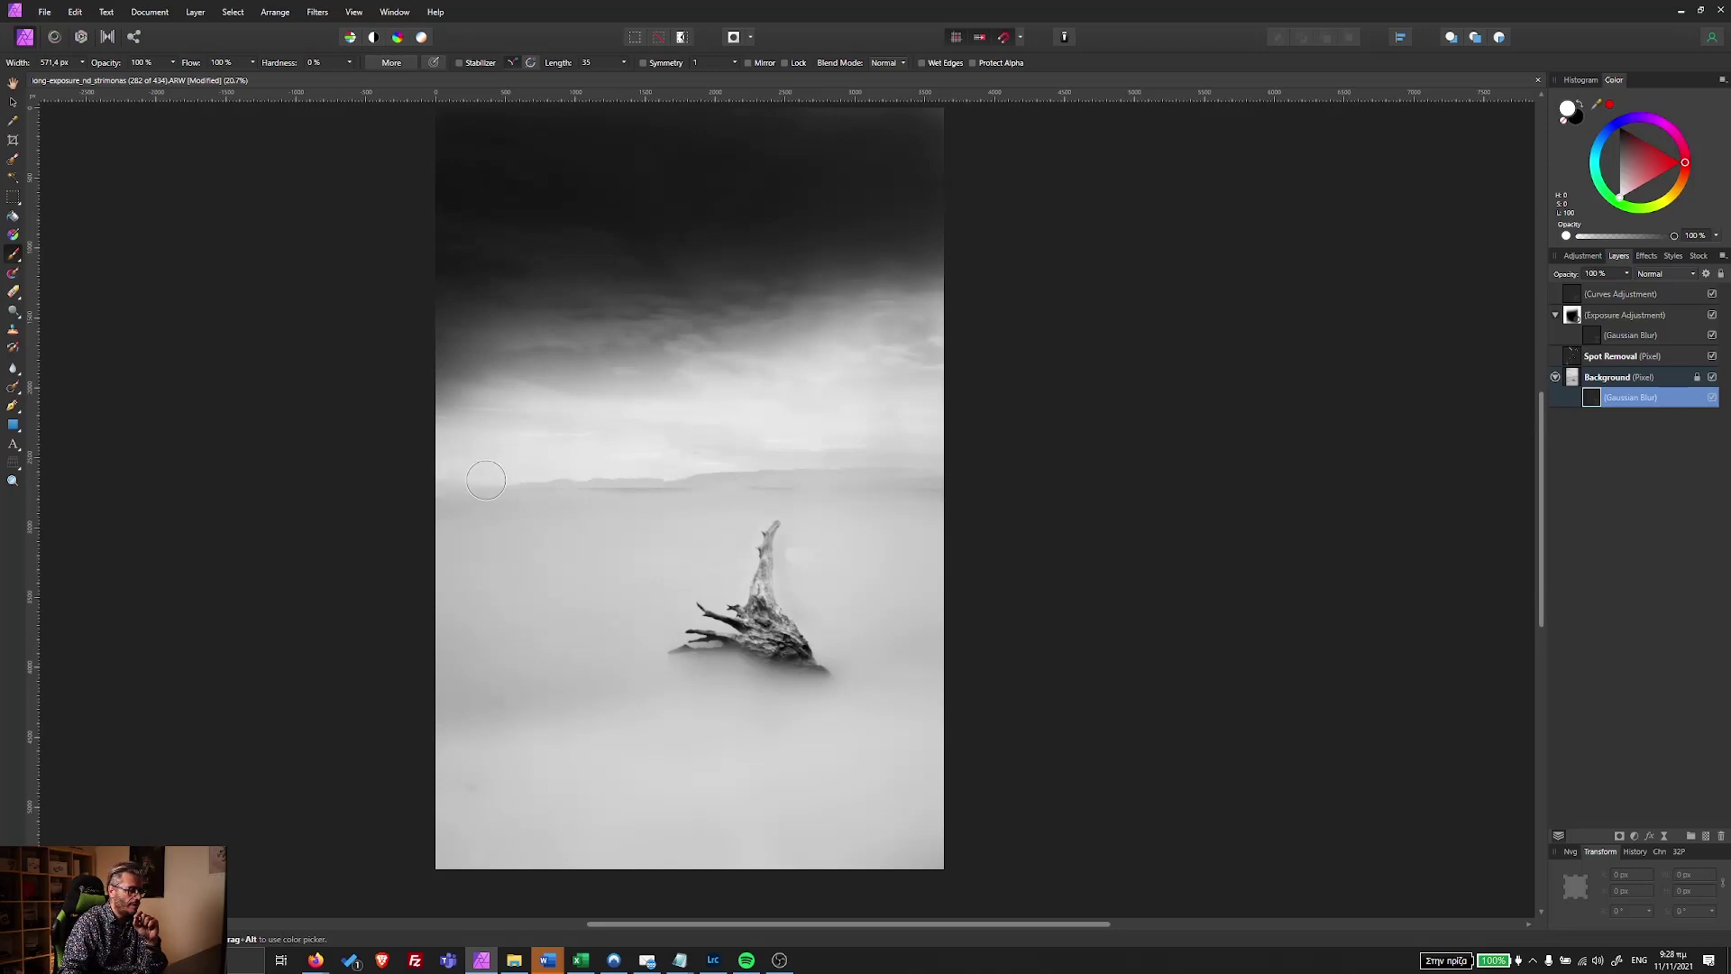
{"action": "left_click", "coordinate": [1578, 106]}
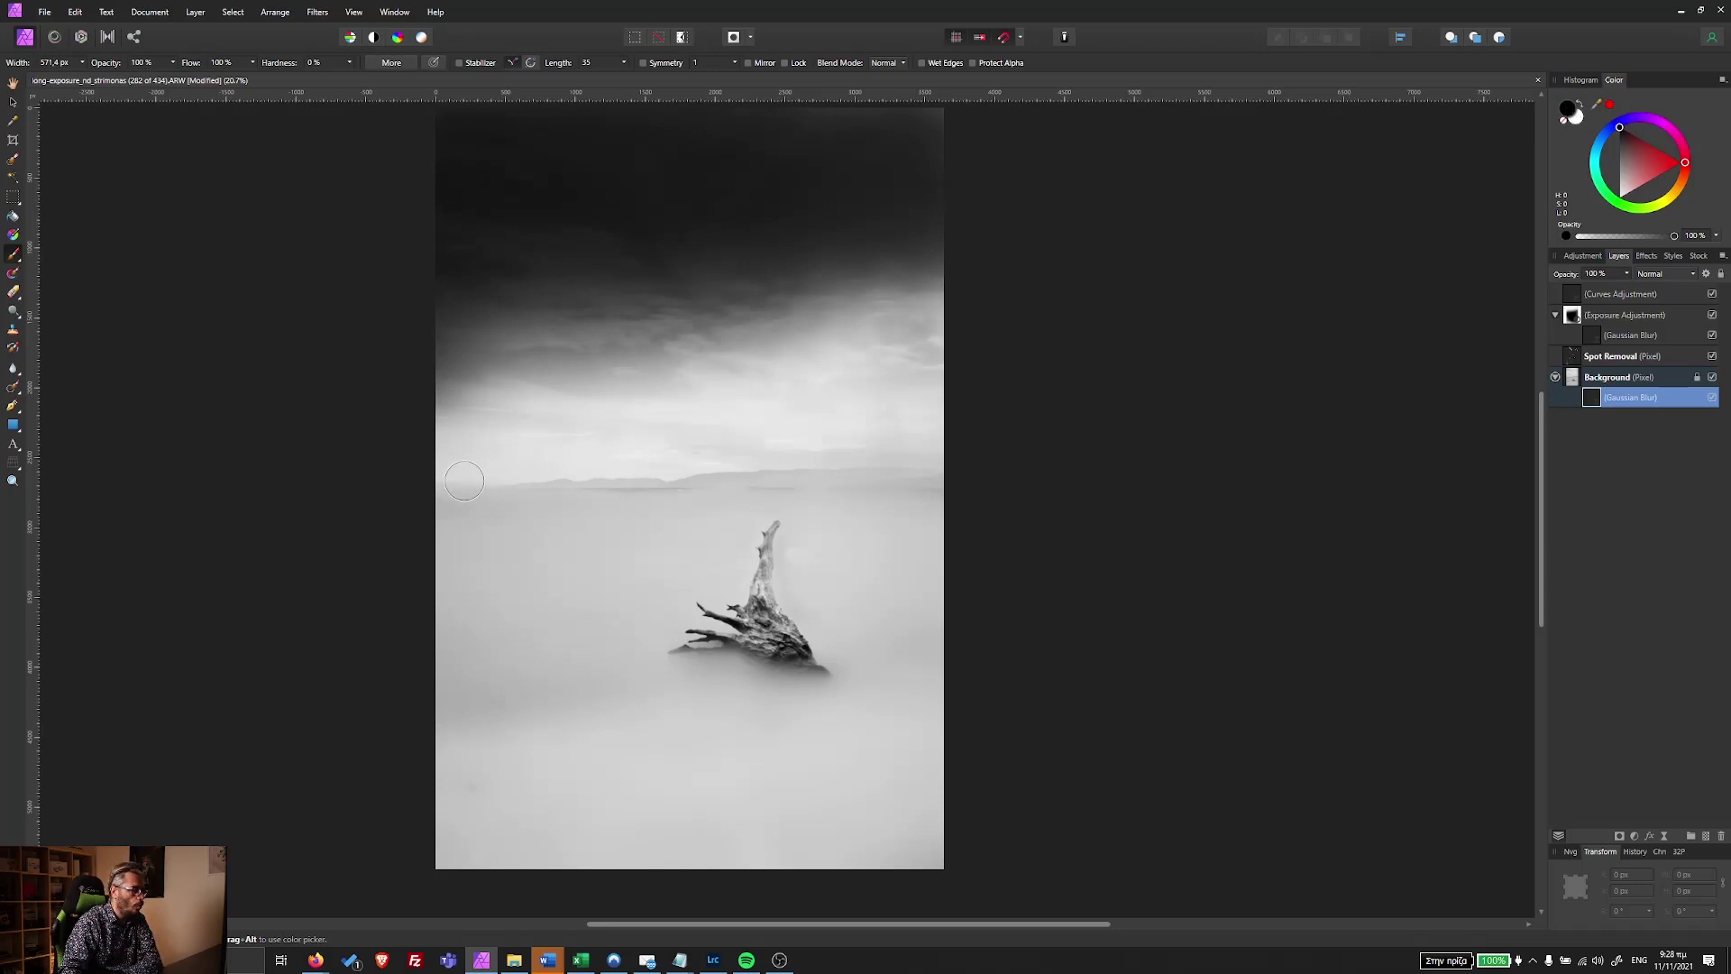
{"action": "left_click_drag", "start_coordinate": [552, 487], "coordinate": [431, 487]}
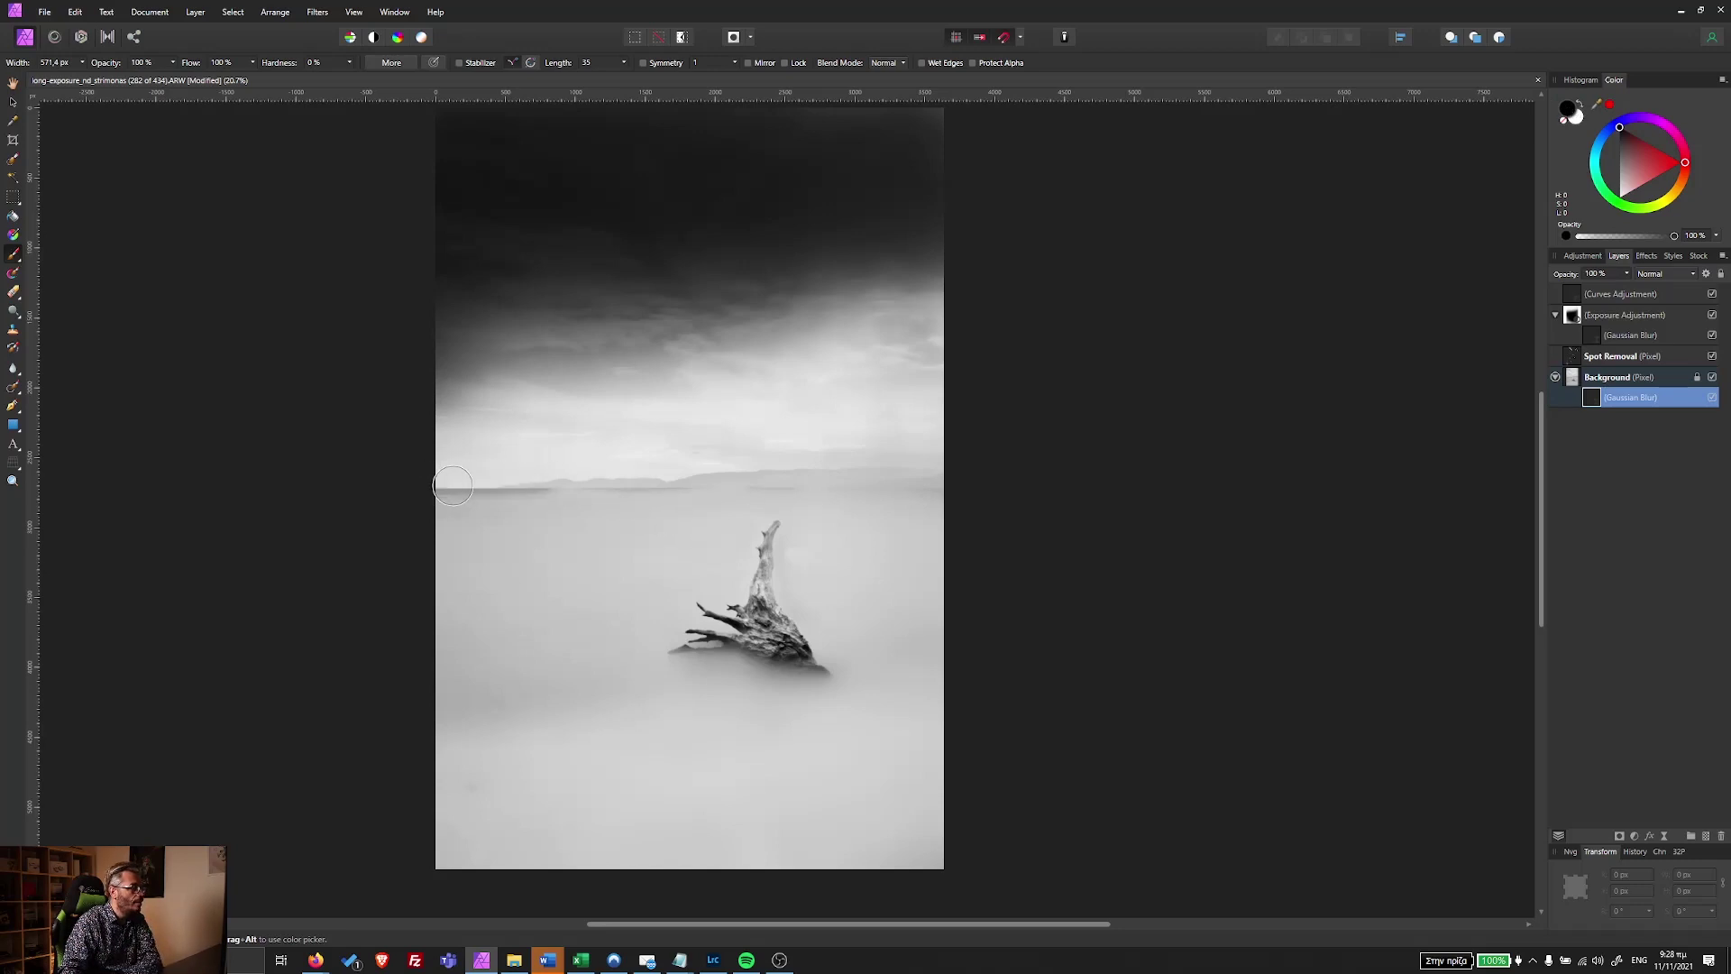
{"action": "left_click_drag", "start_coordinate": [670, 497], "coordinate": [1045, 488]}
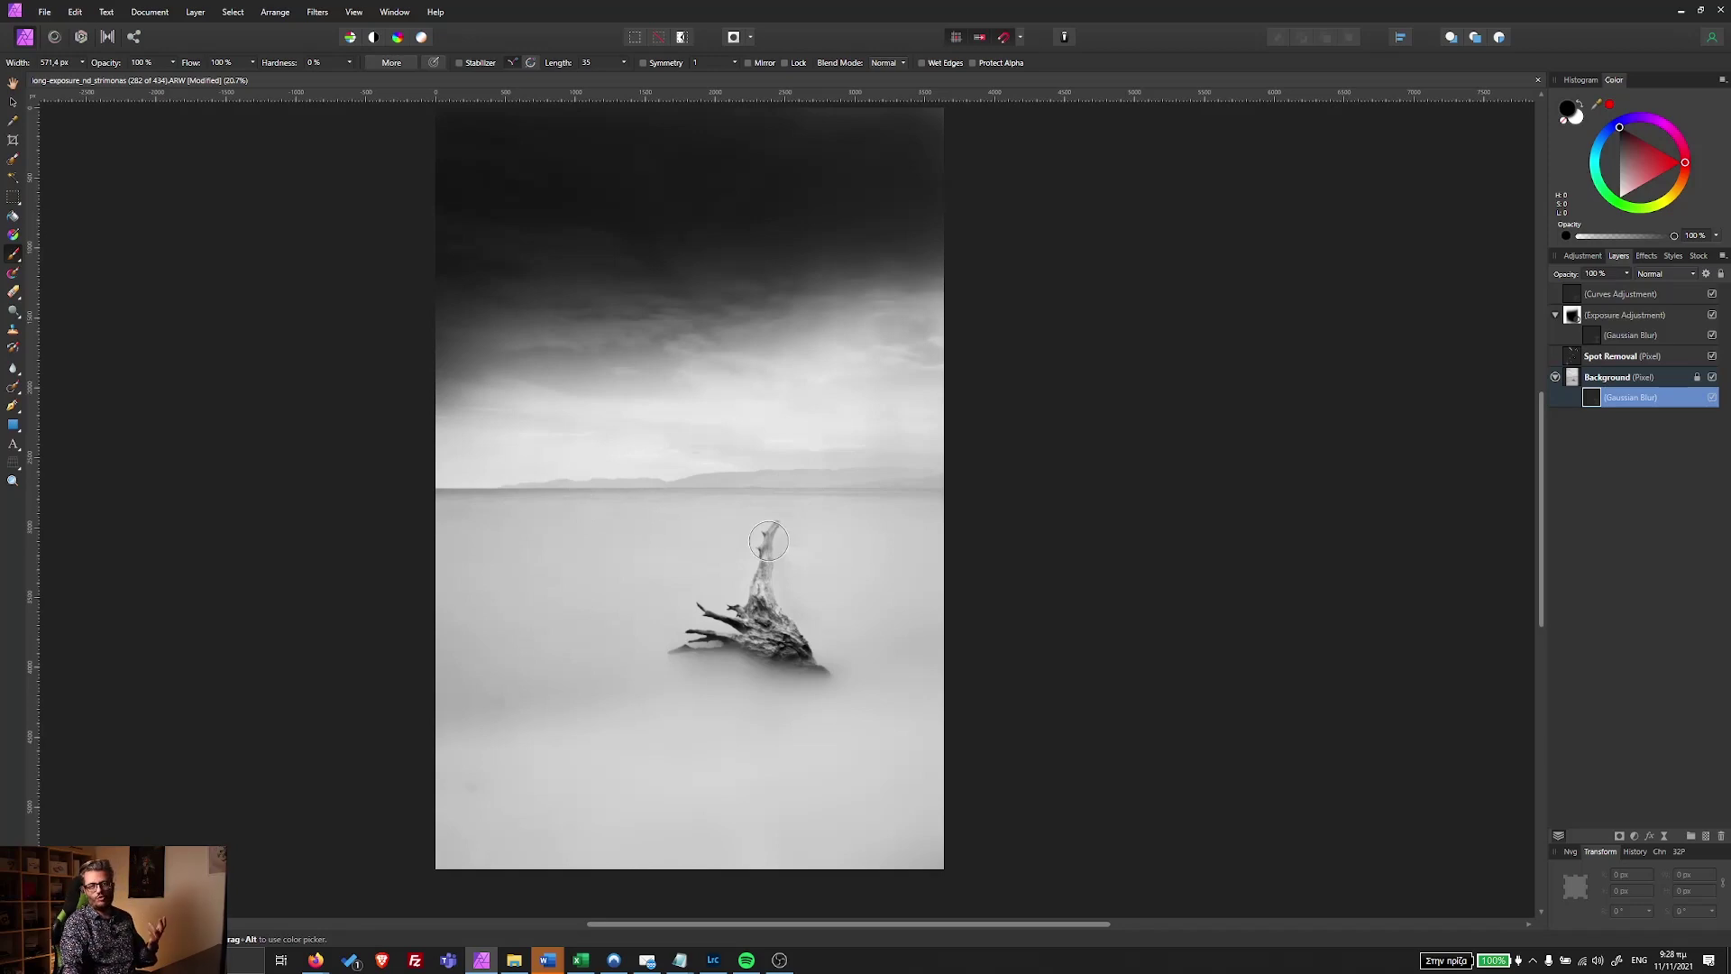
{"action": "left_click", "coordinate": [172, 62]}
{"action": "left_click", "coordinate": [91, 81]}
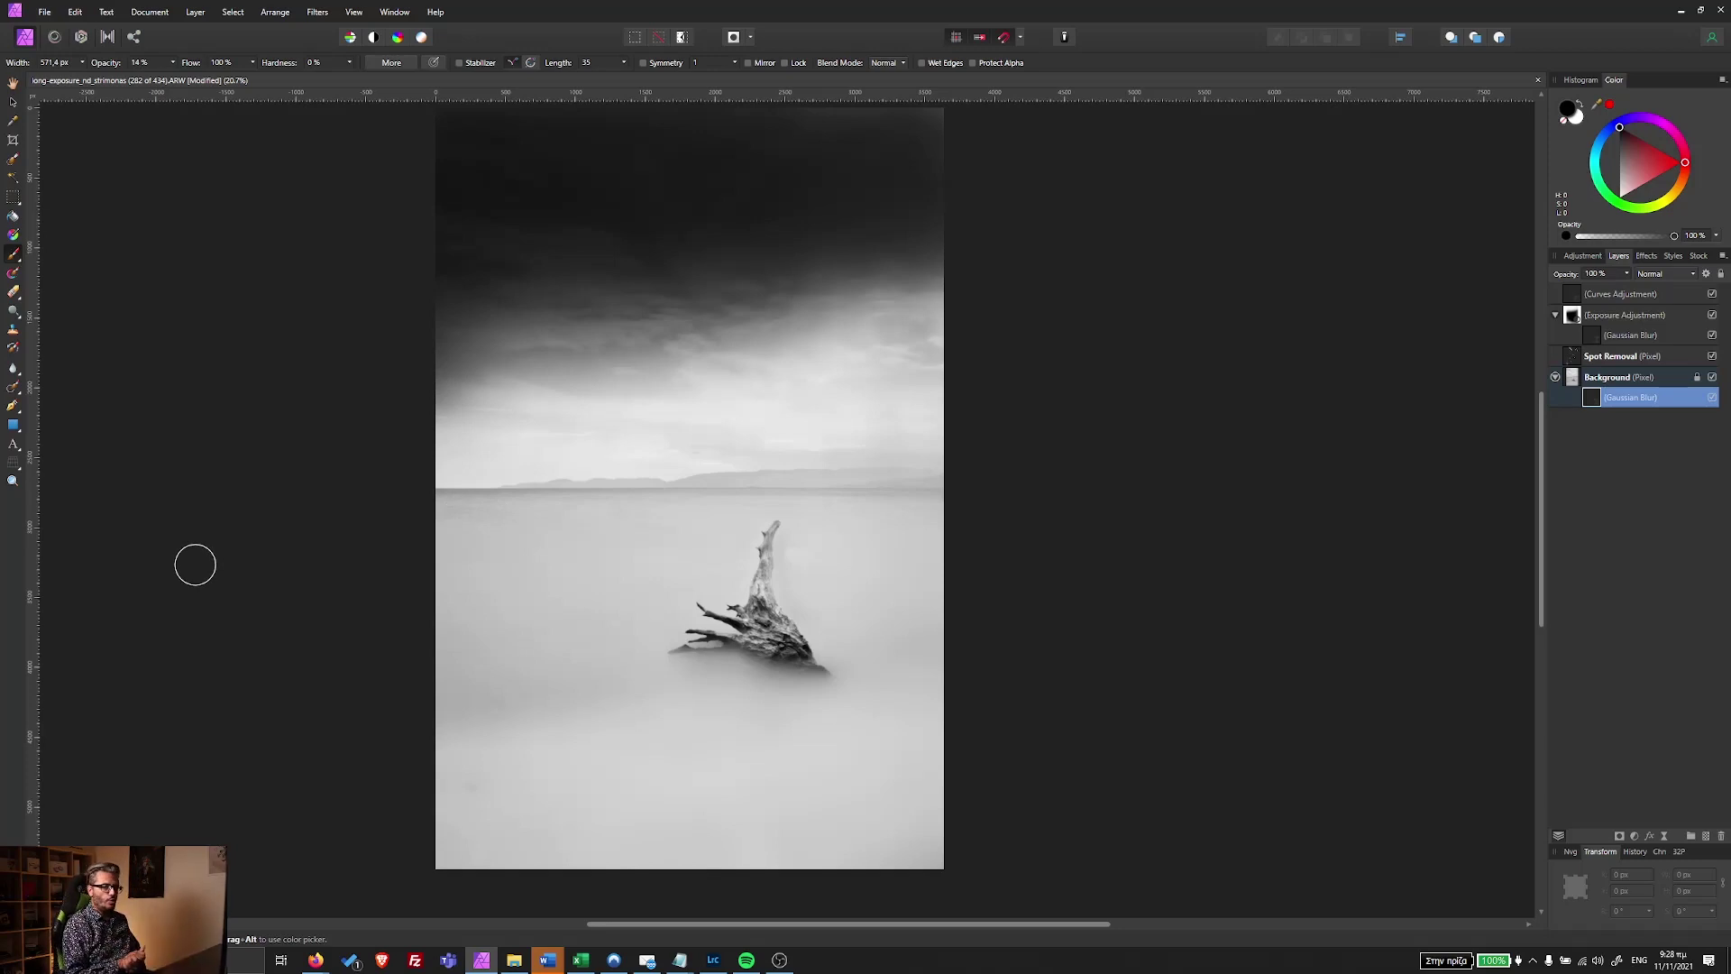
Duplicate the Exposure Adjustment, rotate the copy 180° and scale it up.
{"action": "left_click", "coordinate": [1574, 317]}
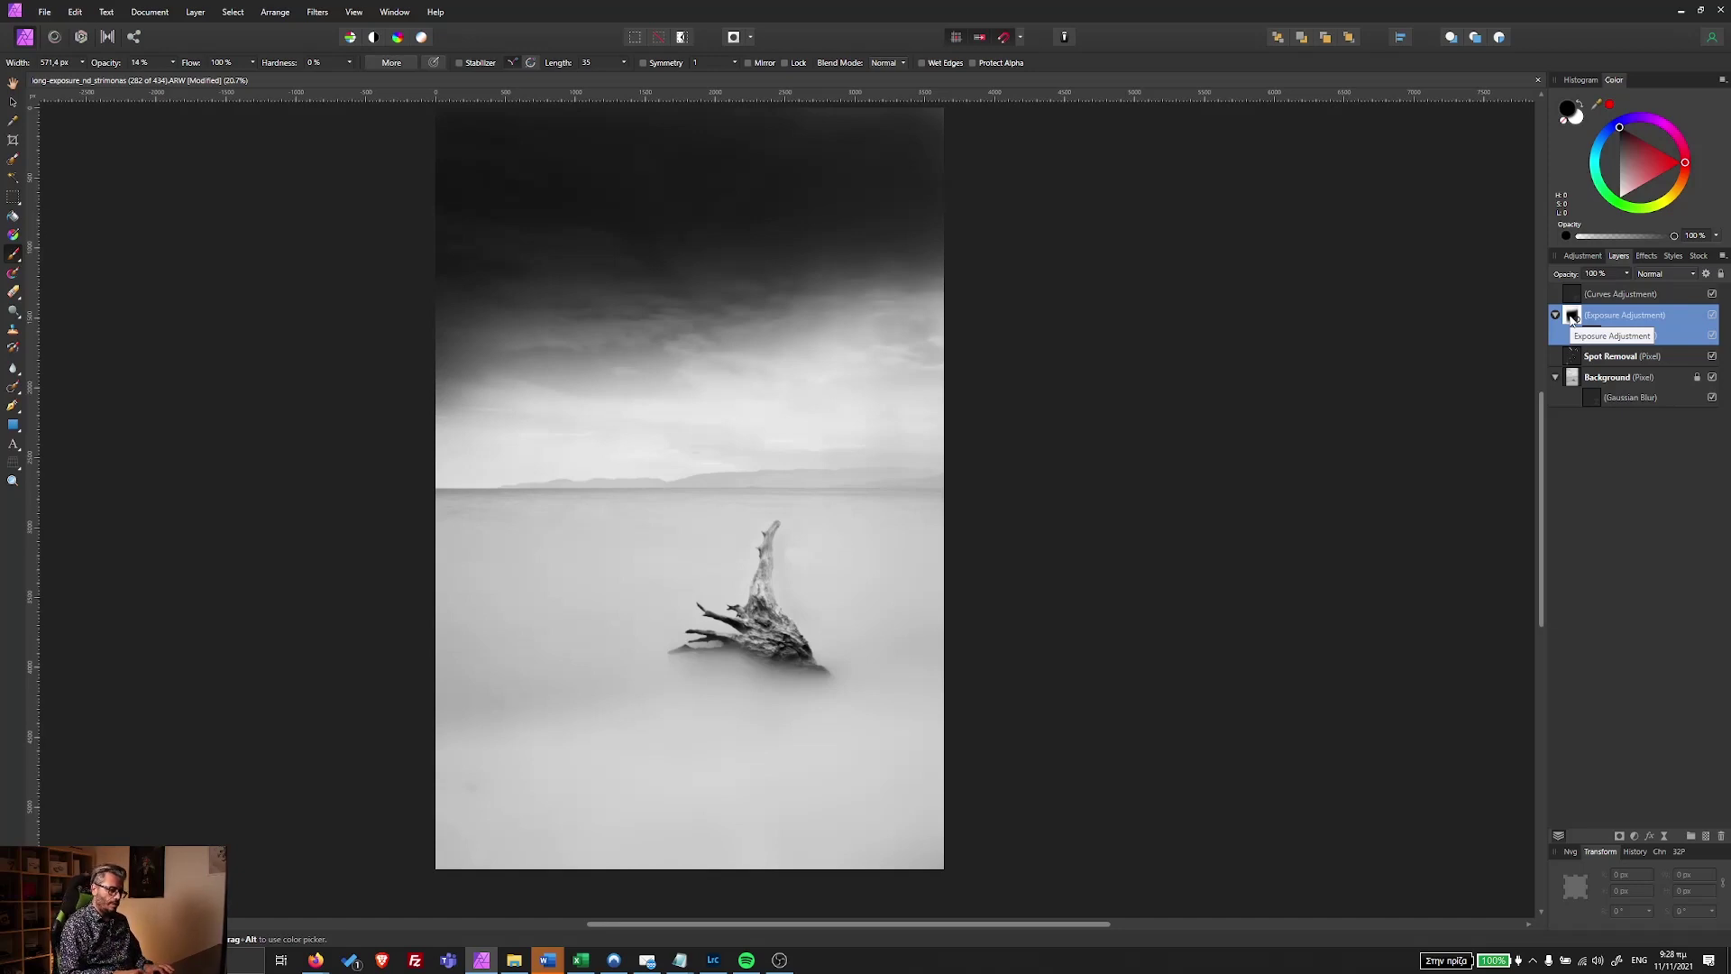
{"action": "key", "text": "ctrl+j"}
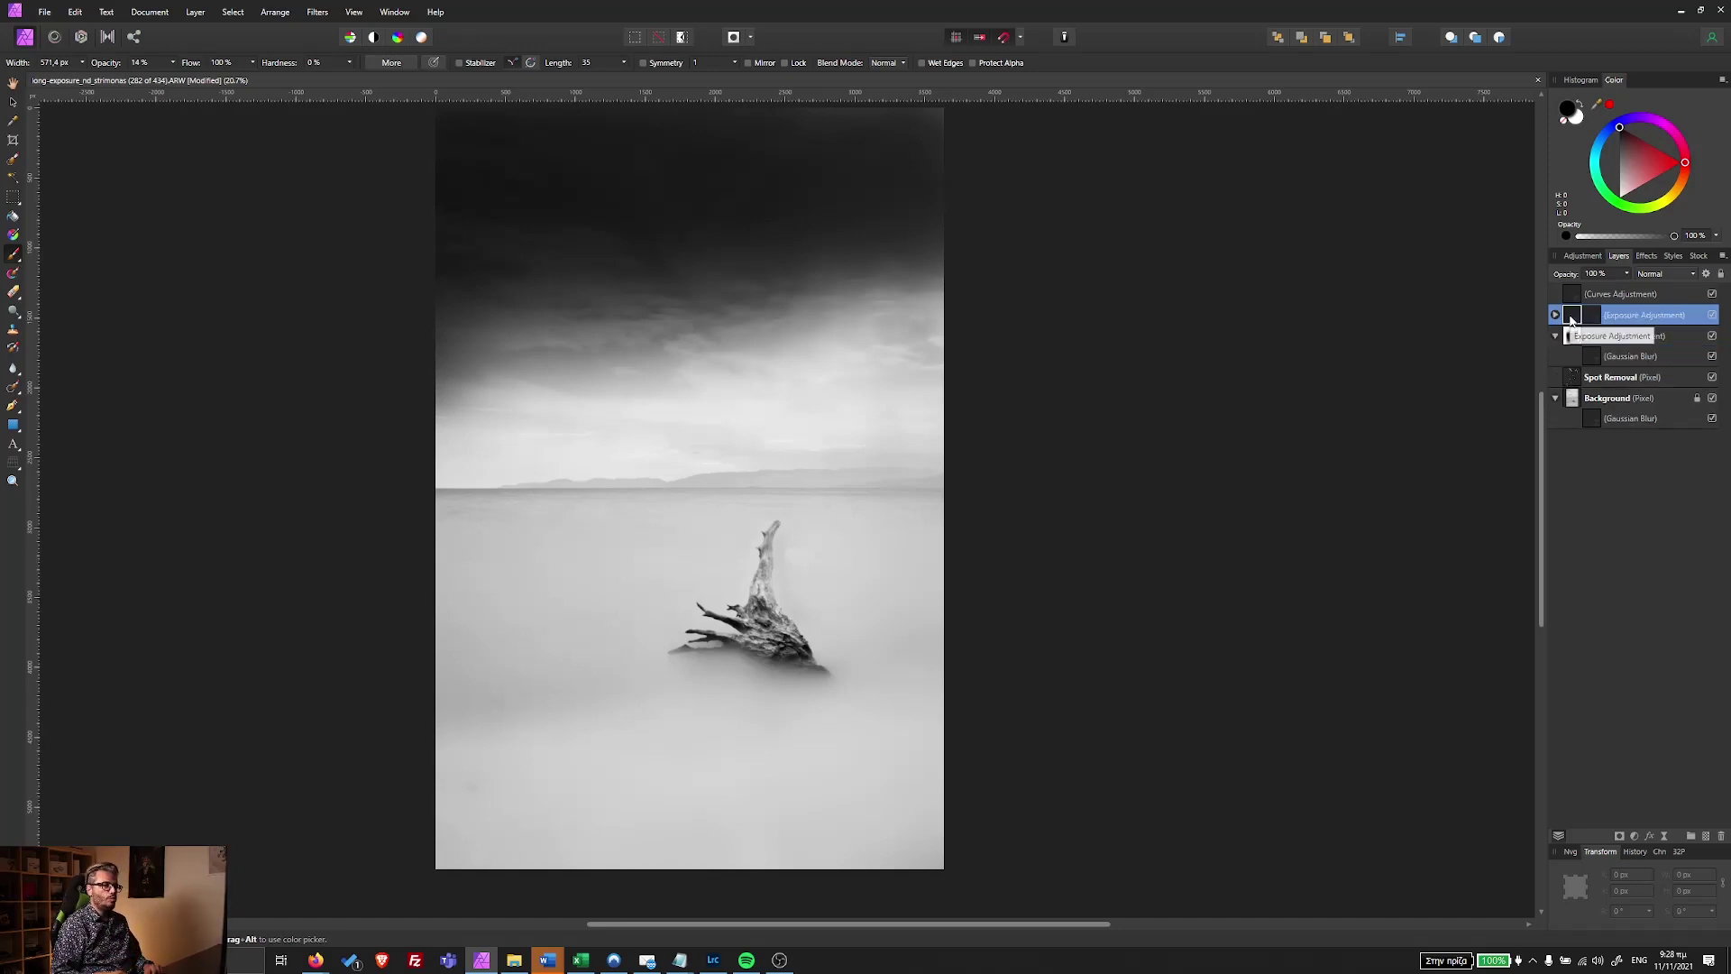
{"action": "left_click", "coordinate": [13, 104]}
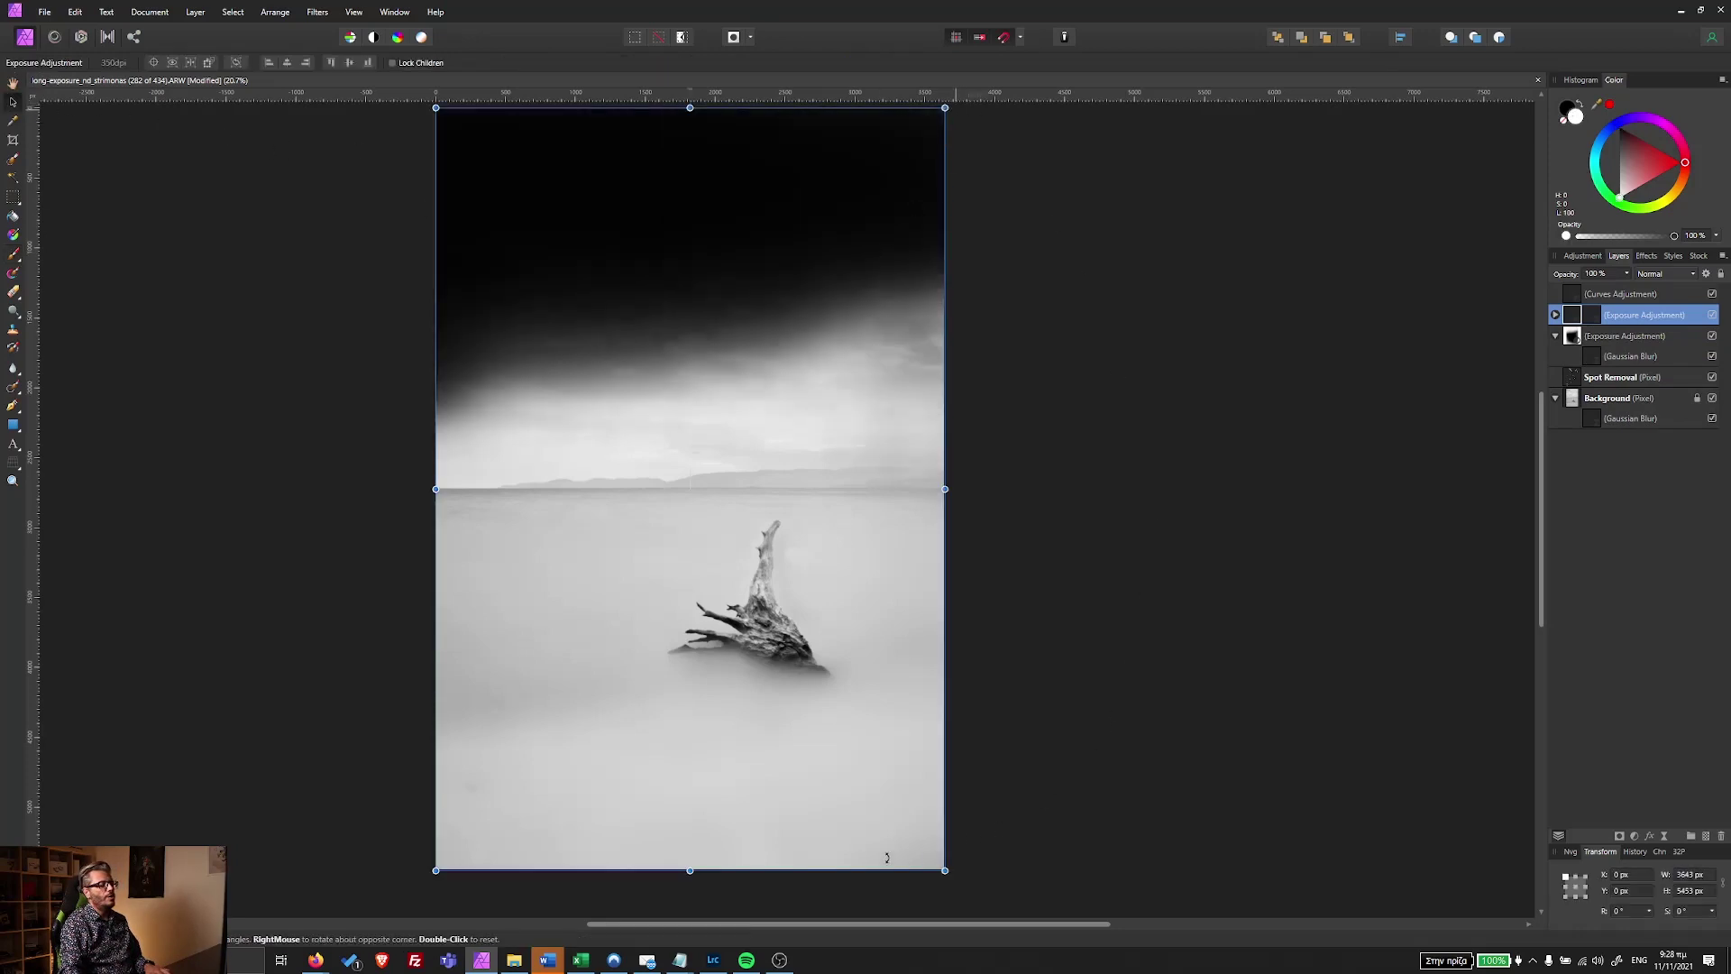
{"action": "mouse_move", "coordinate": [776, 864]}
{"action": "left_mouse_down"}
{"action": "mouse_move", "coordinate": [309, 649]}
{"action": "mouse_move", "coordinate": [460, 871]}
{"action": "left_mouse_up"}
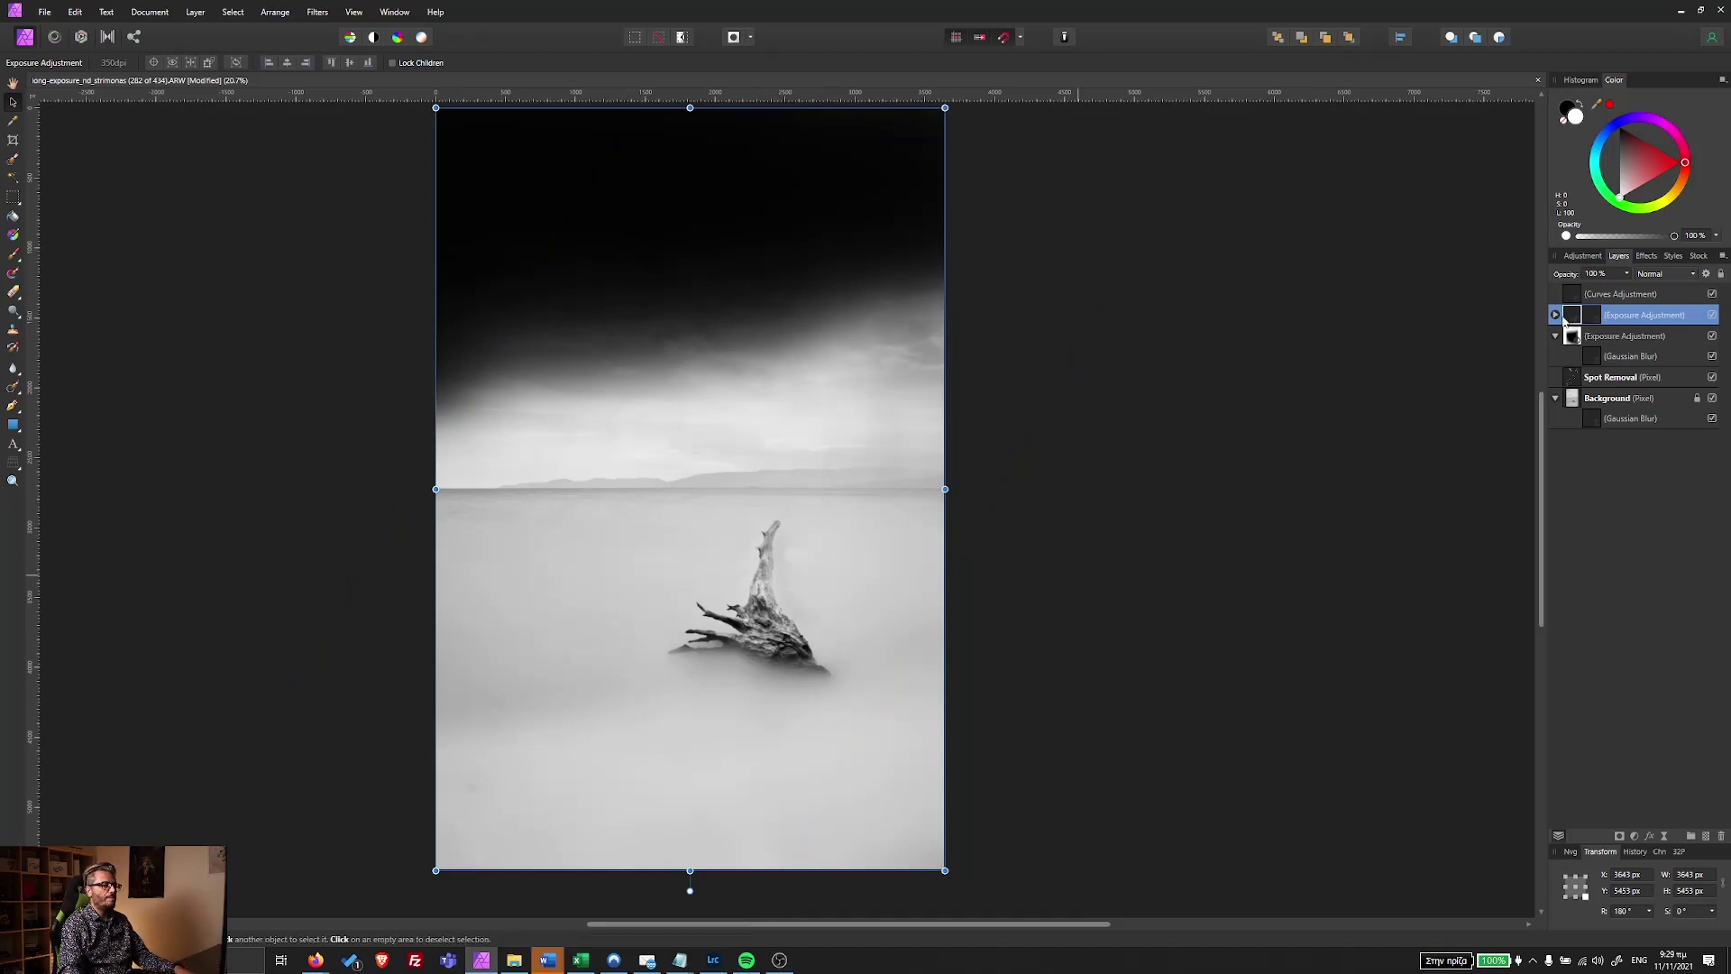
{"action": "left_click", "coordinate": [1556, 315]}
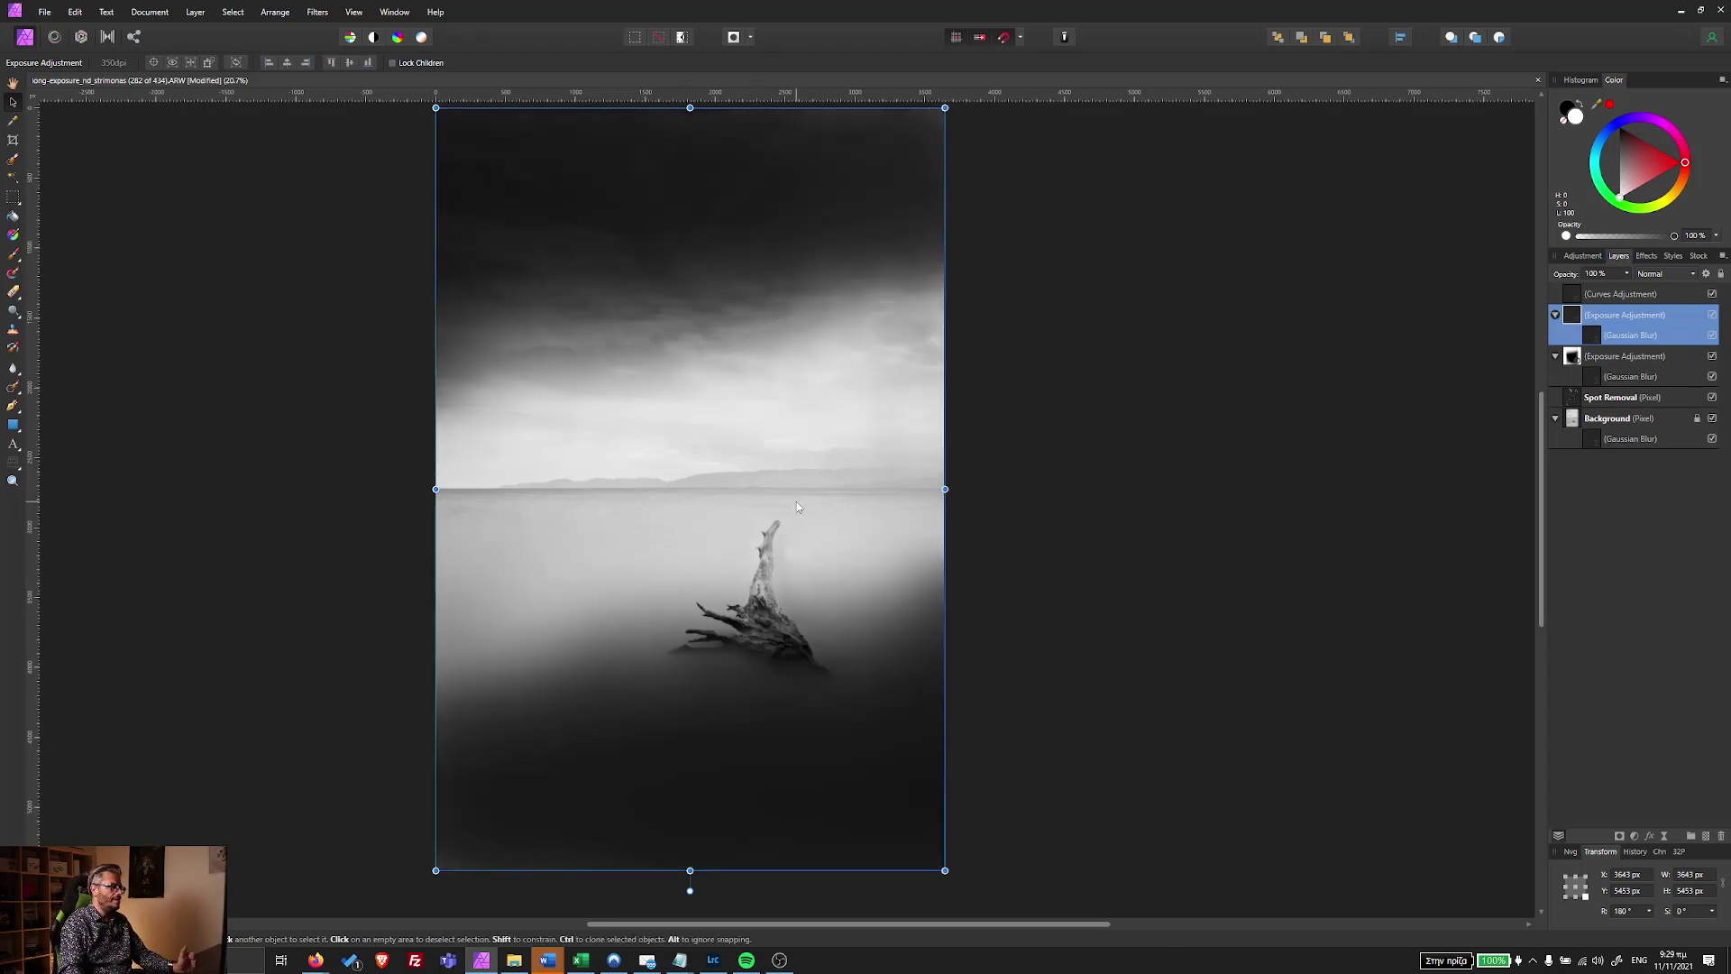
{"action": "scroll", "coordinate": [766, 504], "scroll_direction": "down", "scroll_amount": 3}
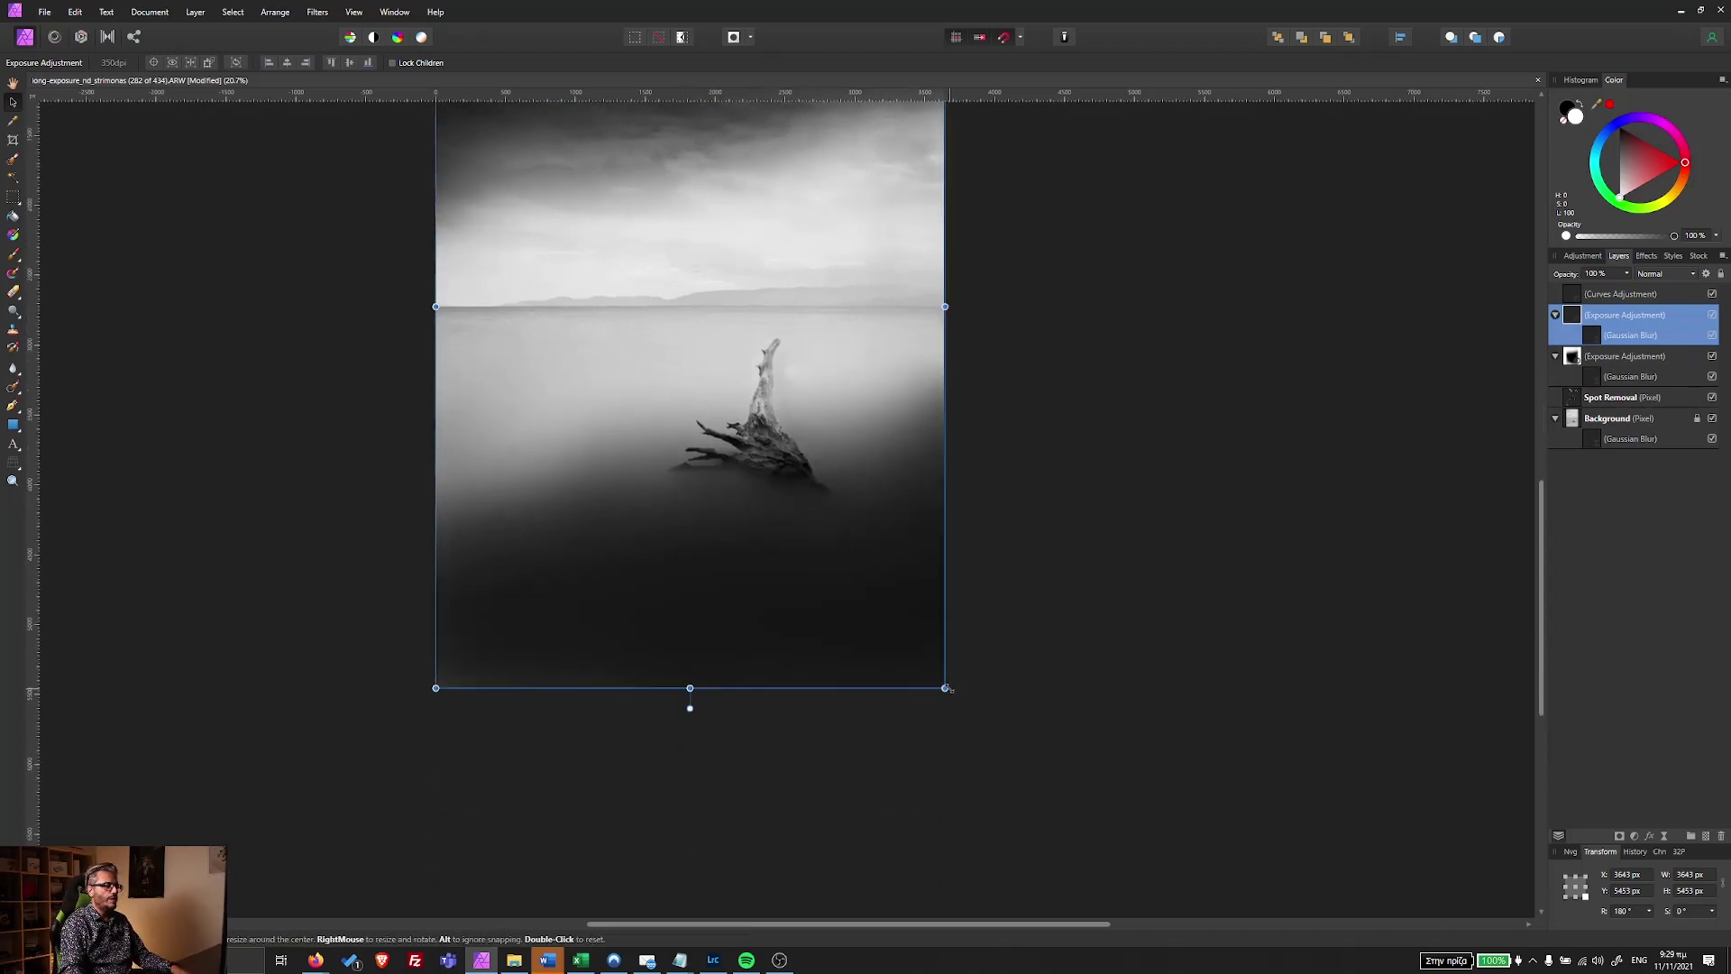
{"action": "left_click_drag", "start_coordinate": [958, 708], "coordinate": [1005, 755]}
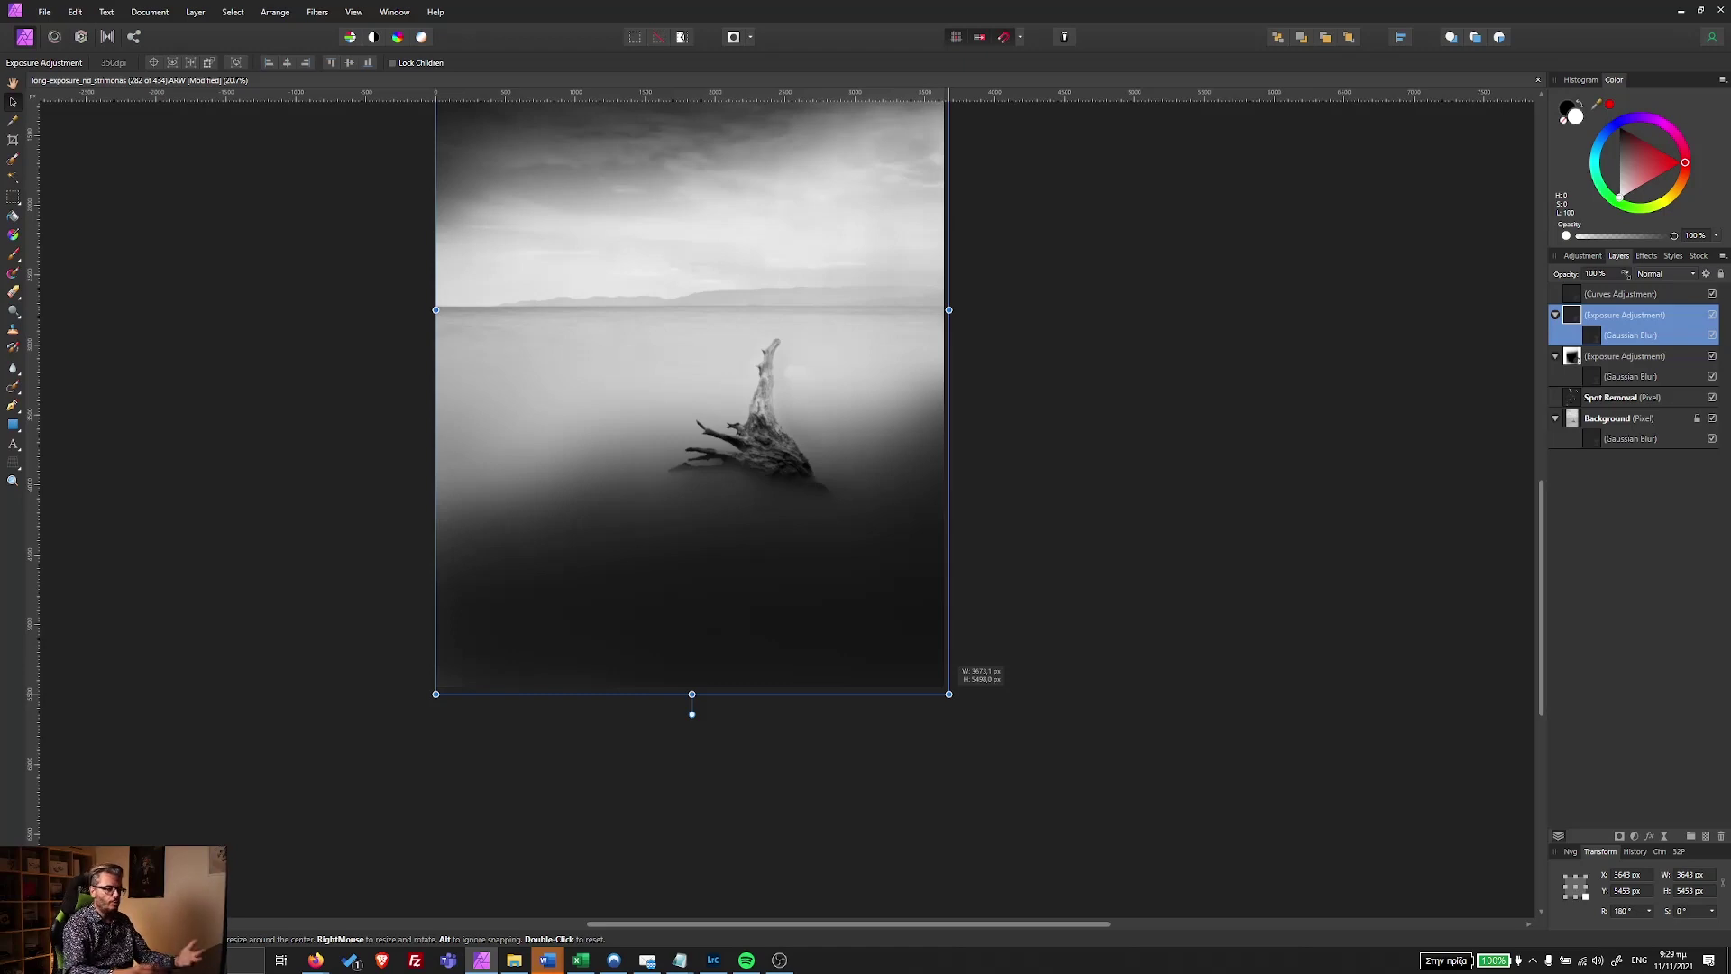
{"action": "left_click_drag", "start_coordinate": [948, 693], "coordinate": [1069, 874]}
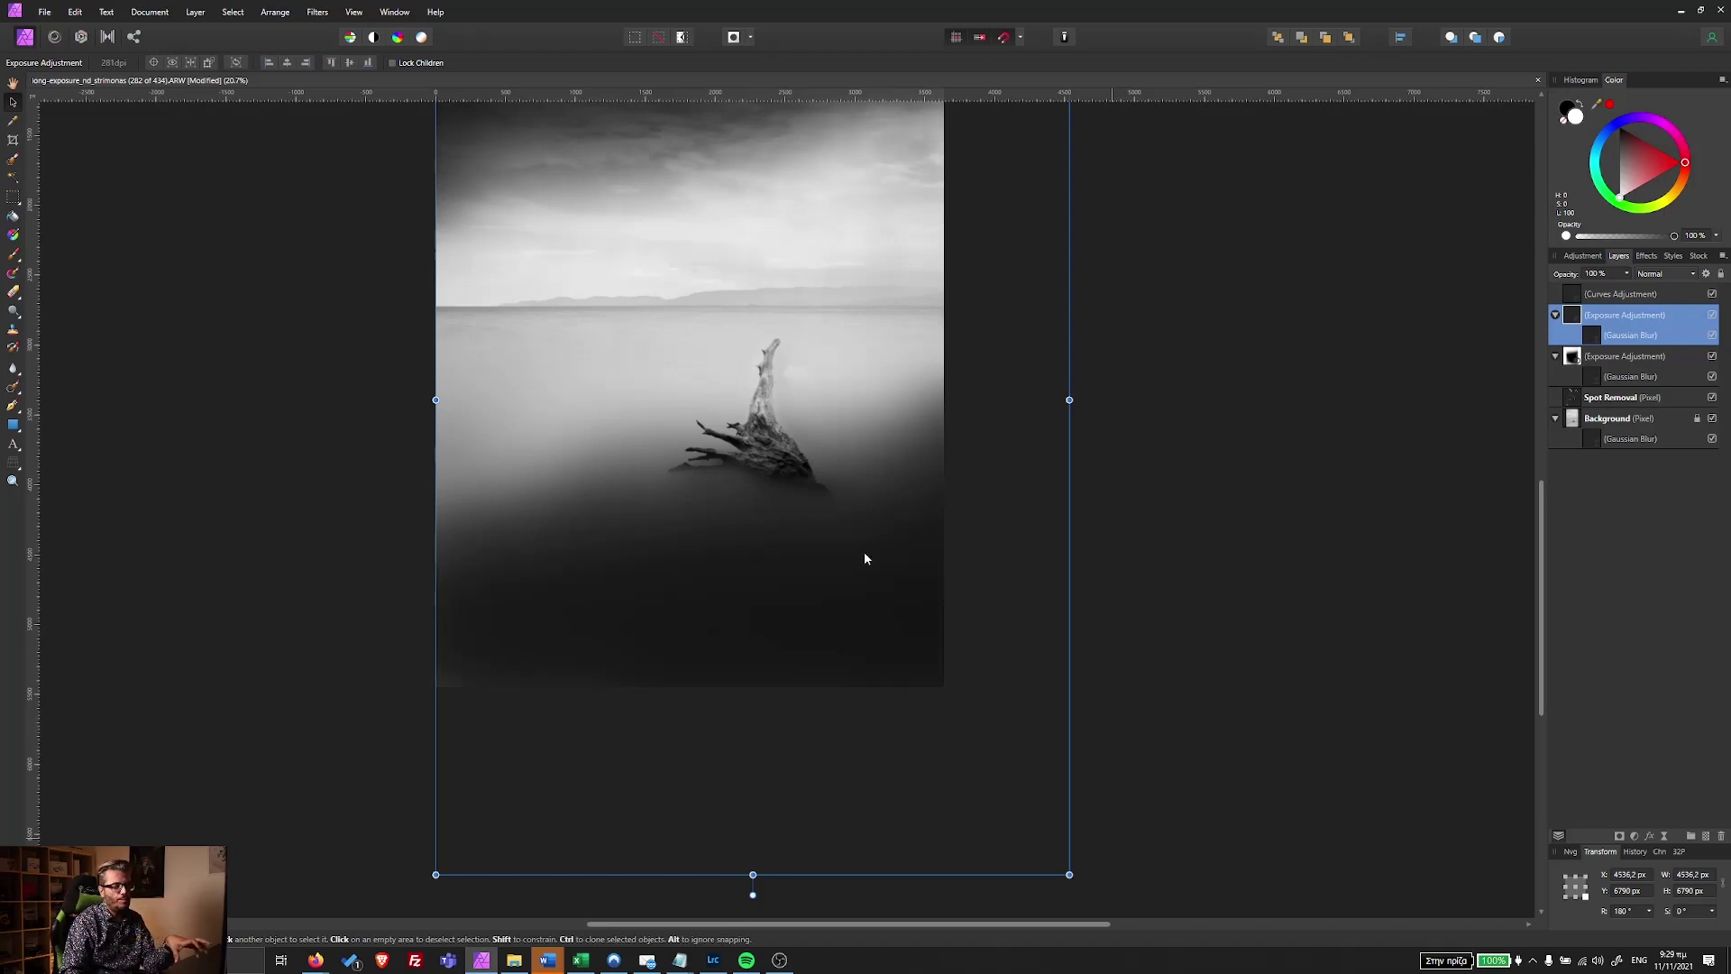
Set the duplicated Exposure Adjustment's layer opacity to 56%.
{"action": "left_click", "coordinate": [1712, 335]}
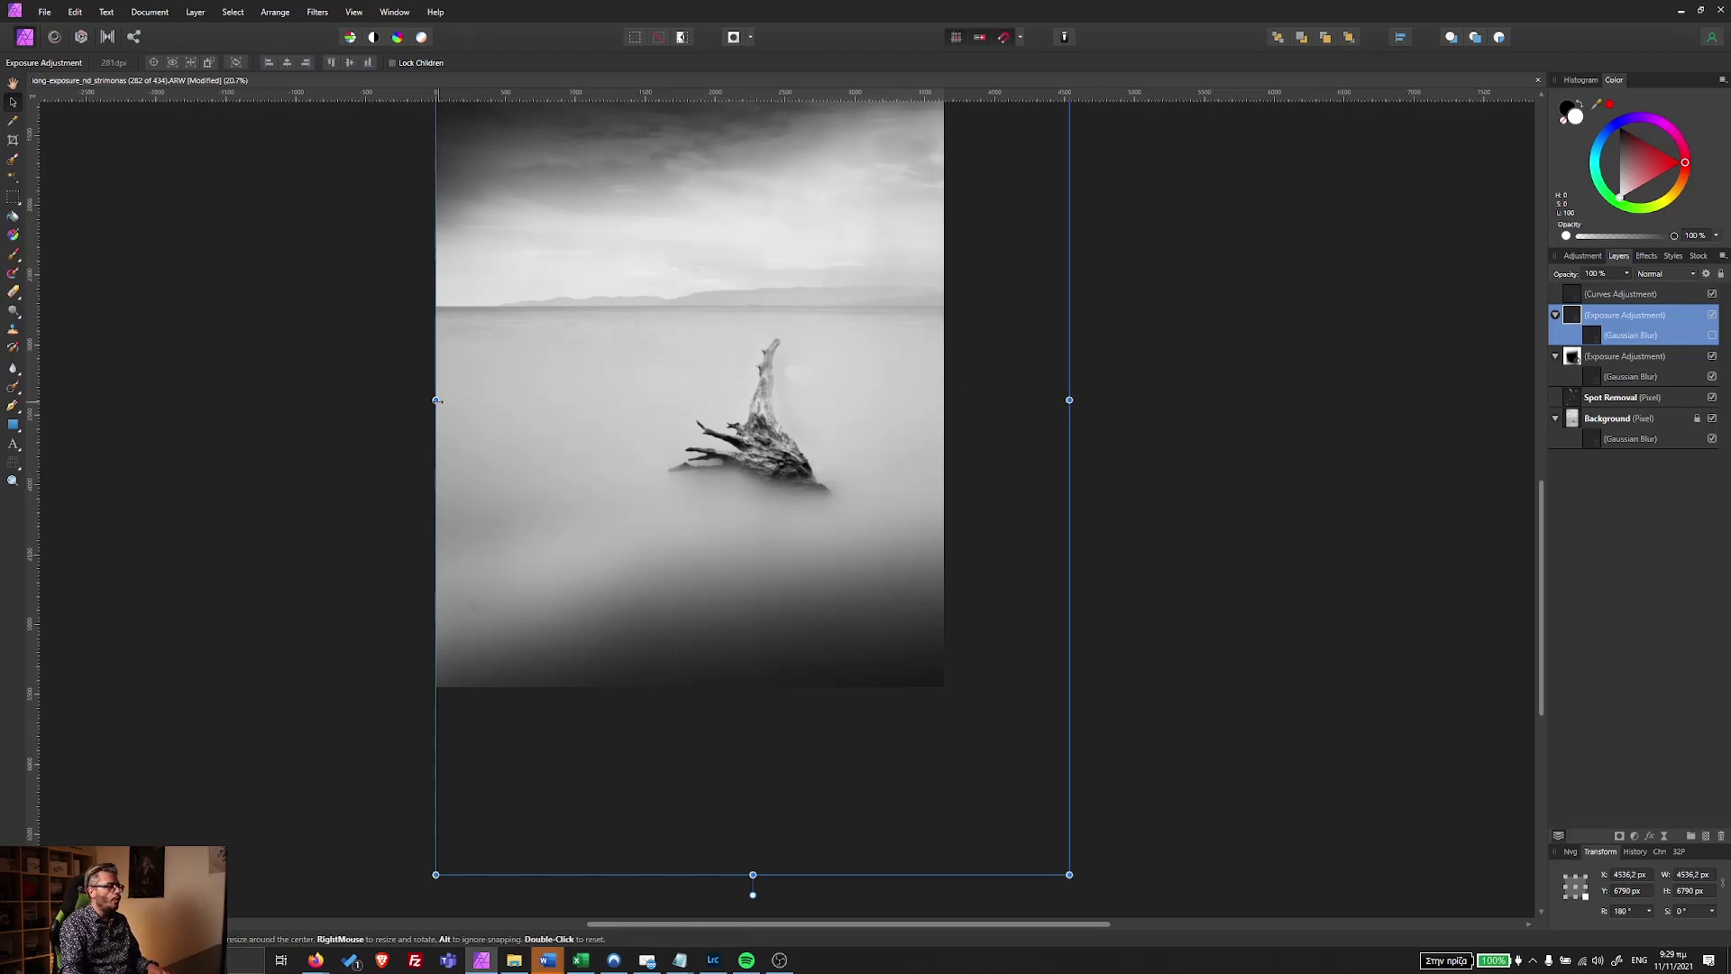
{"action": "left_click", "coordinate": [1629, 274]}
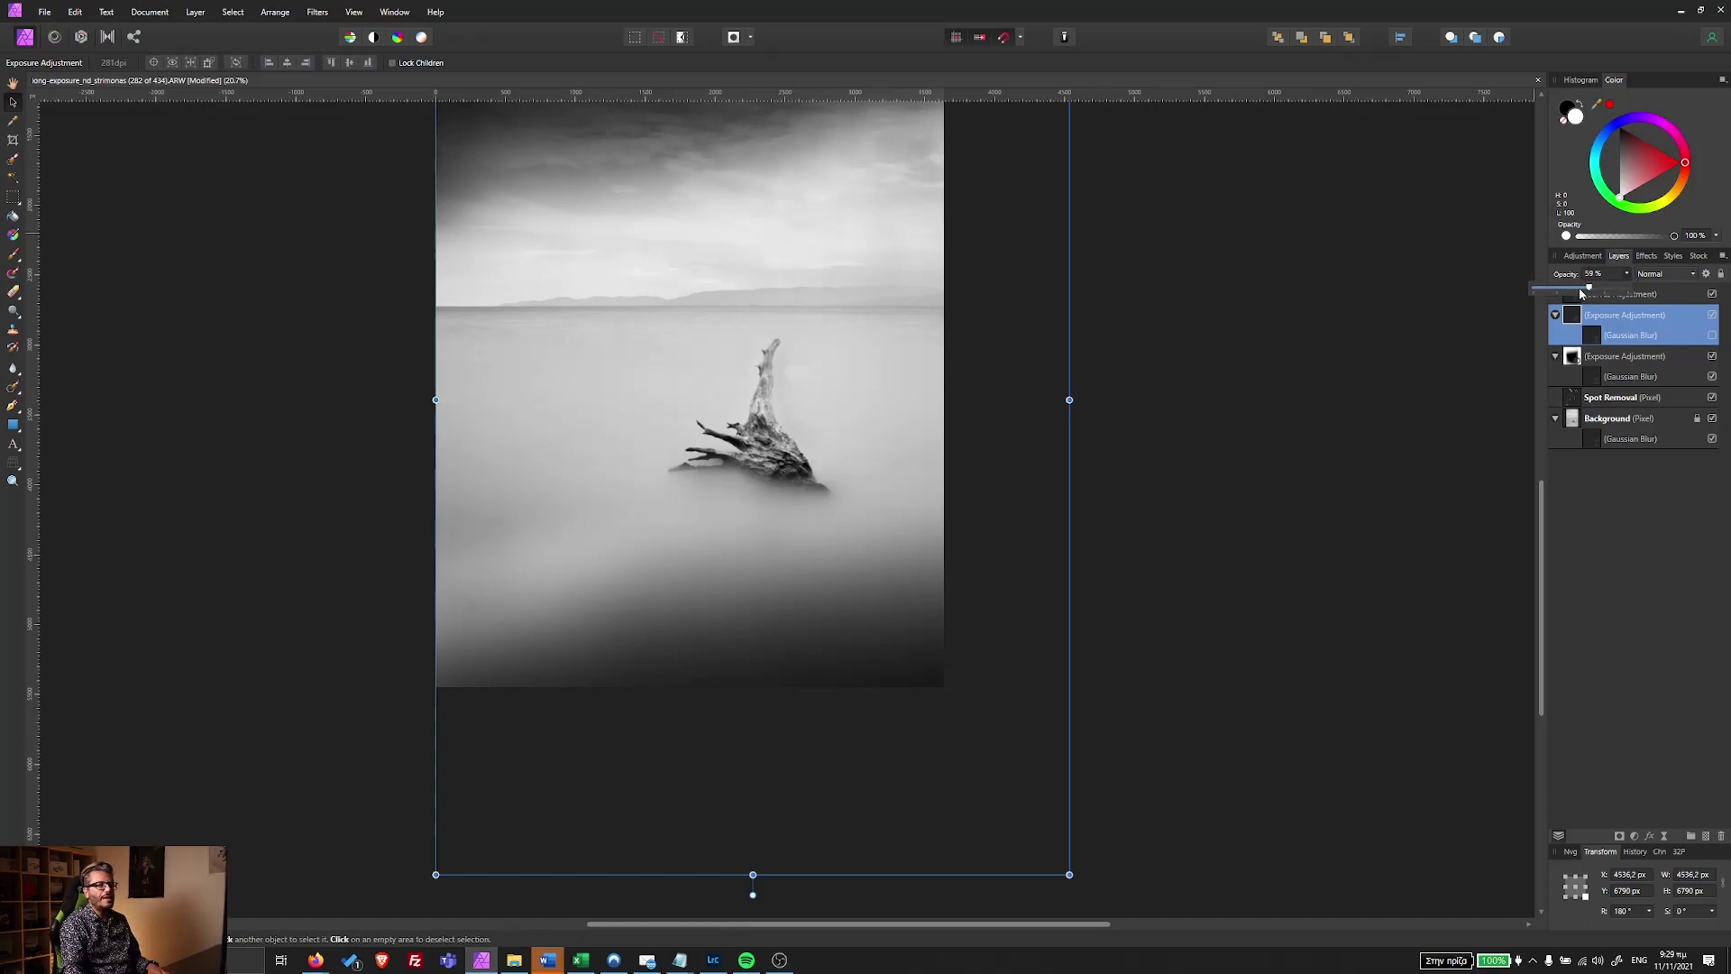
{"action": "left_click_drag", "start_coordinate": [1588, 288], "coordinate": [1594, 296]}
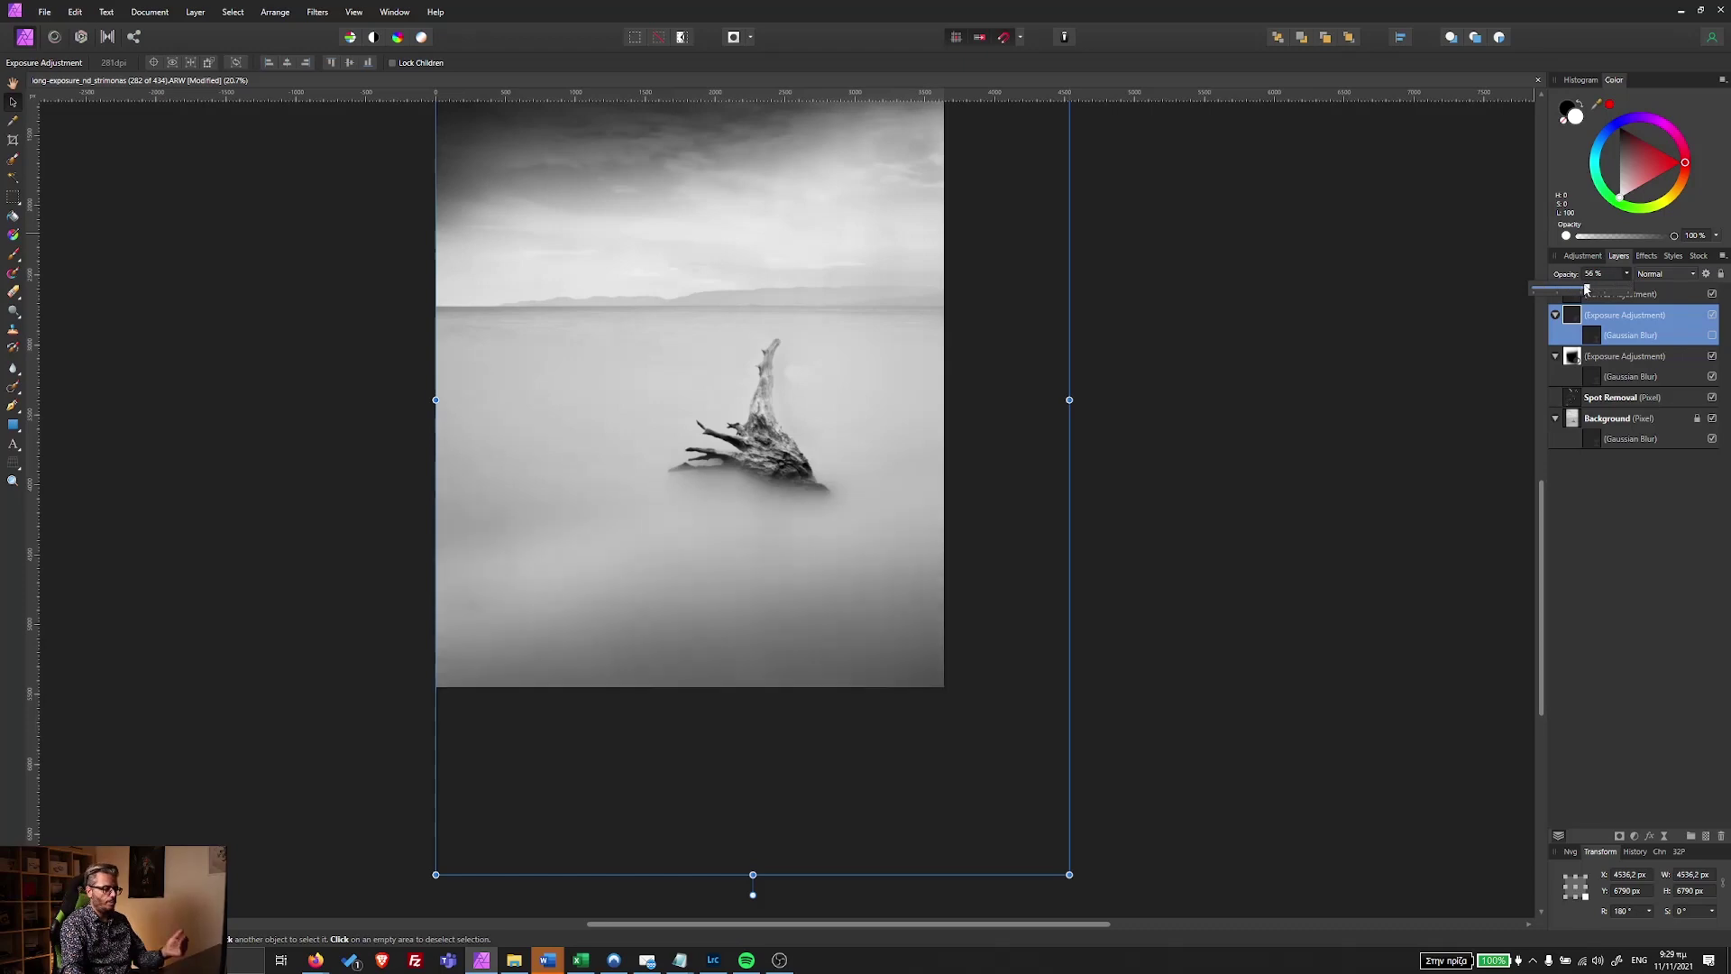
{"action": "left_click", "coordinate": [1713, 336]}
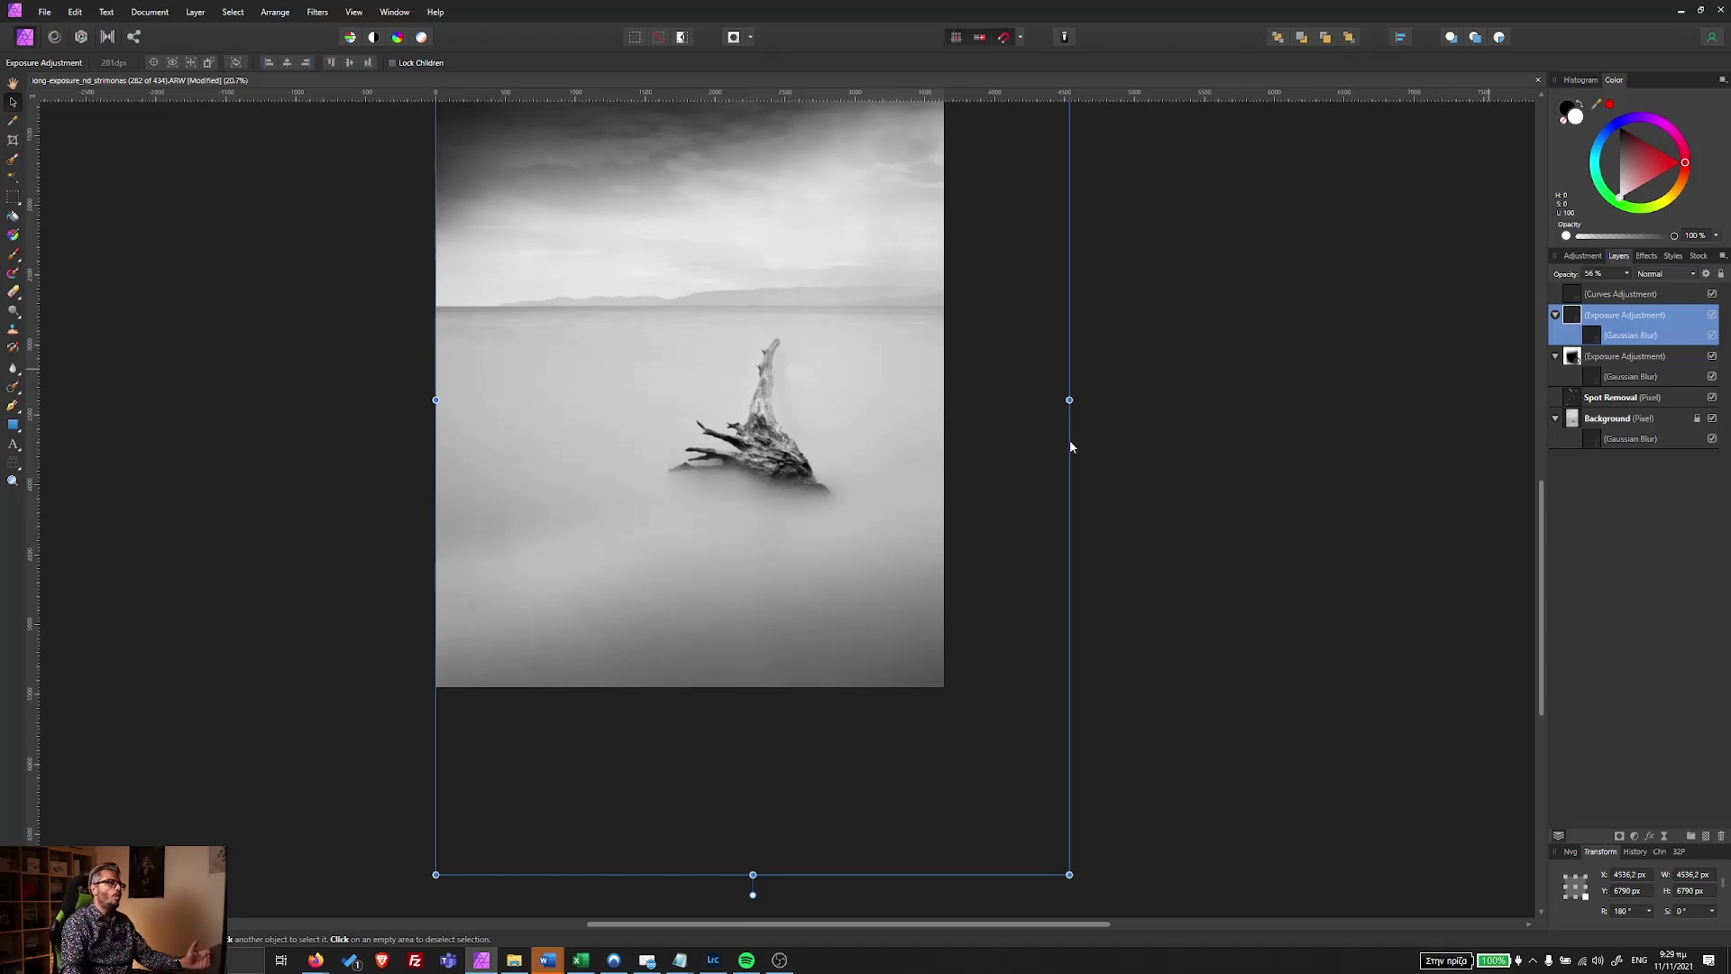
{"action": "scroll", "coordinate": [887, 463], "scroll_direction": "up", "scroll_amount": 2}
{"action": "scroll", "coordinate": [885, 463], "scroll_direction": "up", "scroll_amount": 4}
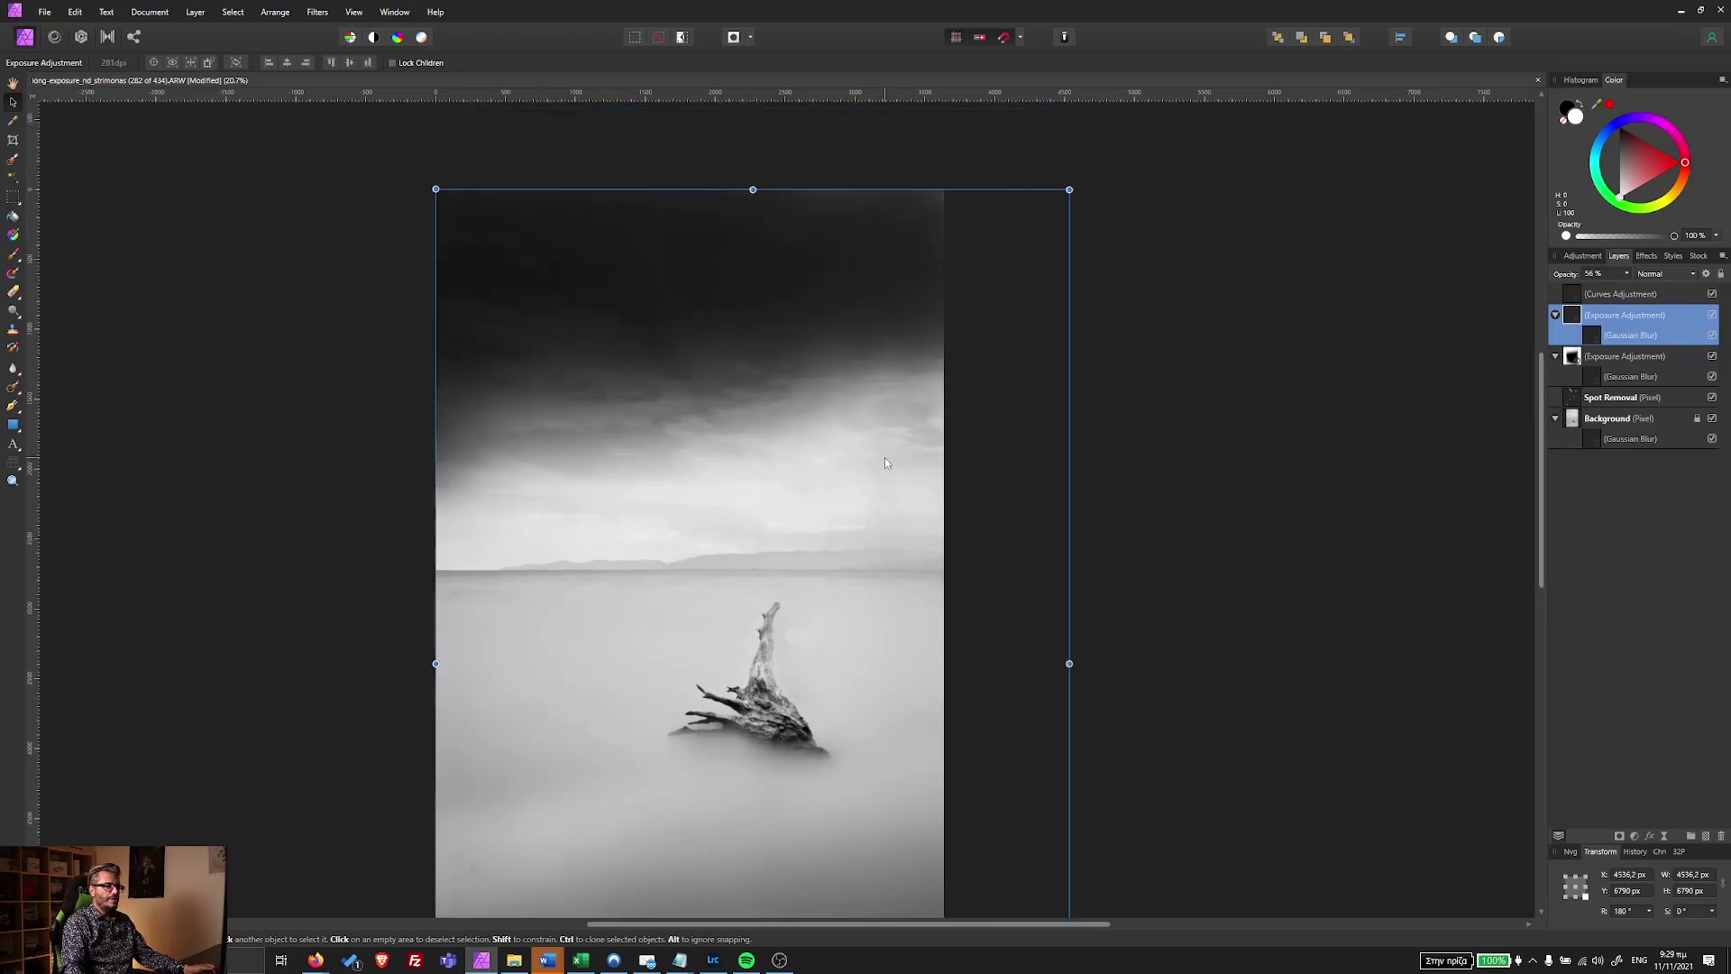
Turn off the lower Exposure Adjustment's blur and paint white across the sky with a large brush.
{"action": "left_click", "coordinate": [1572, 358]}
{"action": "left_click", "coordinate": [1713, 379]}
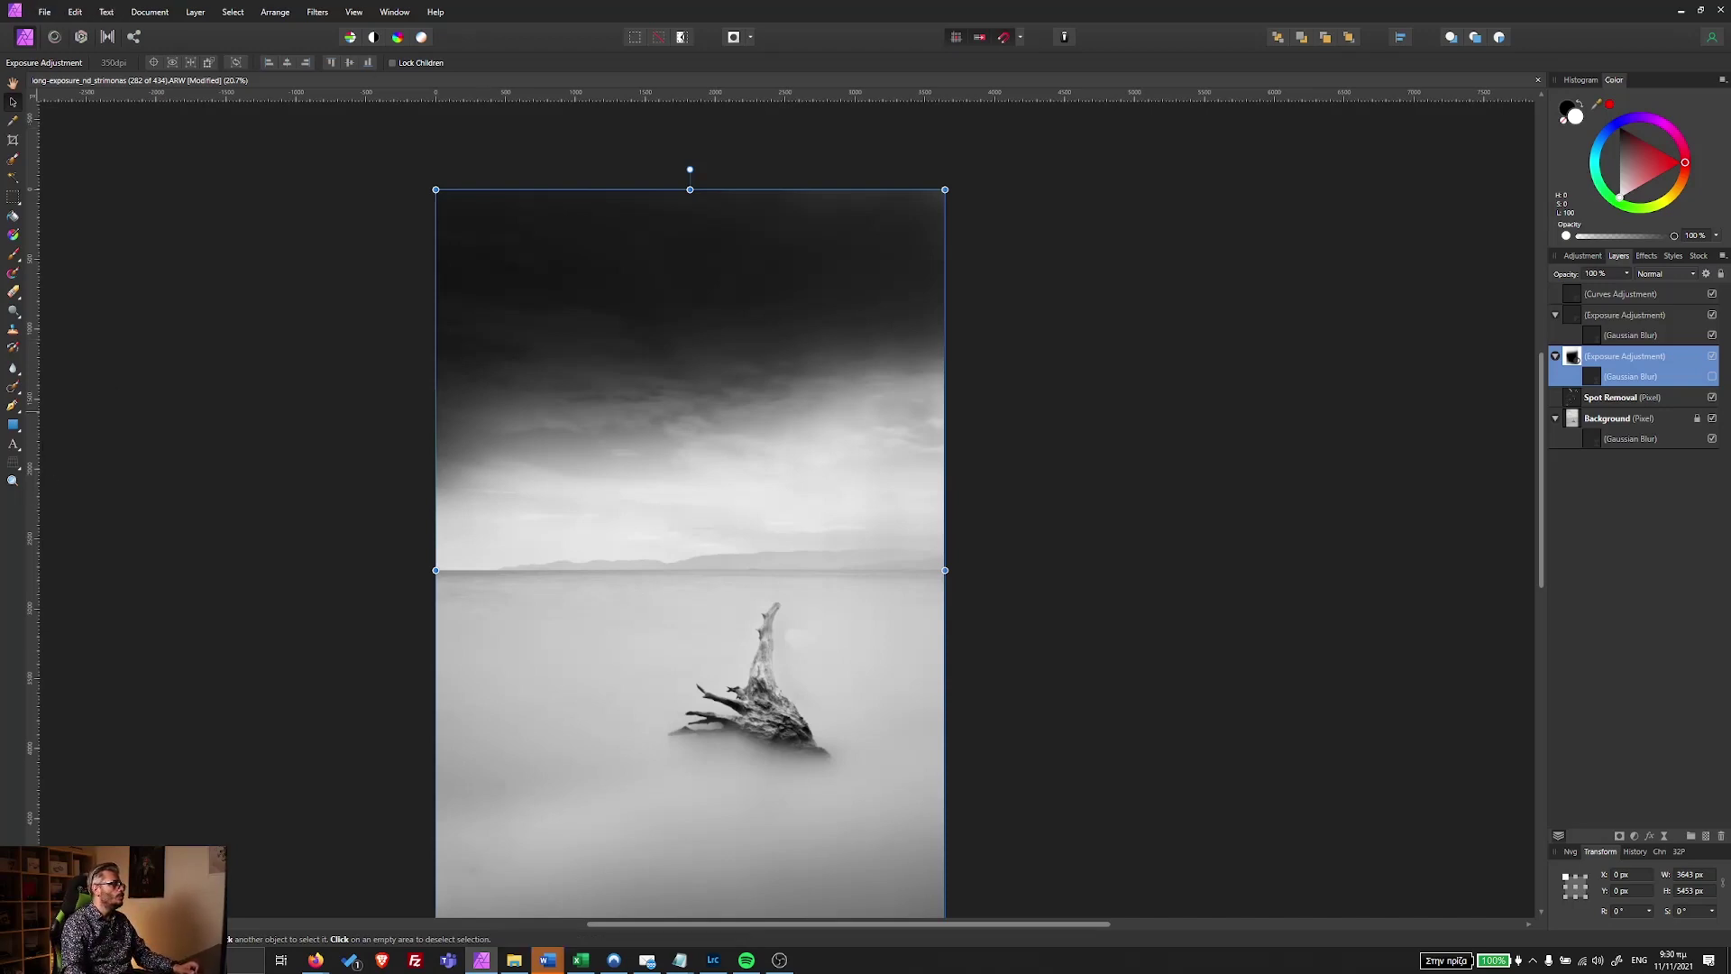
{"action": "left_click", "coordinate": [12, 256]}
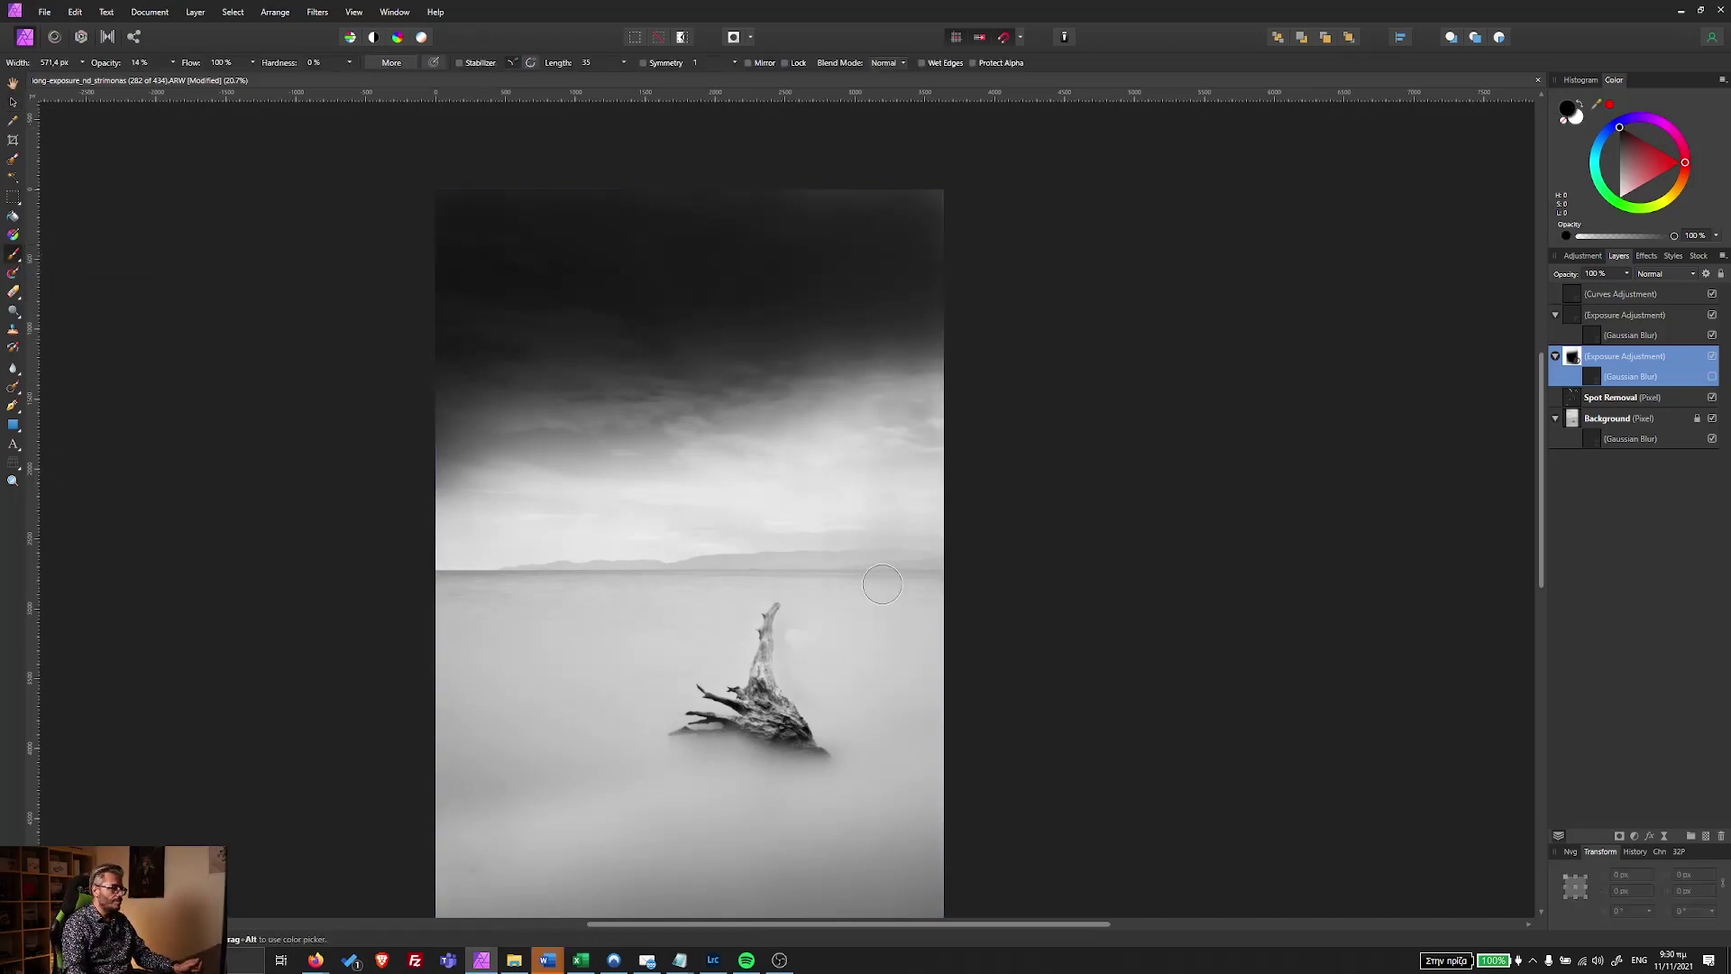
{"action": "key", "text": "bracketright"}
{"action": "key", "text": "bracketright"}
{"action": "key", "text": "bracketright"}
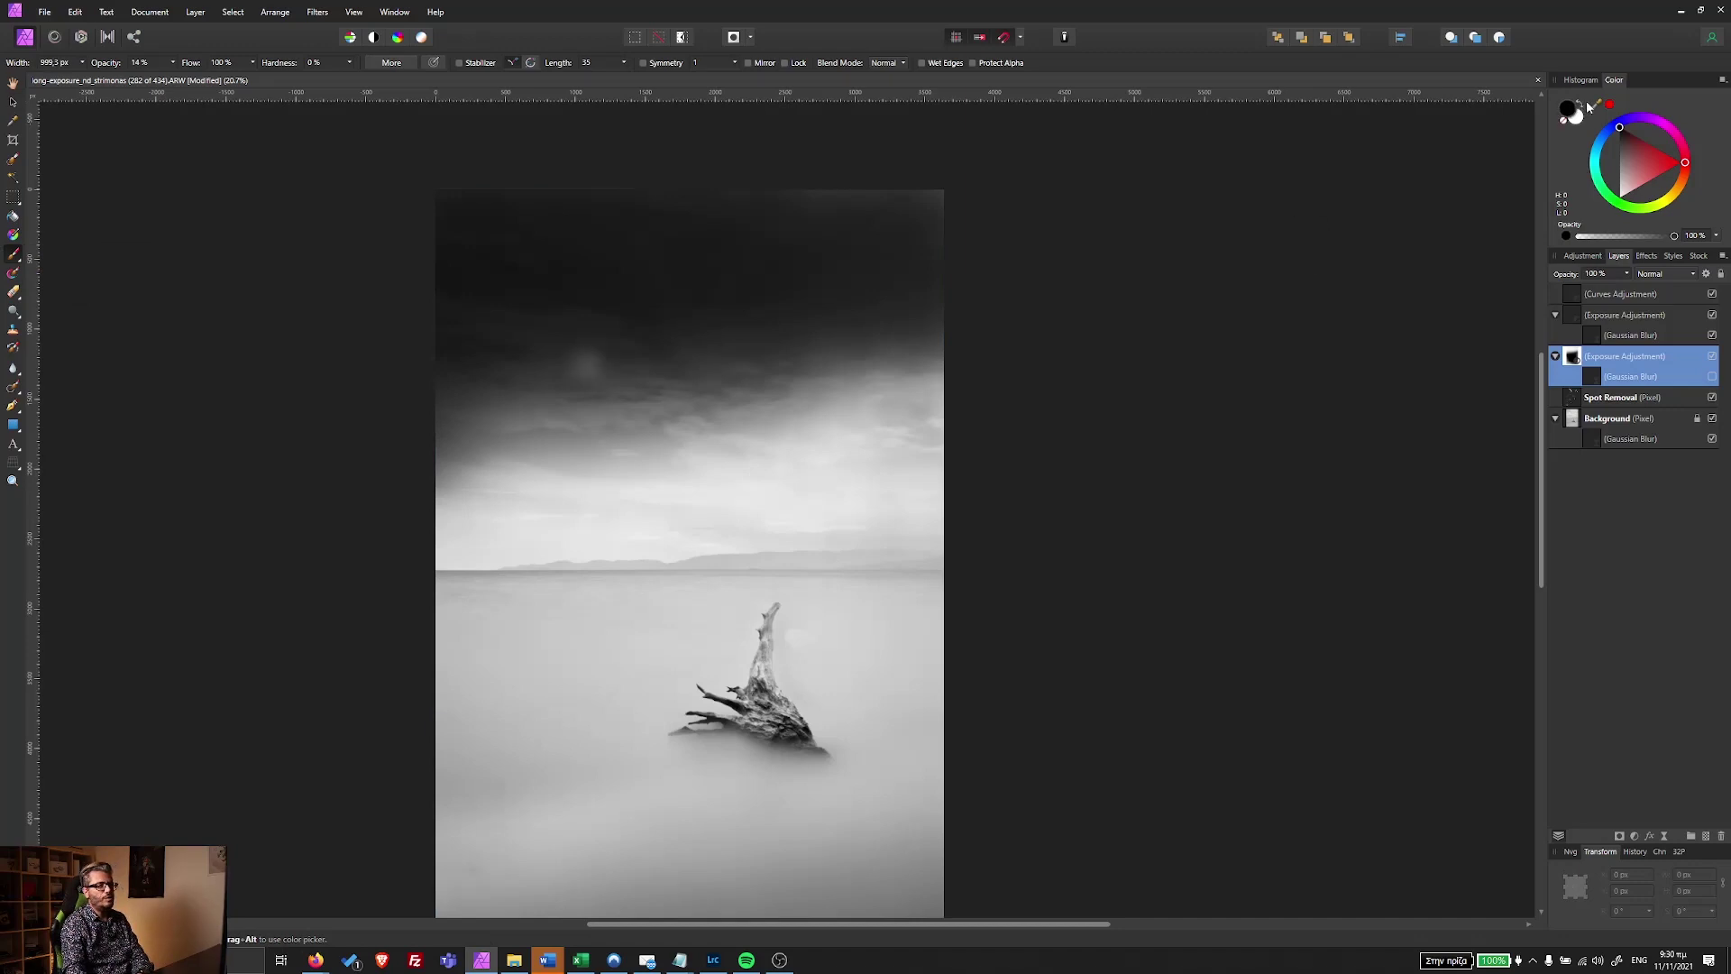
{"action": "left_click", "coordinate": [1580, 107]}
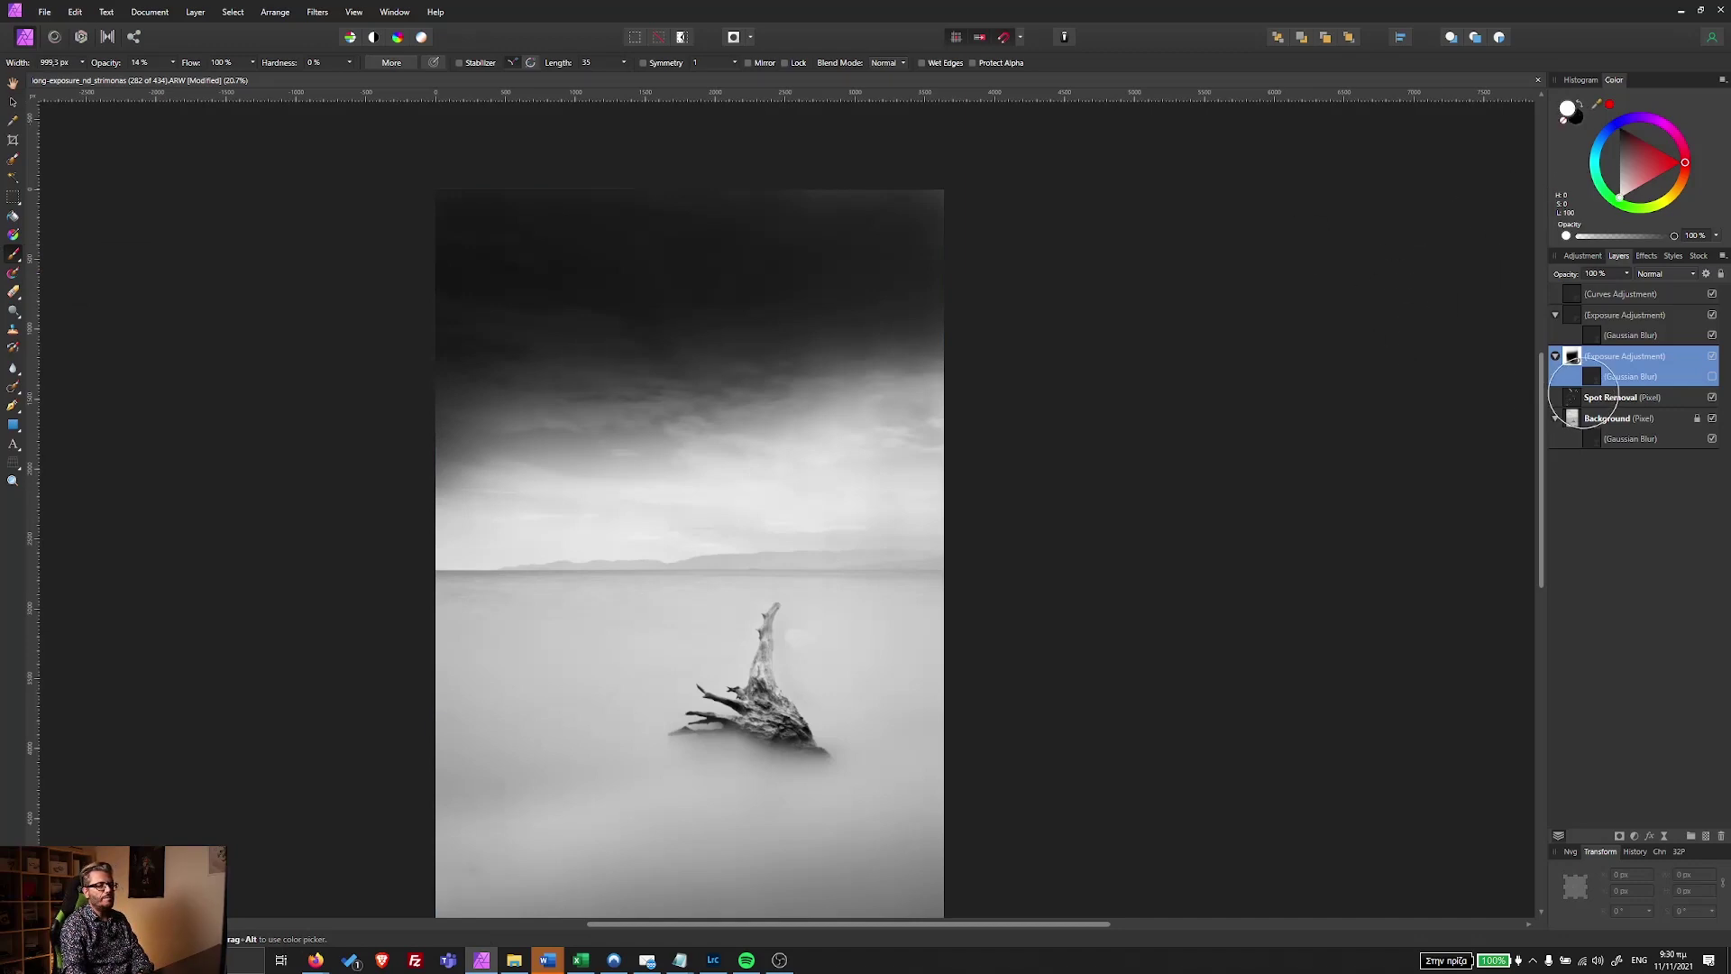
{"action": "key", "text": "bracketright"}
{"action": "key", "text": "bracketright"}
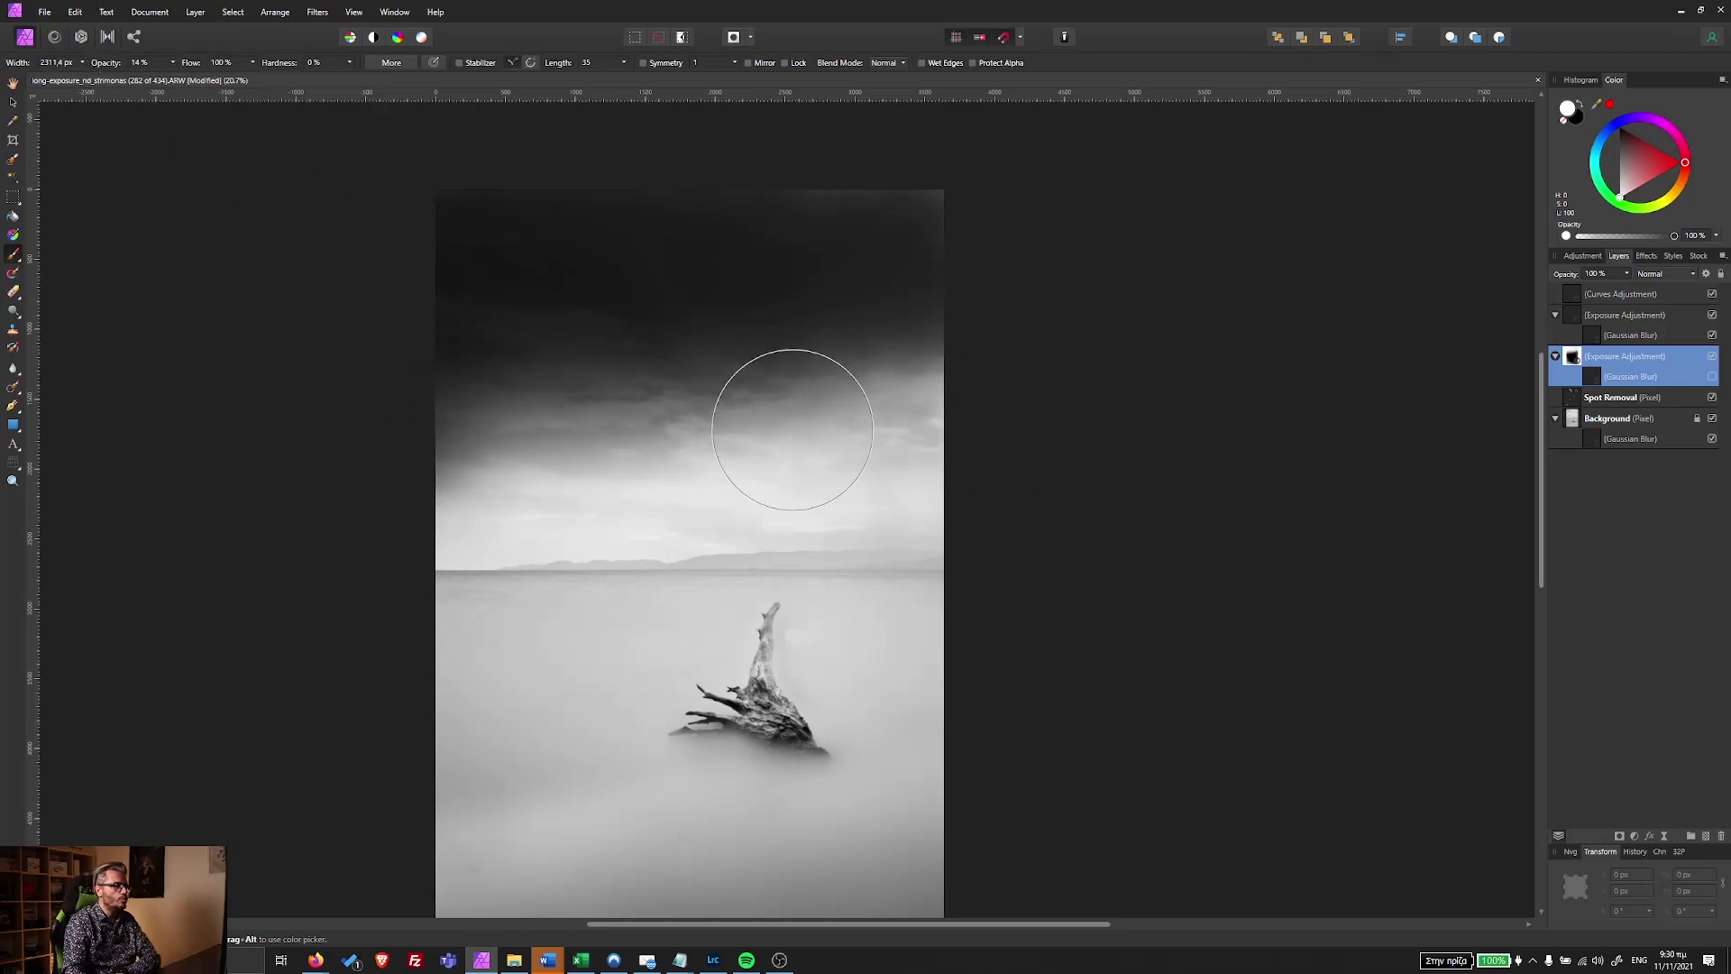
{"action": "left_click_drag", "start_coordinate": [713, 442], "coordinate": [861, 441]}
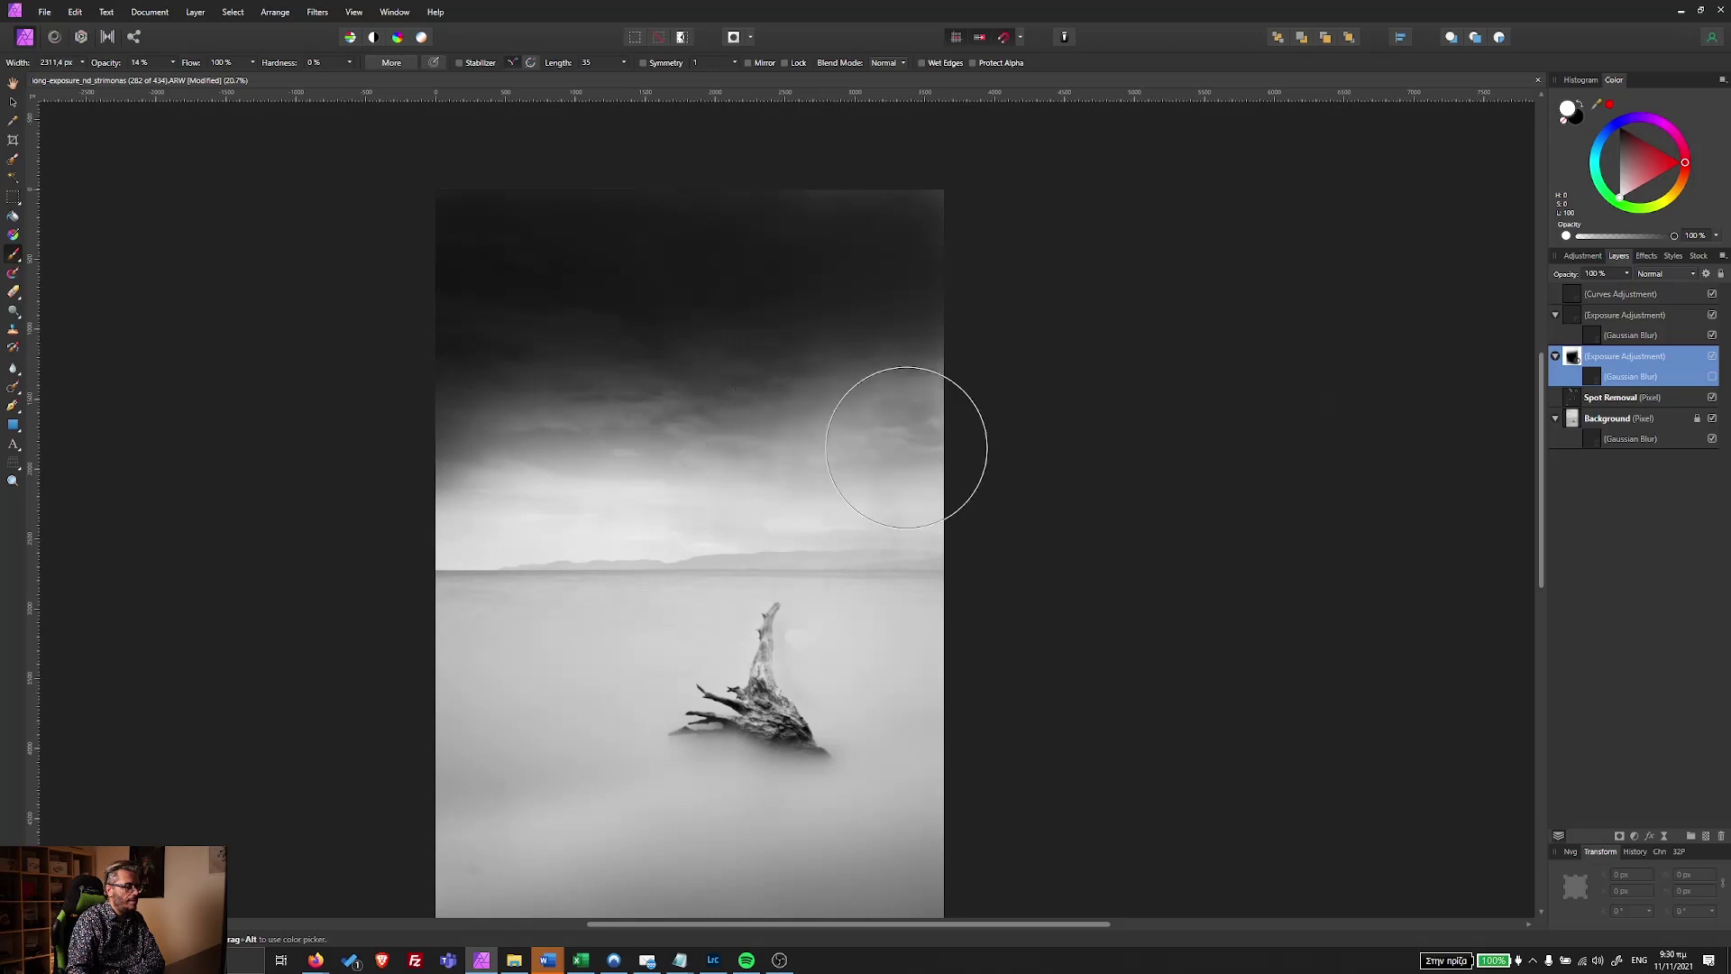
{"action": "left_click_drag", "start_coordinate": [1450, 383], "coordinate": [478, 483]}
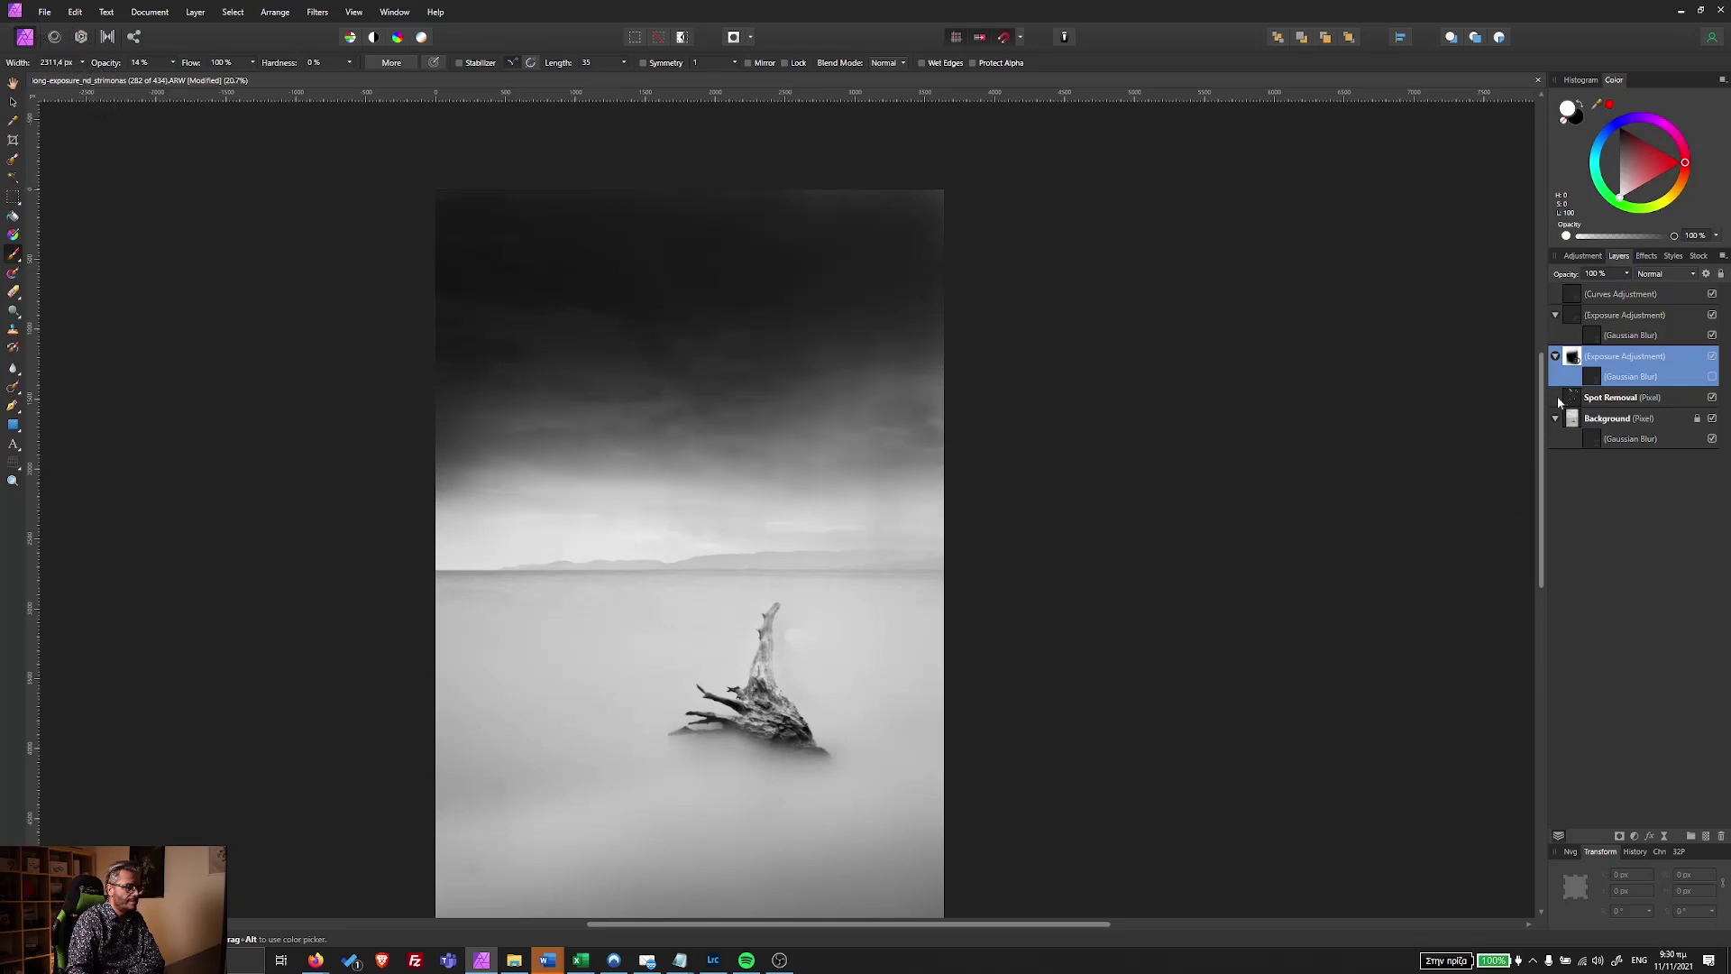
{"action": "left_click_drag", "start_coordinate": [1539, 398], "coordinate": [1546, 545]}
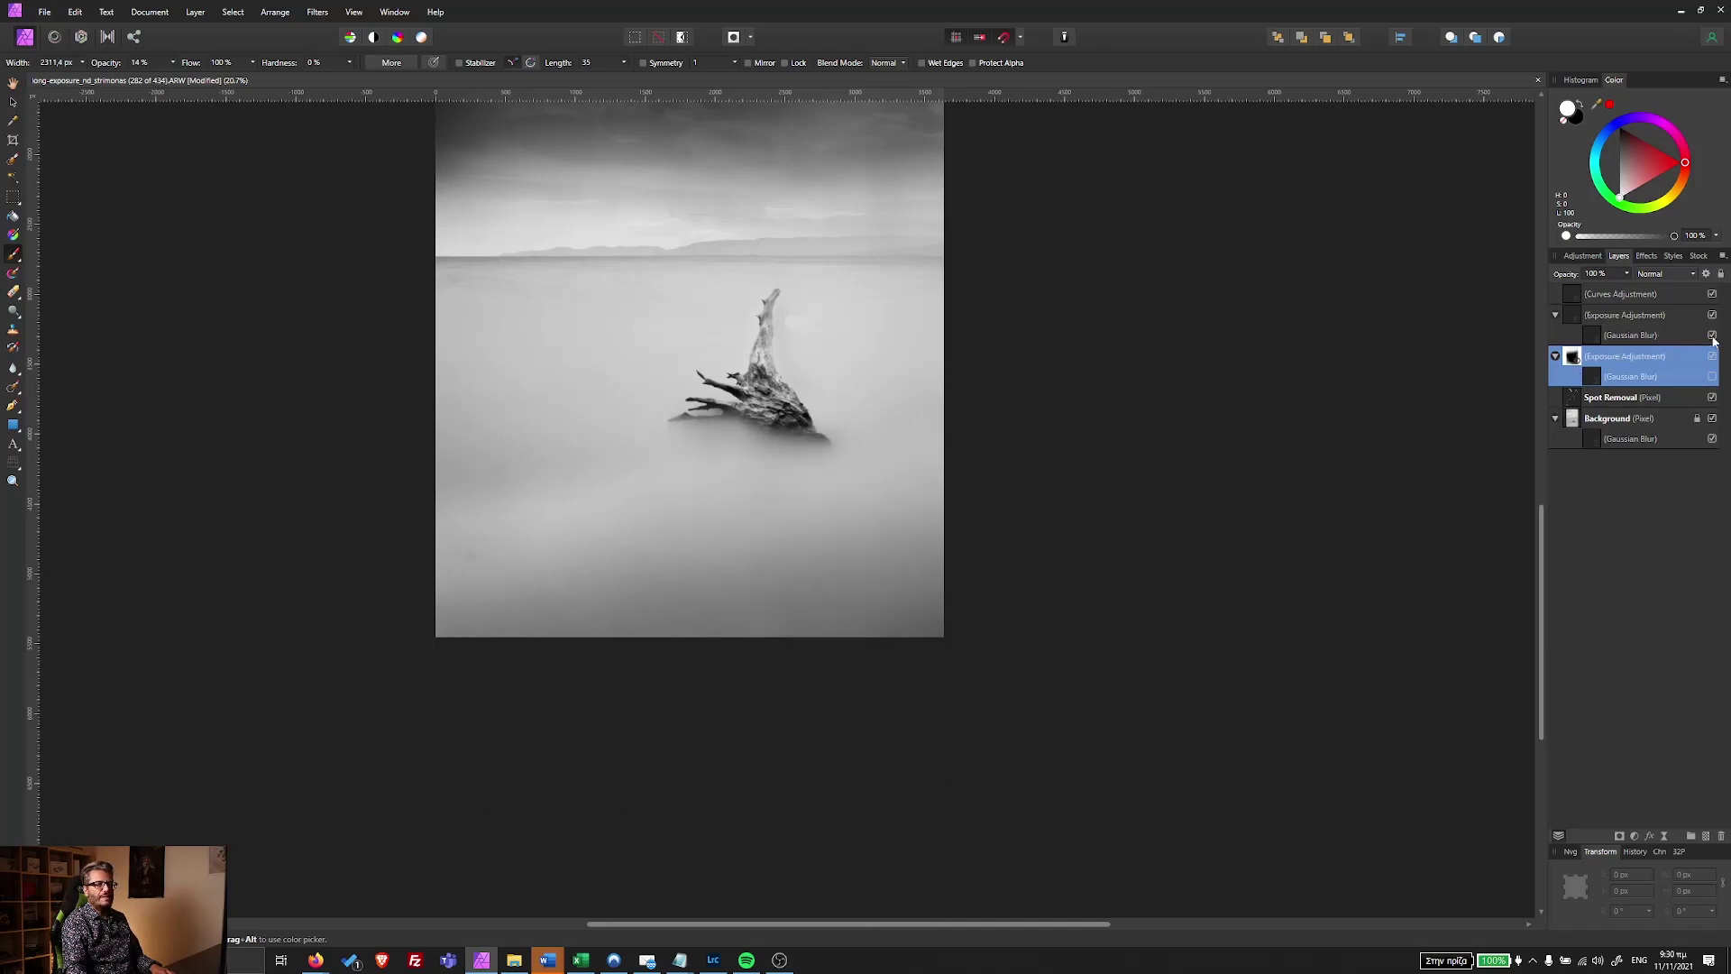
Widen the upper Exposure Adjustment far to the left with the Move tool.
{"action": "left_click", "coordinate": [13, 102]}
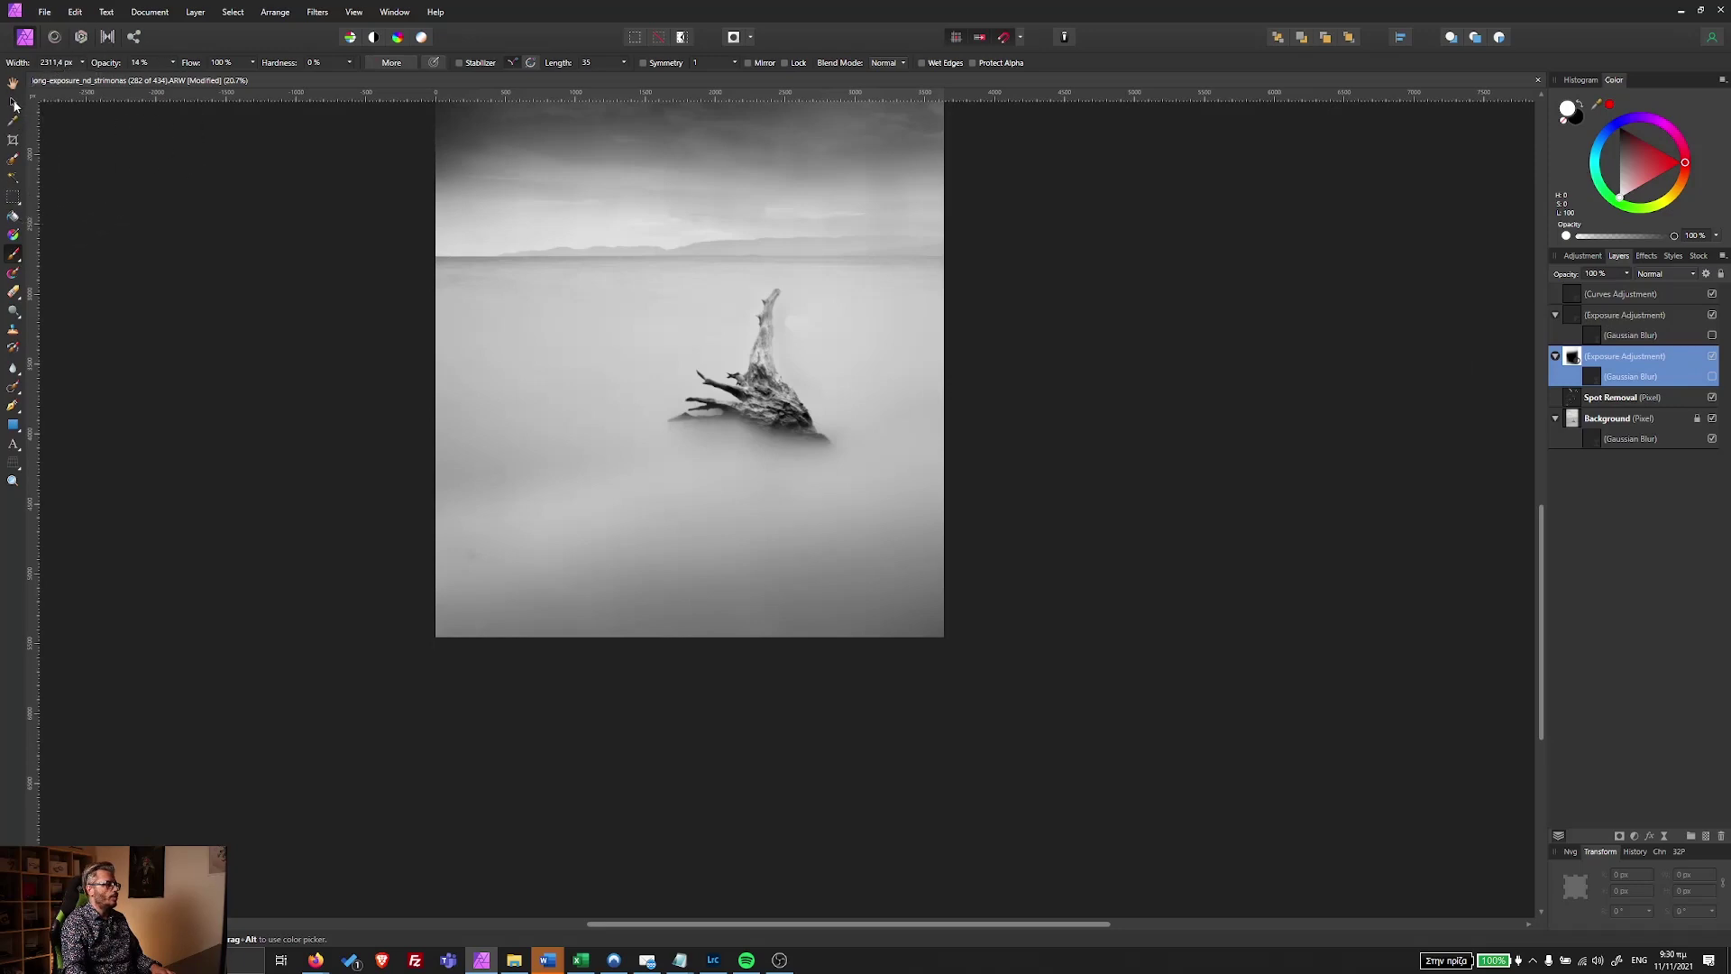
{"action": "left_click", "coordinate": [1623, 316]}
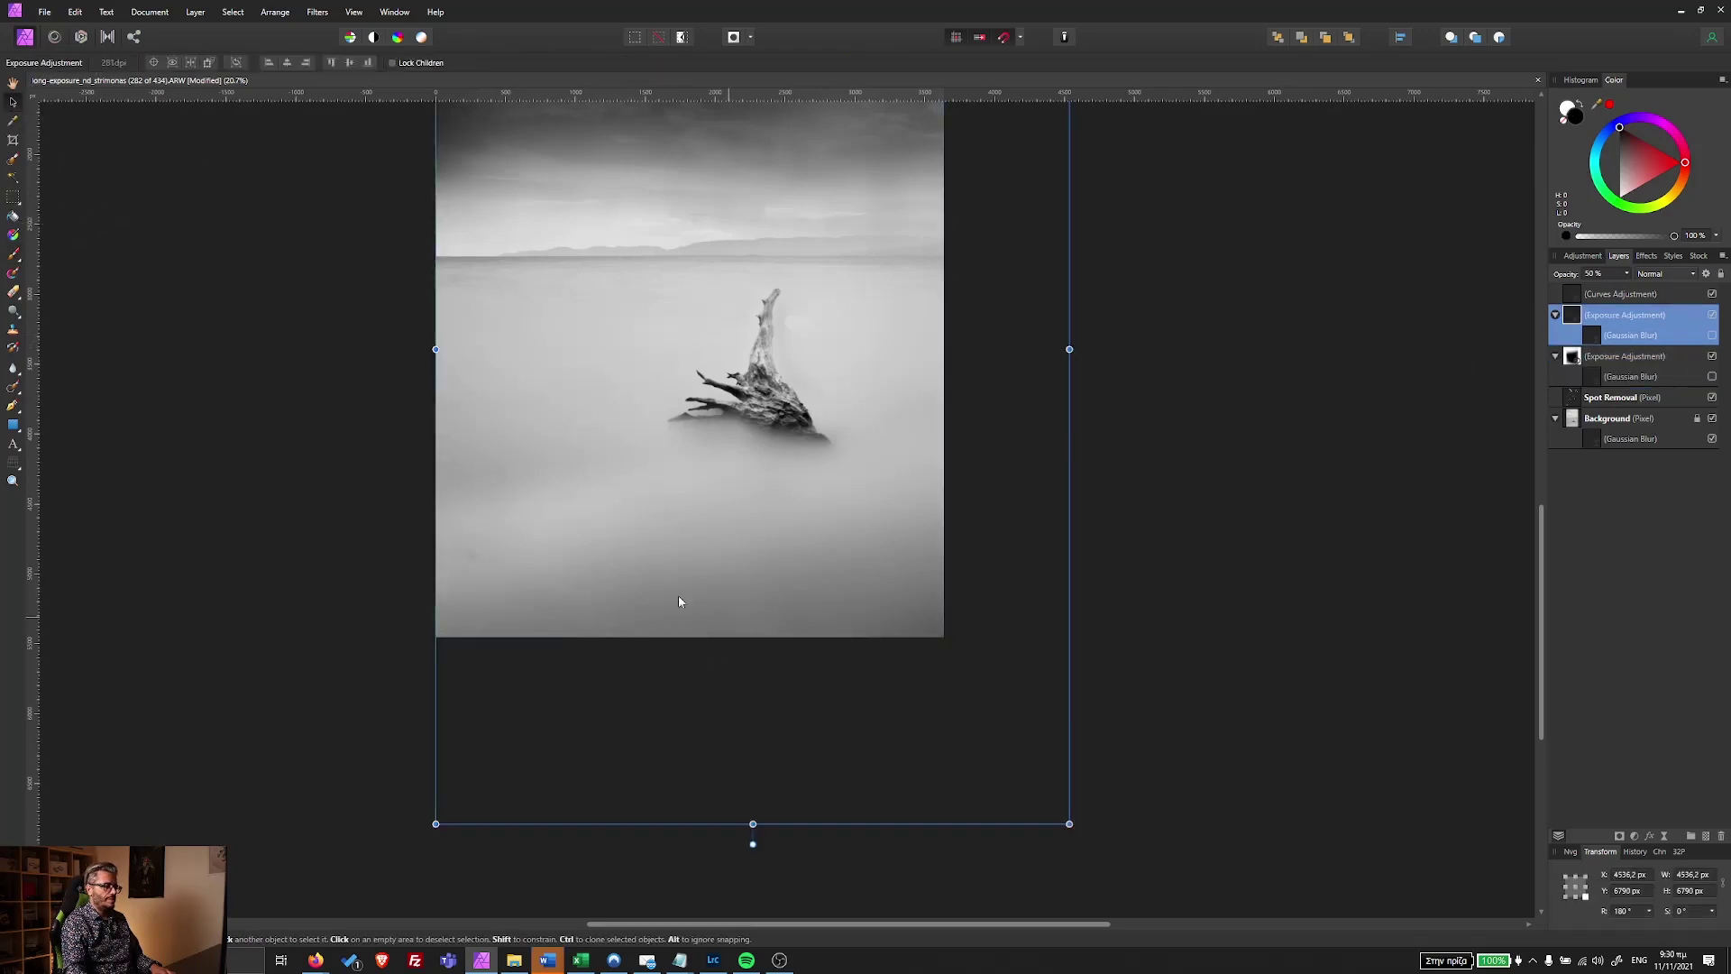
{"action": "left_click_drag", "start_coordinate": [435, 349], "coordinate": [58, 341]}
{"action": "scroll", "coordinate": [631, 541], "scroll_direction": "up", "scroll_amount": 2}
{"action": "scroll", "coordinate": [660, 566], "scroll_direction": "up", "scroll_amount": 1}
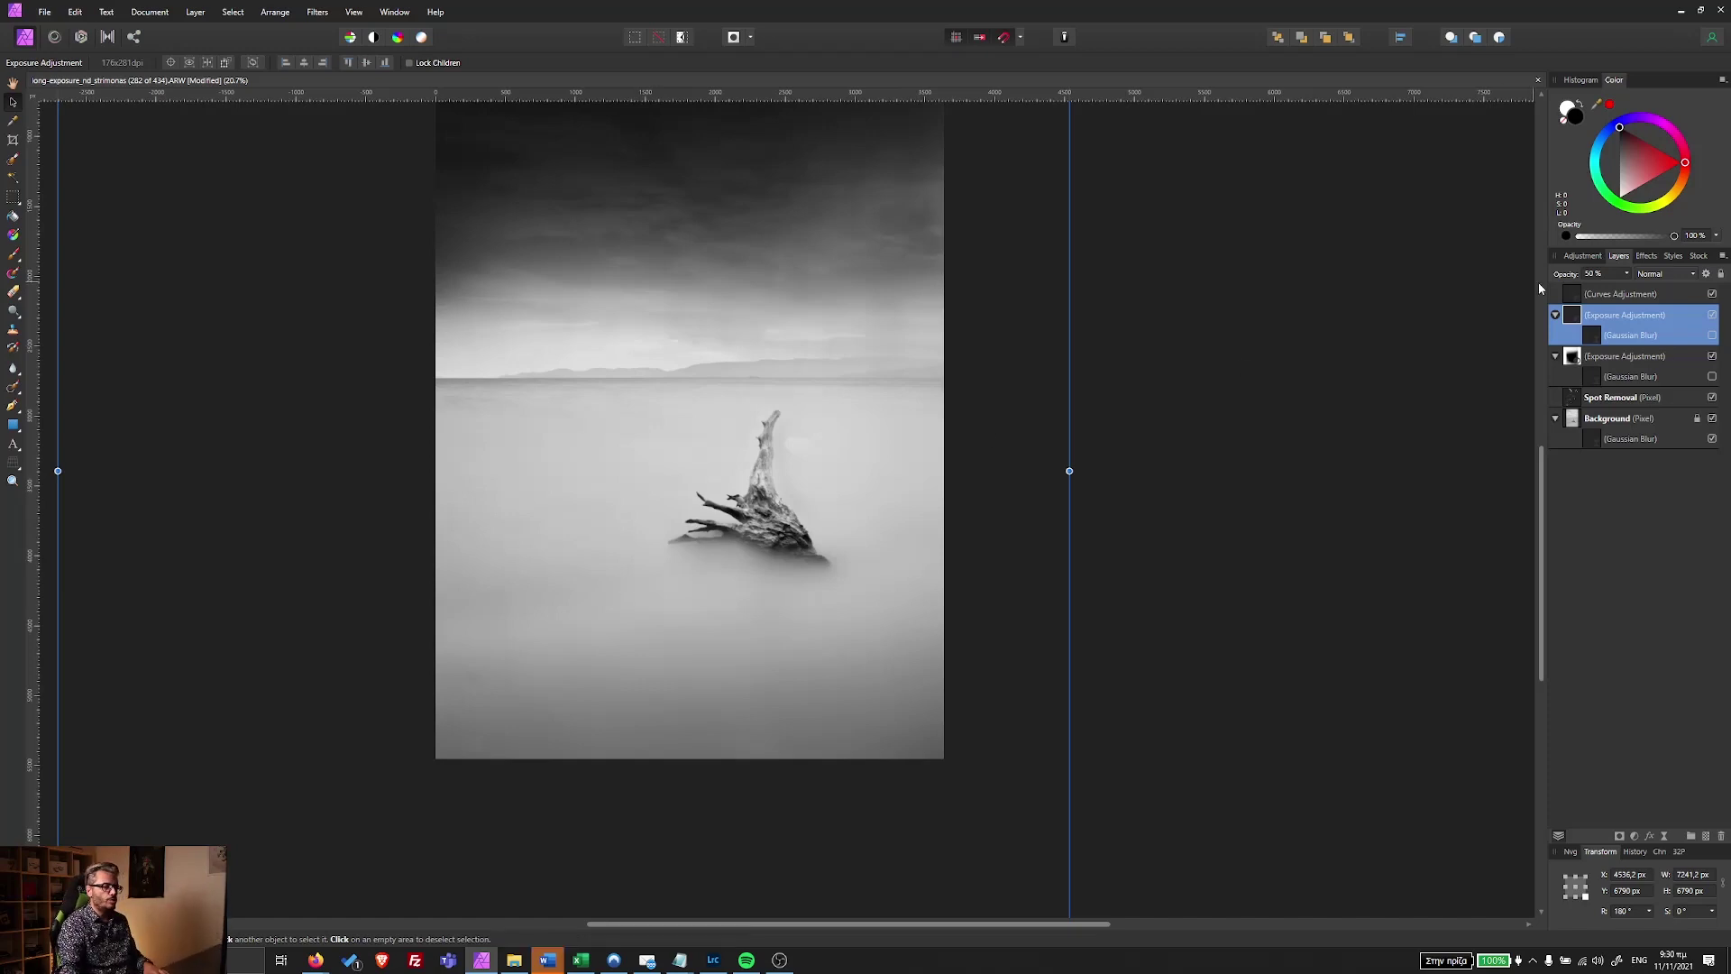
{"action": "scroll", "coordinate": [727, 417], "scroll_direction": "up", "scroll_amount": 3}
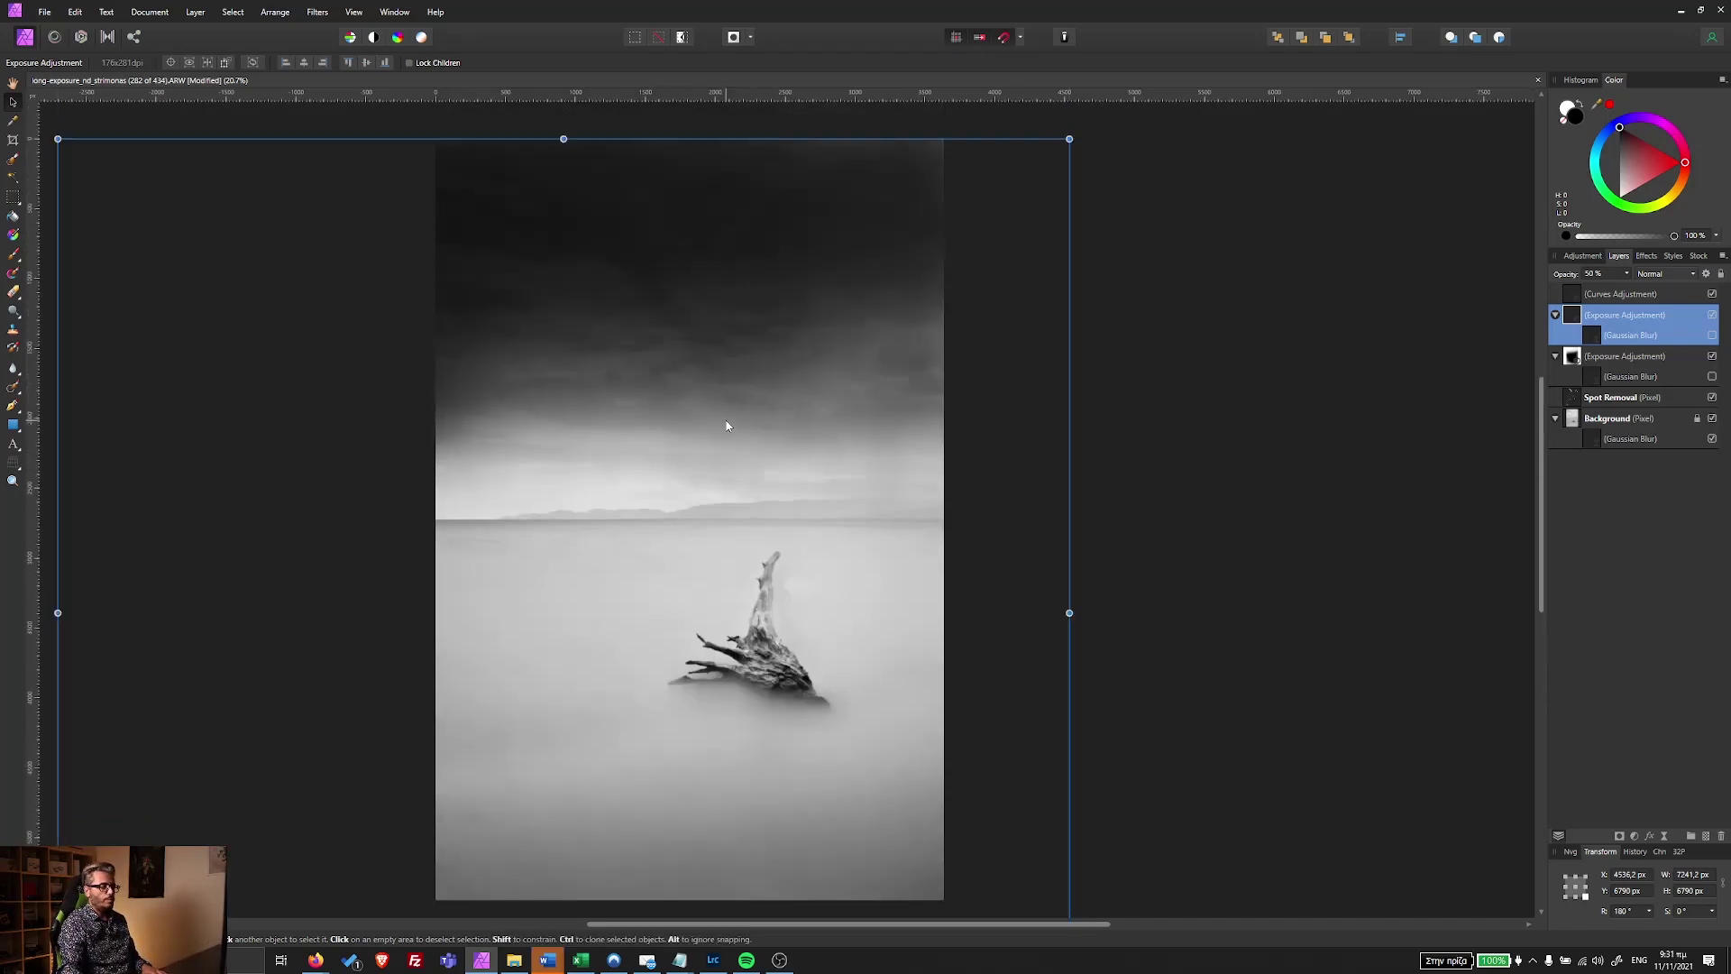
Stretch the lower Exposure Adjustment past the photo's top, left and right edges.
{"action": "left_click", "coordinate": [1573, 359]}
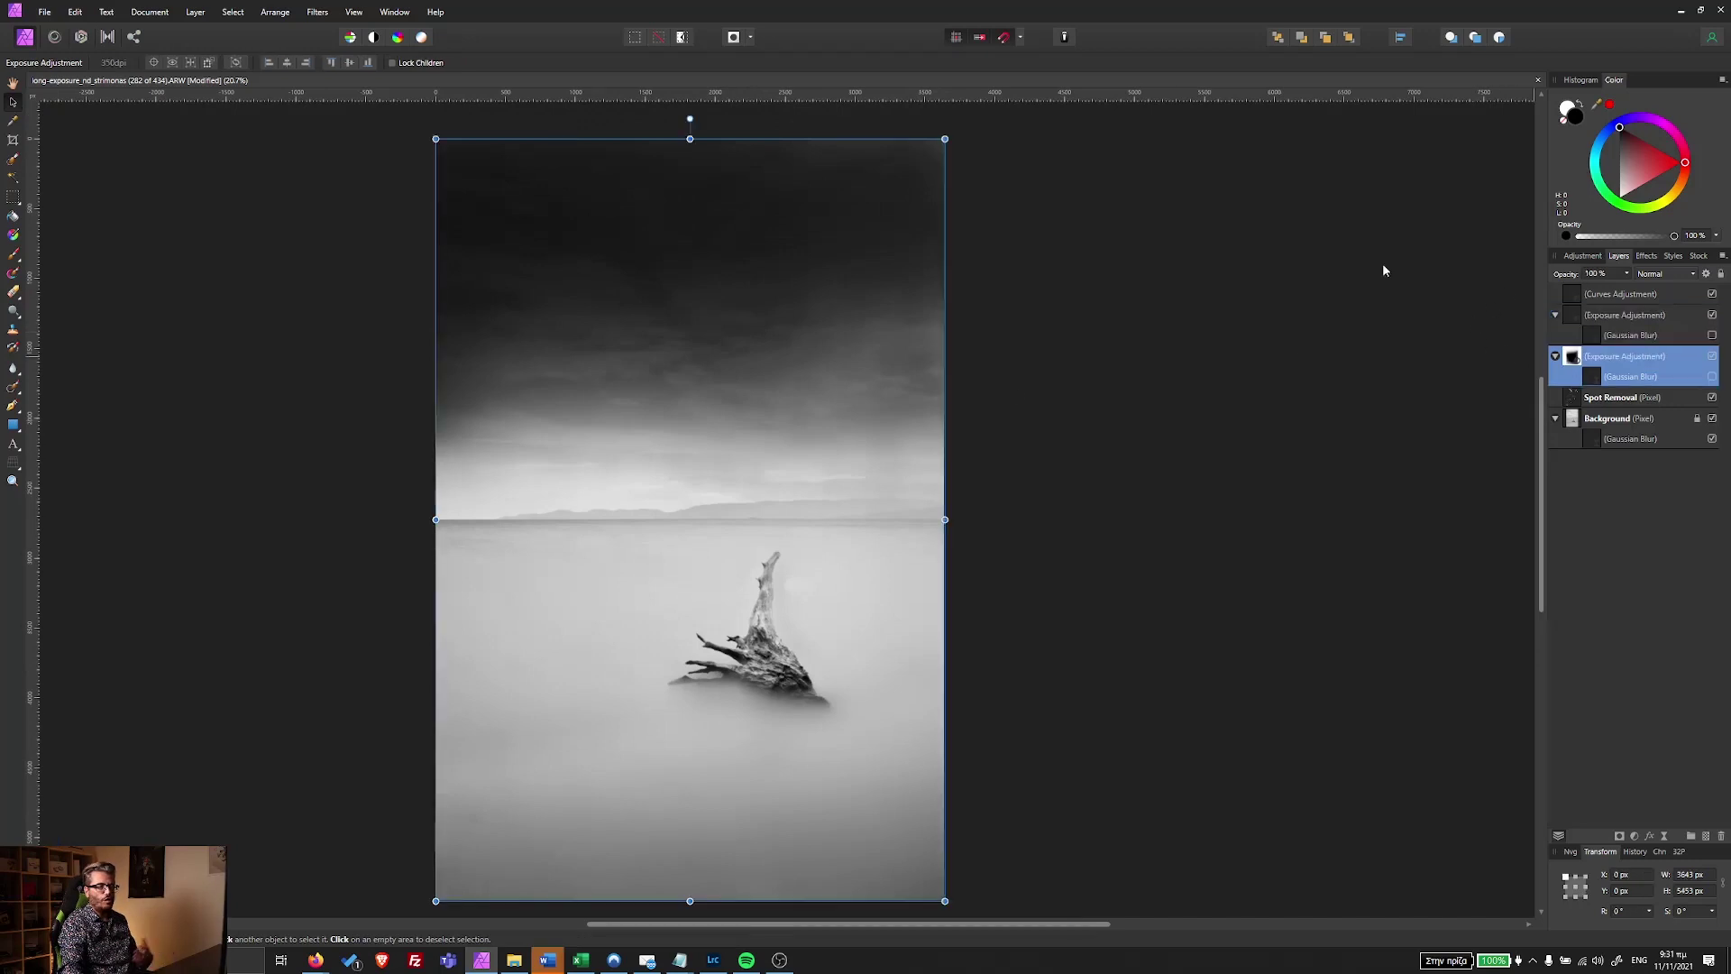
{"action": "left_click_drag", "start_coordinate": [690, 140], "coordinate": [695, 71]}
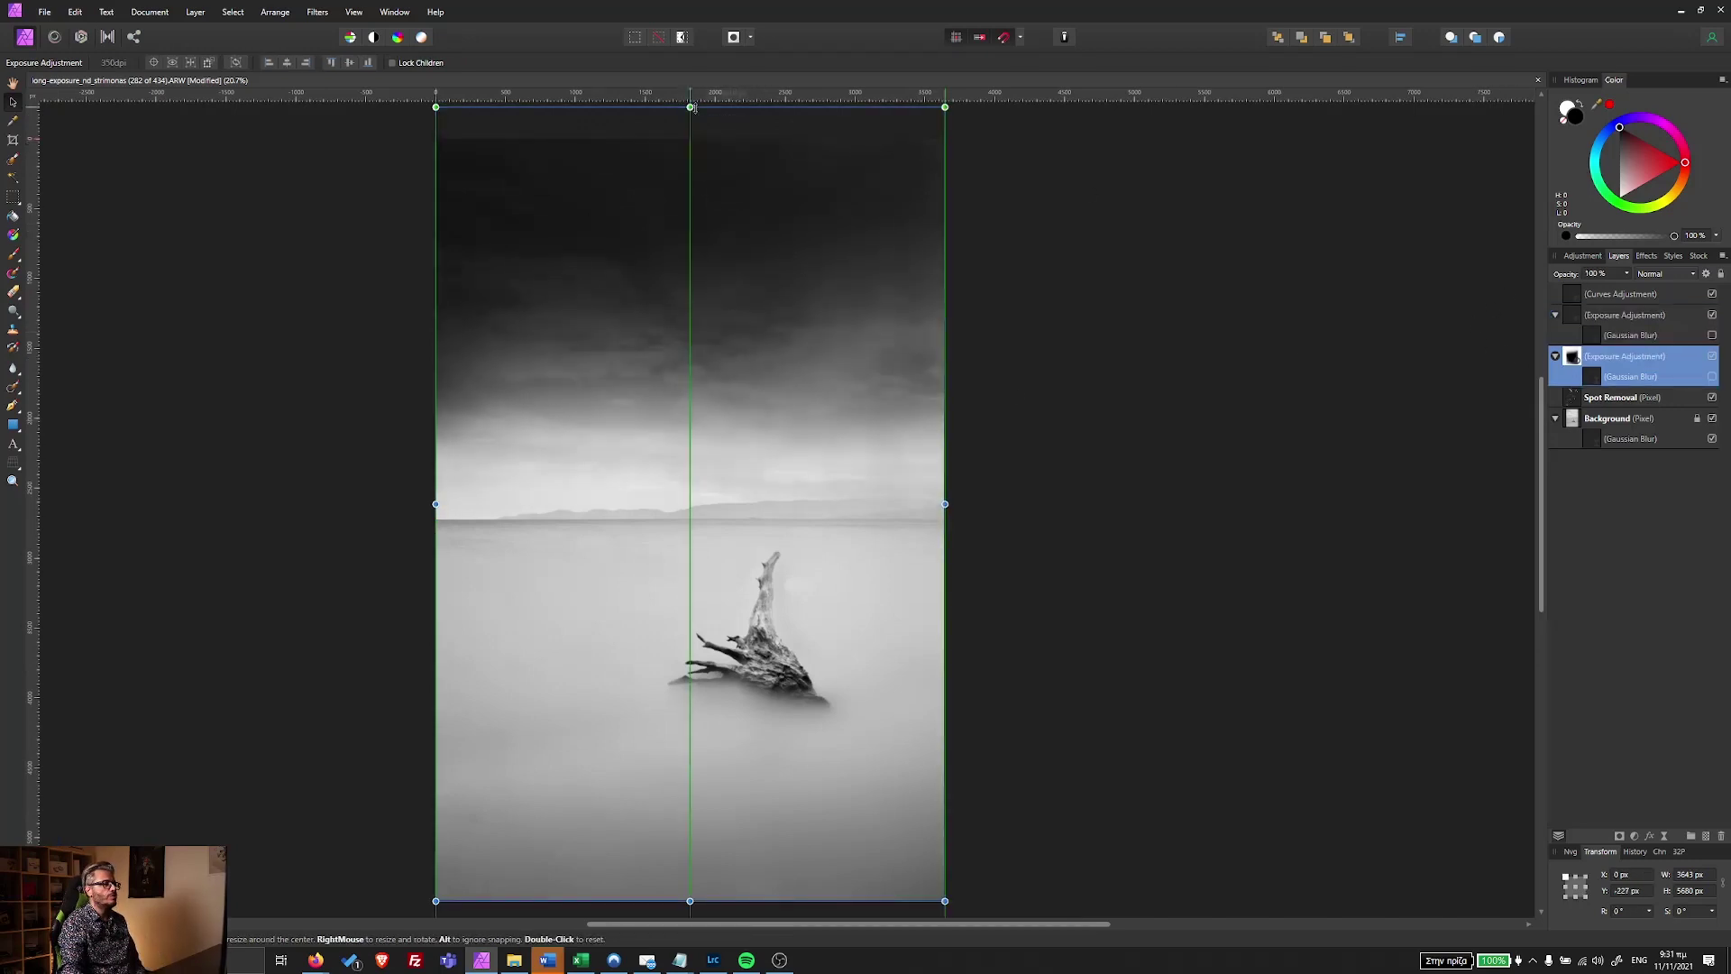
{"action": "left_click_drag", "start_coordinate": [694, 134], "coordinate": [690, 103]}
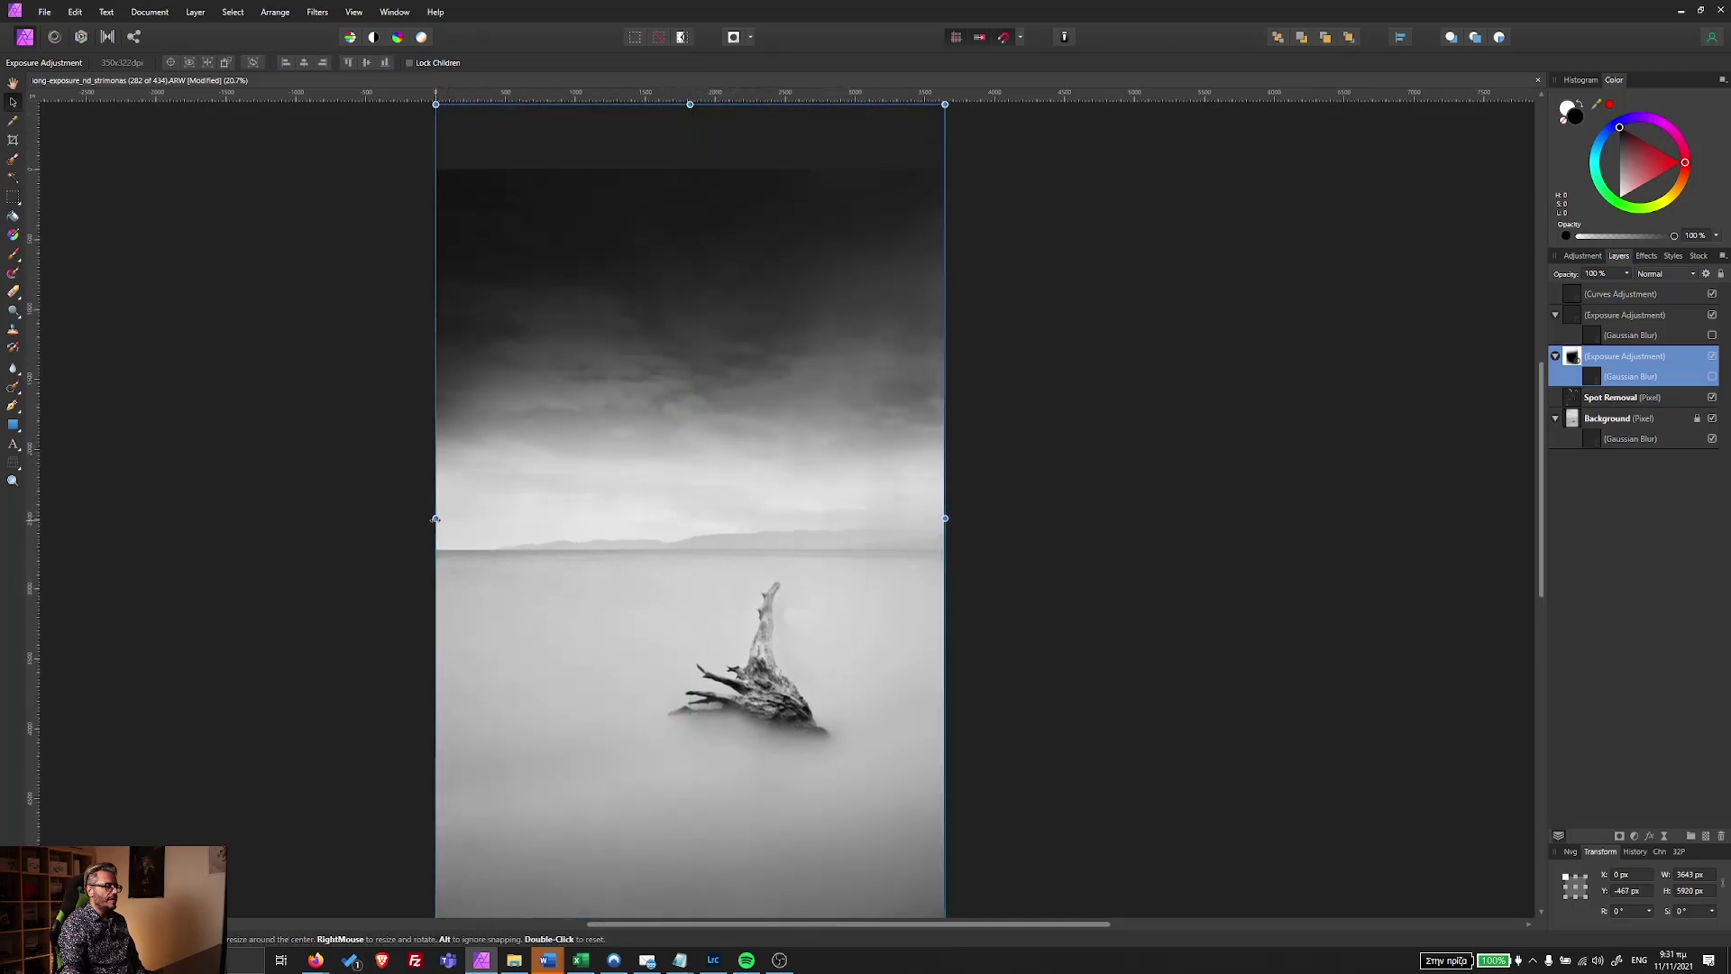
{"action": "left_click_drag", "start_coordinate": [435, 518], "coordinate": [332, 517]}
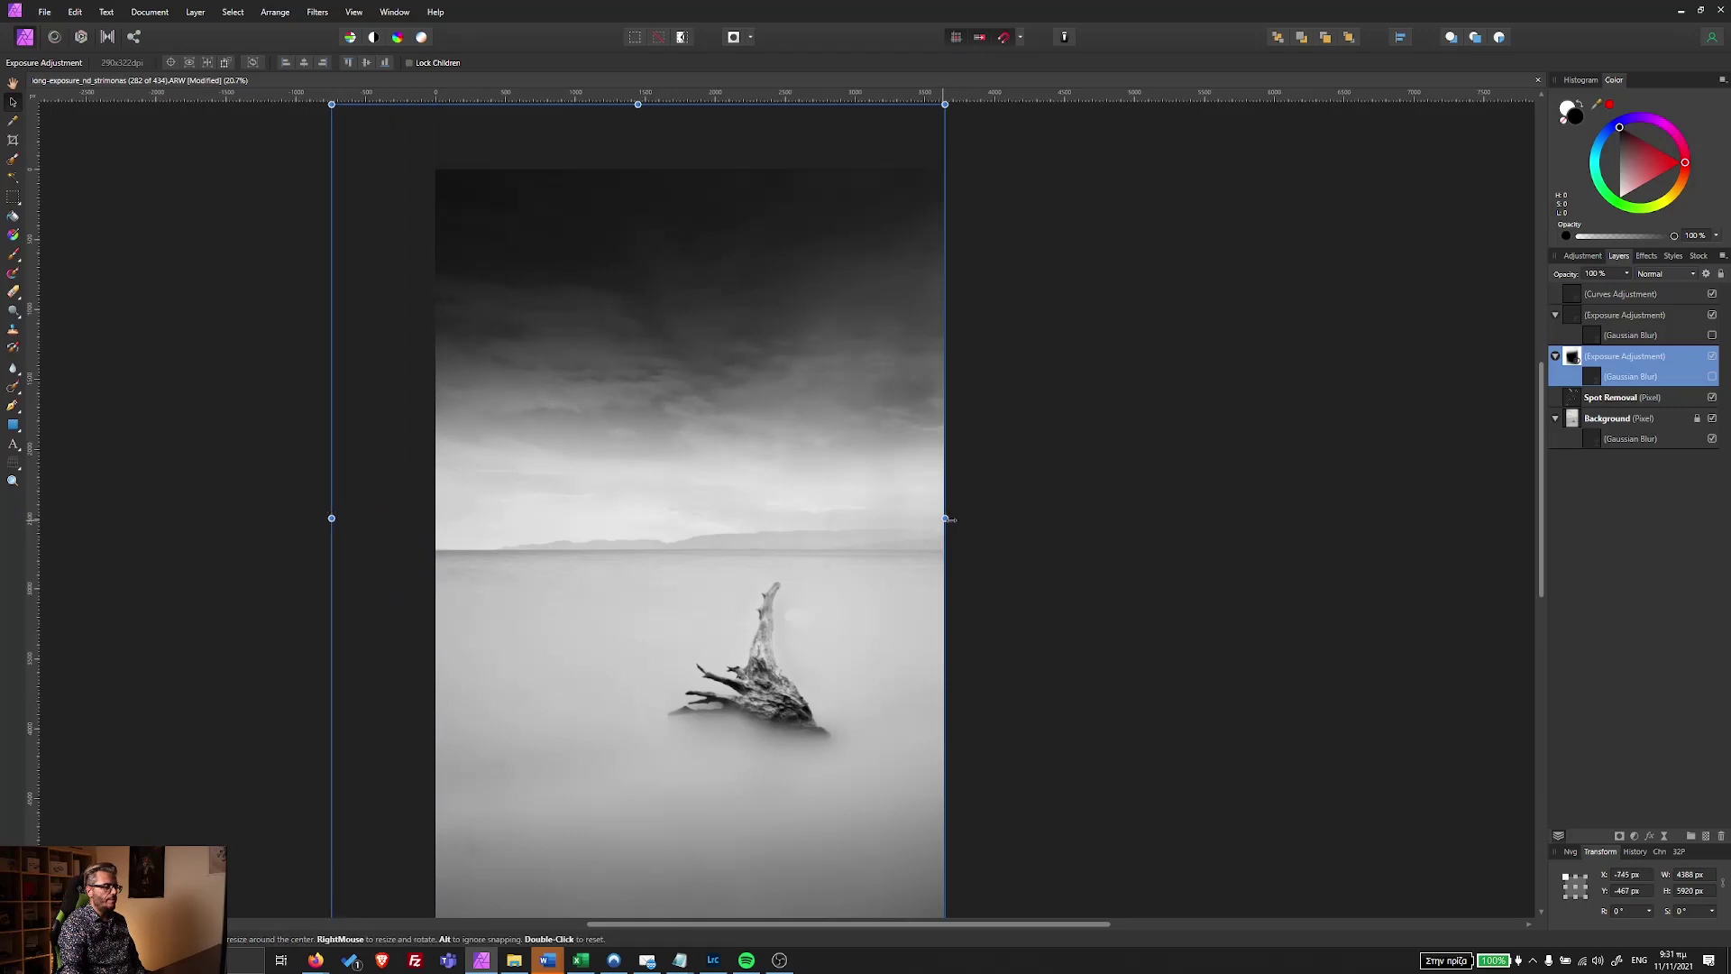
{"action": "left_click_drag", "start_coordinate": [946, 518], "coordinate": [1052, 517]}
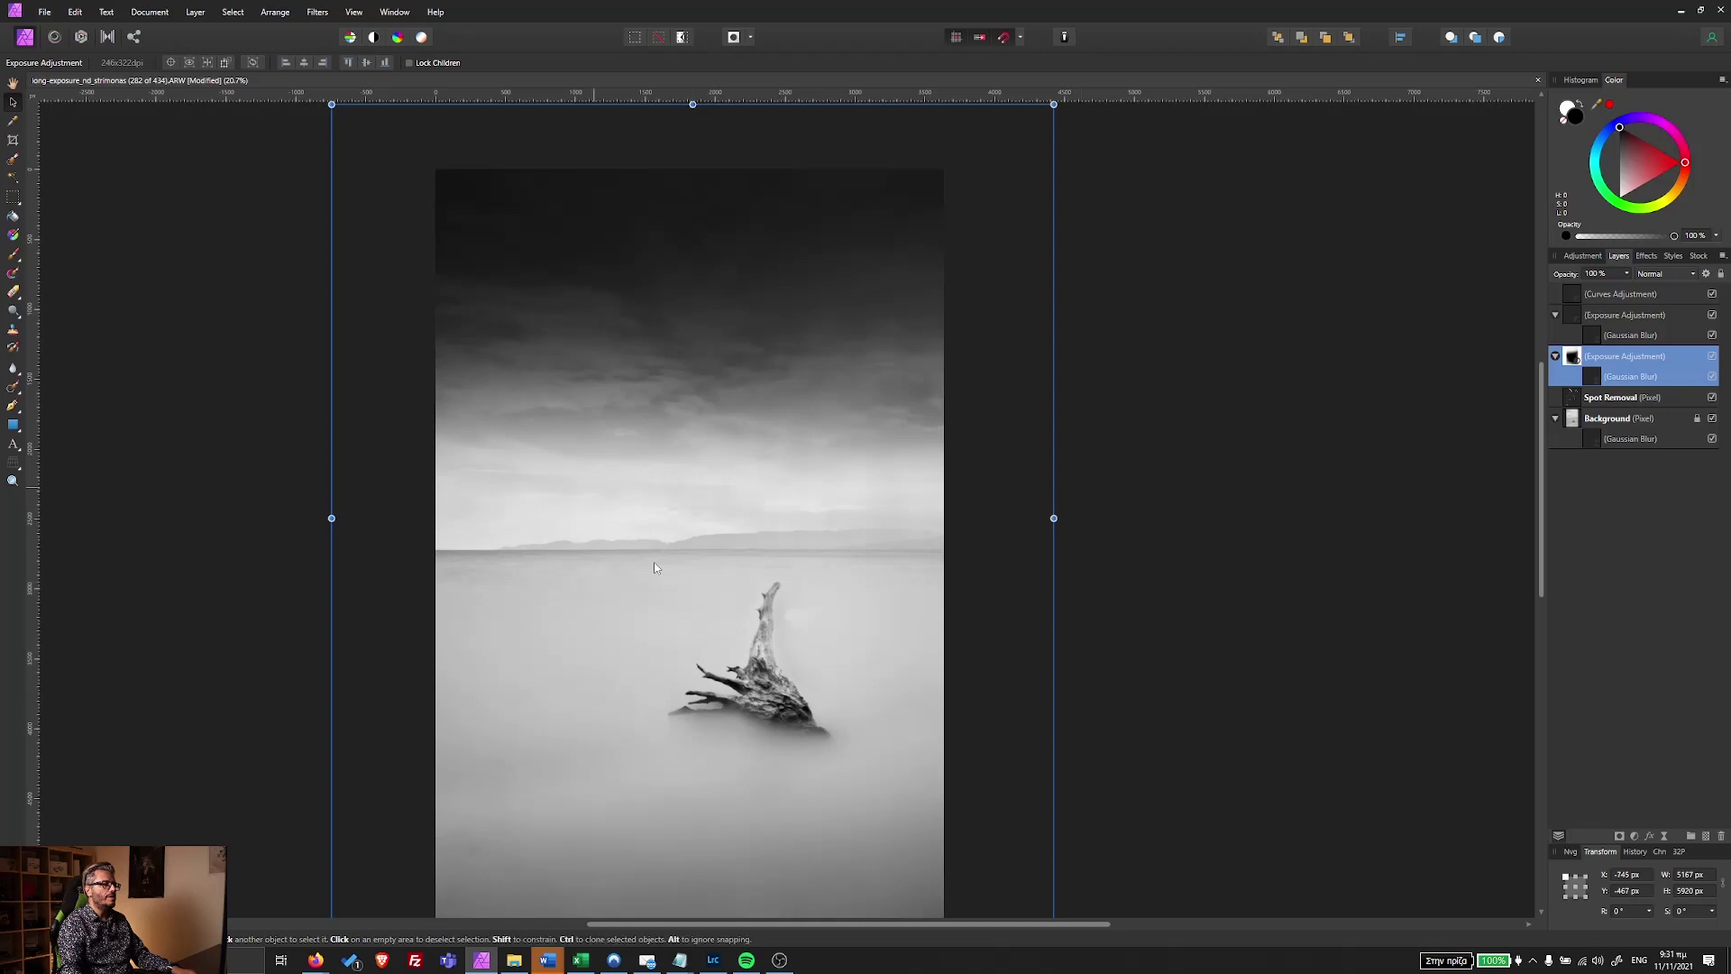
{"action": "scroll", "coordinate": [655, 568], "scroll_direction": "down", "scroll_amount": 2}
{"action": "scroll", "coordinate": [654, 568], "scroll_direction": "up", "scroll_amount": 3}
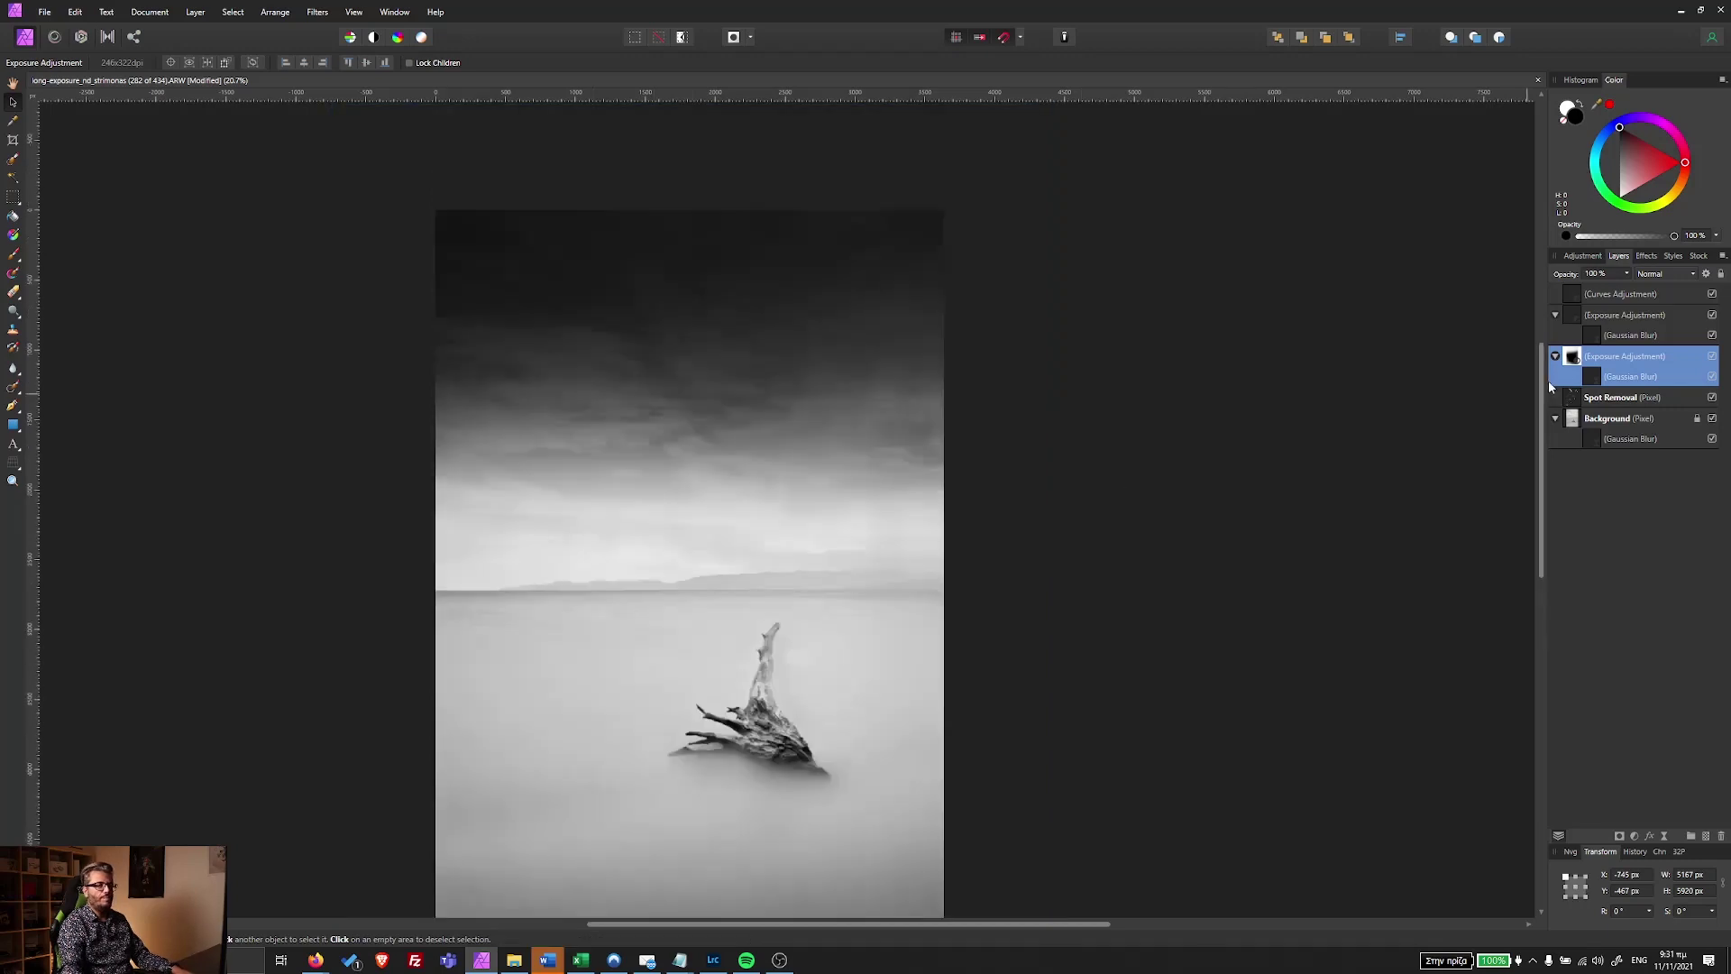
Add a Curves adjustment above the existing one, with one point raising the midtones.
{"action": "left_click", "coordinate": [1615, 297]}
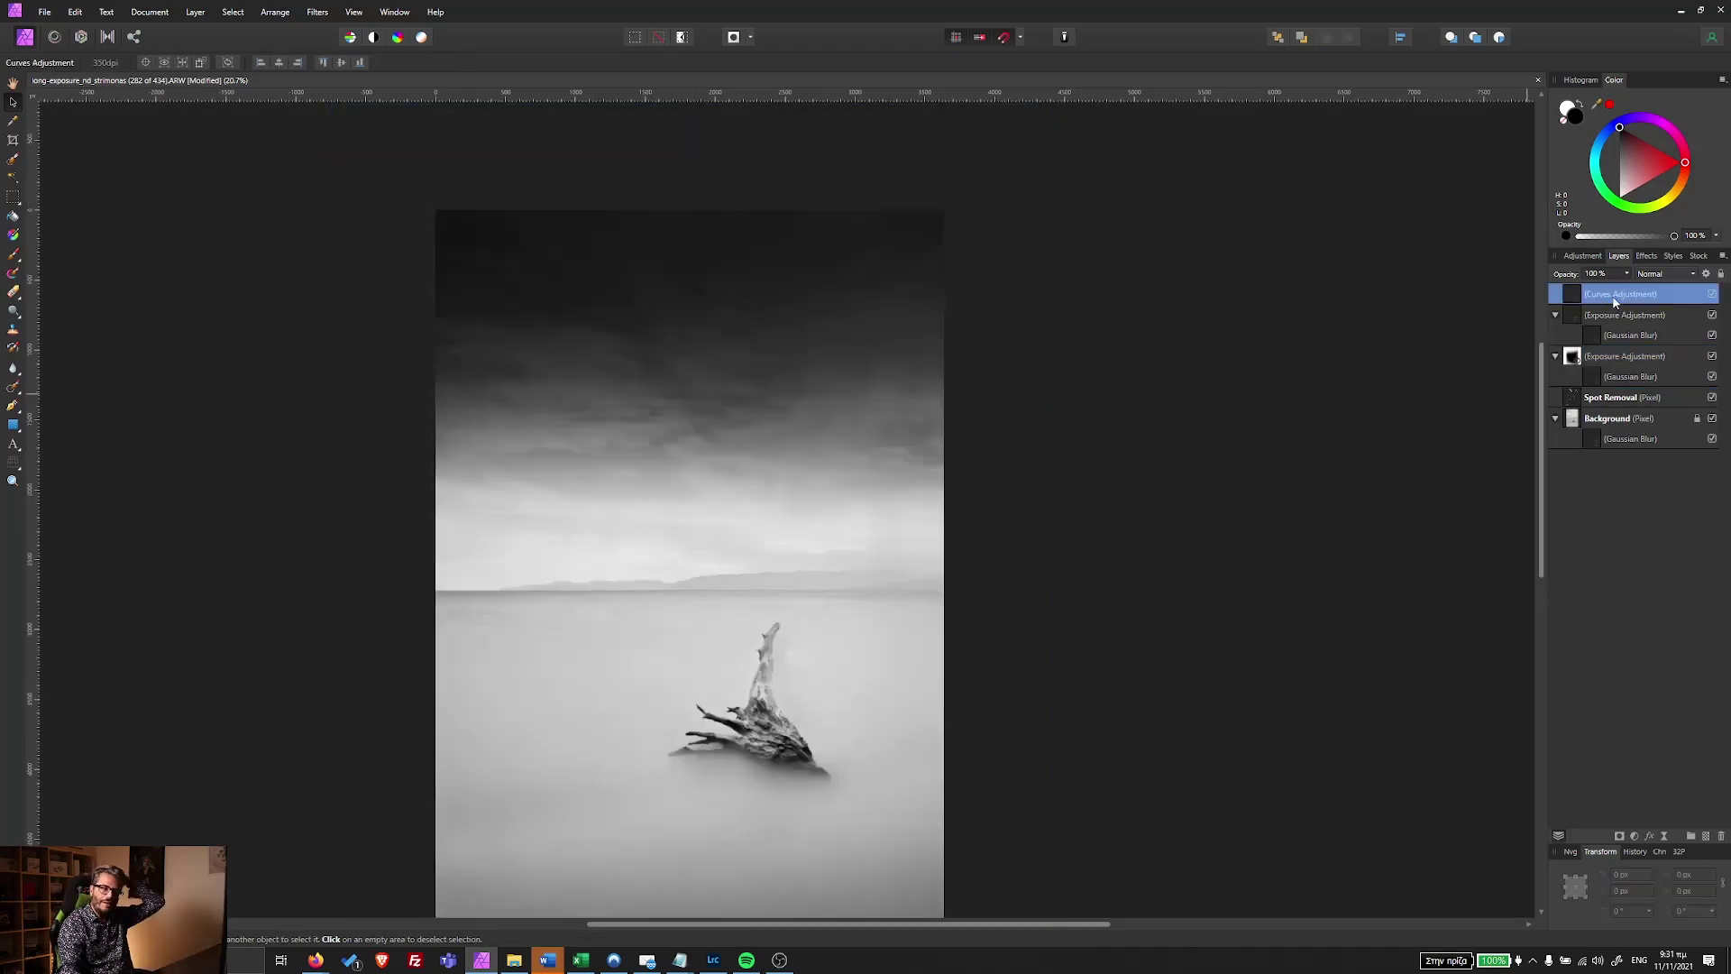
{"action": "left_click", "coordinate": [1635, 836]}
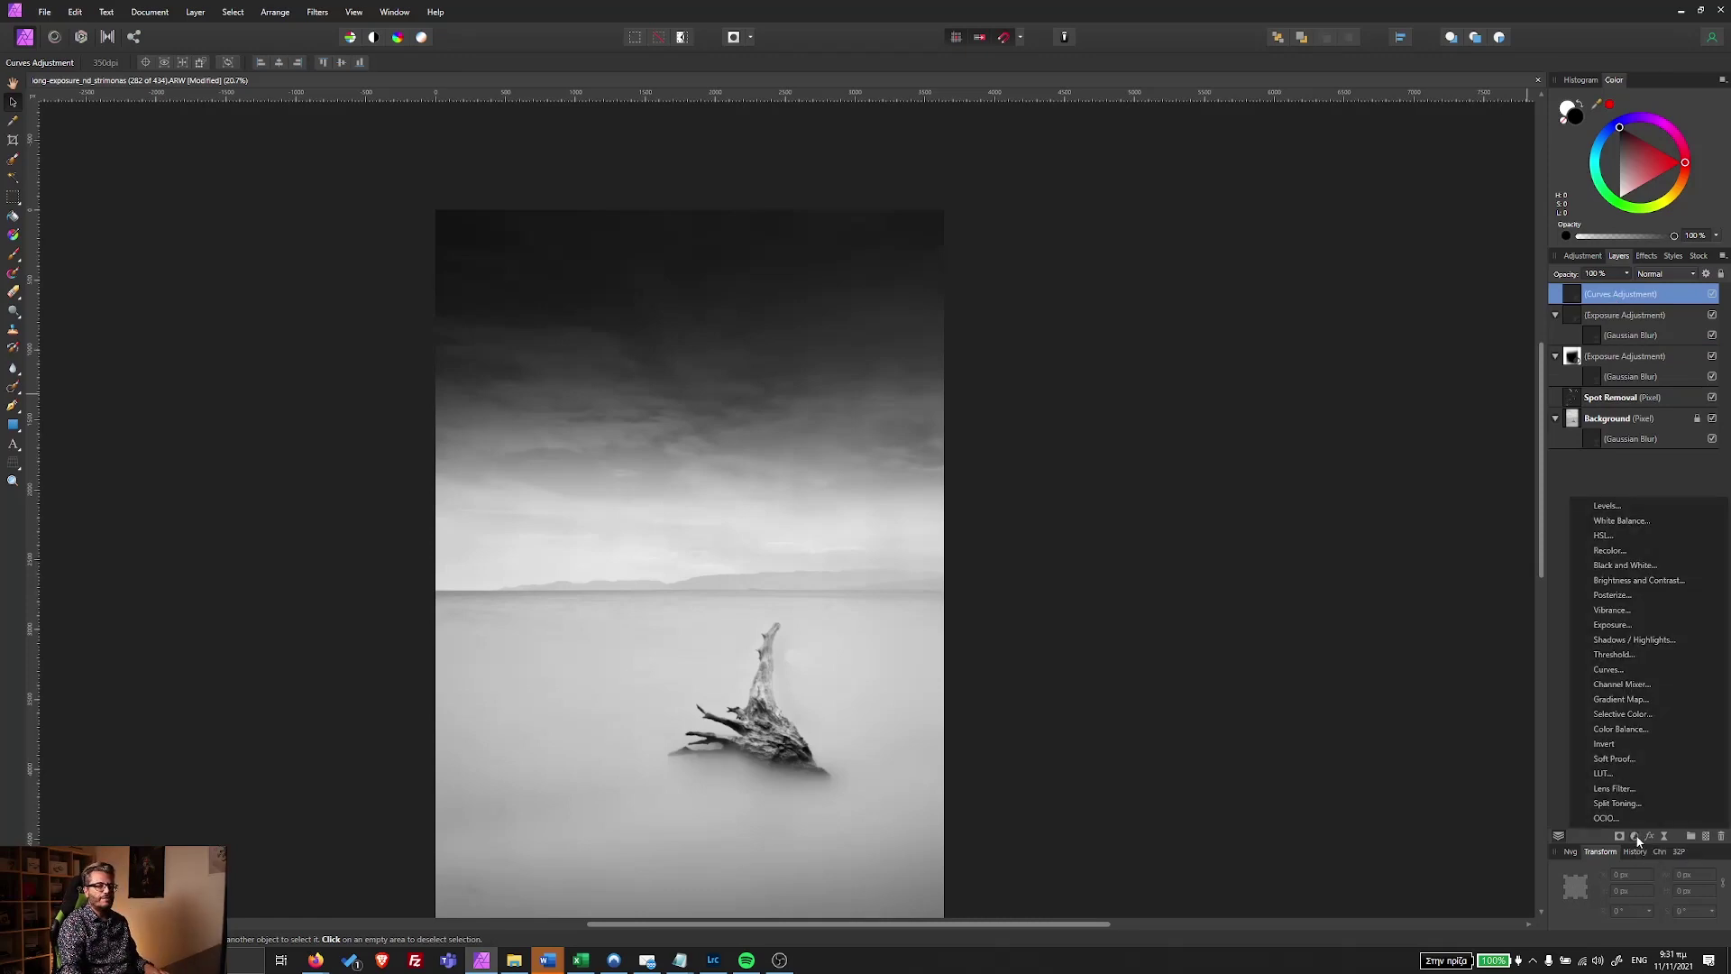
{"action": "left_click", "coordinate": [1636, 674]}
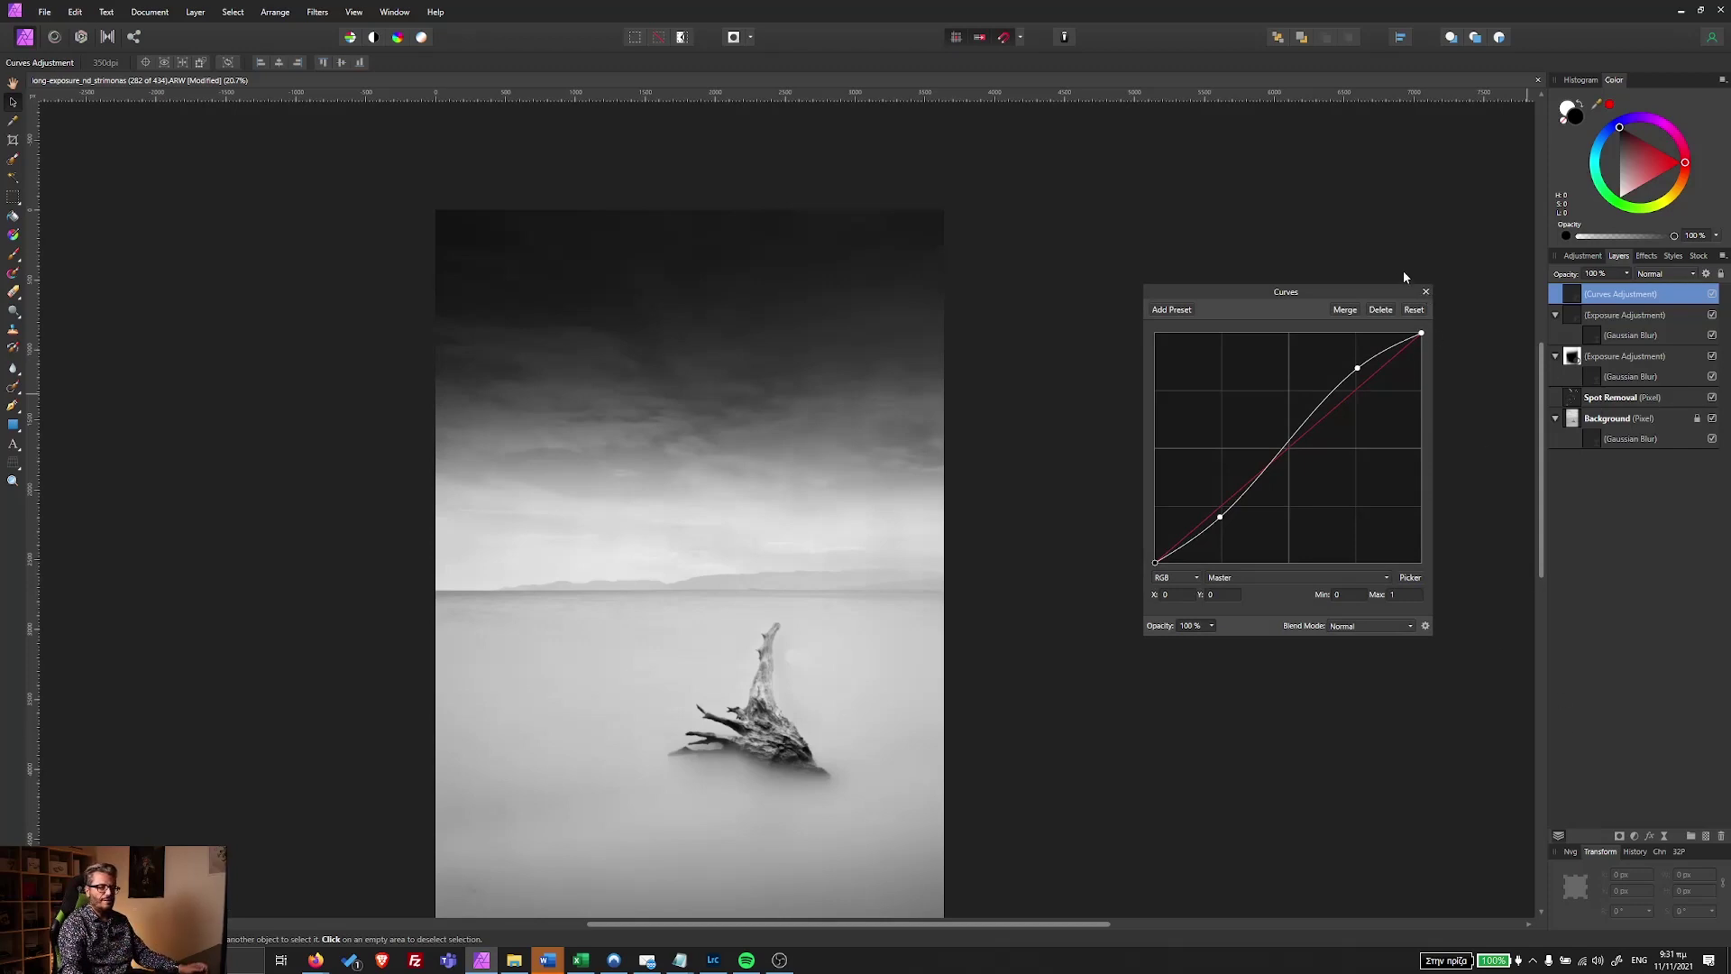
{"action": "left_click", "coordinate": [1635, 839]}
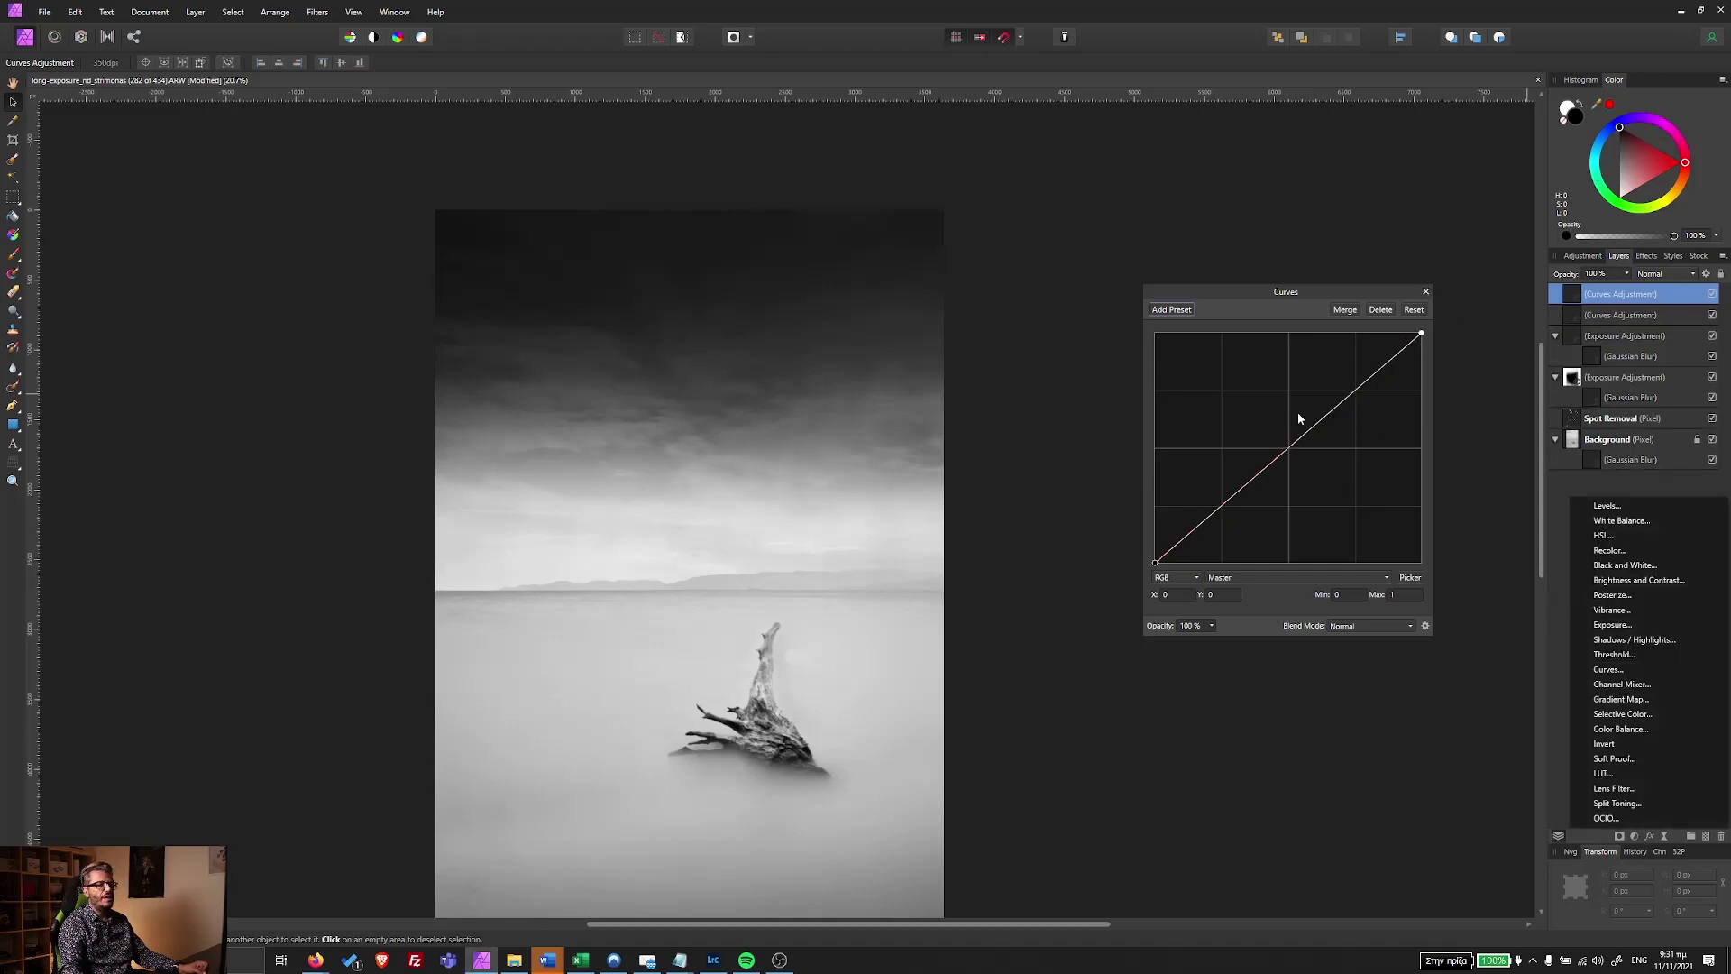
{"action": "mouse_move", "coordinate": [1283, 453]}
{"action": "left_mouse_down"}
{"action": "mouse_move", "coordinate": [1271, 290]}
{"action": "mouse_move", "coordinate": [1274, 453]}
{"action": "left_mouse_up"}
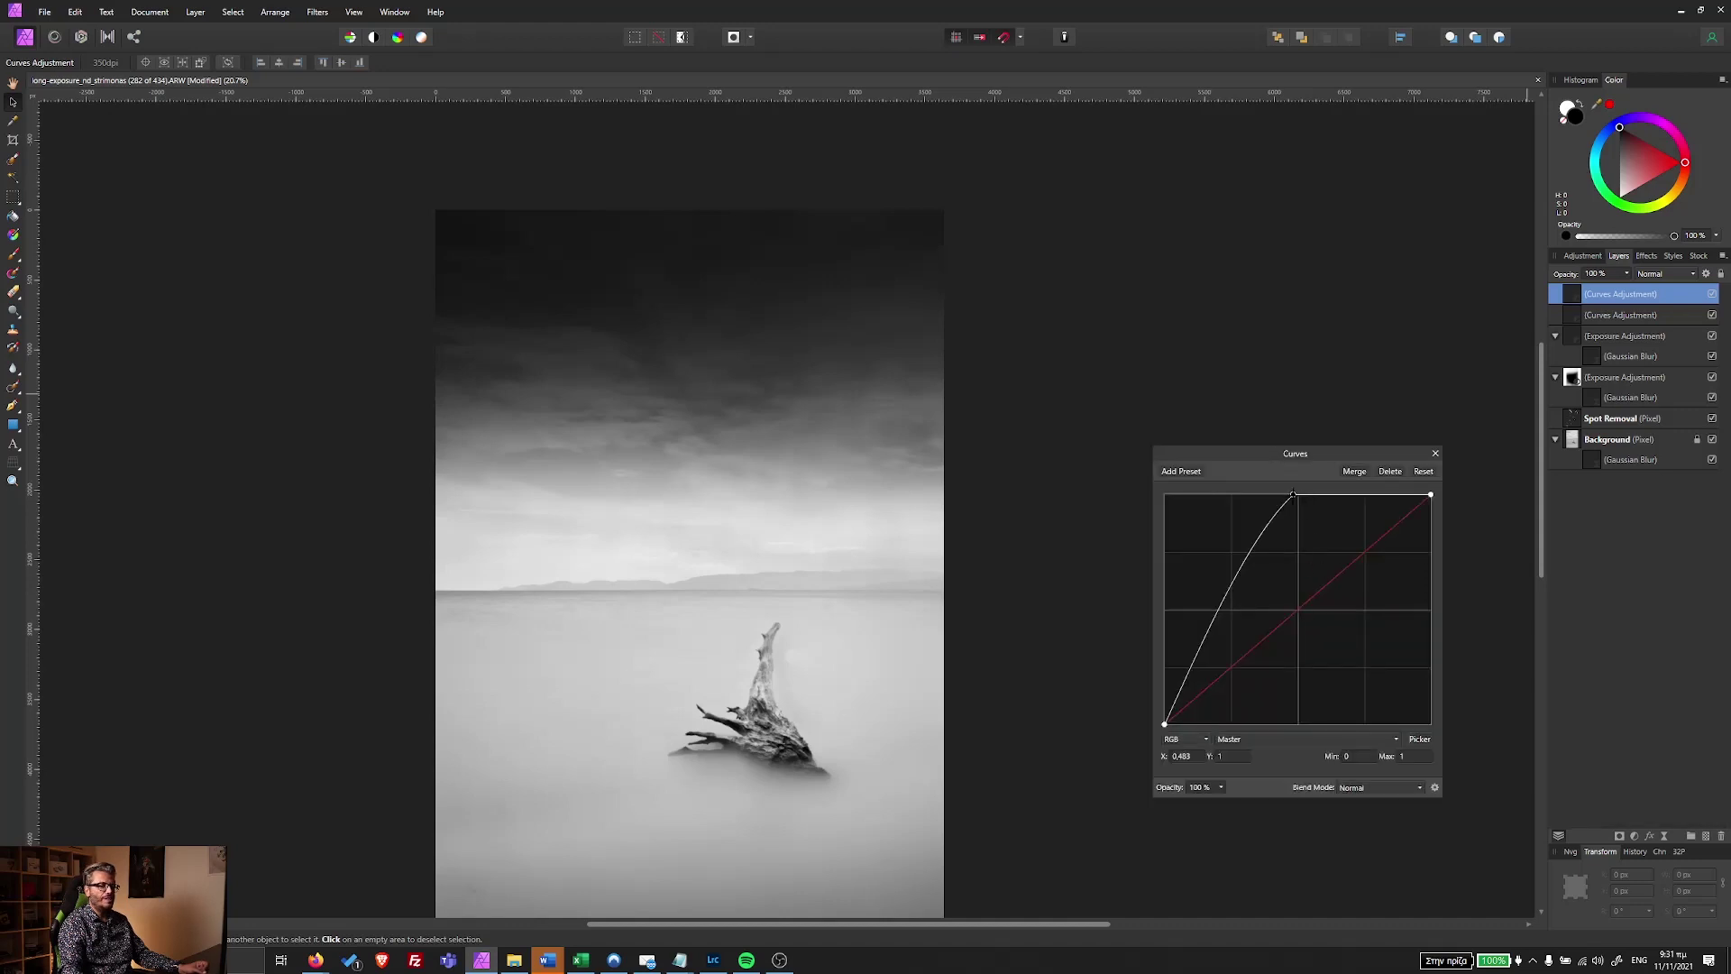
{"action": "mouse_move", "coordinate": [1295, 498]}
{"action": "left_mouse_down"}
{"action": "mouse_move", "coordinate": [1299, 611]}
{"action": "mouse_move", "coordinate": [1282, 601]}
{"action": "left_mouse_up"}
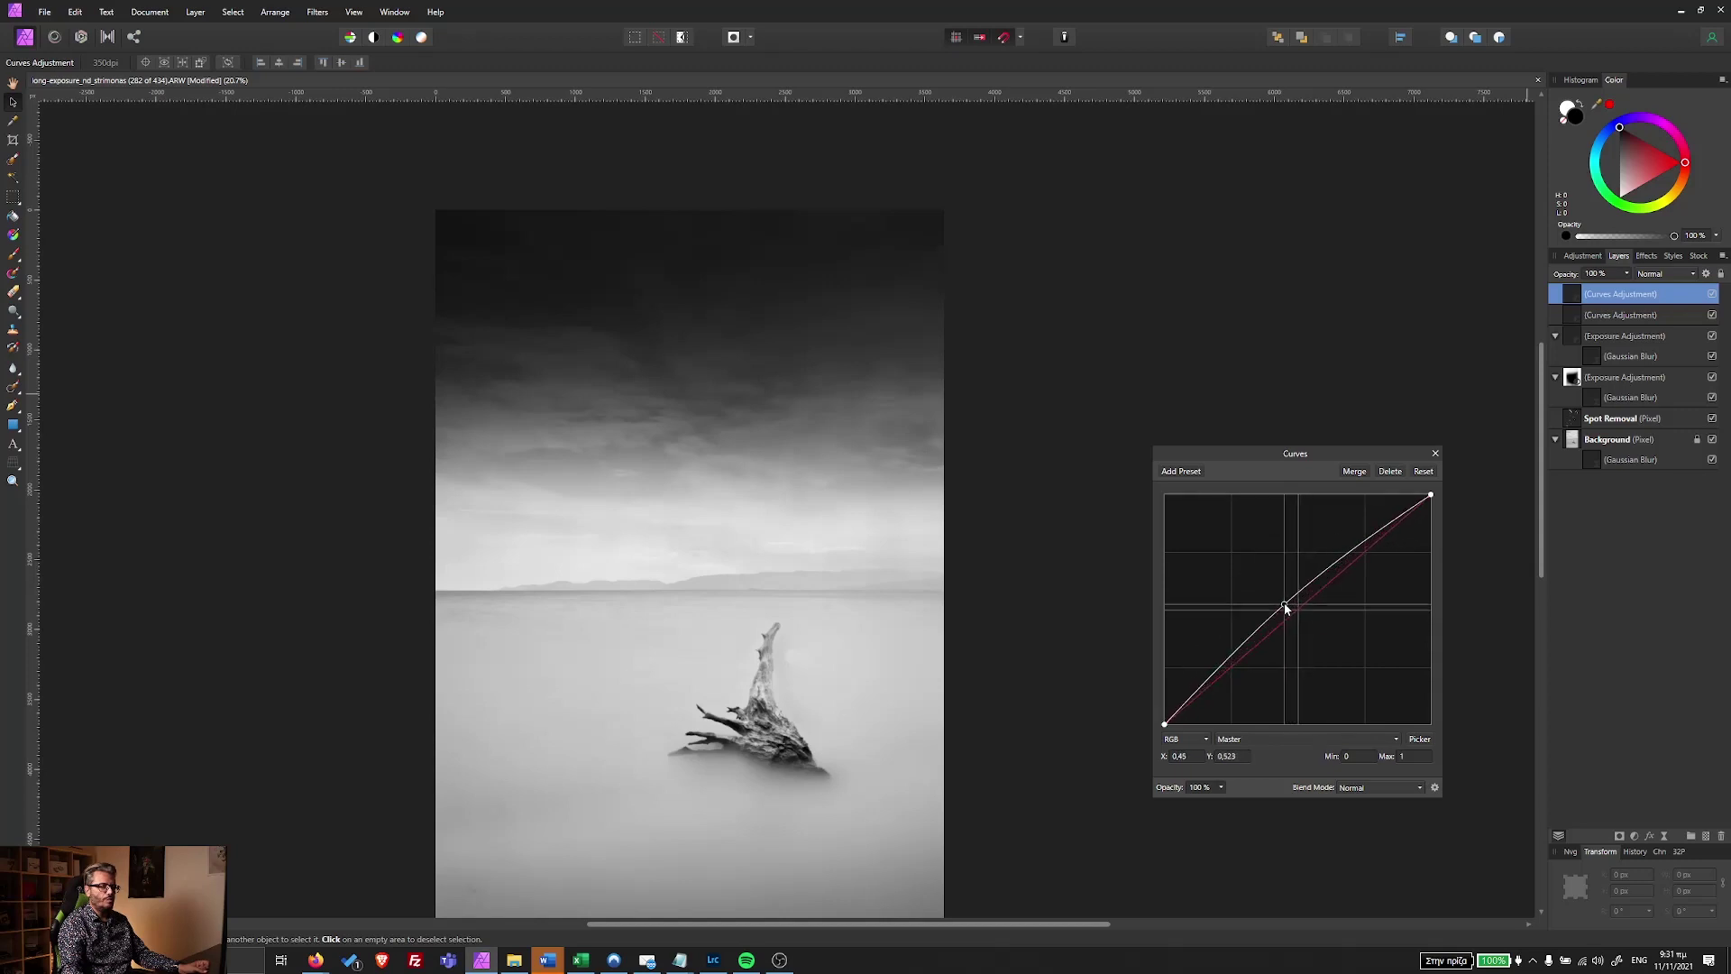
{"action": "left_click_drag", "start_coordinate": [1311, 460], "coordinate": [1267, 400]}
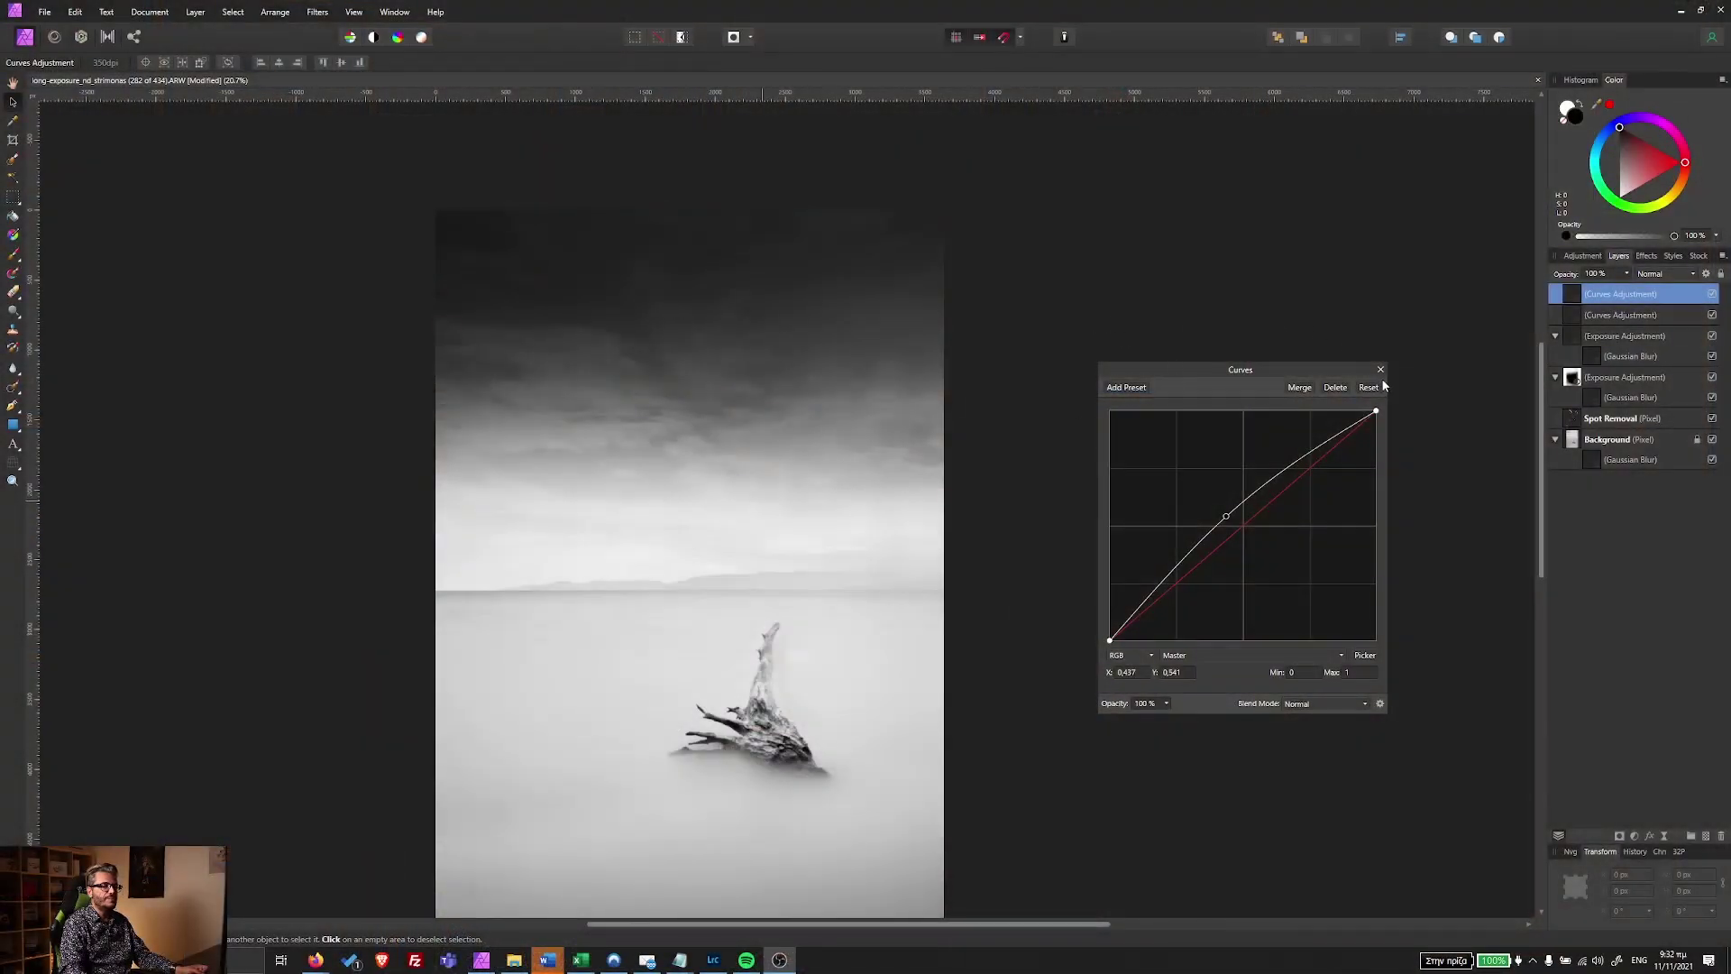
{"action": "left_click", "coordinate": [1381, 372]}
{"action": "scroll", "coordinate": [1257, 431], "scroll_direction": "down", "scroll_amount": 2}
Bring up the original 282 colour RAW file from the taskbar search results.
{"action": "scroll", "coordinate": [1253, 434], "scroll_direction": "down", "scroll_amount": 2}
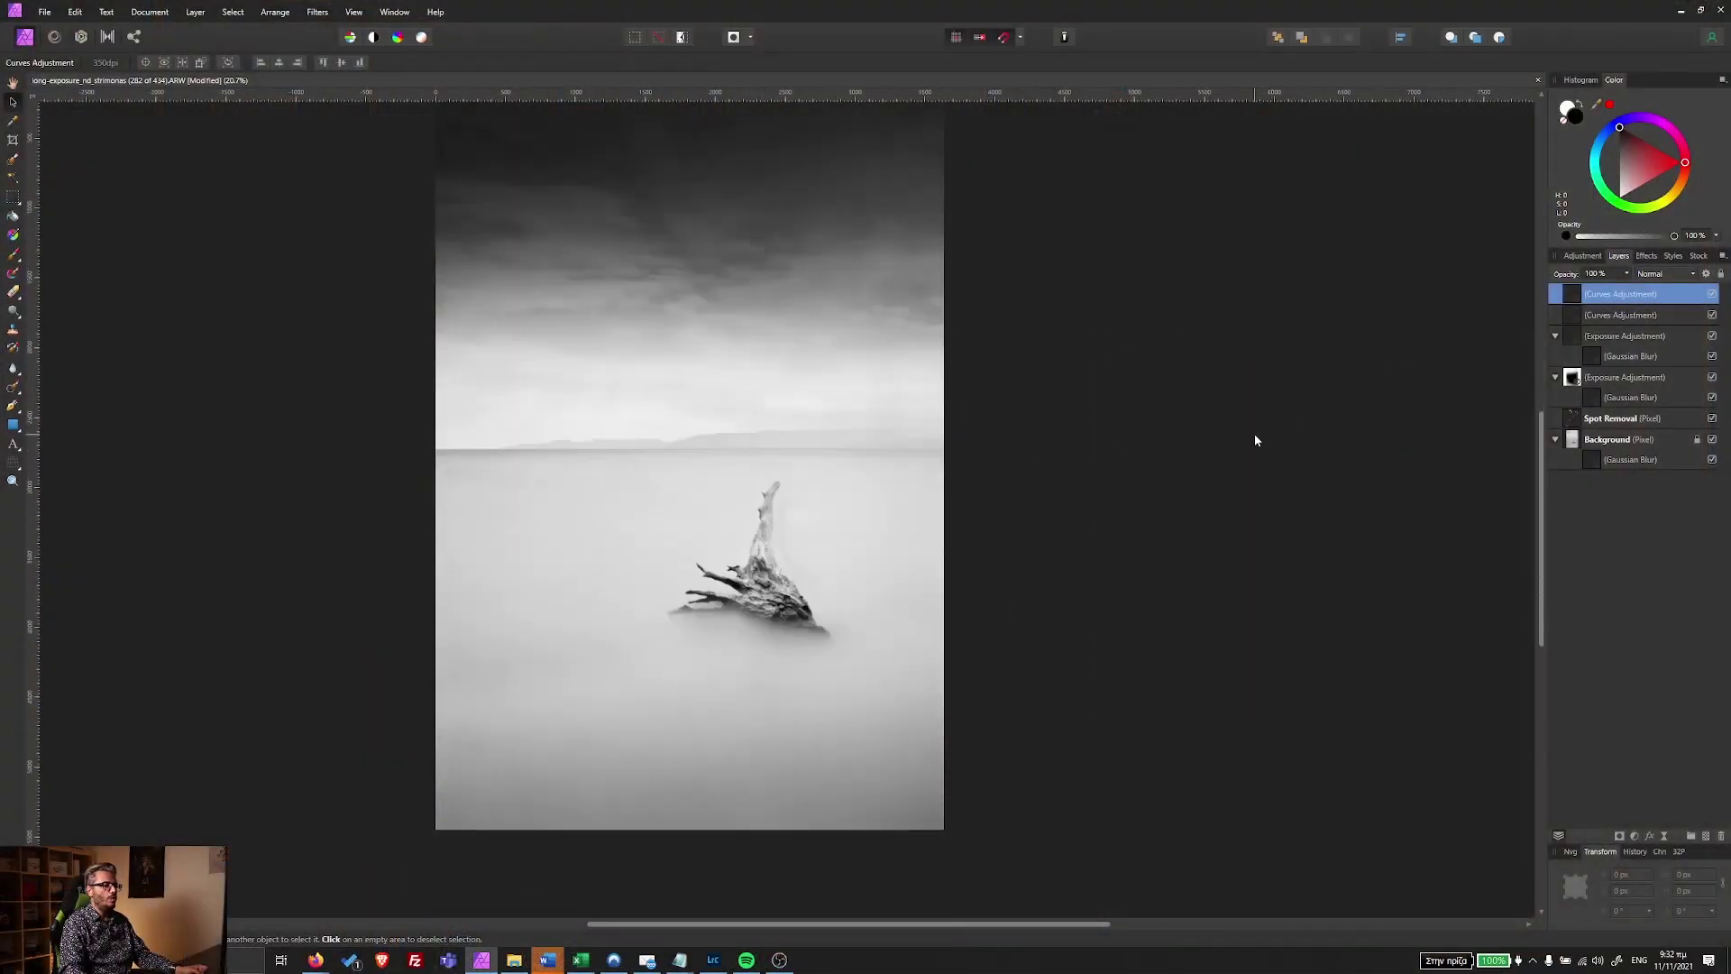
{"action": "scroll", "coordinate": [1256, 440], "scroll_direction": "up", "scroll_amount": 1}
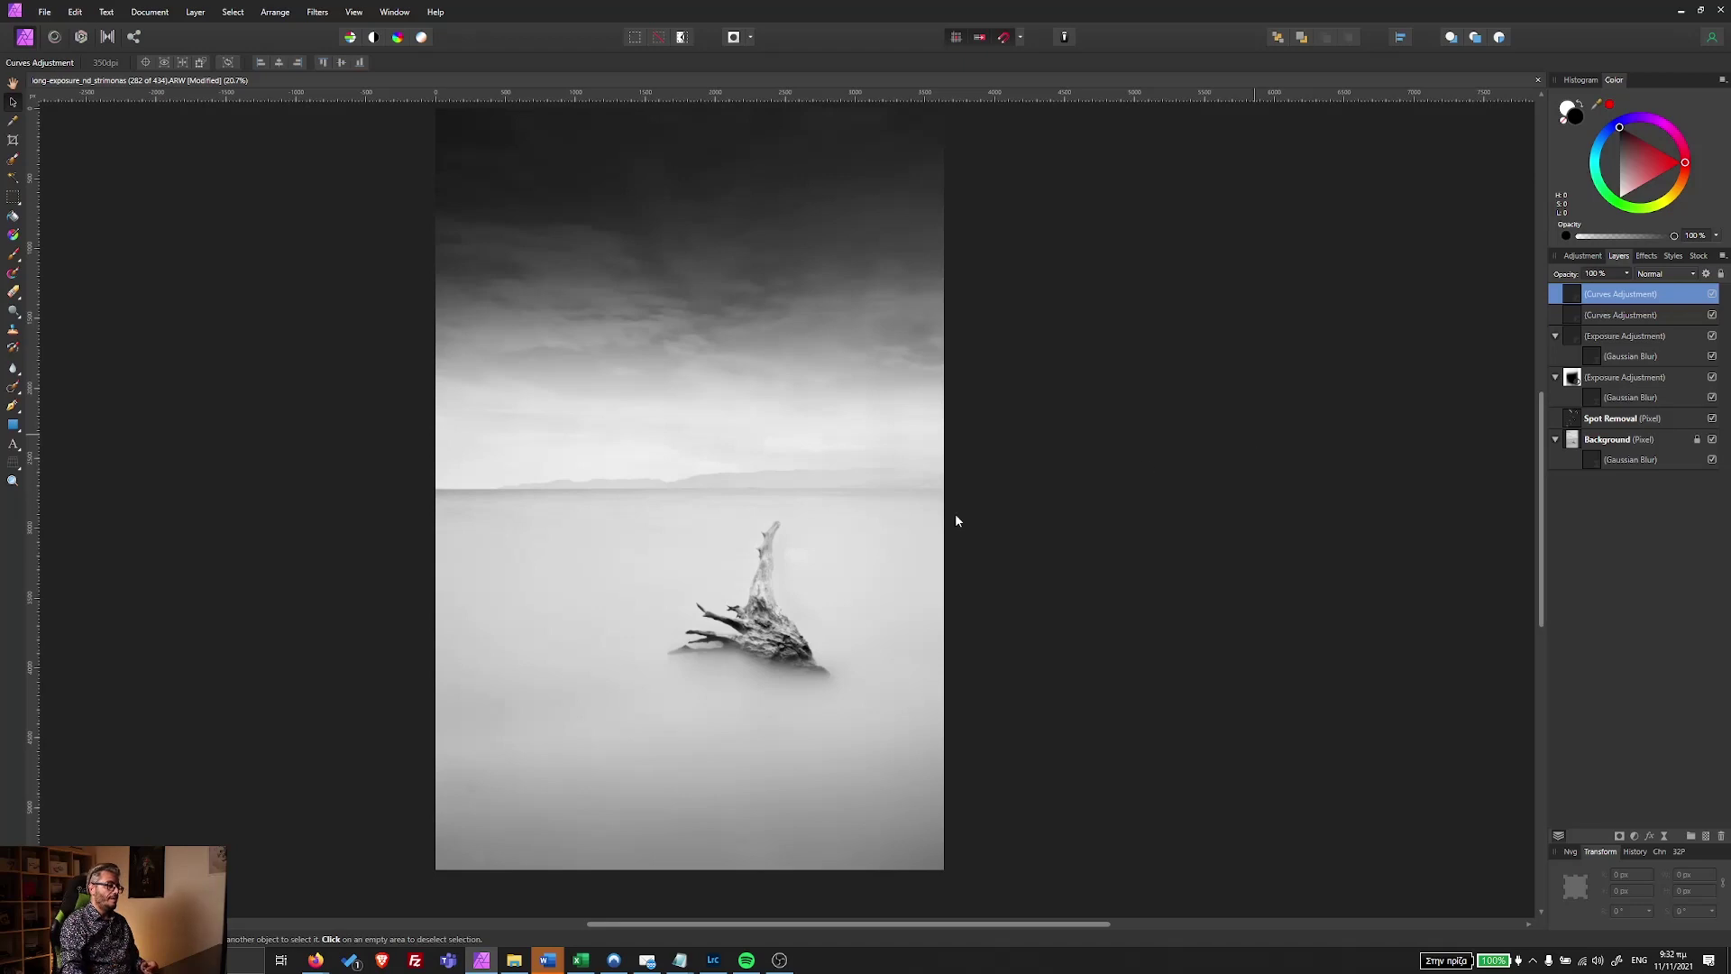
{"action": "left_click", "coordinate": [516, 960]}
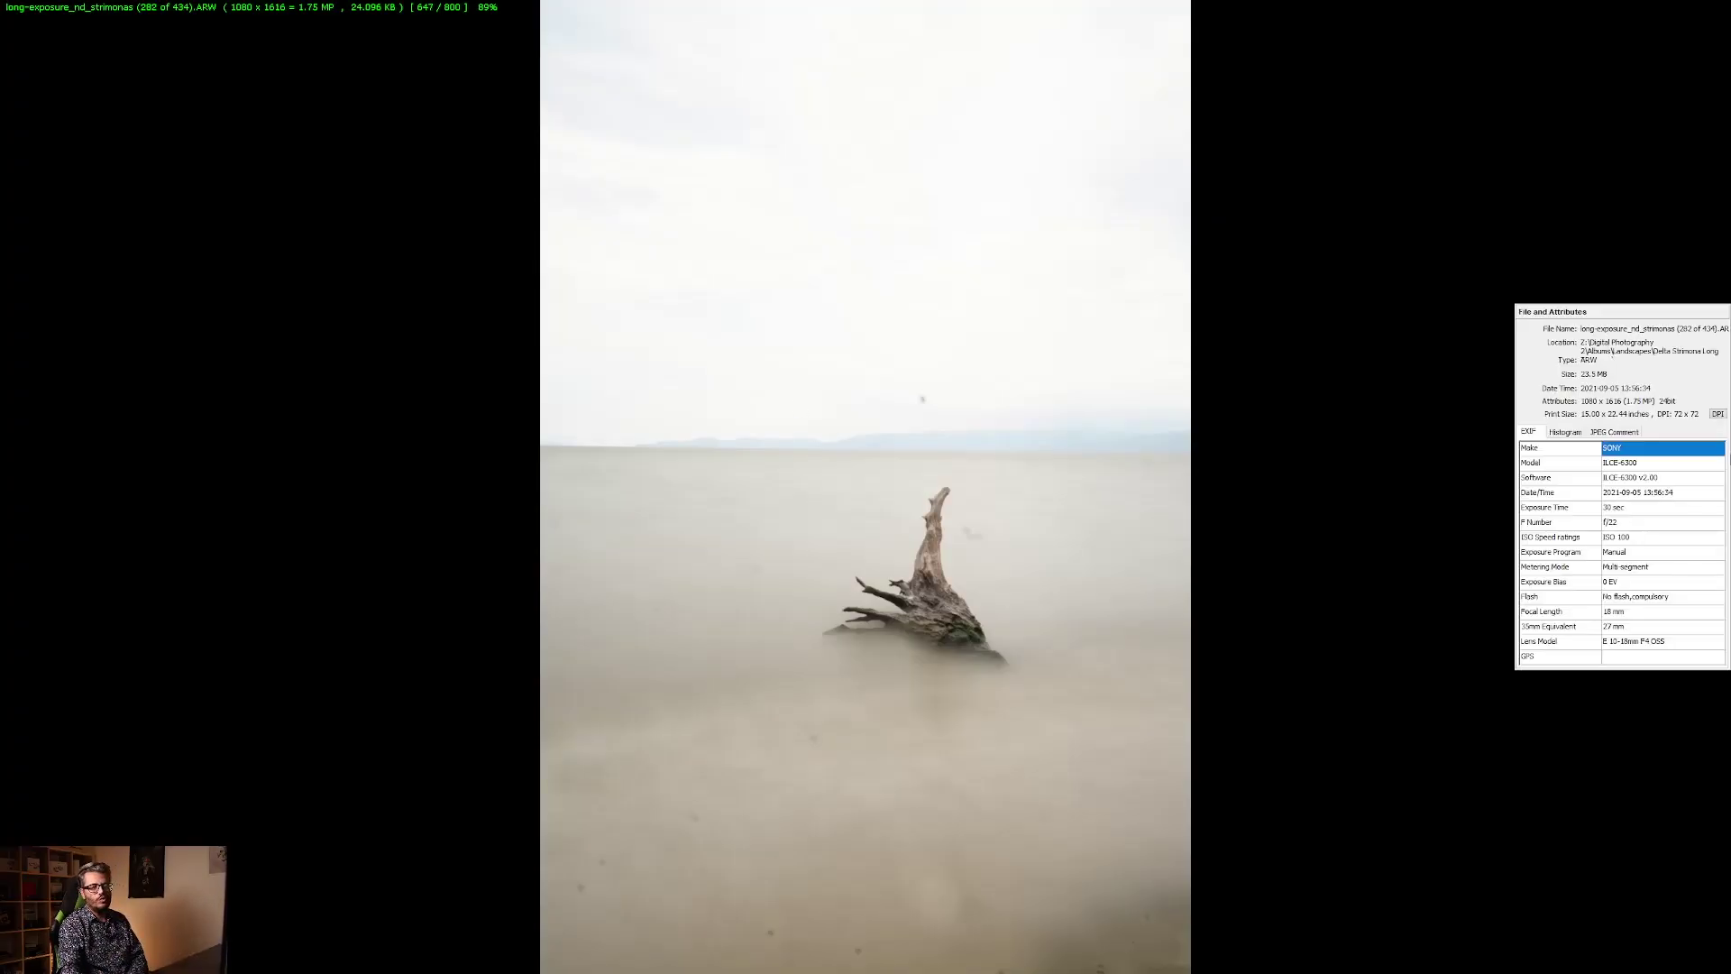
Check the original shot's ISO 100 in the EXIF panel, then Alt+Tab to the window overview.
{"action": "left_click", "coordinate": [1635, 540]}
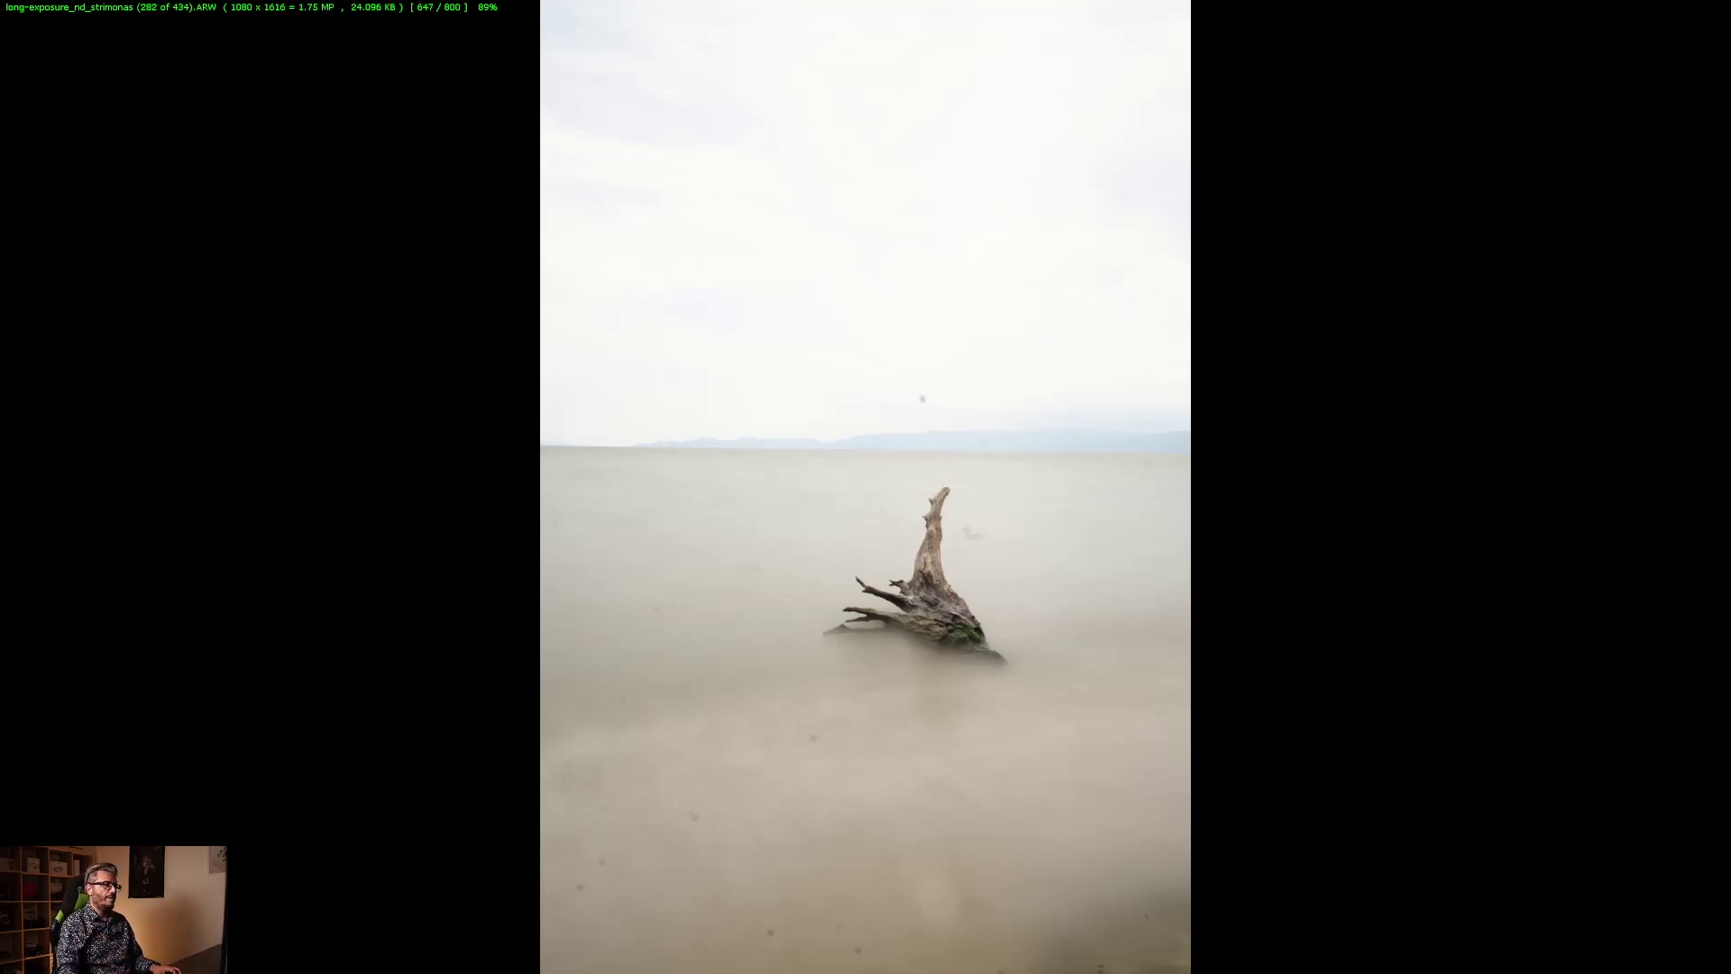
{"action": "key", "text": "alt+Tab"}
{"action": "key", "text": "alt+Tab"}
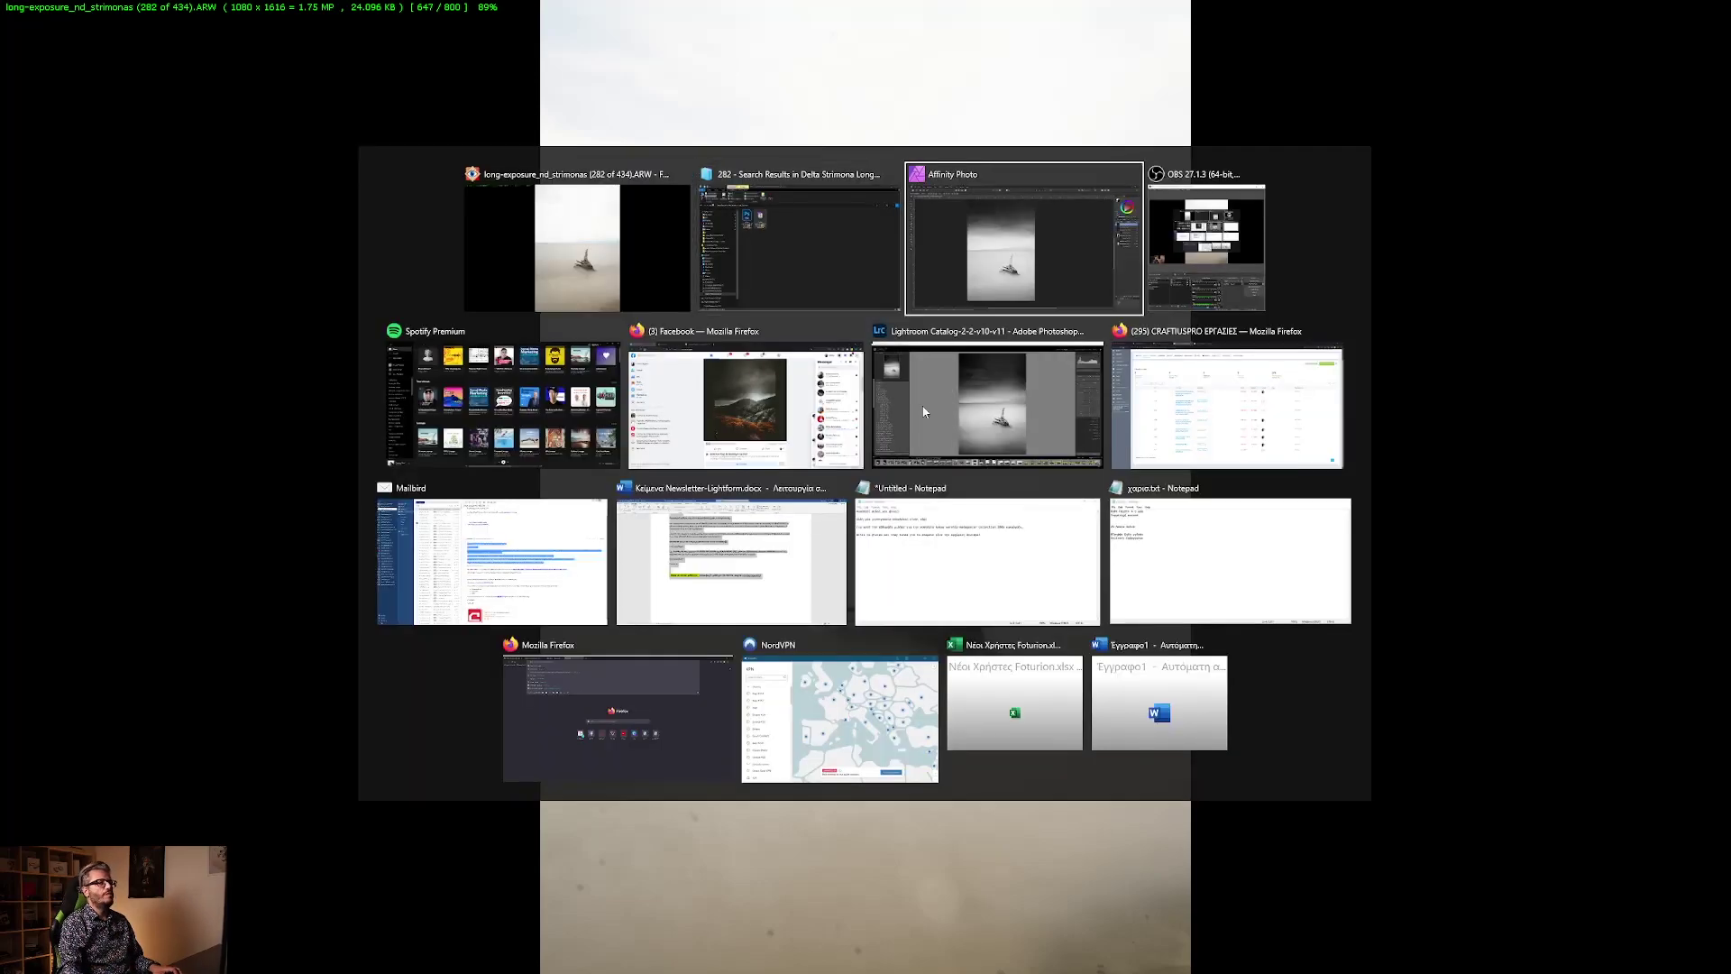